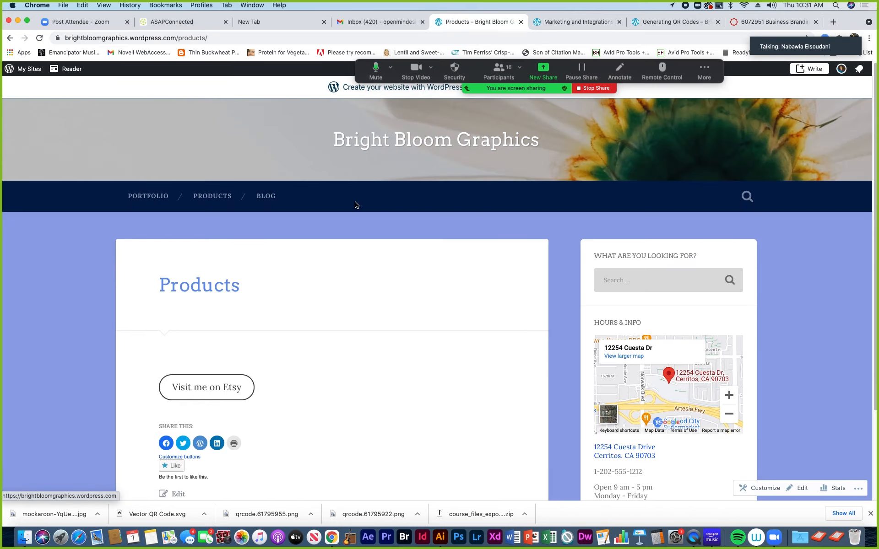
# Switch from My Sites to Bright Bloom Graphics and show its Your Site preview
pyautogui.click(29, 72)
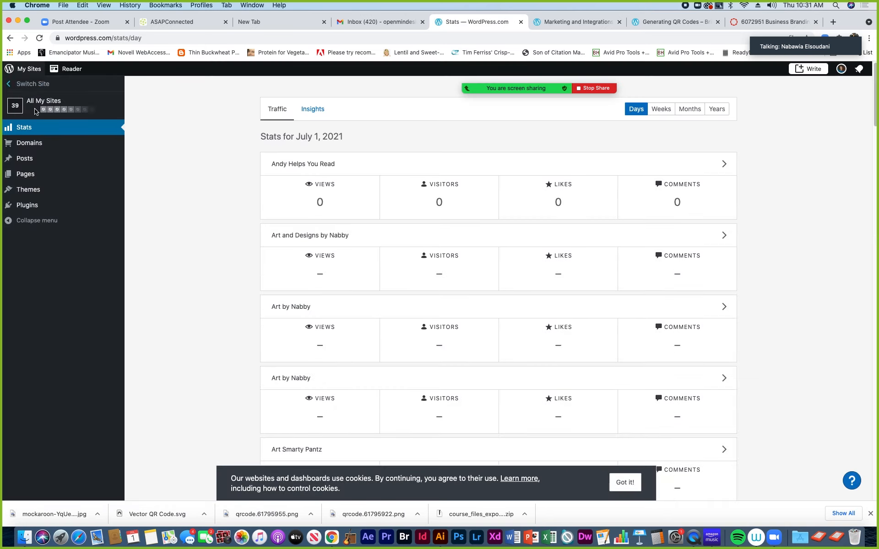
pyautogui.click(10, 86)
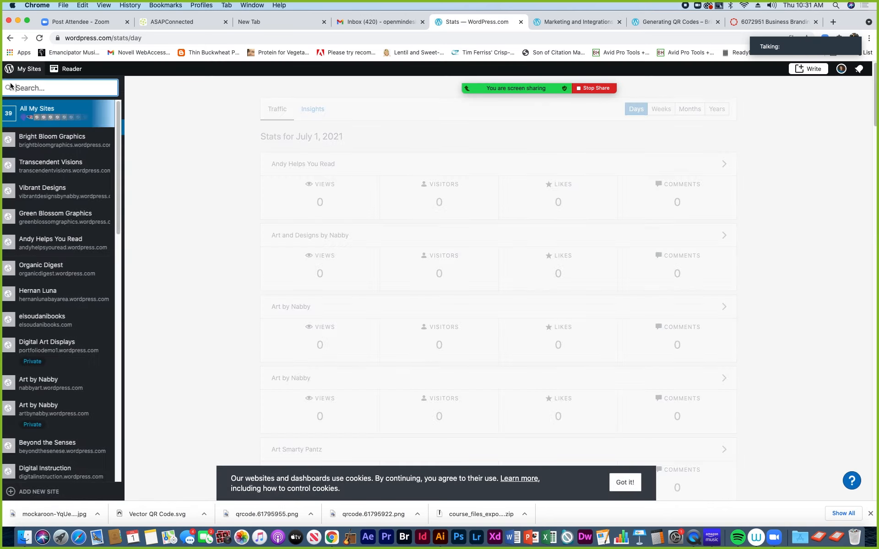
pyautogui.click(42, 145)
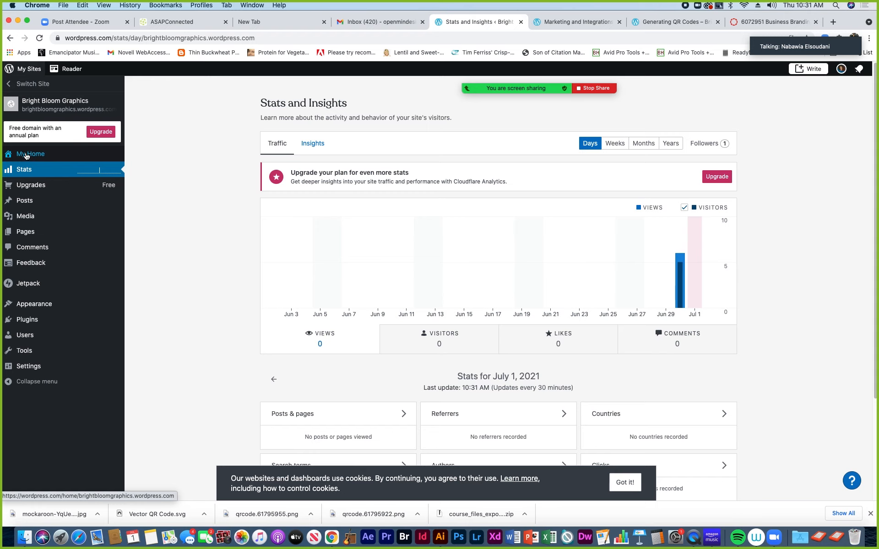
pyautogui.click(17, 105)
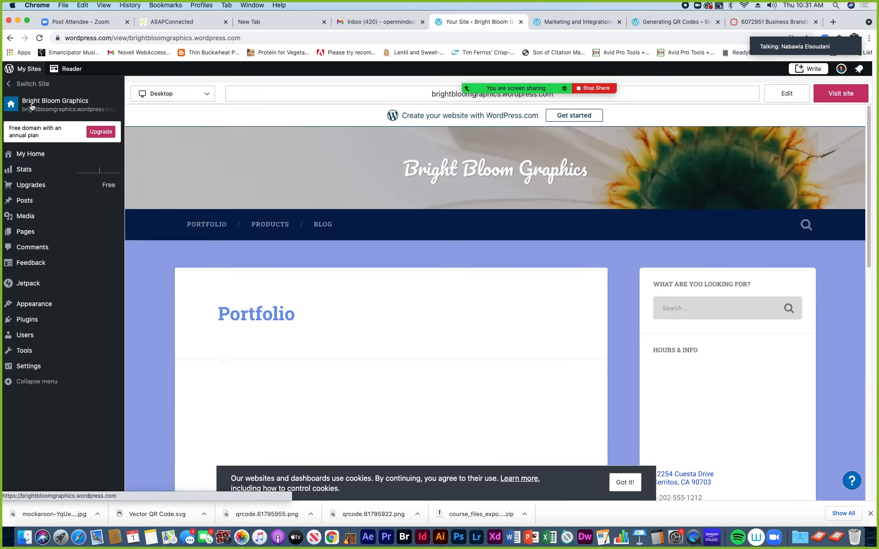
# Visit the live Bright Bloom Graphics site and page its portfolio slideshow forward to the letterhead slide
pyautogui.click(842, 94)
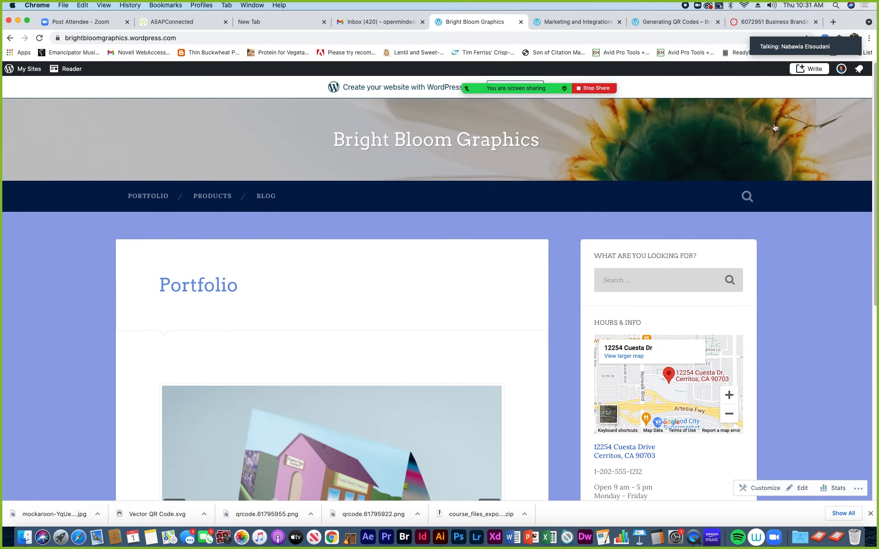
pyautogui.scroll(-4, 322, 312)
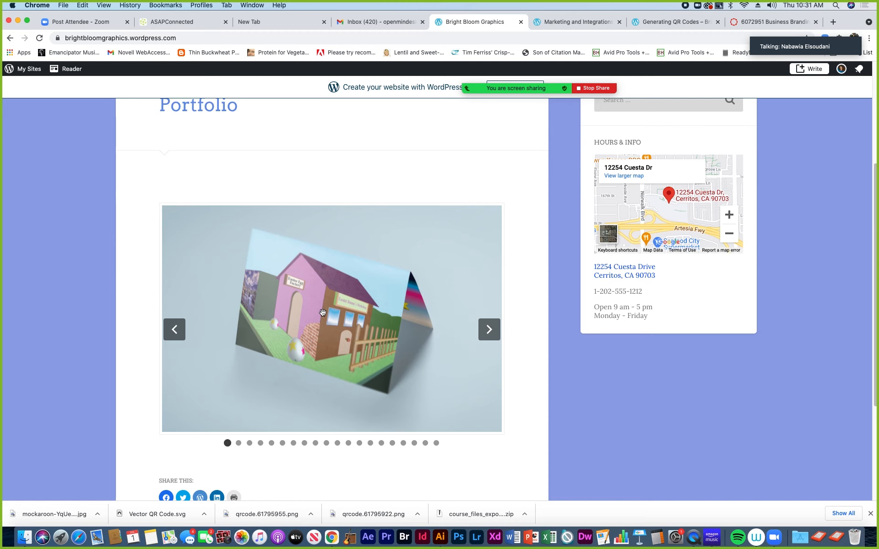
pyautogui.scroll(3, 322, 312)
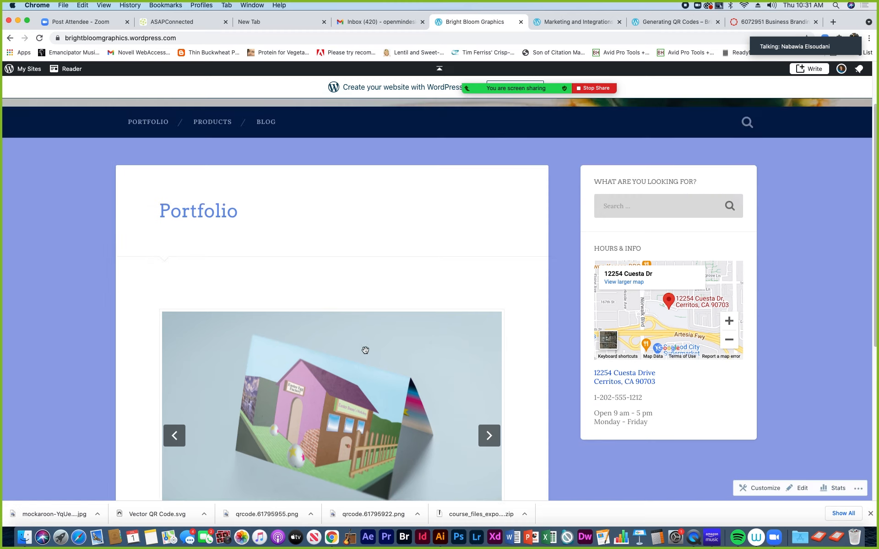
pyautogui.click(489, 435)
pyautogui.scroll(-1, 453, 430)
pyautogui.scroll(-2, 475, 389)
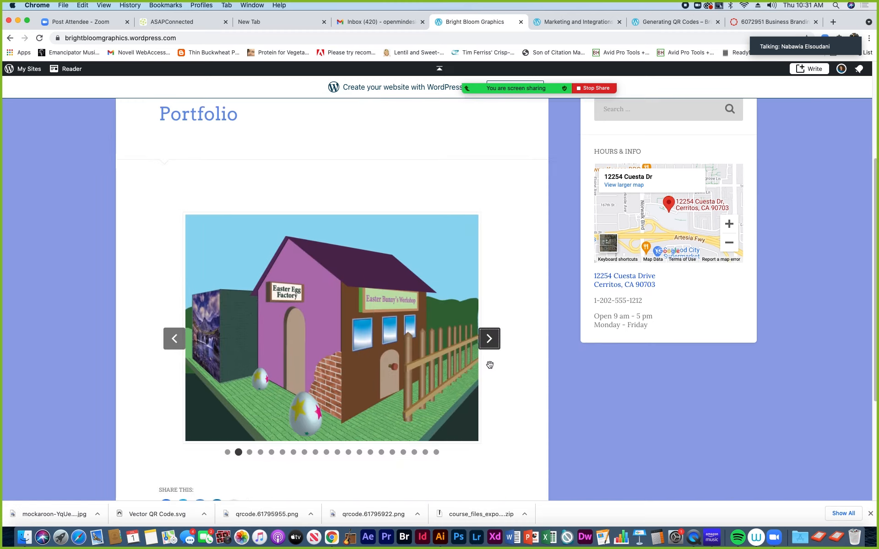
pyautogui.click(494, 345)
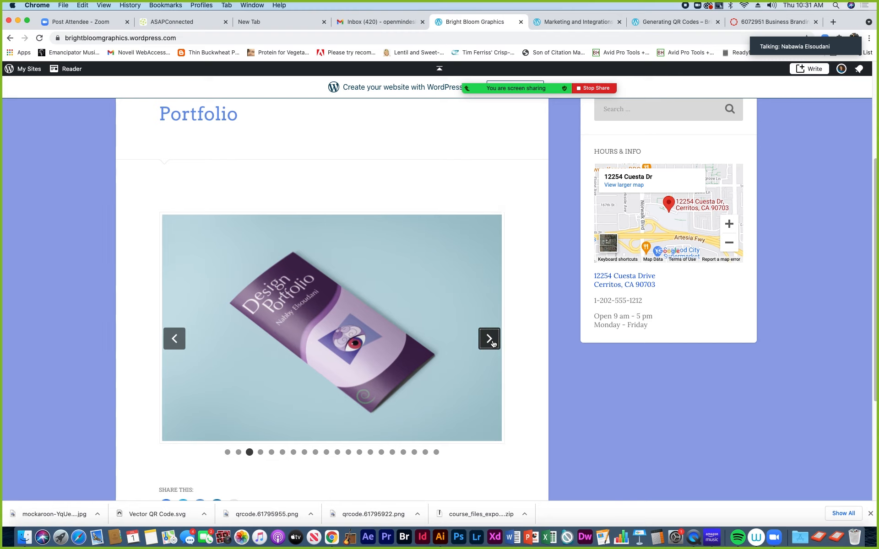
pyautogui.click(489, 339)
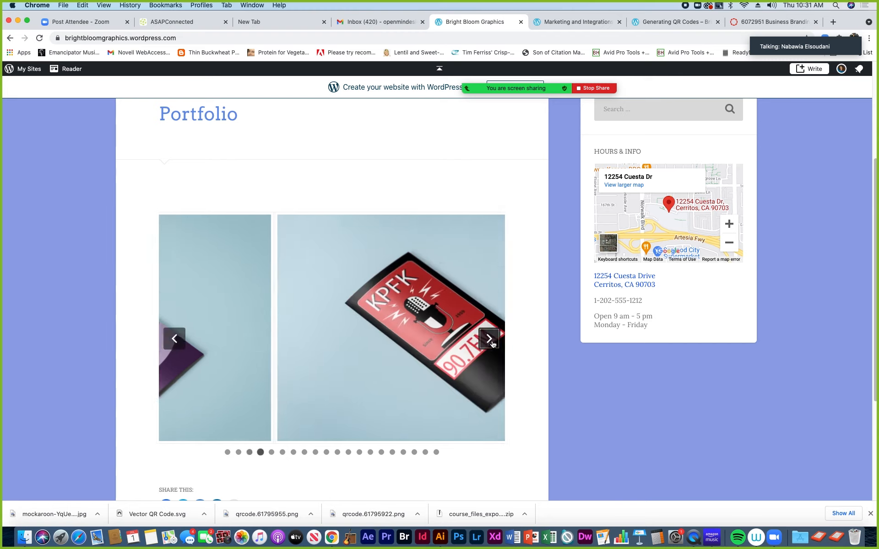
pyautogui.click(489, 339)
pyautogui.click(489, 339)
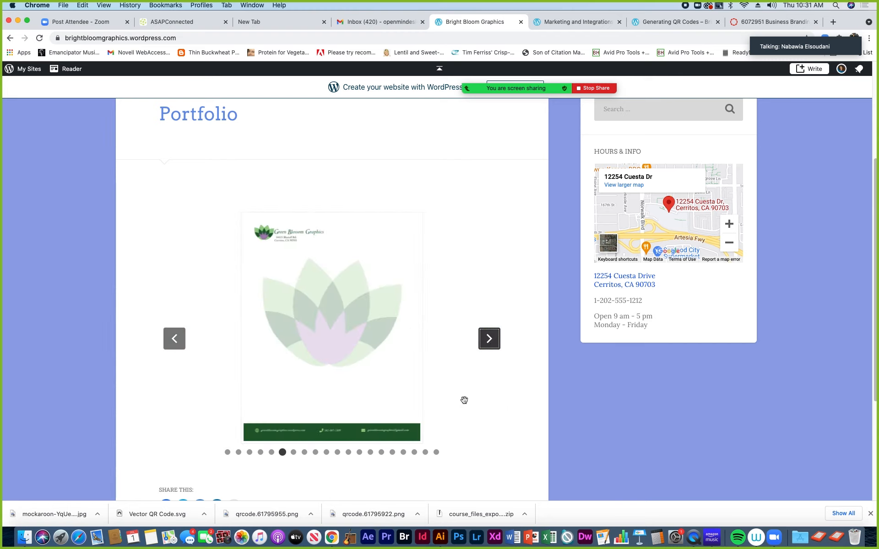
pyautogui.scroll(4, 462, 400)
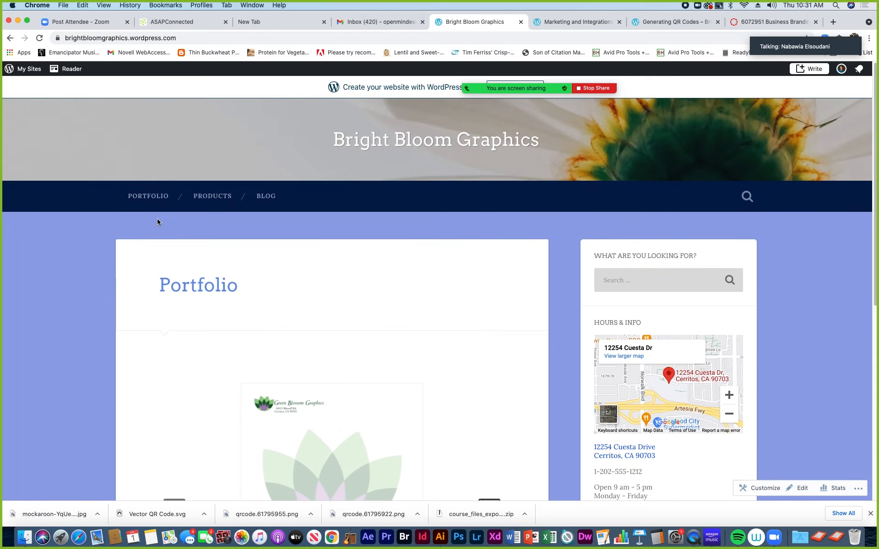
# Go to the PRODUCTS page and review its 'Visit me on Etsy' button content
pyautogui.click(214, 198)
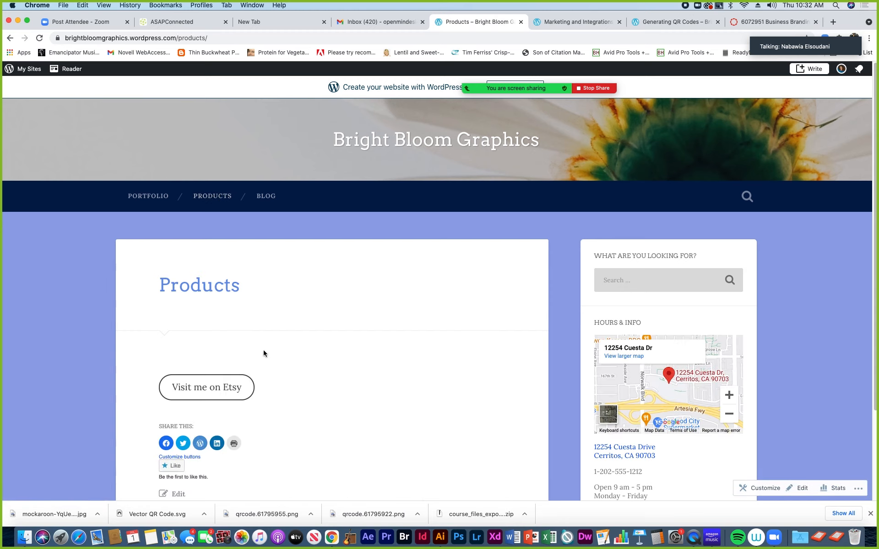
pyautogui.scroll(-3, 296, 406)
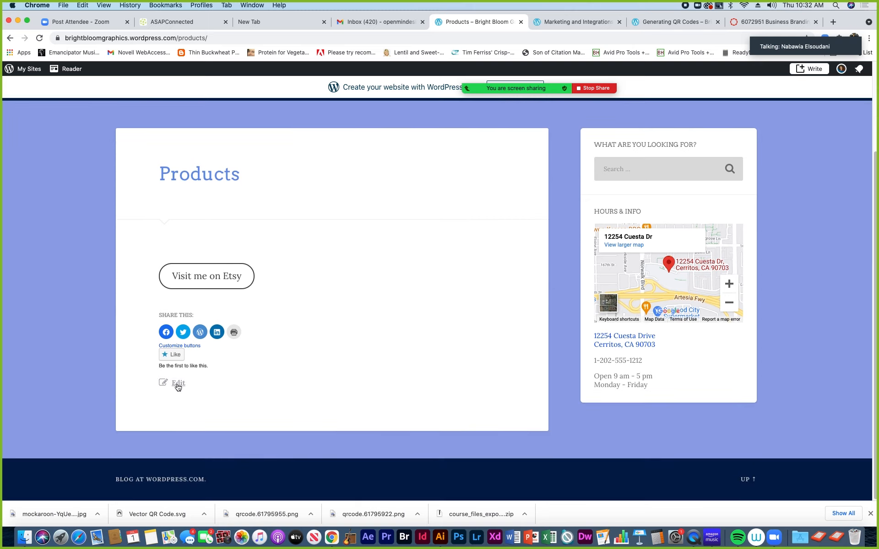
pyautogui.scroll(2, 318, 377)
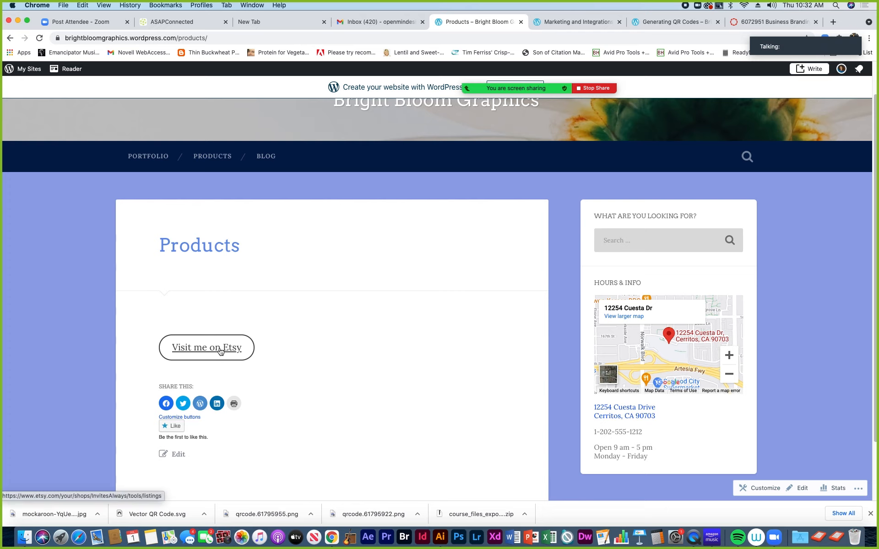
pyautogui.click(216, 351)
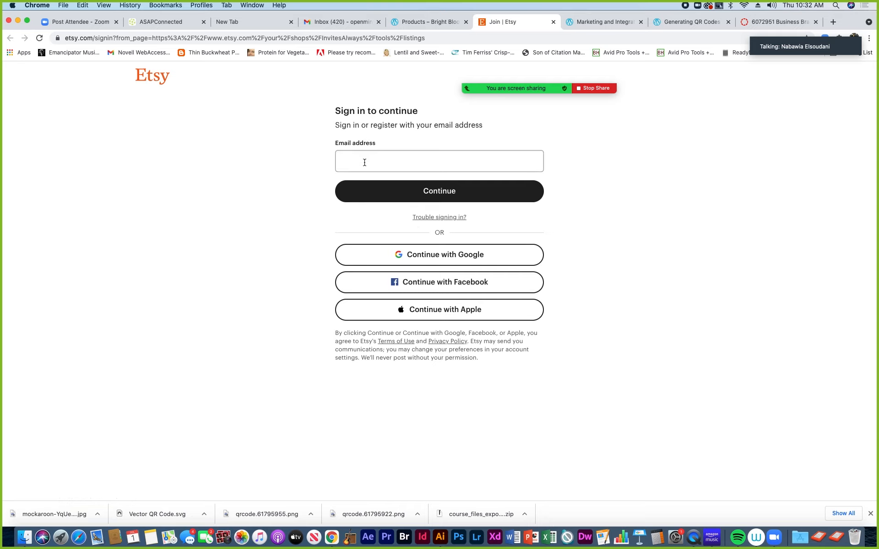
pyautogui.press('super+w')
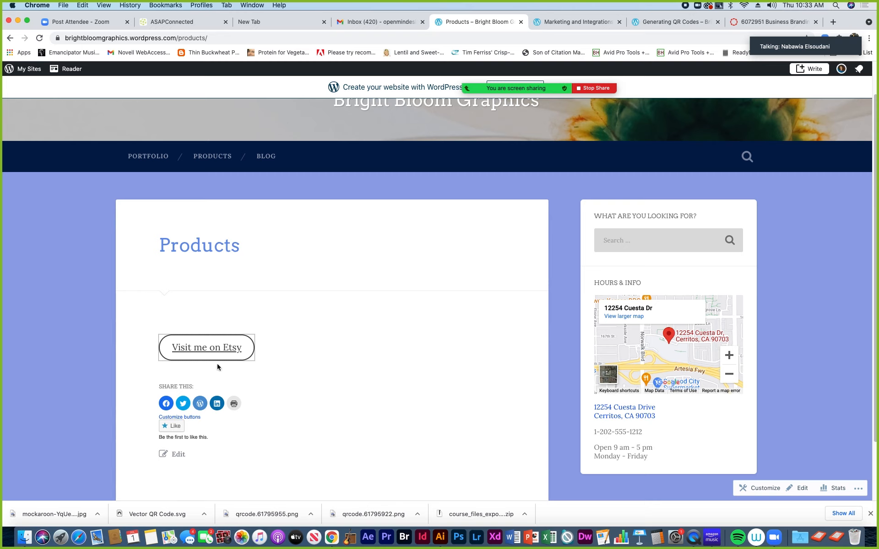
# Open the Products page in the block editor via the Edit link below the share buttons
pyautogui.scroll(-3, 149, 470)
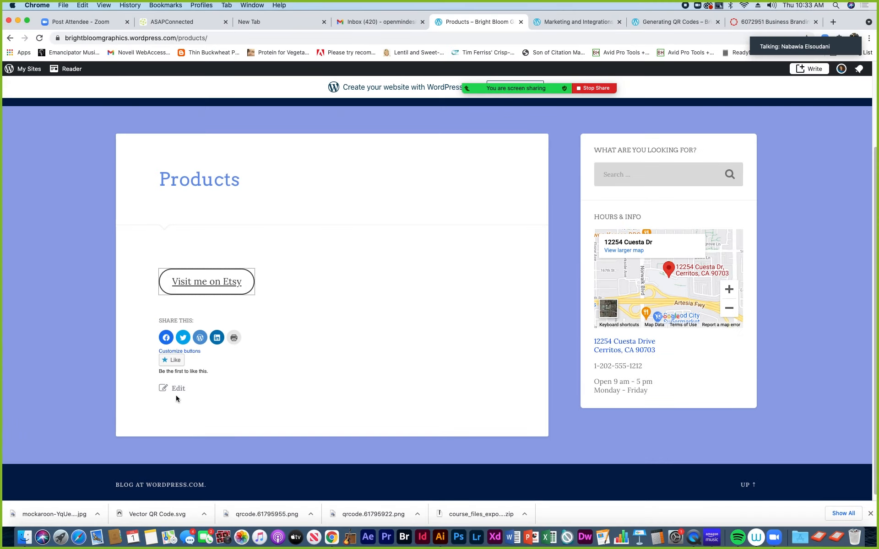
pyautogui.click(178, 389)
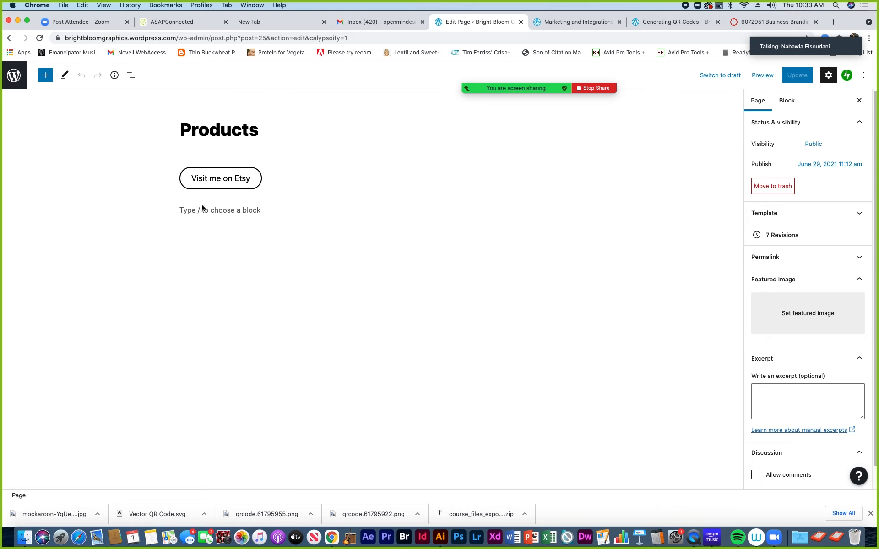
# Delete the 'Visit me on Etsy' button block and the leftover empty button with Remove block
pyautogui.click(251, 183)
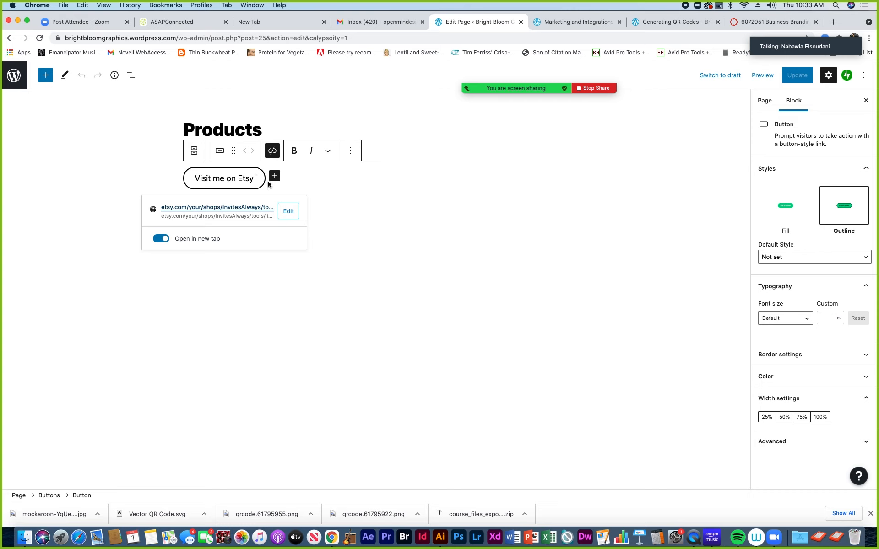
pyautogui.click(351, 154)
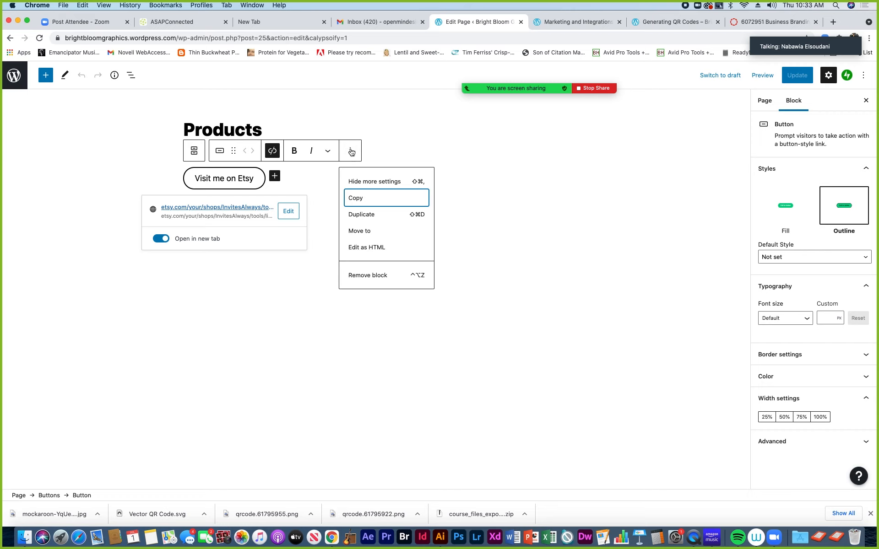
pyautogui.click(357, 275)
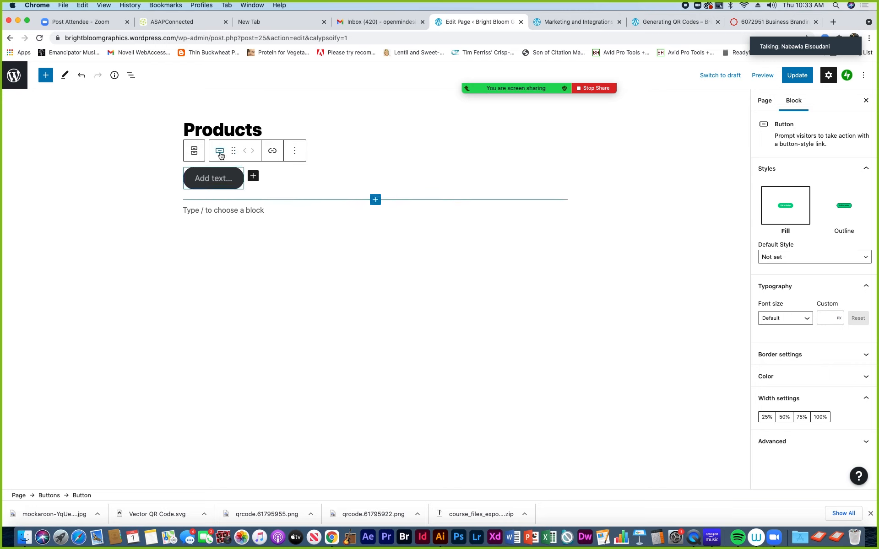
pyautogui.click(301, 156)
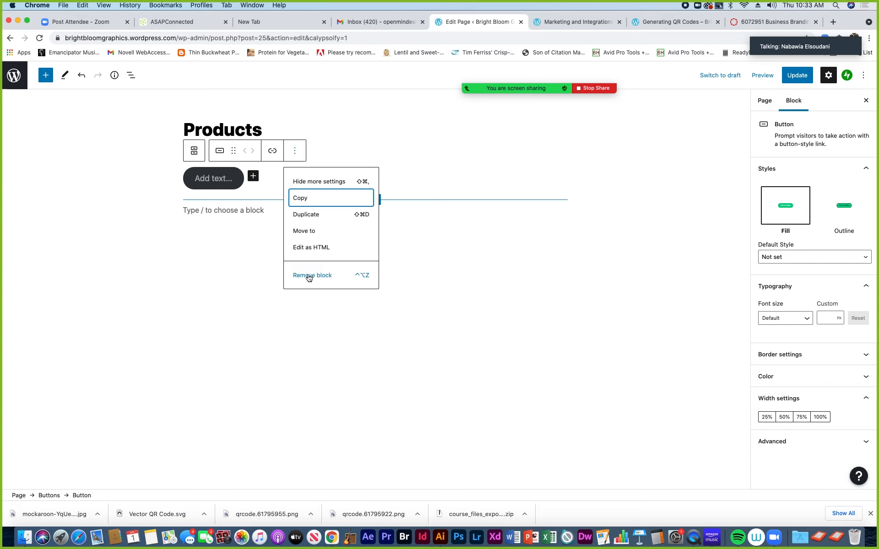
pyautogui.click(309, 276)
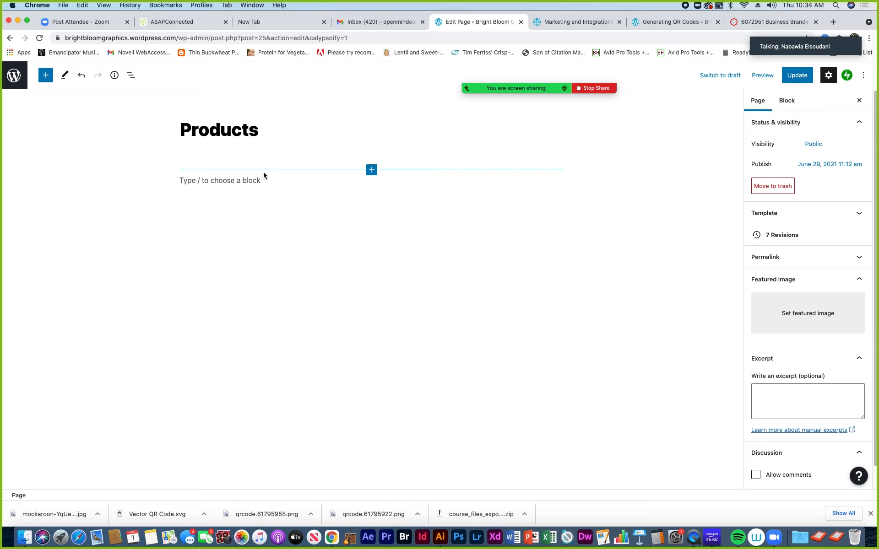
# Insert a Columns block using the 33 / 33 / 33 variation beneath the Products title
pyautogui.click(372, 172)
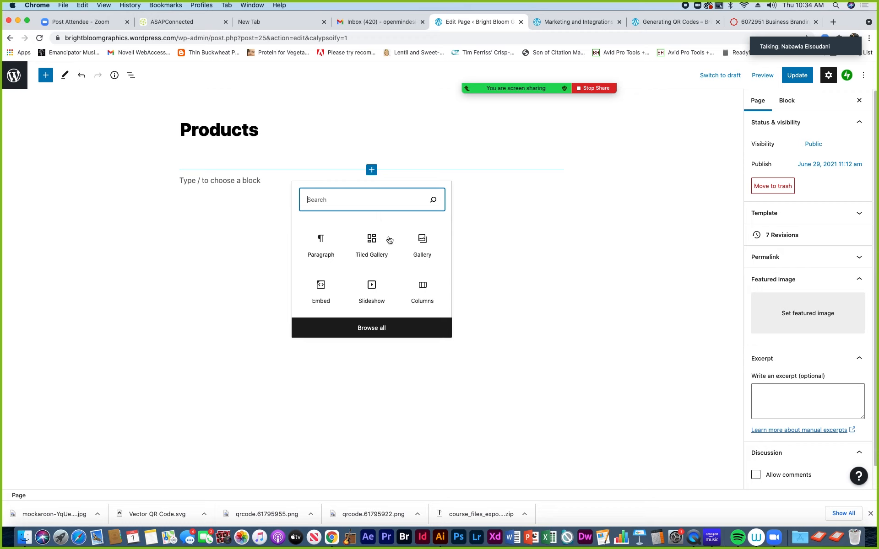
pyautogui.click(424, 292)
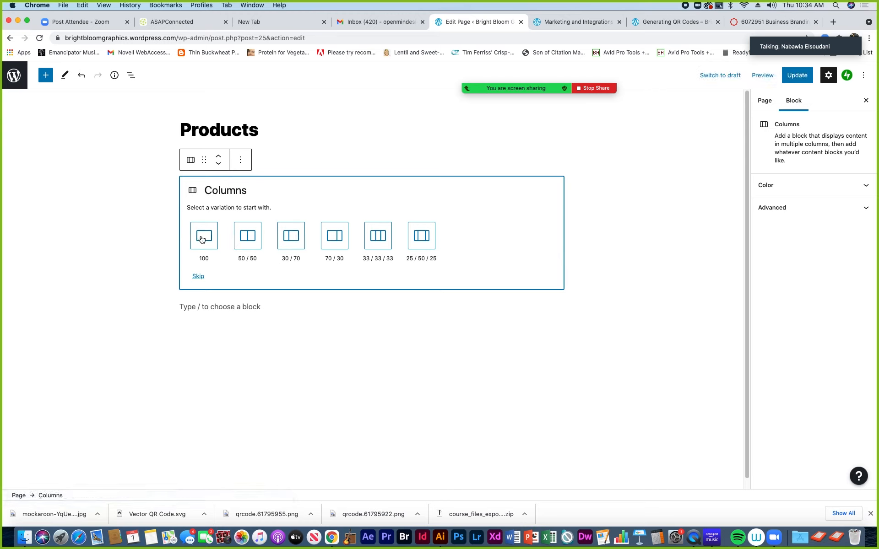
pyautogui.click(379, 239)
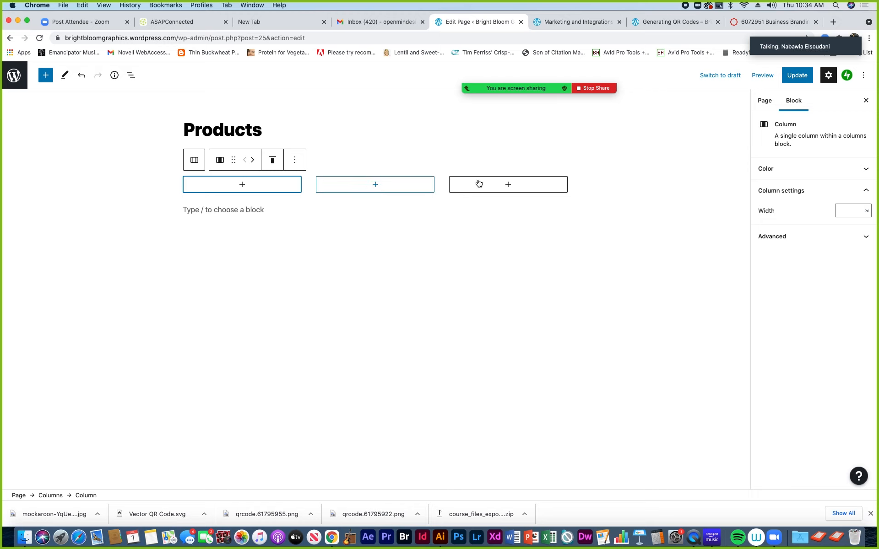
# Add an Image block to the first column from the Media section of the full block library
pyautogui.click(243, 186)
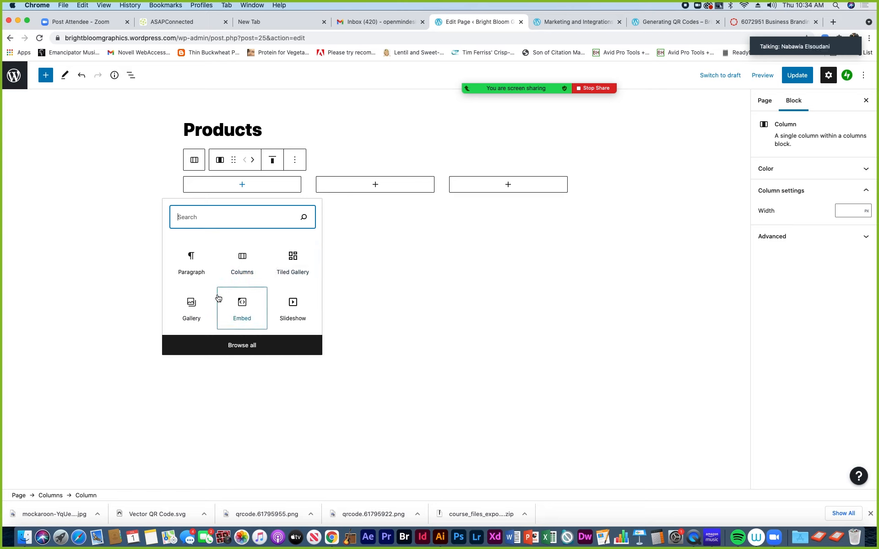
pyautogui.click(245, 347)
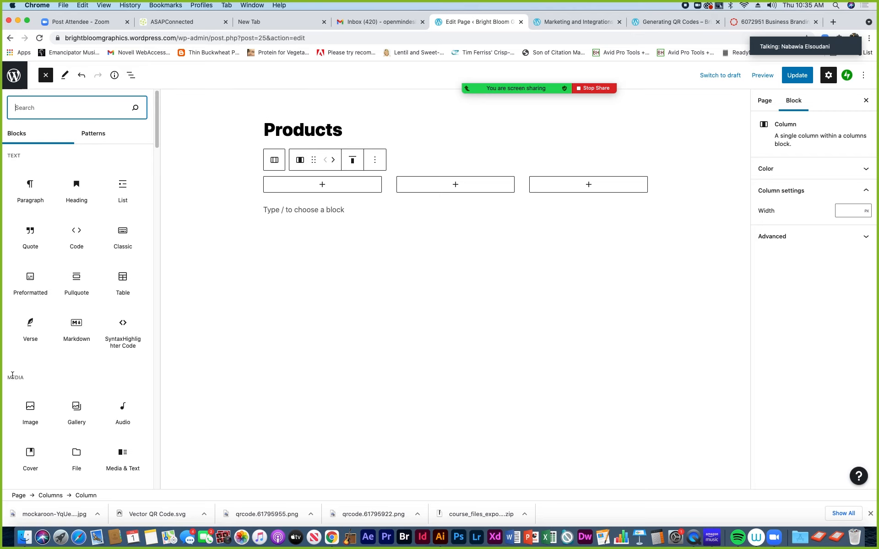
pyautogui.click(31, 409)
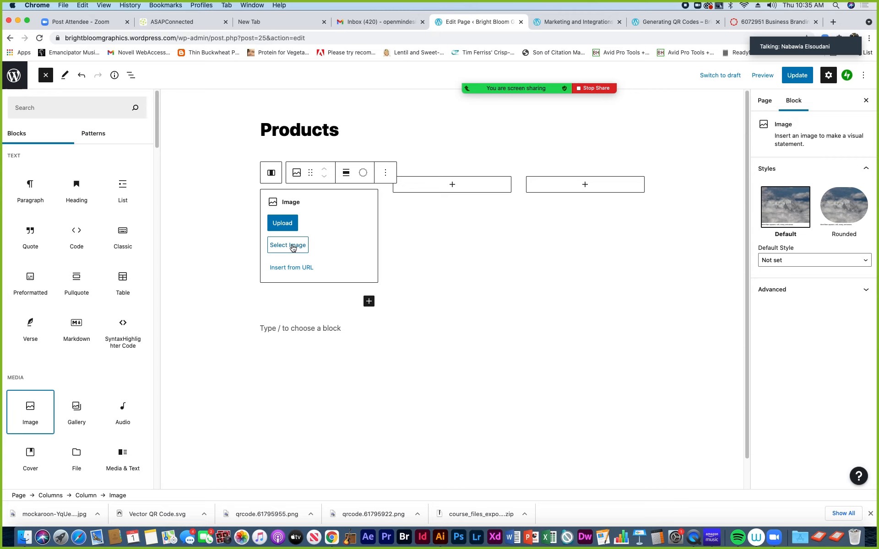
# From the first column's Image block, choose Select Image and then Media Library
pyautogui.click(291, 249)
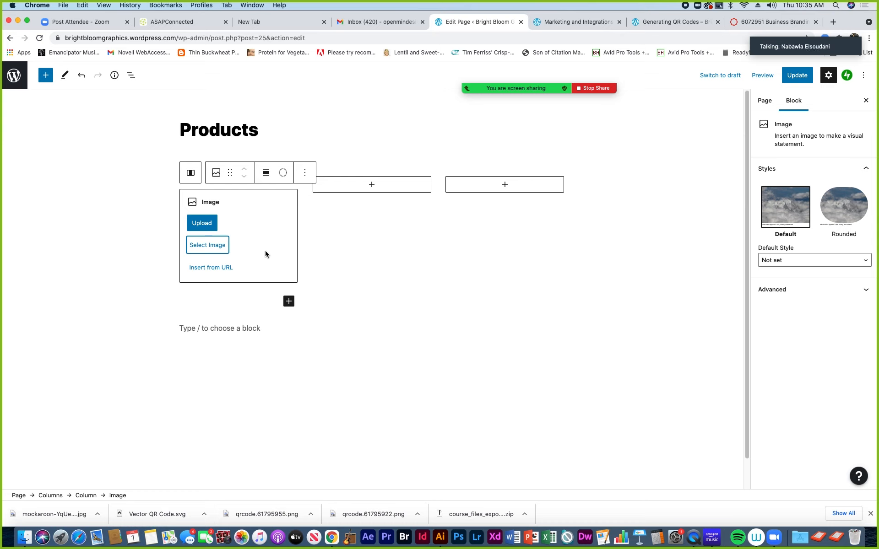
pyautogui.click(211, 249)
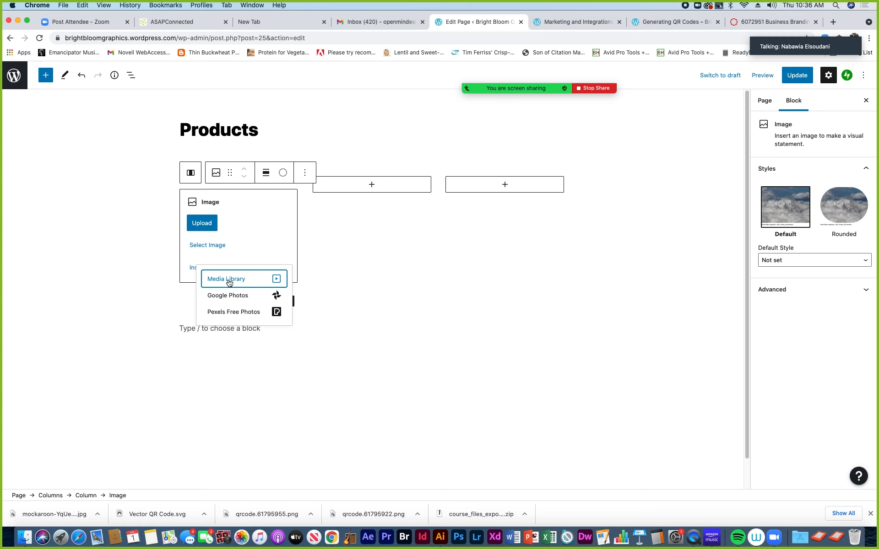
pyautogui.click(231, 280)
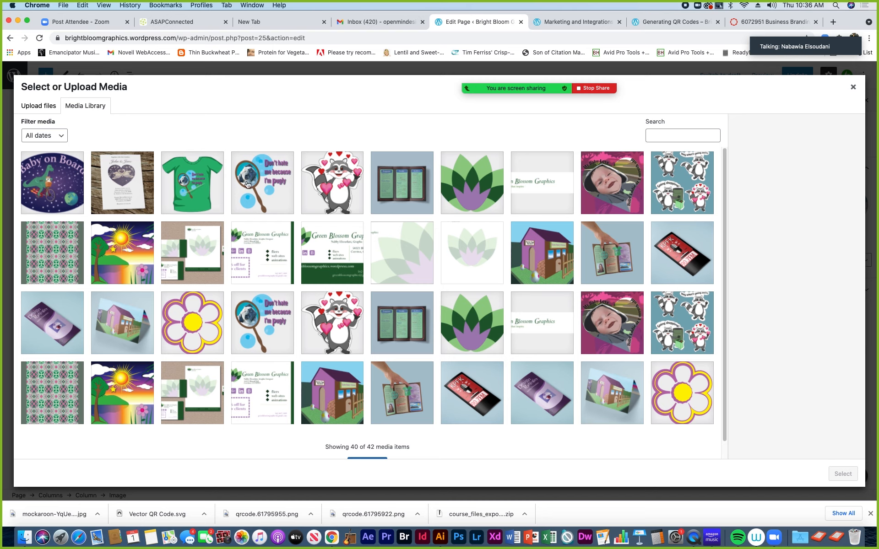
# Insert the green T-Shirt Mockup image from the media library into the first column
pyautogui.click(197, 184)
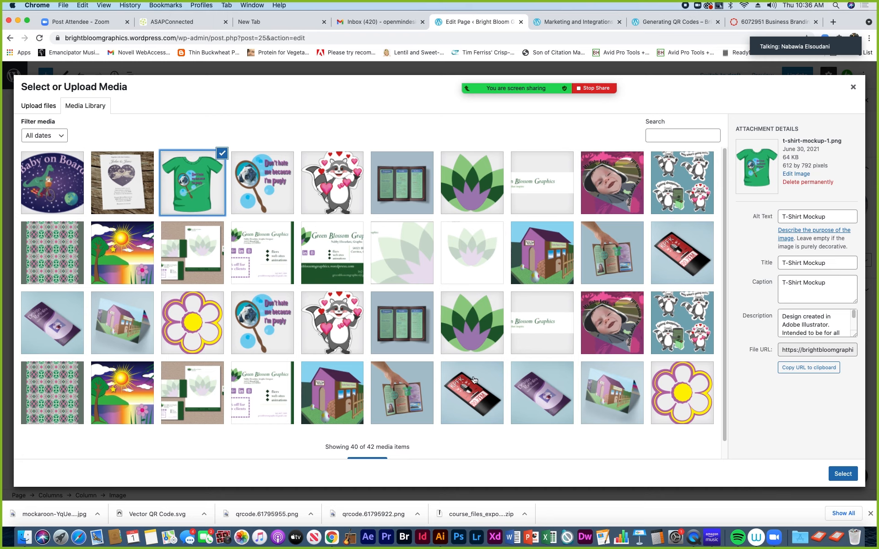
pyautogui.click(843, 474)
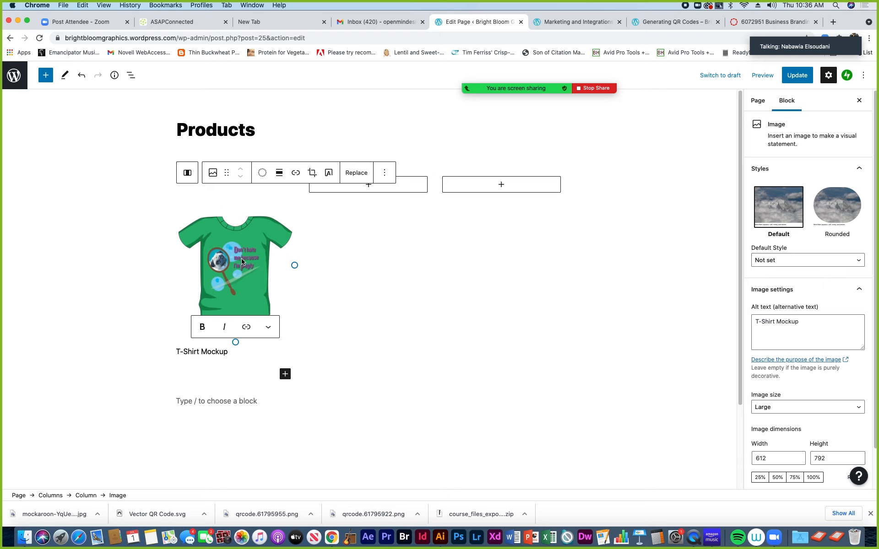
pyautogui.click(369, 184)
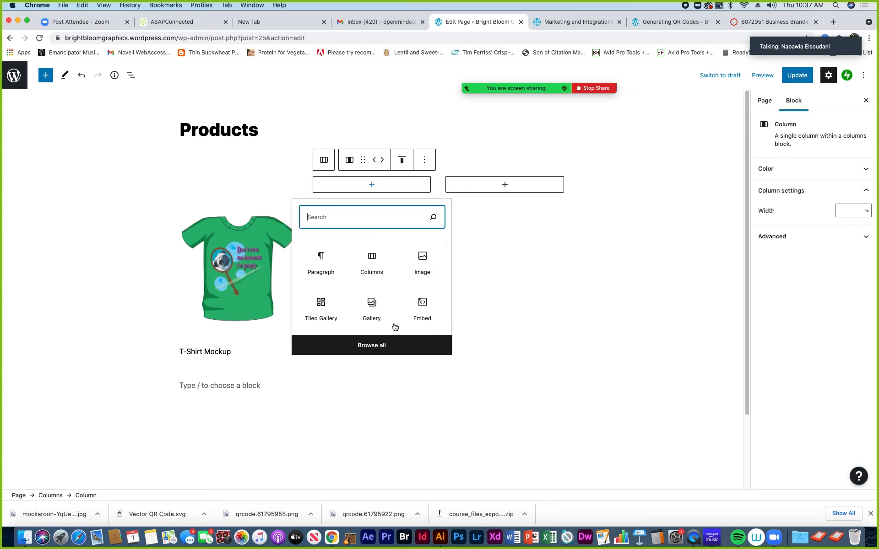
# Add an Image block to the second column and fill it with the green-and-pink pattern image from the Media Library
pyautogui.click(424, 260)
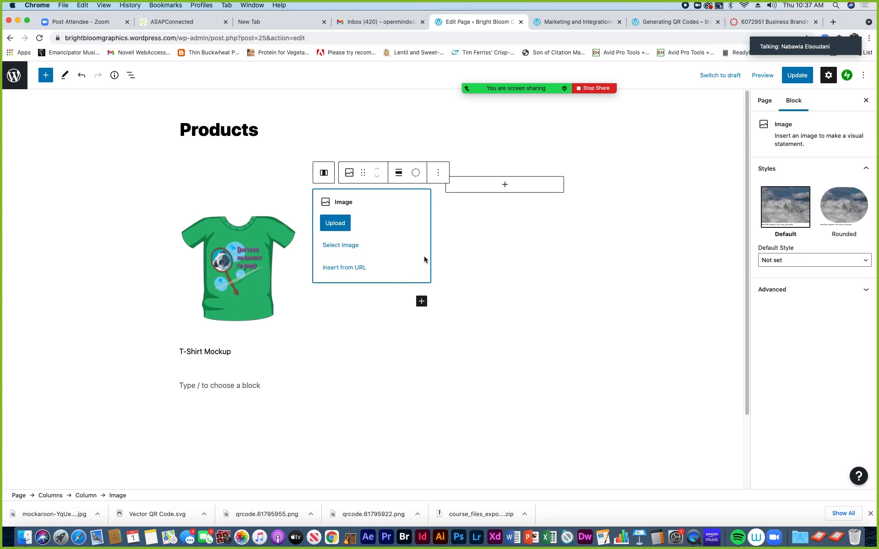
pyautogui.click(341, 245)
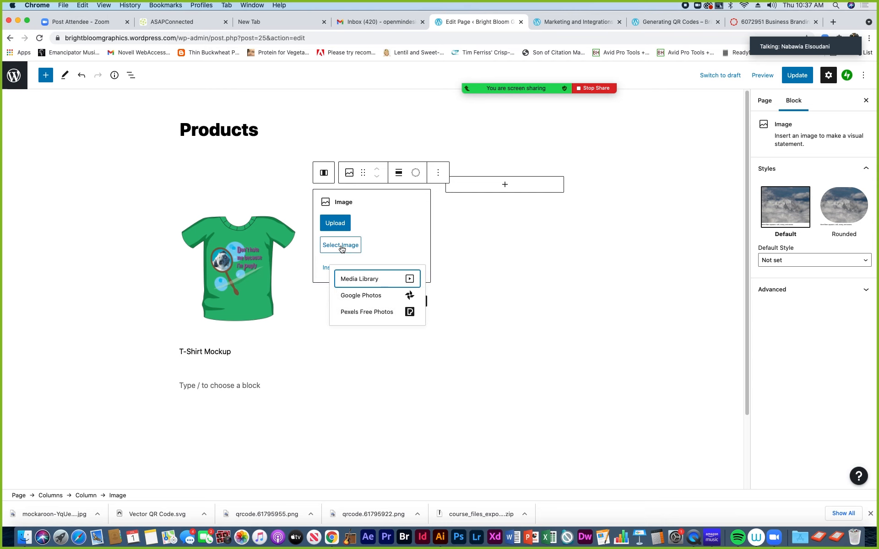
pyautogui.click(356, 279)
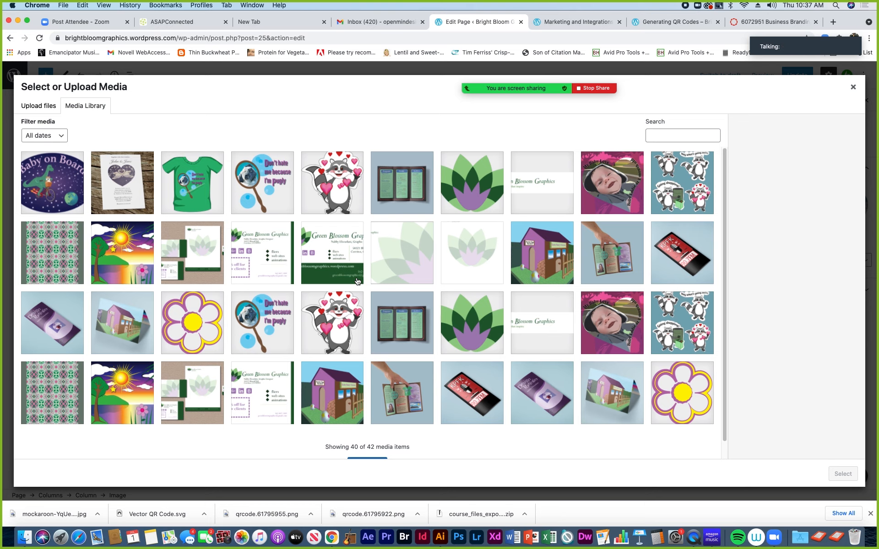
pyautogui.scroll(-1, 418, 333)
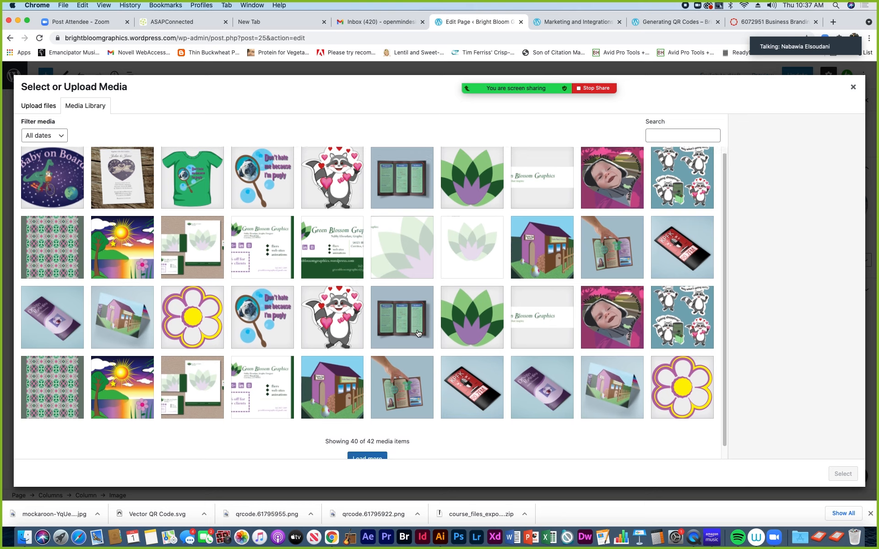
pyautogui.scroll(-2, 417, 333)
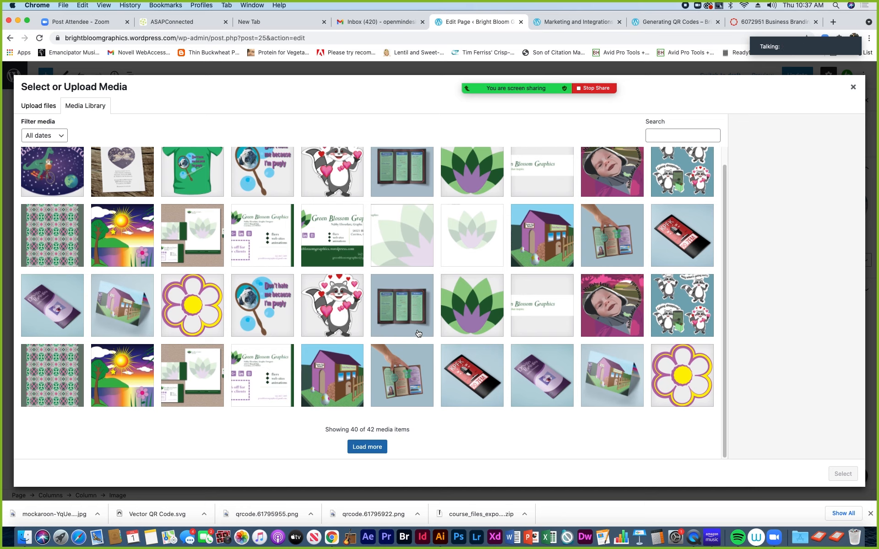
pyautogui.scroll(3, 418, 333)
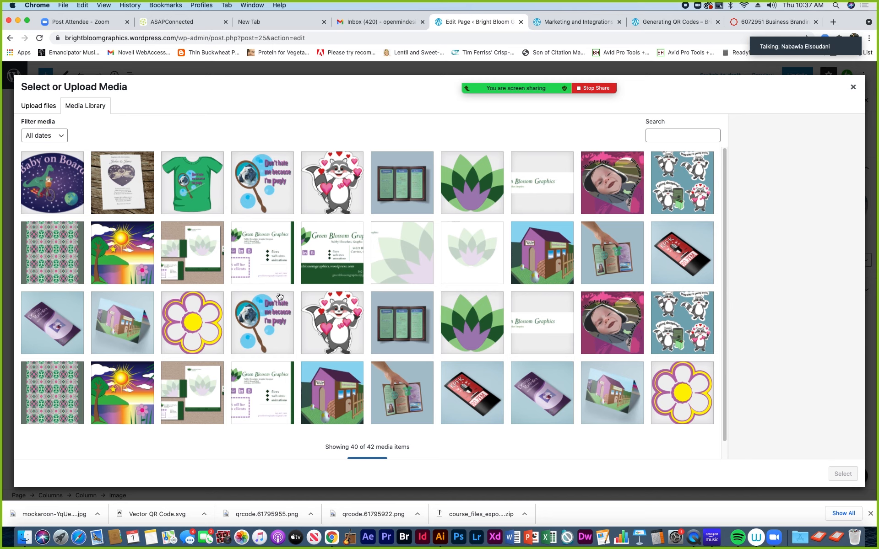
pyautogui.click(49, 256)
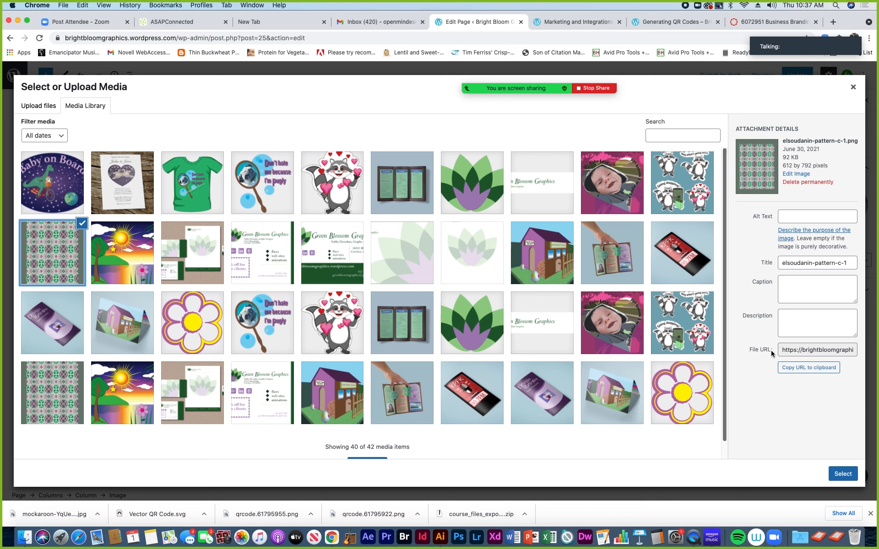
pyautogui.click(850, 479)
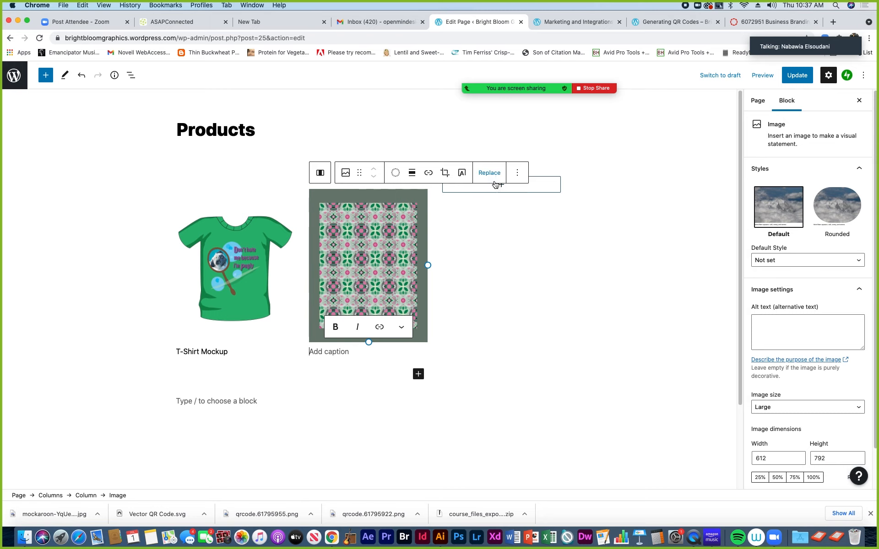
# Insert the Baby on Board image from the Media Library as an image block in the third column
pyautogui.click(502, 185)
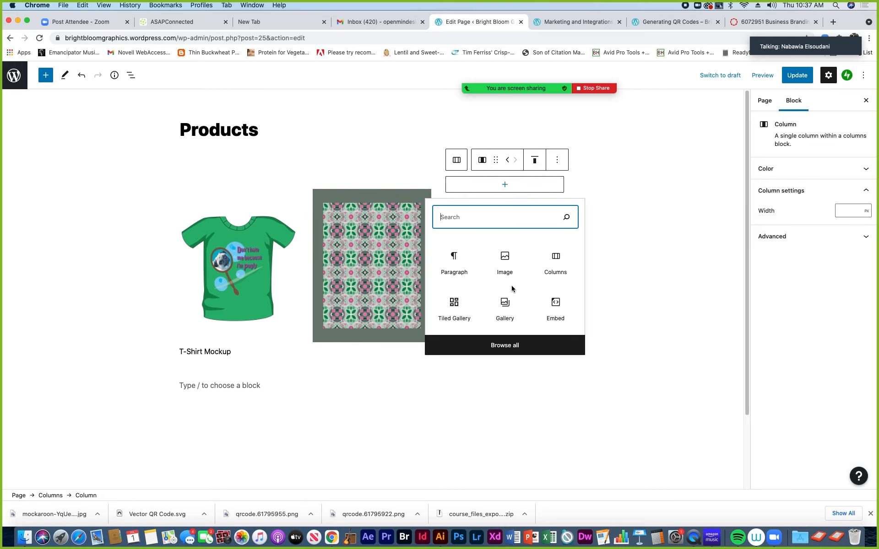
pyautogui.click(509, 262)
pyautogui.click(475, 247)
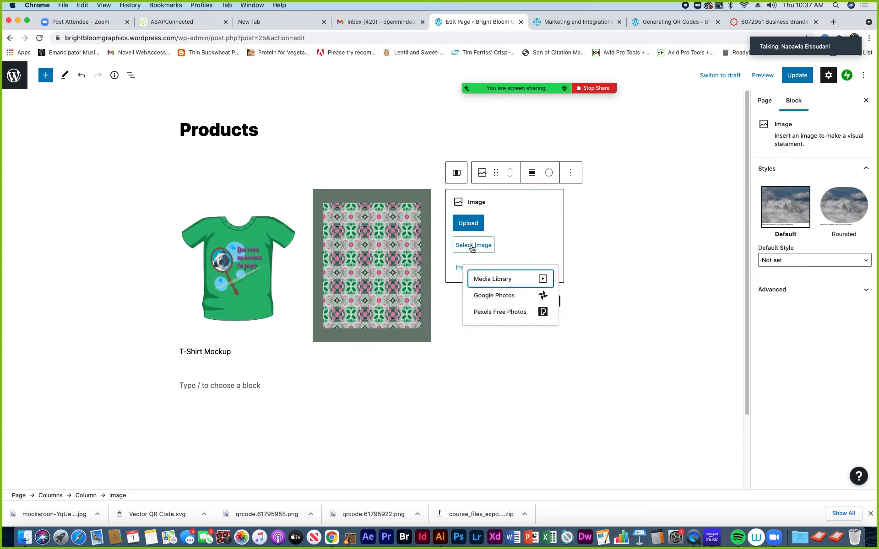
pyautogui.click(492, 282)
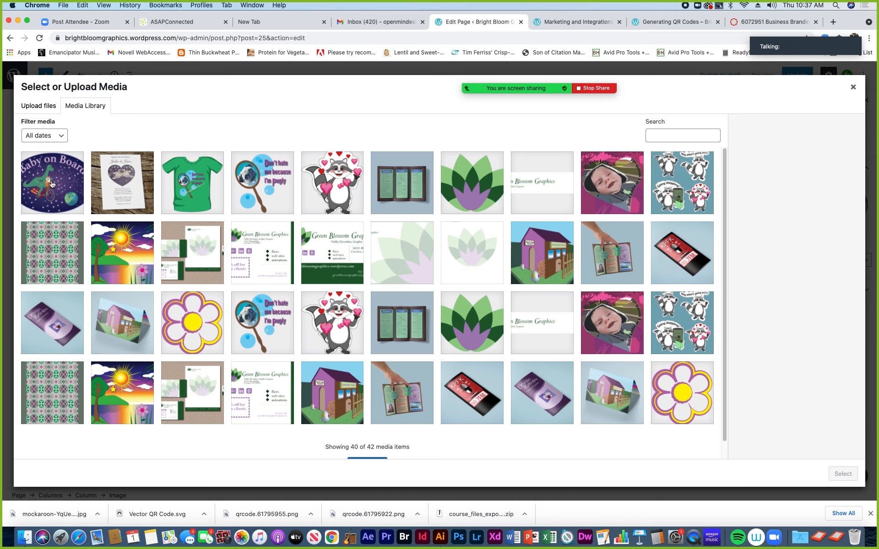
pyautogui.click(52, 184)
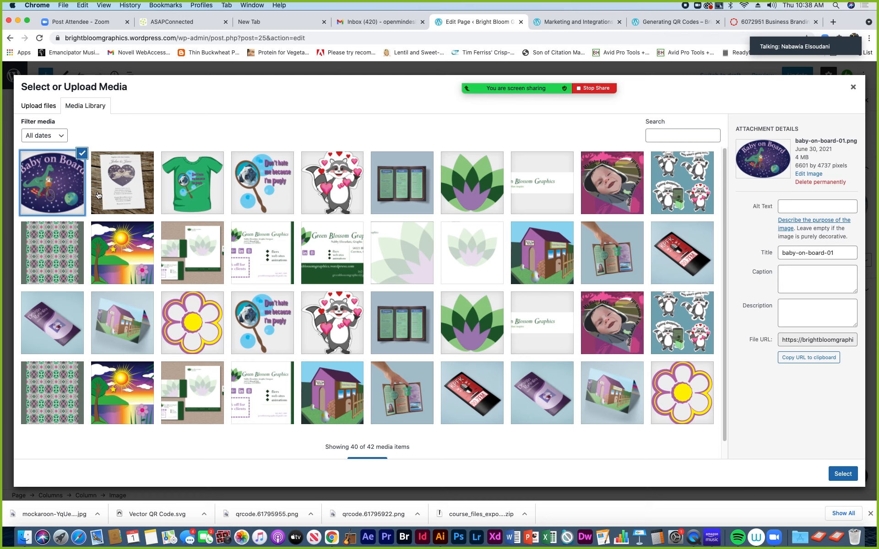
pyautogui.click(842, 474)
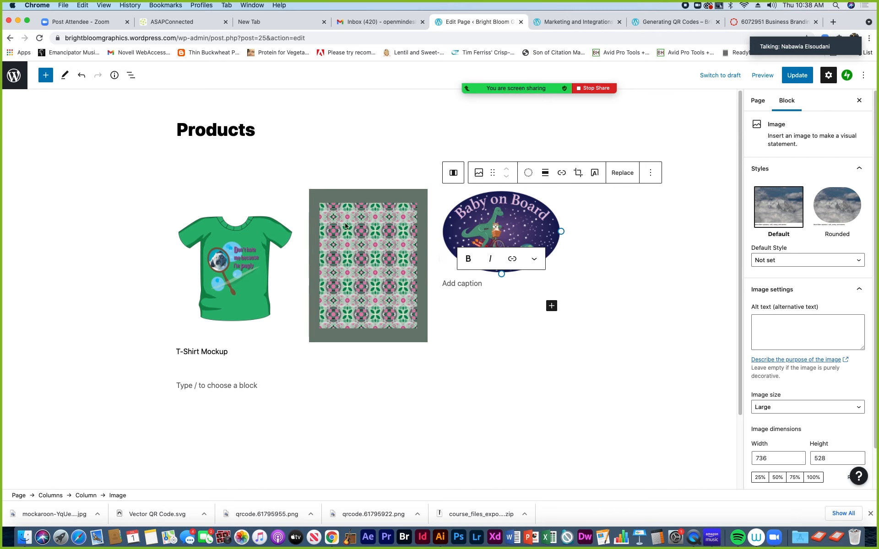
# Resize the pattern image to 262×339 and the Baby on Board image to 260×186
pyautogui.click(362, 246)
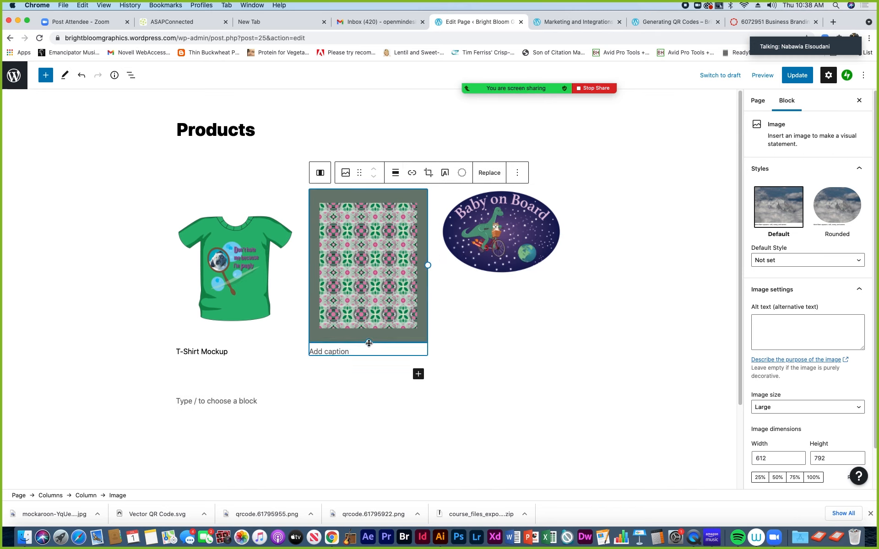
pyautogui.moveTo(369, 342); pyautogui.dragTo(369, 344)
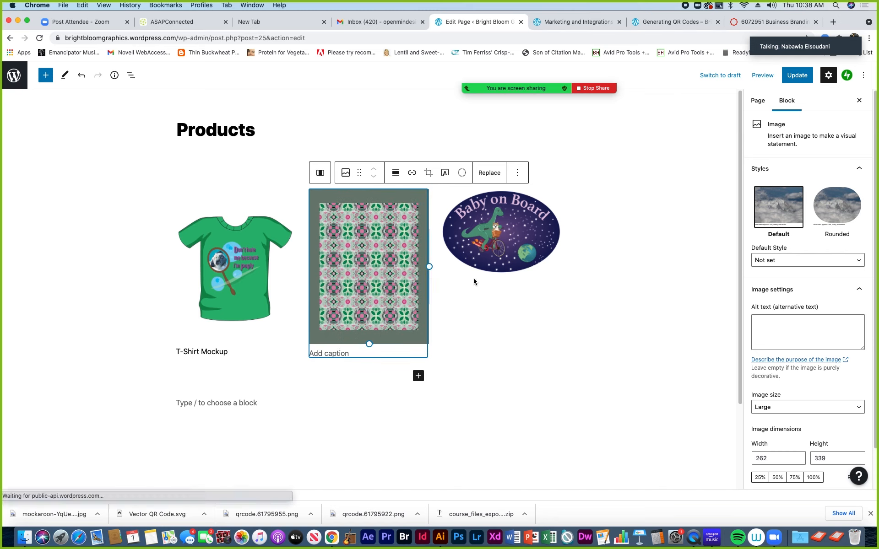
pyautogui.click(499, 253)
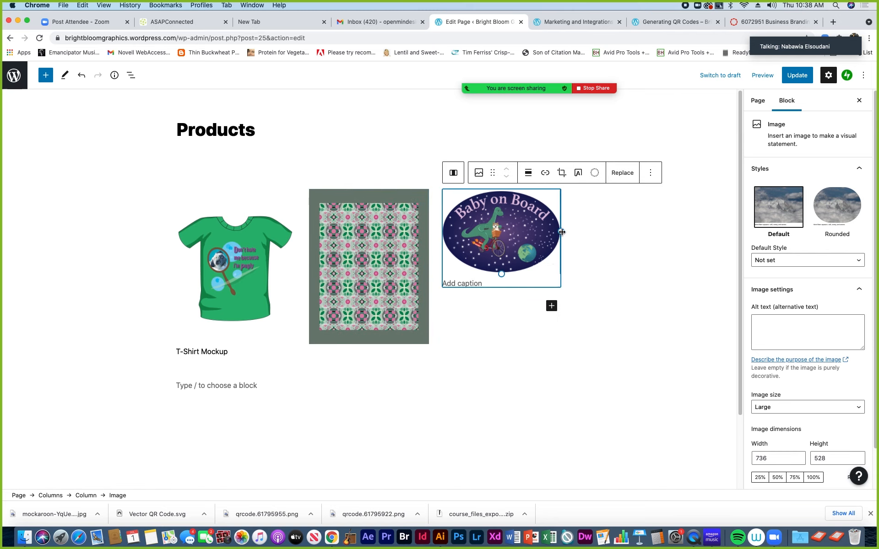
pyautogui.moveTo(561, 232); pyautogui.dragTo(566, 233)
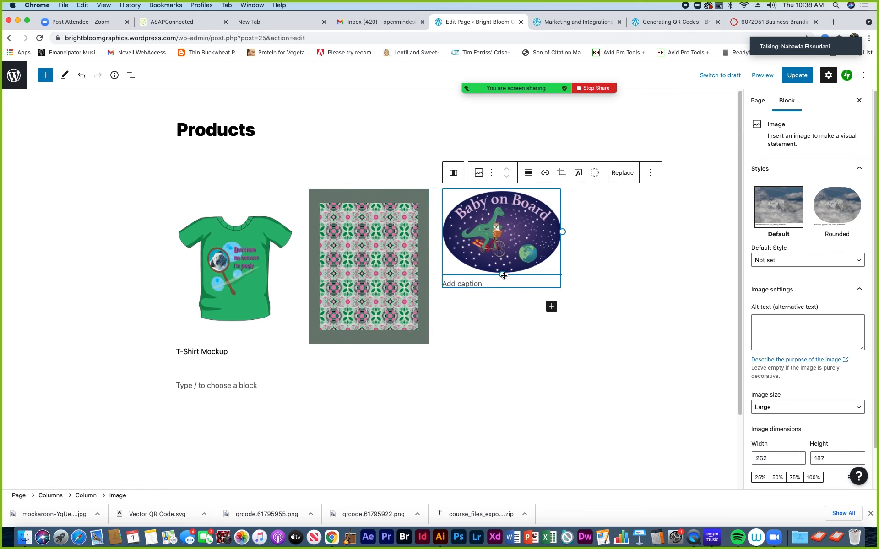
pyautogui.moveTo(503, 277); pyautogui.dragTo(503, 290)
pyautogui.moveTo(579, 238); pyautogui.dragTo(559, 239)
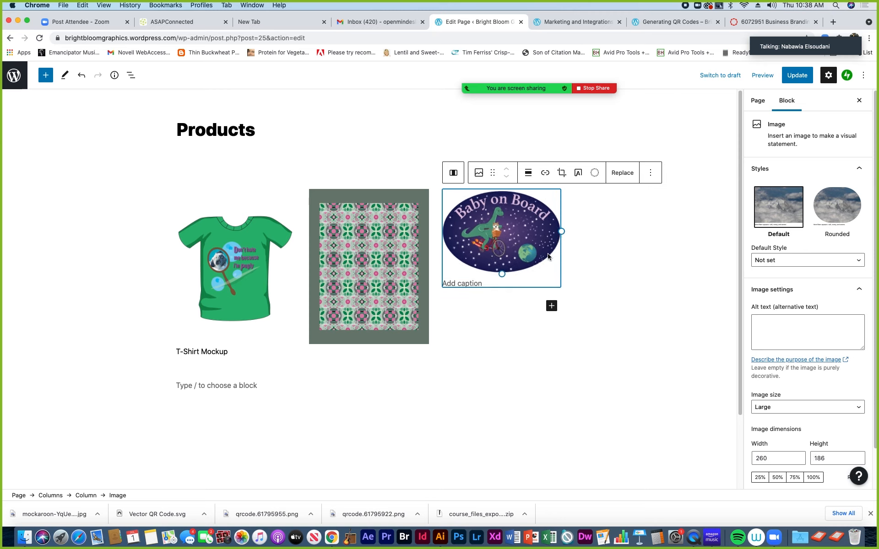
# Select the T-shirt and pattern images to check their sizes
pyautogui.click(239, 268)
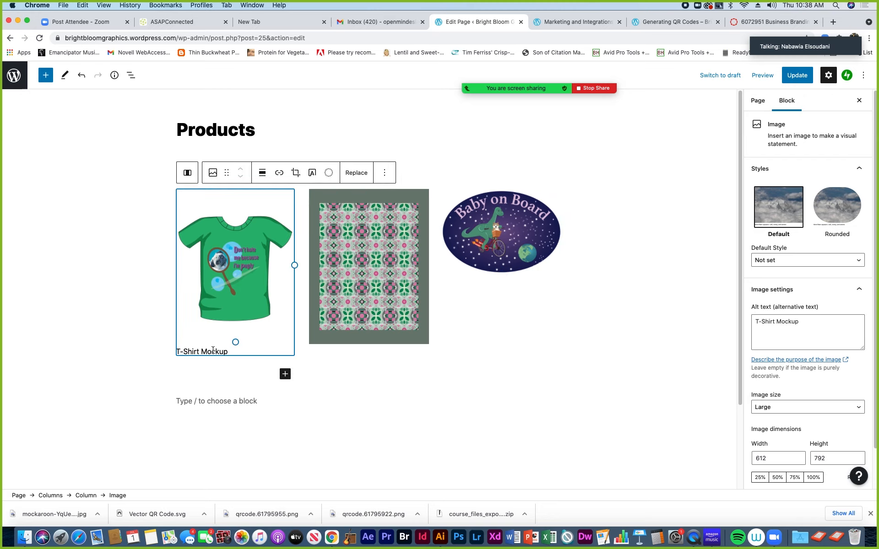
pyautogui.click(343, 333)
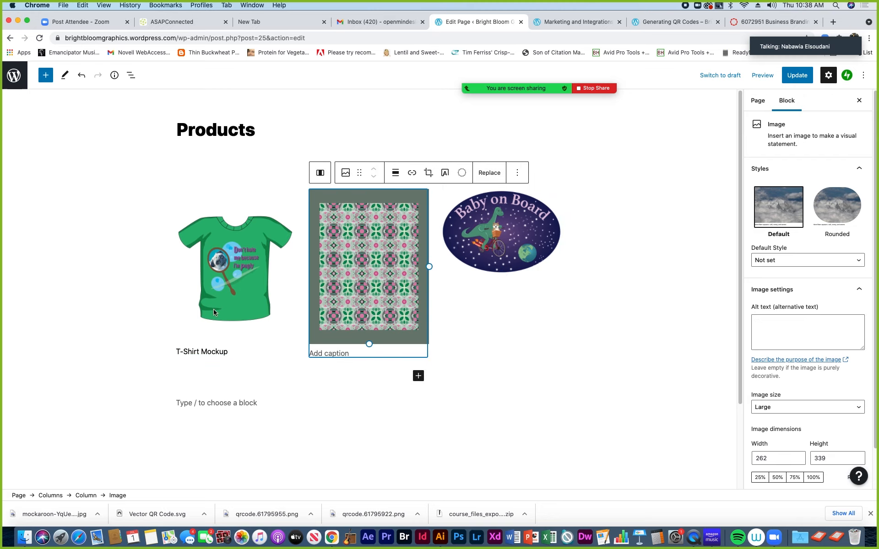
pyautogui.click(207, 342)
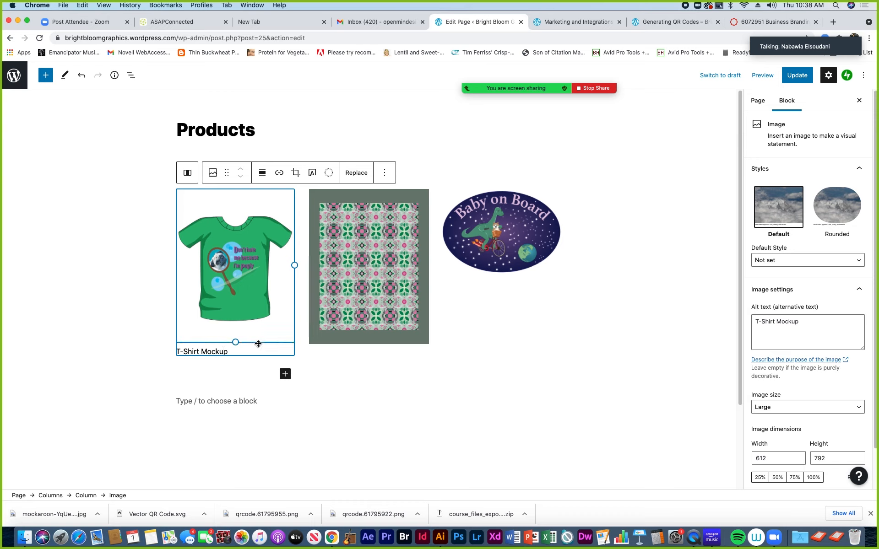
# Caption the pattern image 'Pattern Design'
pyautogui.click(359, 299)
pyautogui.click(351, 353)
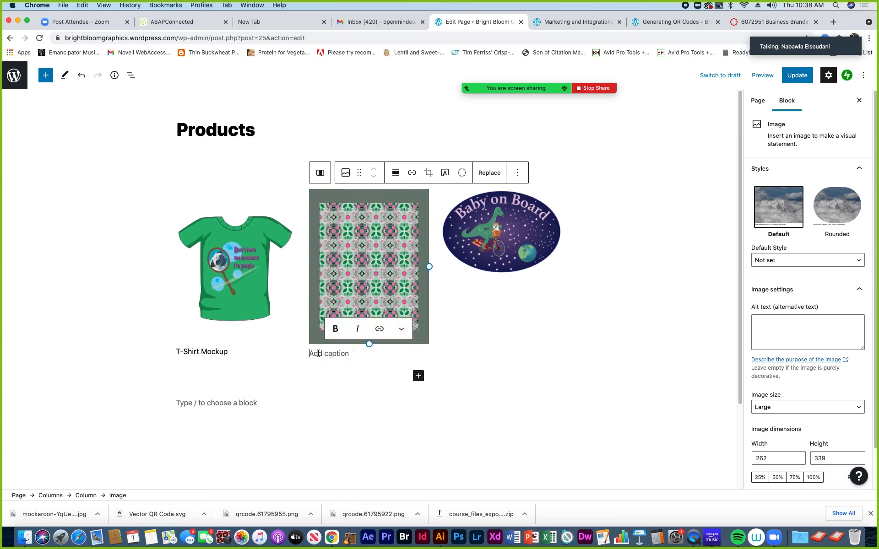
pyautogui.write('PT')
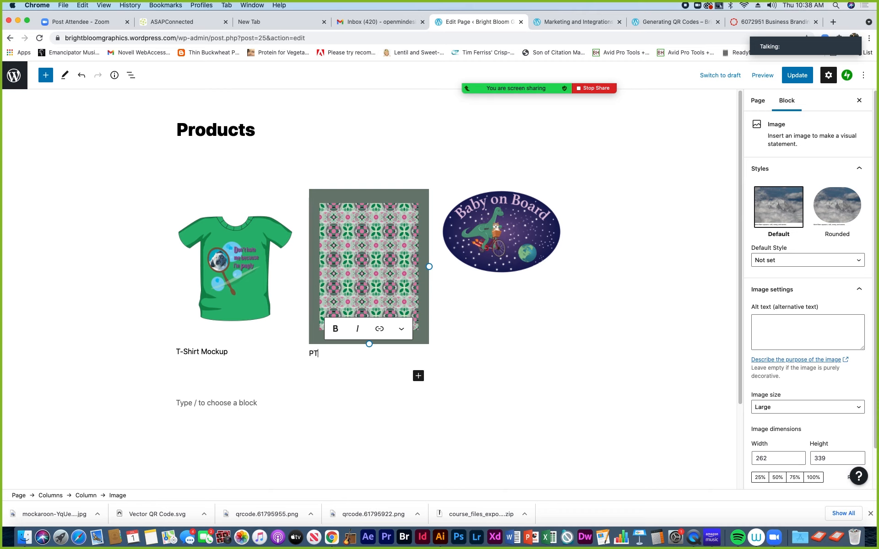
pyautogui.write('attern Design')
# Caption the Baby on Board image 'Sticker Design', replacing the initially typed 'Digital'
pyautogui.click(498, 266)
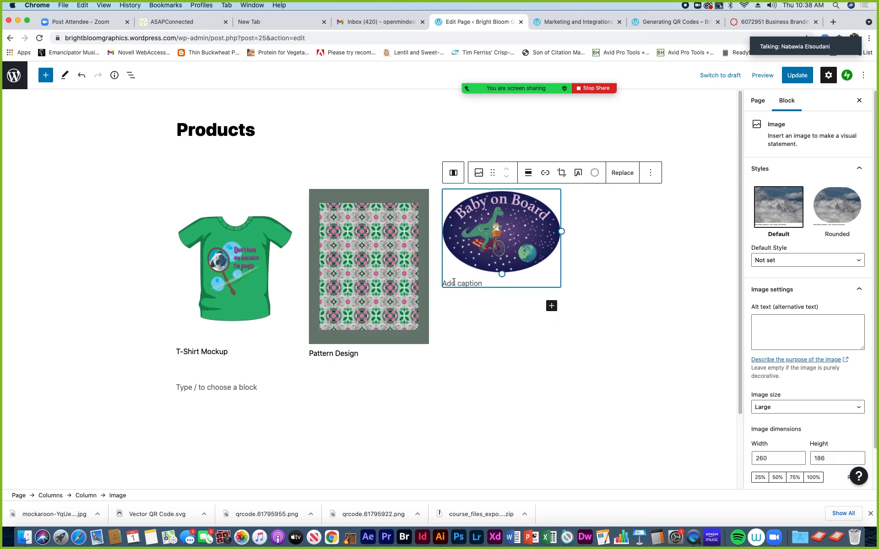
pyautogui.click(454, 282)
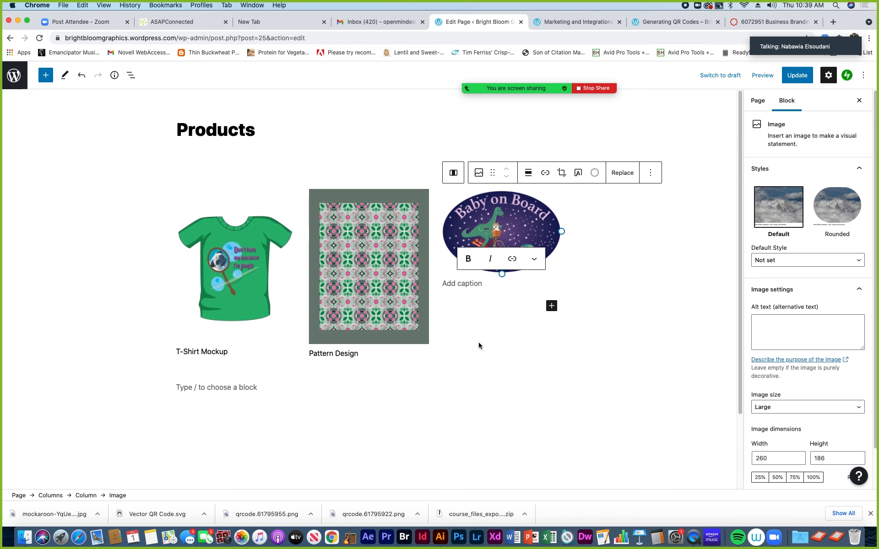
pyautogui.write('Digital ')
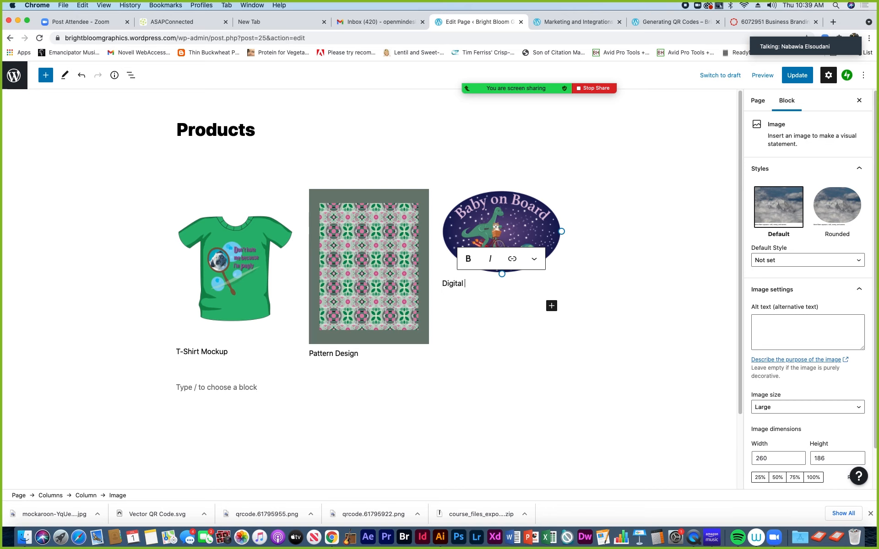
pyautogui.write('Design')
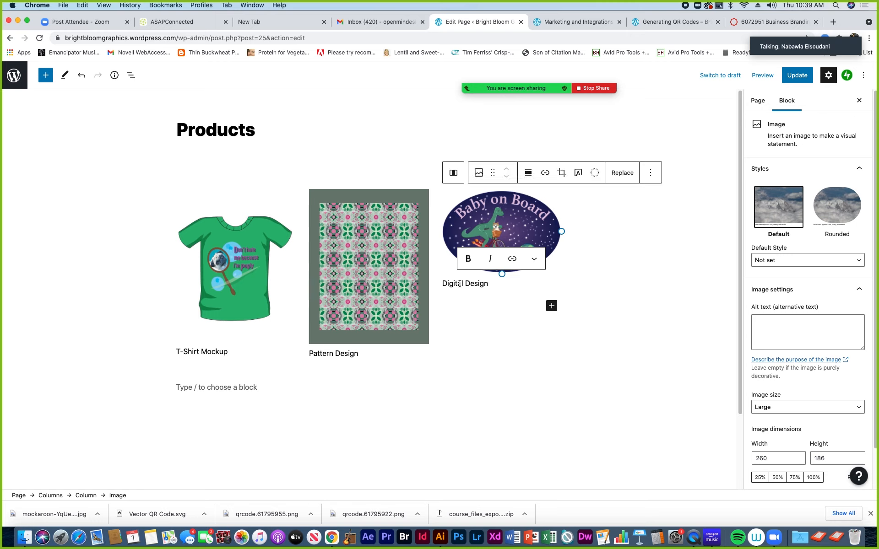
pyautogui.moveTo(463, 284); pyautogui.dragTo(441, 284)
pyautogui.write('S')
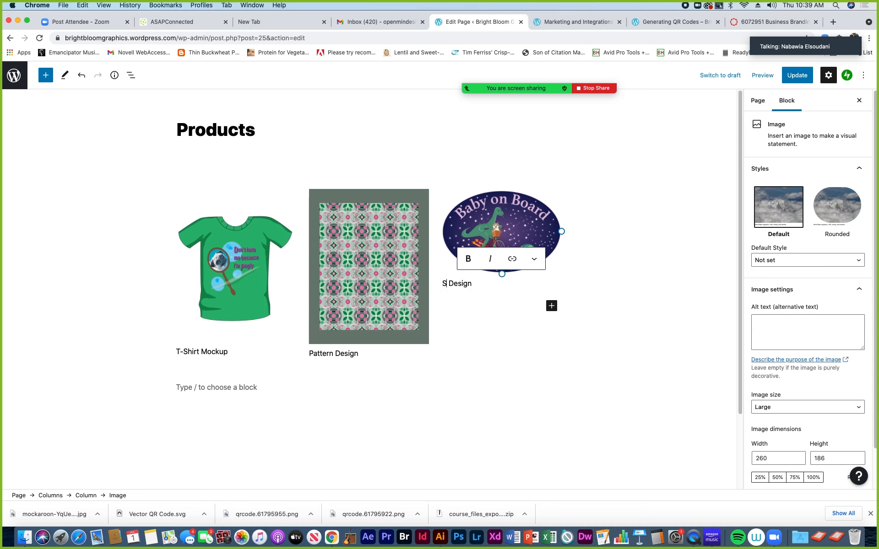
pyautogui.write('ticker')
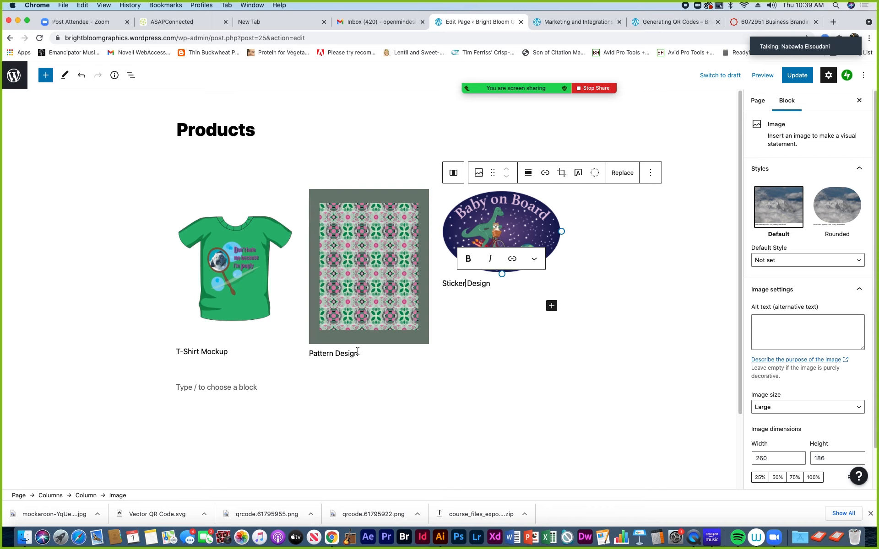
pyautogui.click(245, 306)
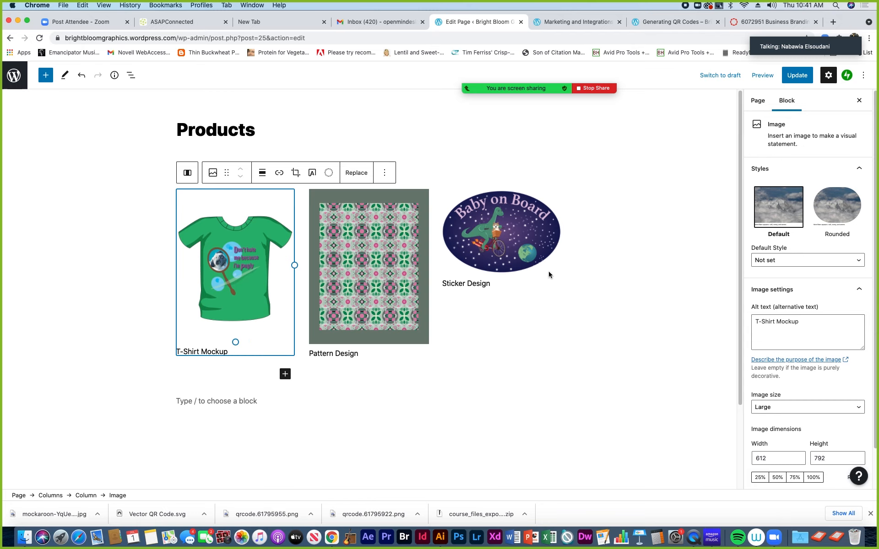
pyautogui.moveTo(809, 28); pyautogui.dragTo(794, 84)
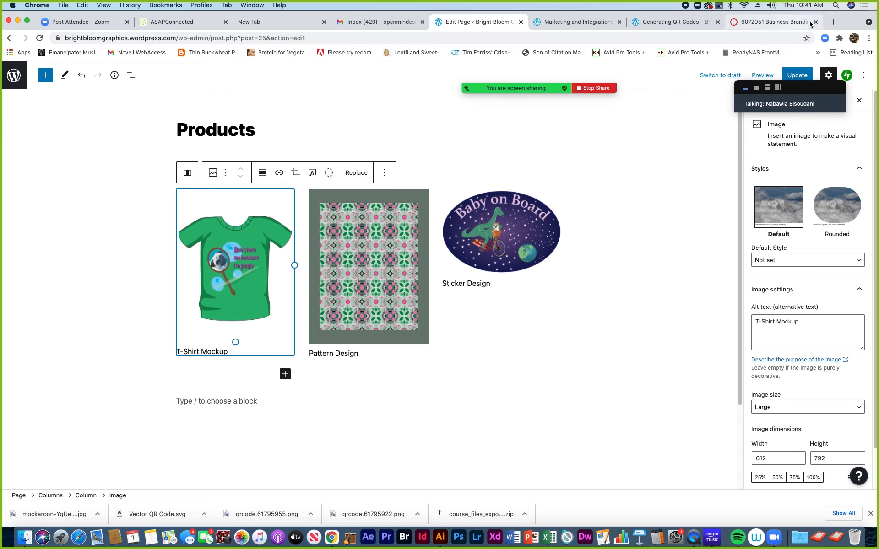
# Go to paypal.com in a new browser tab
pyautogui.click(829, 22)
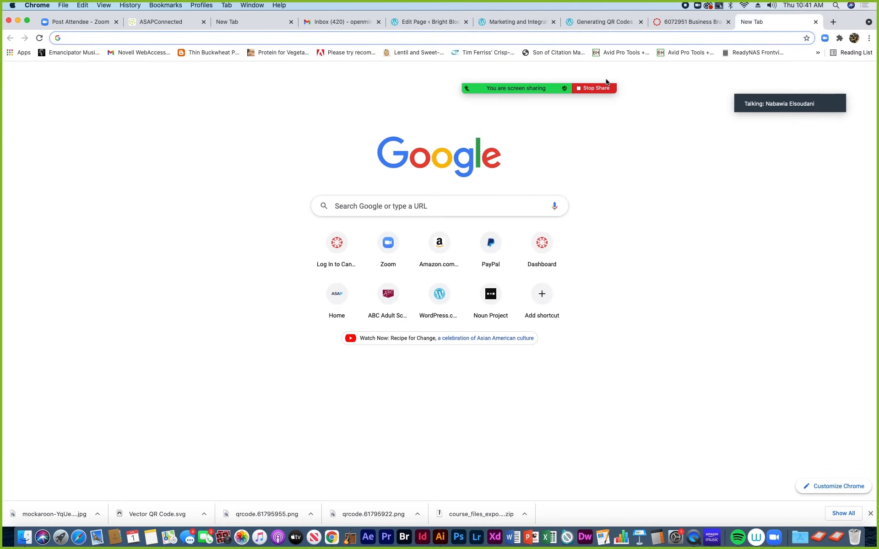
pyautogui.write('paypal.com')
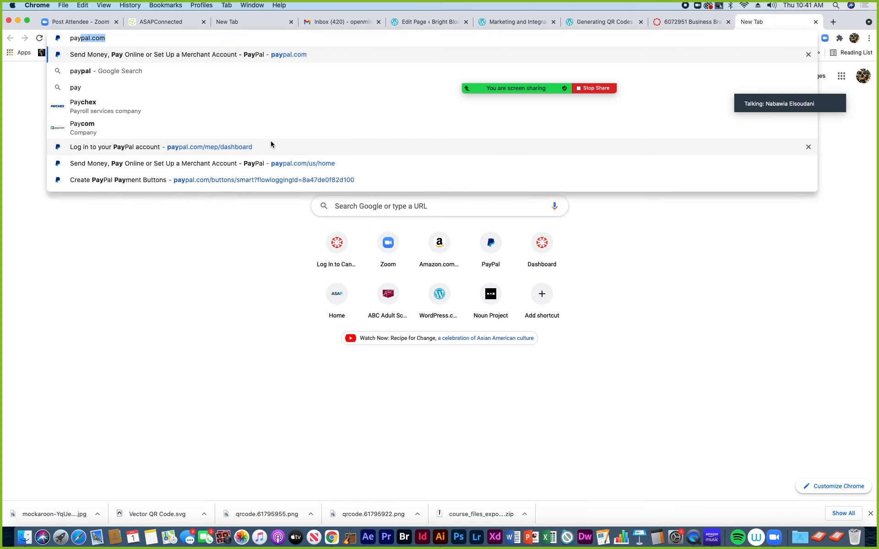
pyautogui.press('Return')
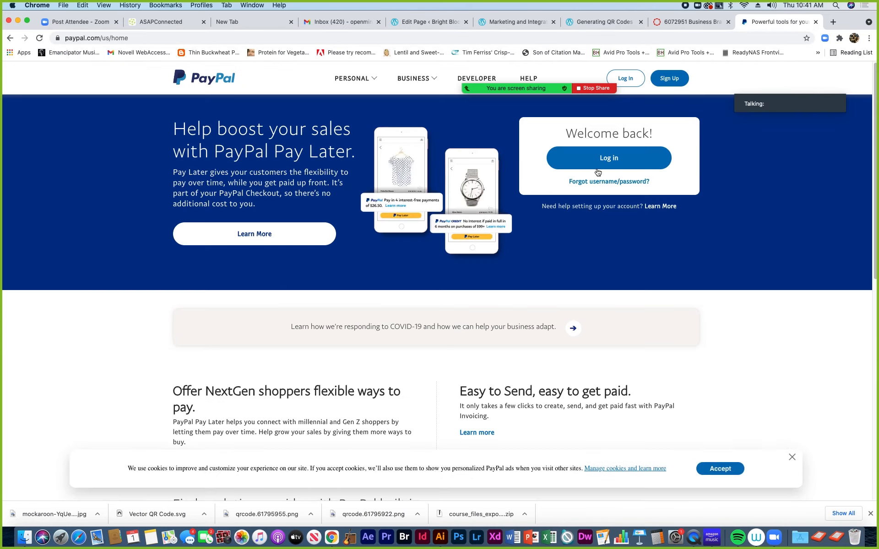
# Log in with the account password and skip the business loan offer
pyautogui.click(597, 169)
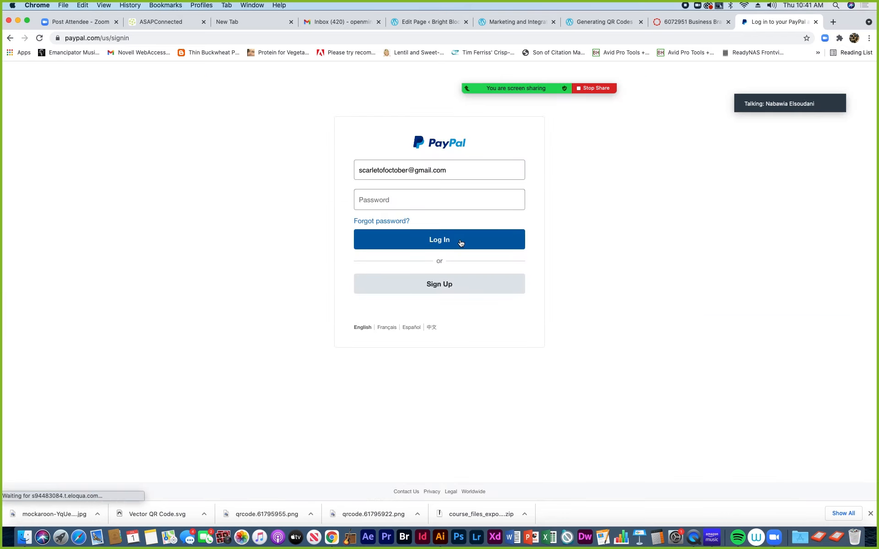
pyautogui.click(390, 200)
pyautogui.write('•••')
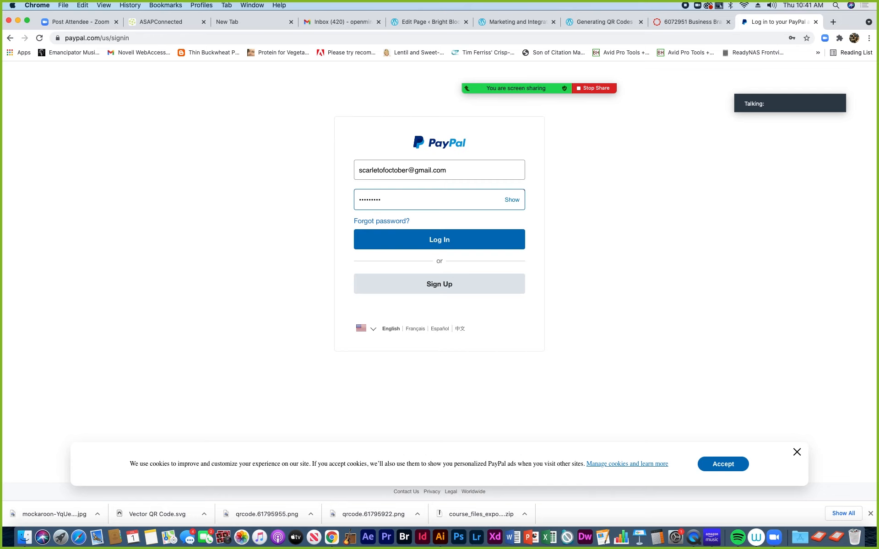
pyautogui.click(452, 243)
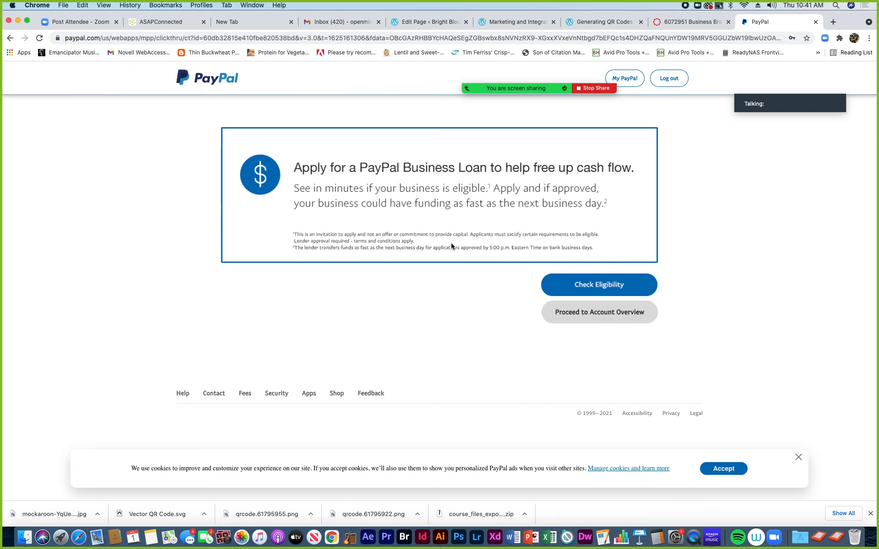
pyautogui.click(593, 318)
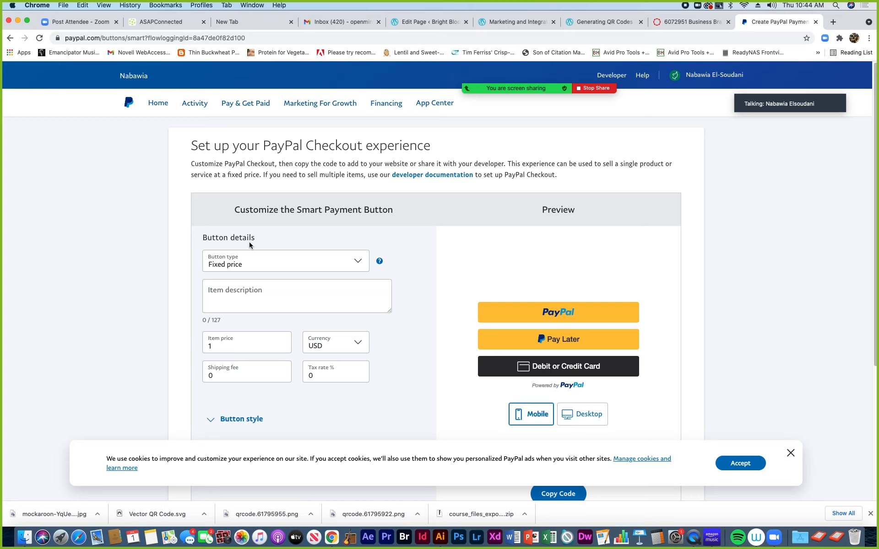
pyautogui.click(358, 264)
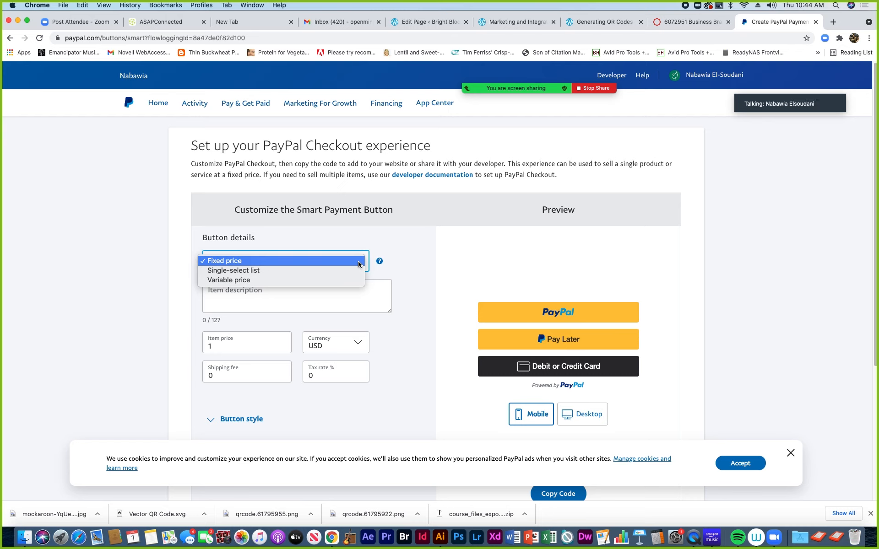
pyautogui.click(289, 259)
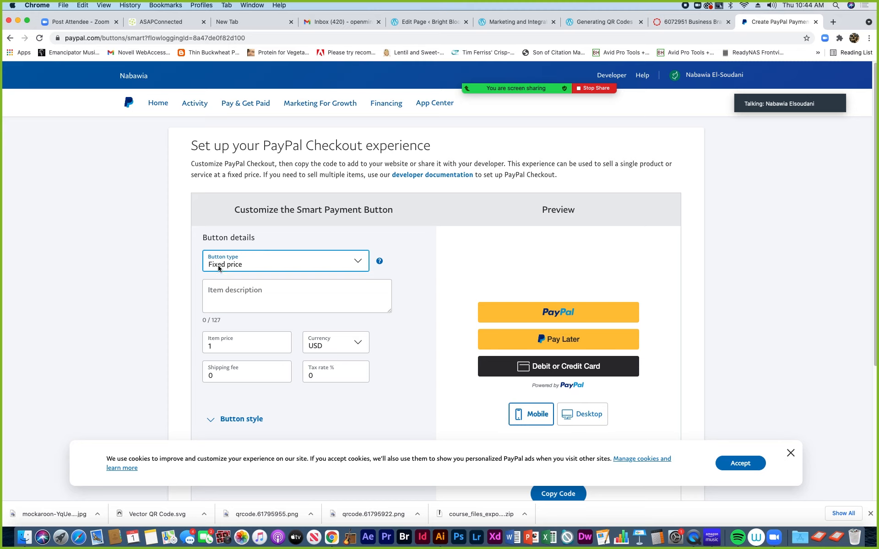
pyautogui.click(360, 263)
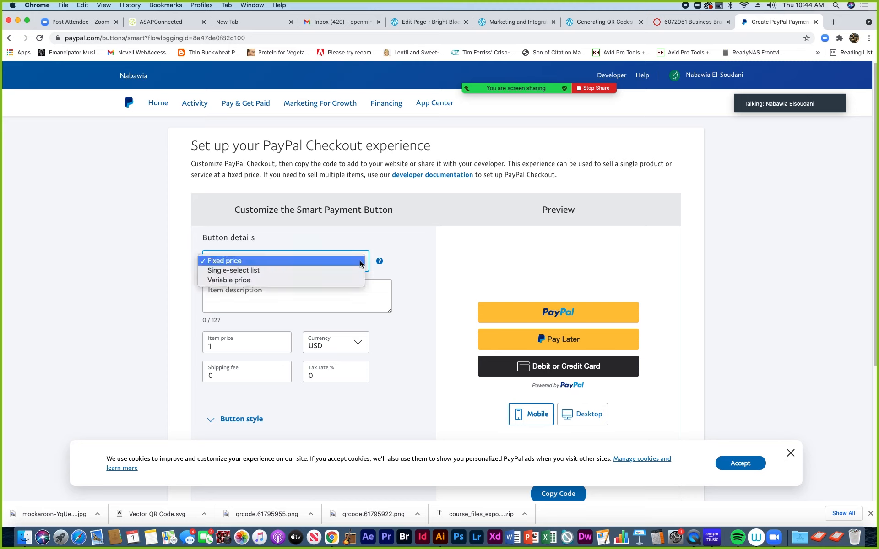
pyautogui.click(256, 272)
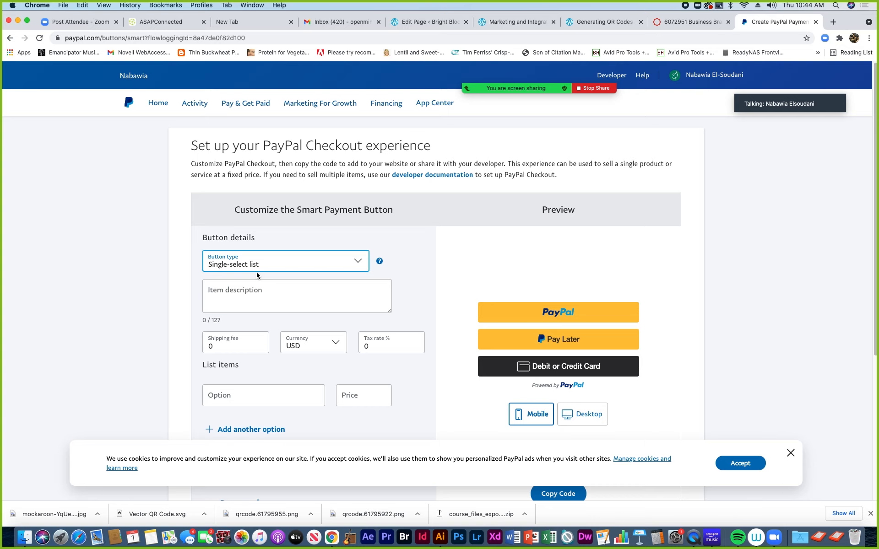
pyautogui.click(356, 265)
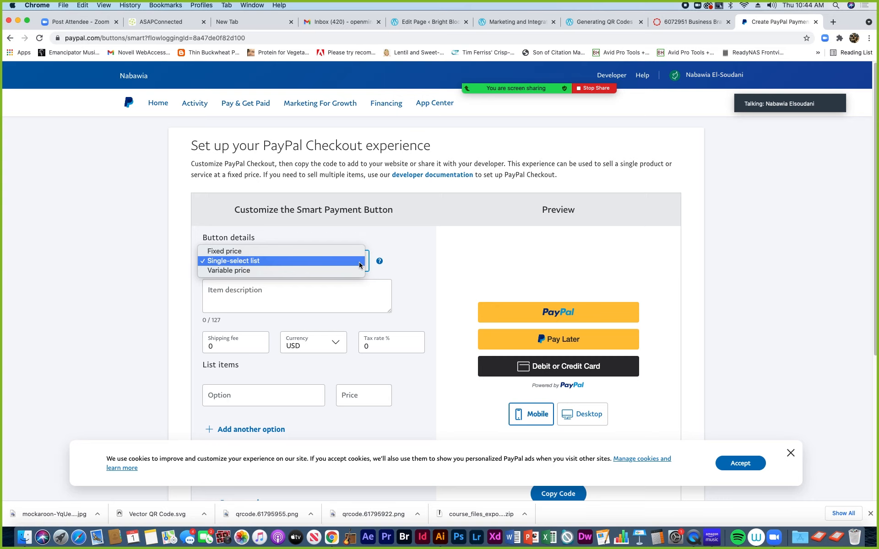
pyautogui.click(221, 271)
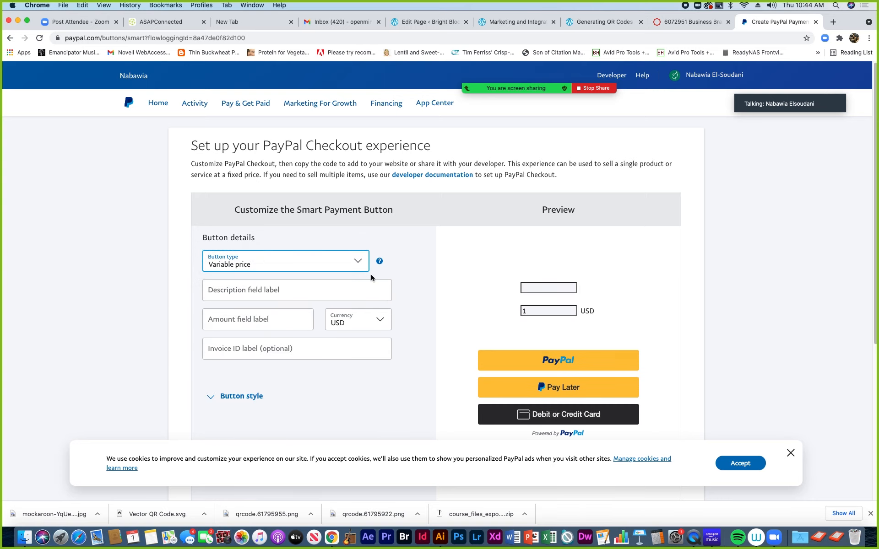
pyautogui.click(365, 270)
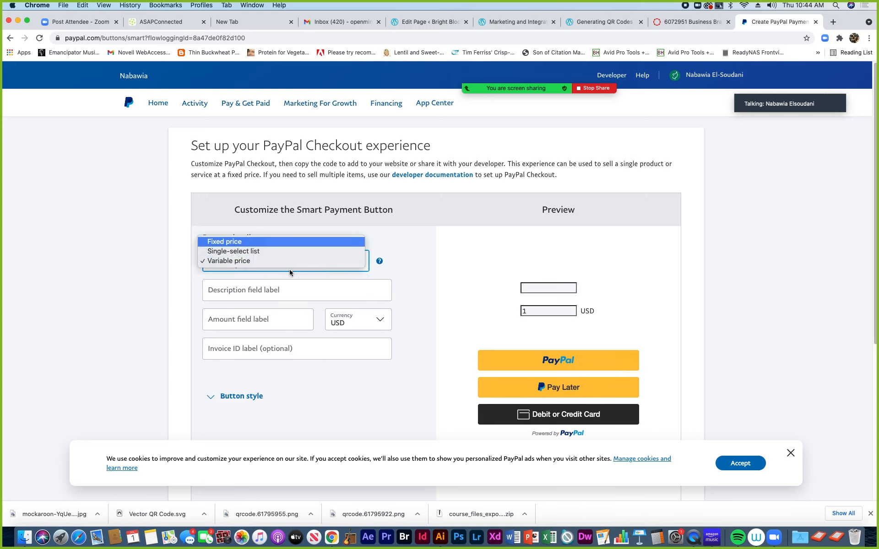
pyautogui.press('Return')
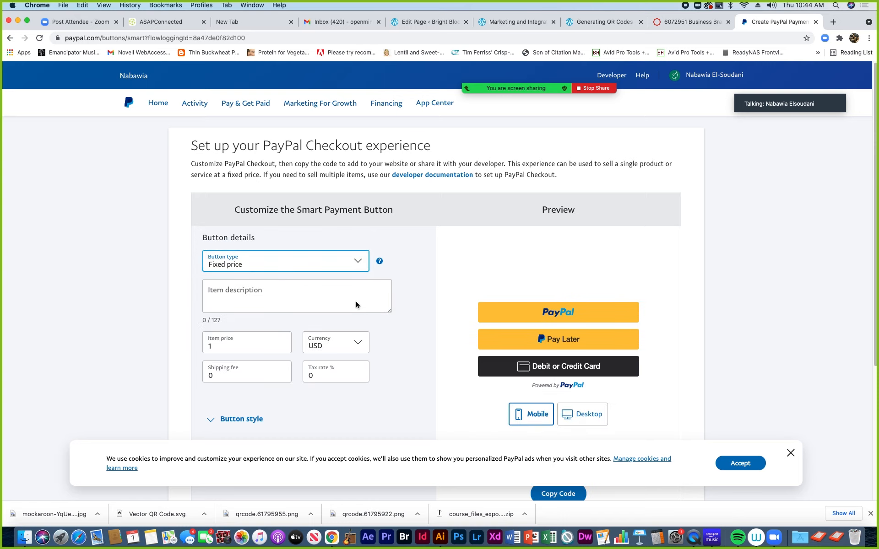
pyautogui.click(212, 293)
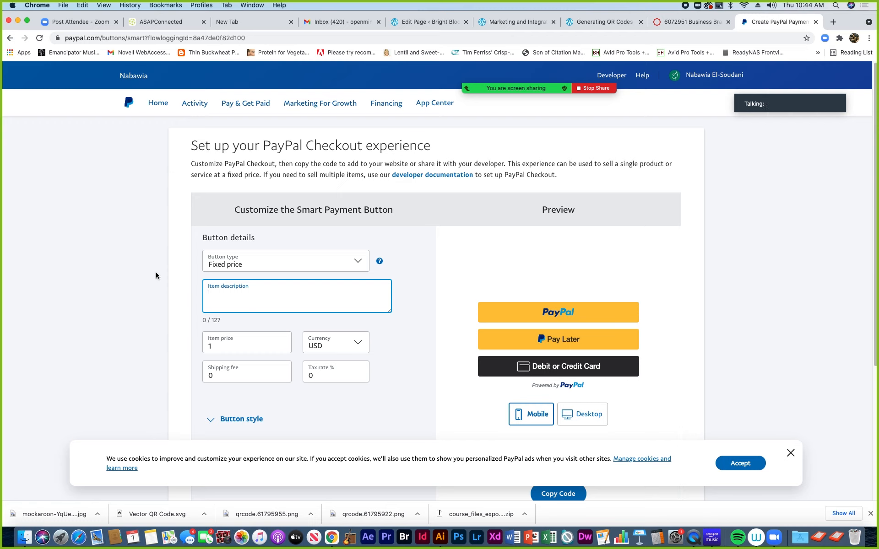
# Set the item description to 'Pugly T-Shirt'
pyautogui.write('T-Shi')
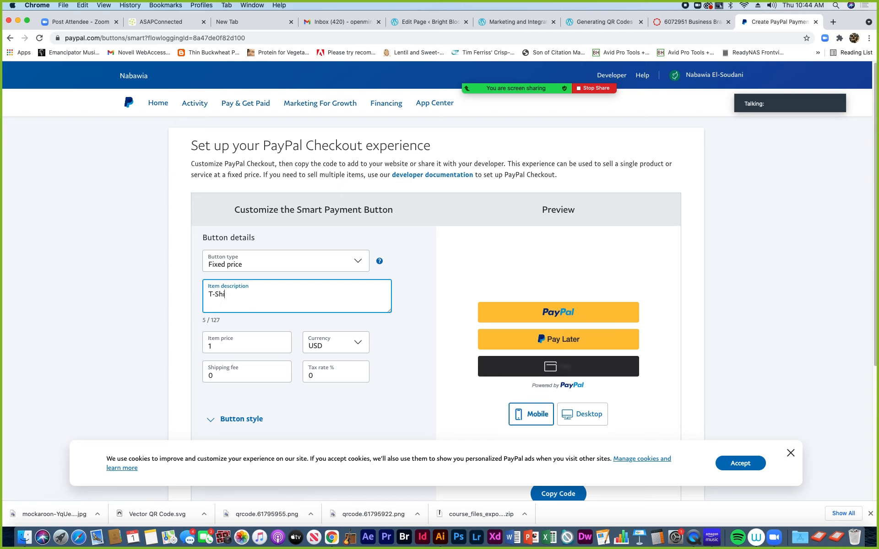
pyautogui.write('rt with ')
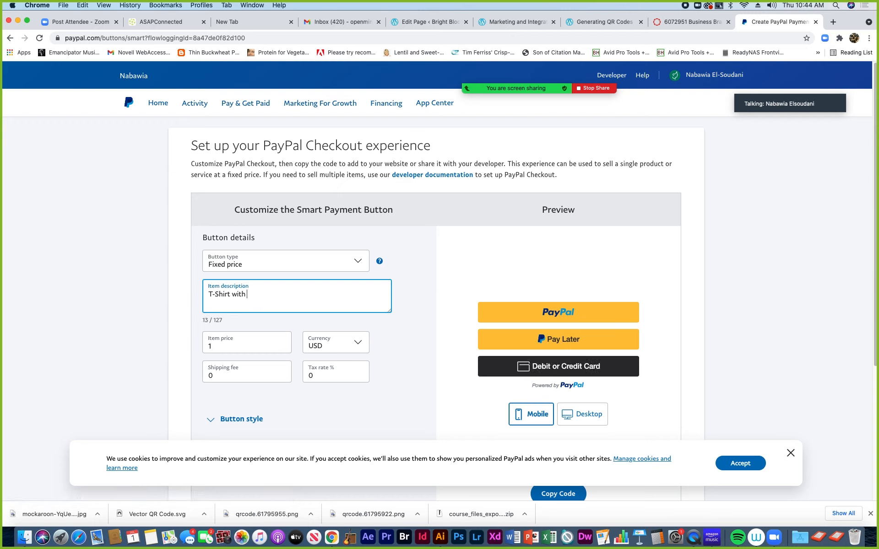
pyautogui.write('Orig')
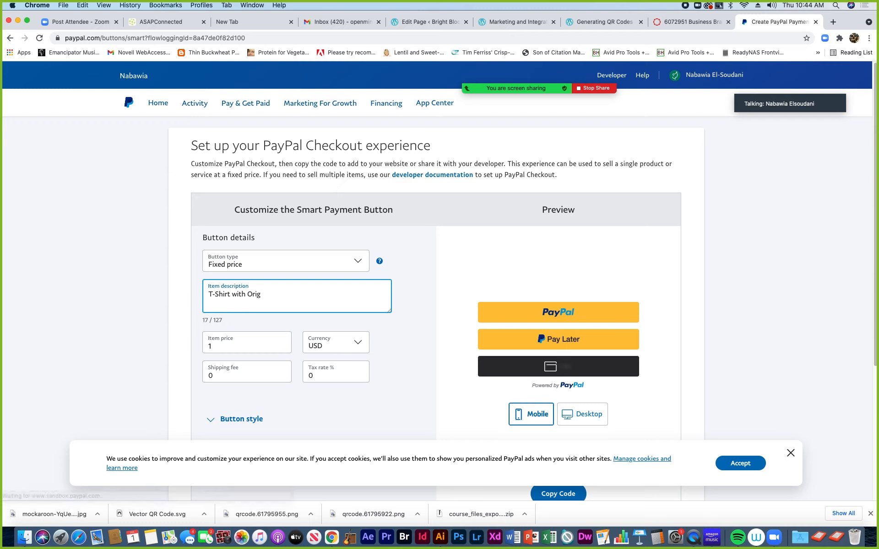
pyautogui.write('inal Design')
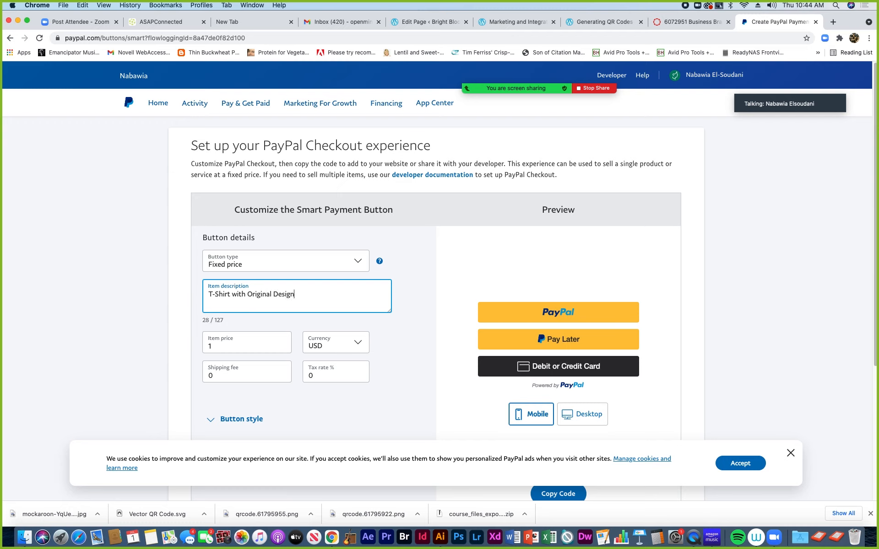
pyautogui.press('BackSpace')
pyautogui.press('BackSpace')
pyautogui.press('BackSpace')
pyautogui.press('BackSpace')
pyautogui.press('BackSpace')
pyautogui.press('BackSpace')
pyautogui.press('BackSpace')
pyautogui.press('BackSpace')
pyautogui.press('BackSpace')
pyautogui.press('BackSpace')
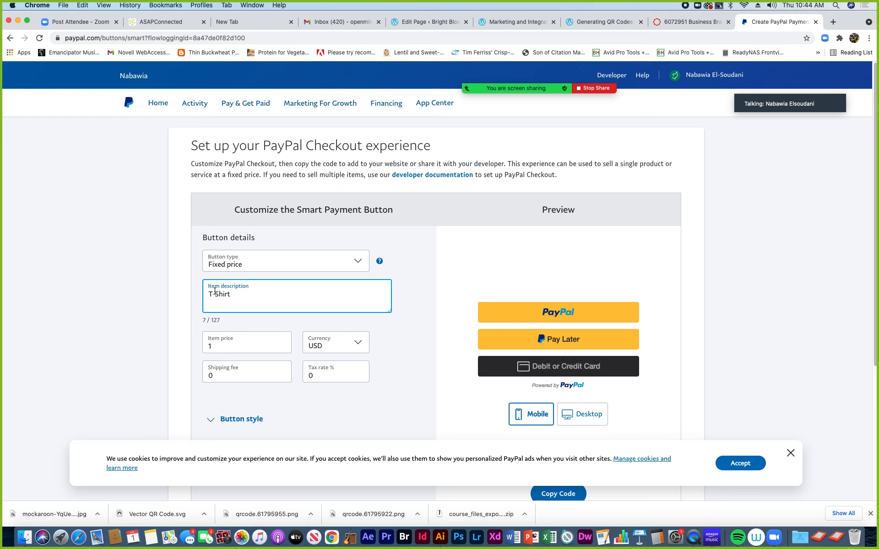
pyautogui.write('Pug')
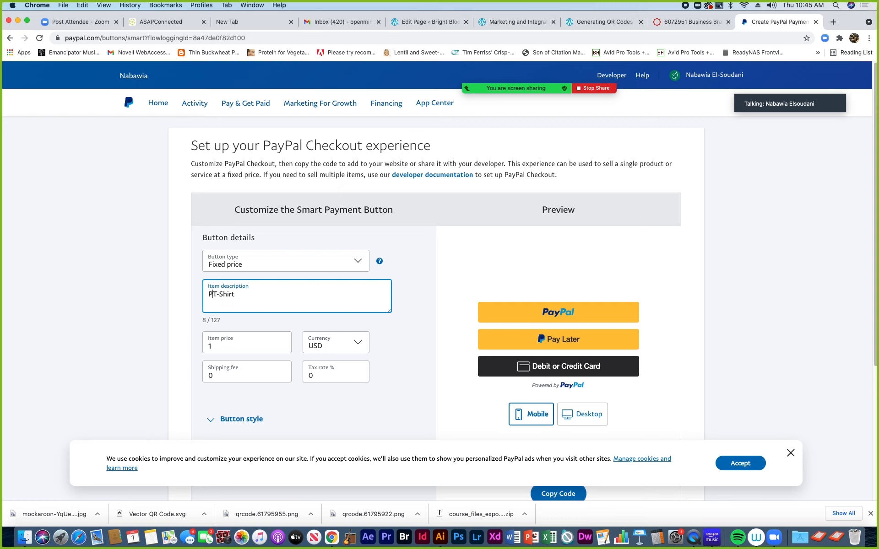
pyautogui.click(219, 294)
pyautogui.write('ly')
# Set the item price to 25 and keep the currency as USD
pyautogui.click(210, 345)
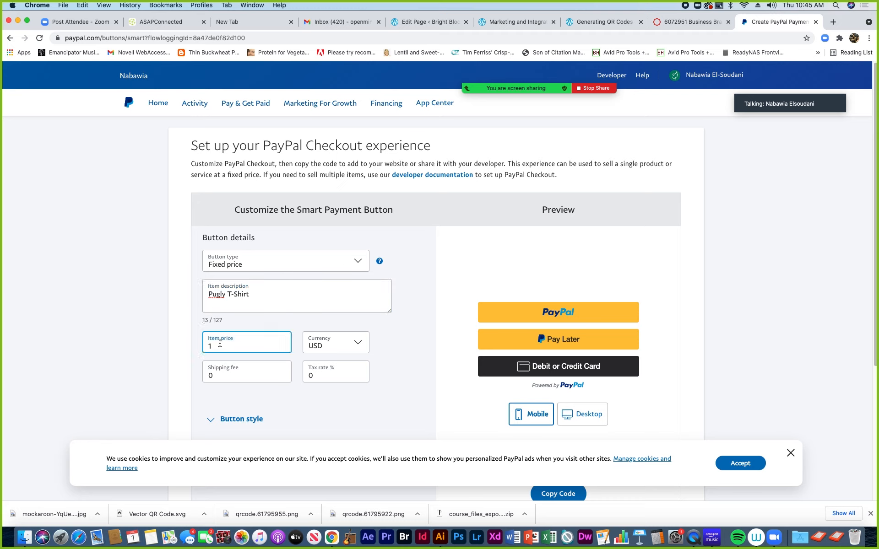
pyautogui.write('25')
pyautogui.click(359, 345)
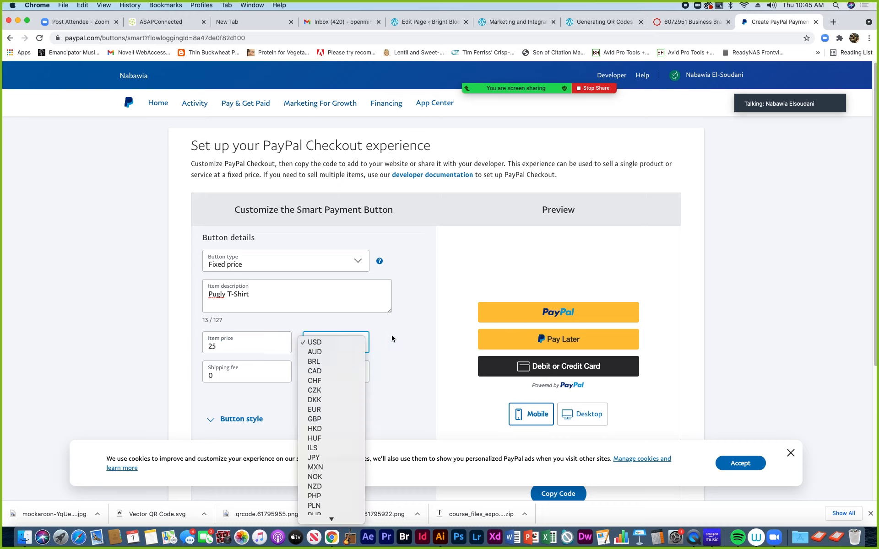
pyautogui.click(391, 338)
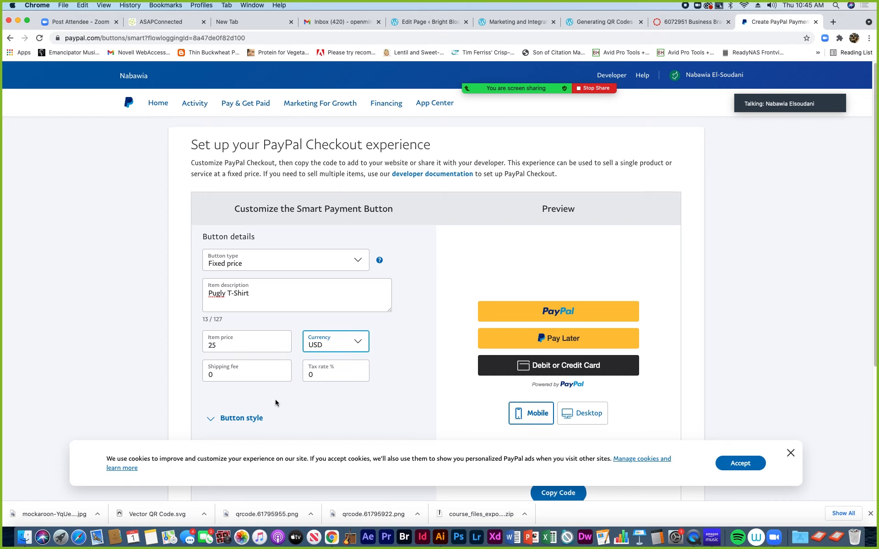
pyautogui.scroll(-3, 275, 399)
# Expand Button style and choose the Horizontal layout for the PayPal and Pay Later buttons
pyautogui.scroll(-3, 275, 400)
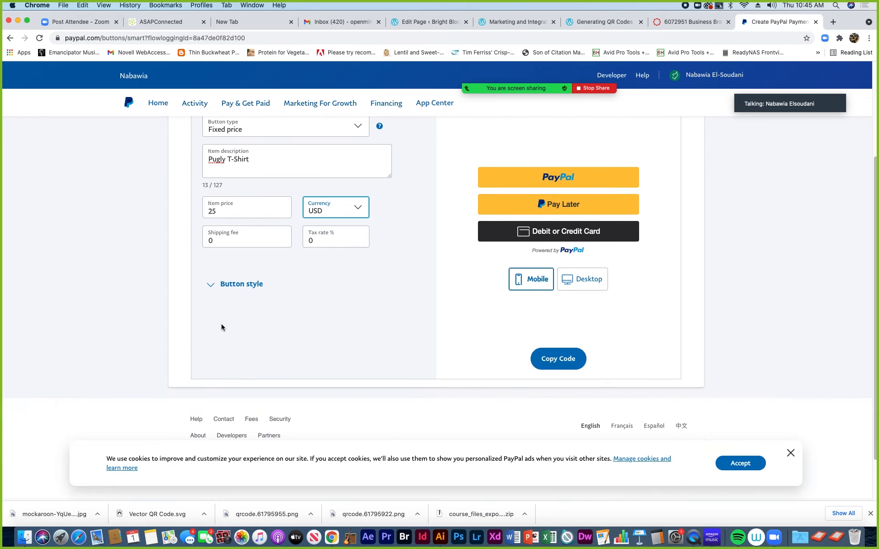
pyautogui.click(212, 287)
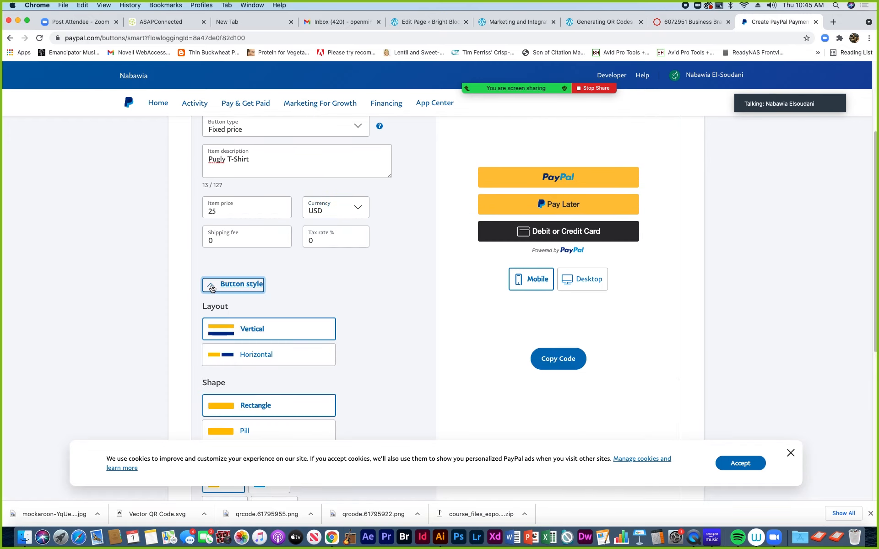
pyautogui.click(211, 287)
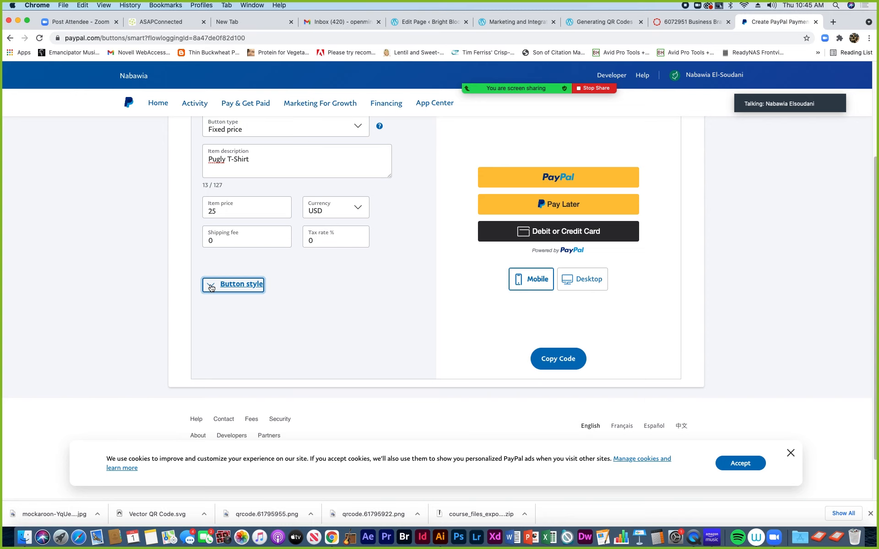
pyautogui.click(212, 287)
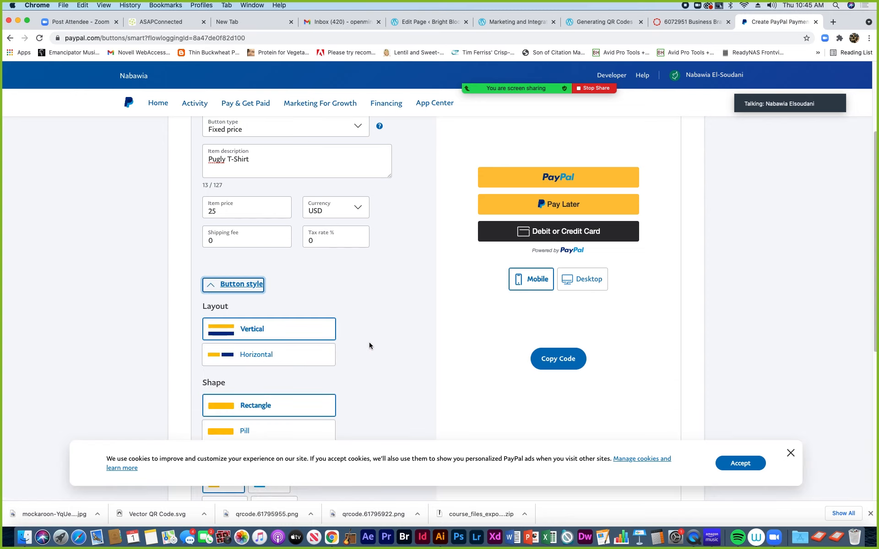
pyautogui.scroll(-1, 370, 345)
pyautogui.scroll(-2, 369, 345)
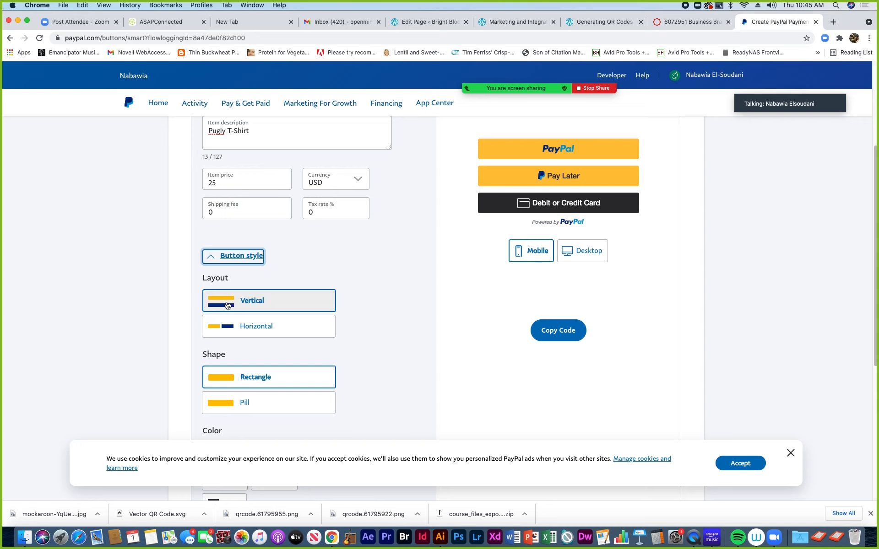
pyautogui.click(241, 329)
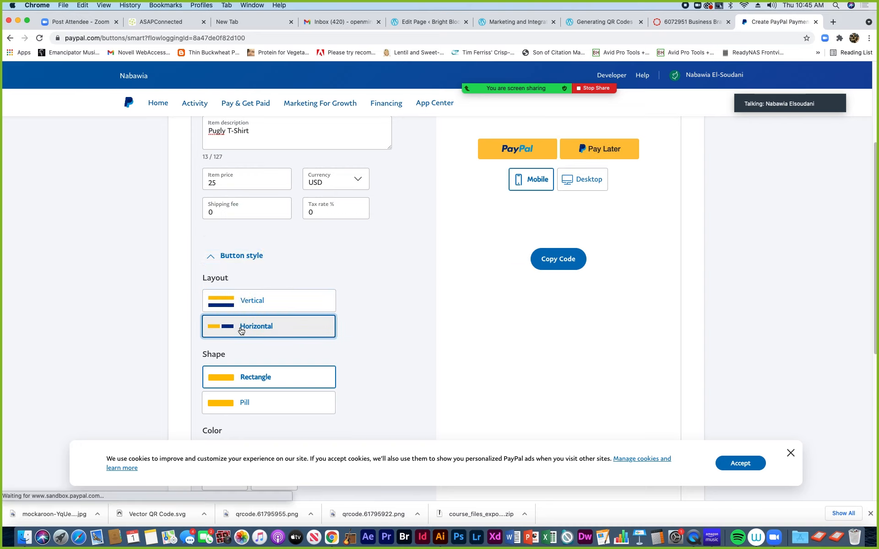
pyautogui.scroll(3, 268, 329)
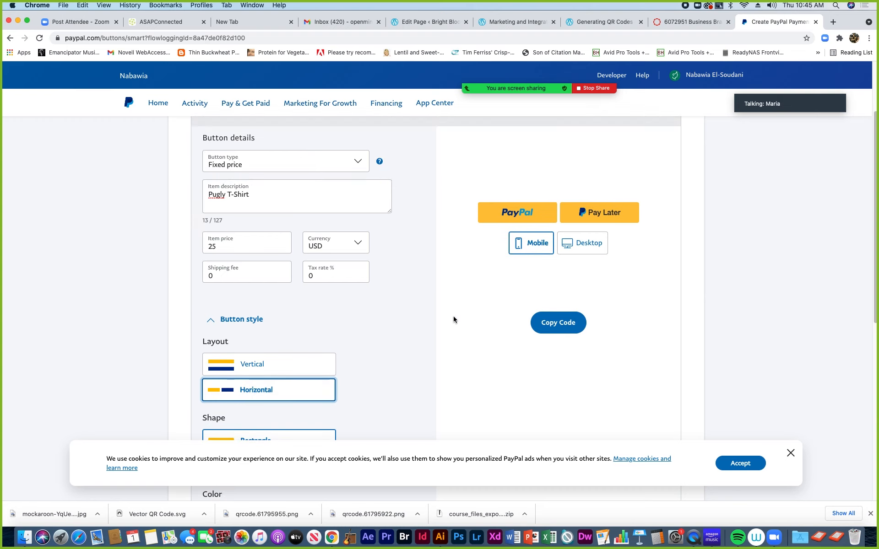
# Mute the talking participant from the Zoom Participants list and close the list
pyautogui.moveTo(551, 79)
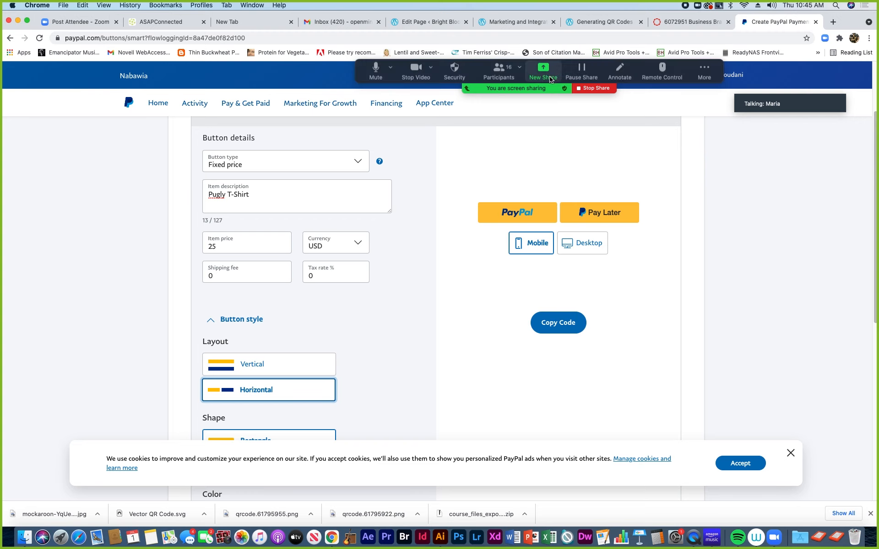
pyautogui.click(501, 75)
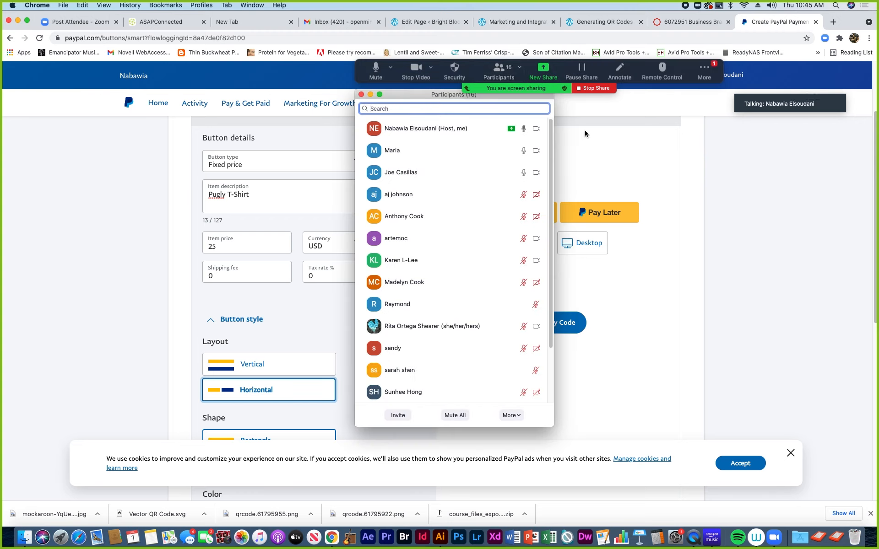
pyautogui.moveTo(508, 154)
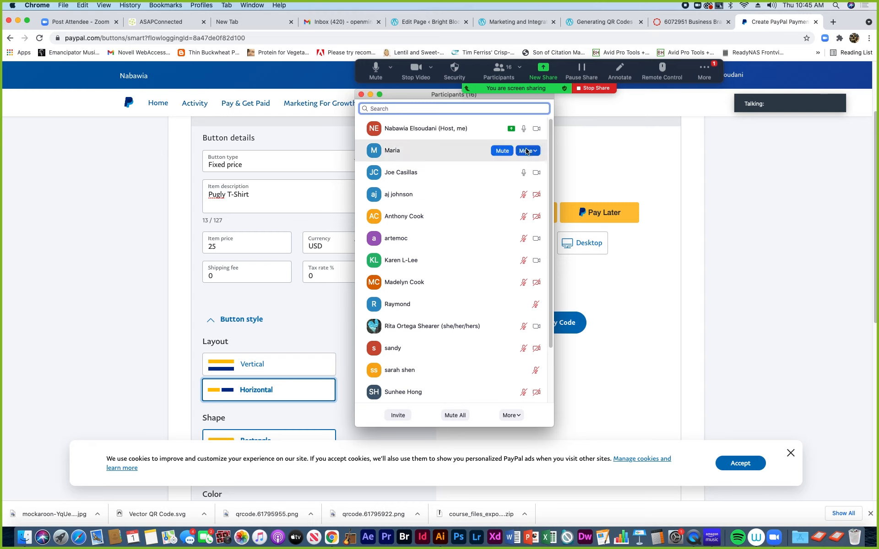
pyautogui.click(502, 152)
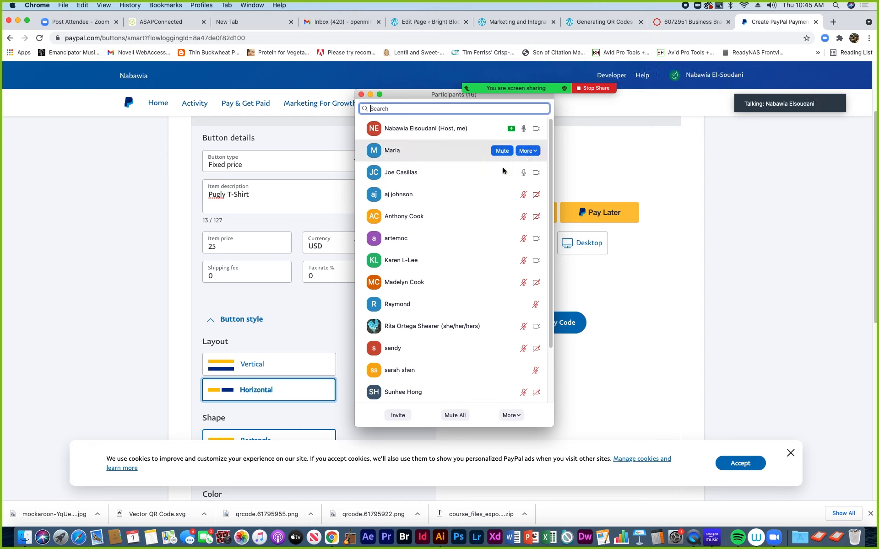
pyautogui.moveTo(530, 222)
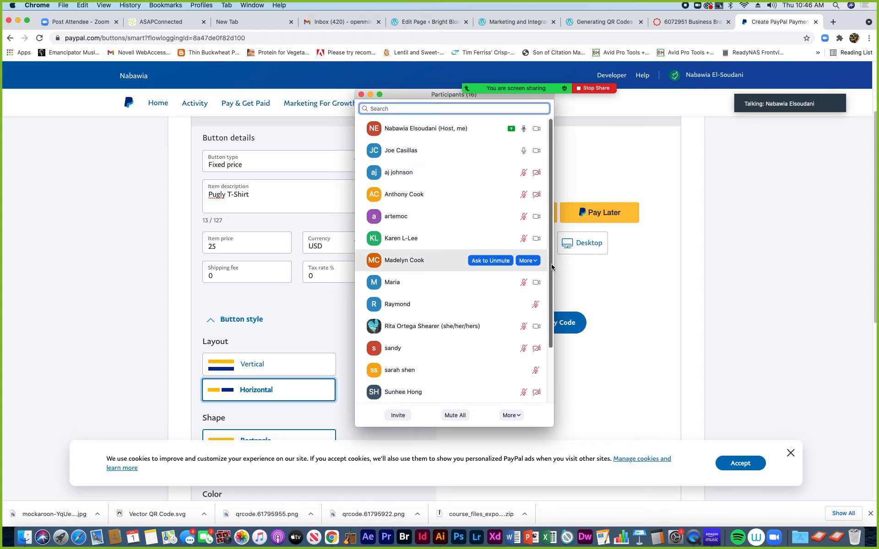
pyautogui.moveTo(551, 264); pyautogui.dragTo(543, 215)
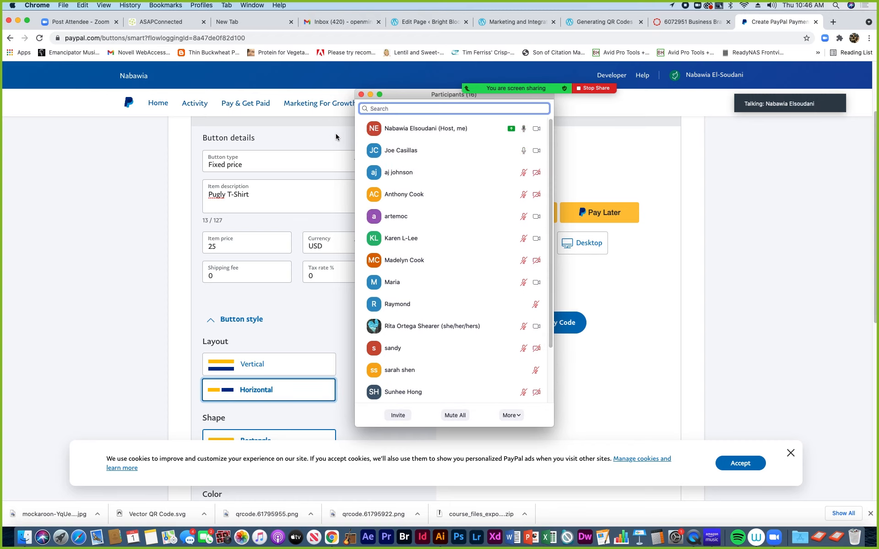
pyautogui.click(147, 158)
# Keep the Rectangle shape and switch the layout back to Vertical, restoring the Debit or Credit Card button
pyautogui.click(361, 95)
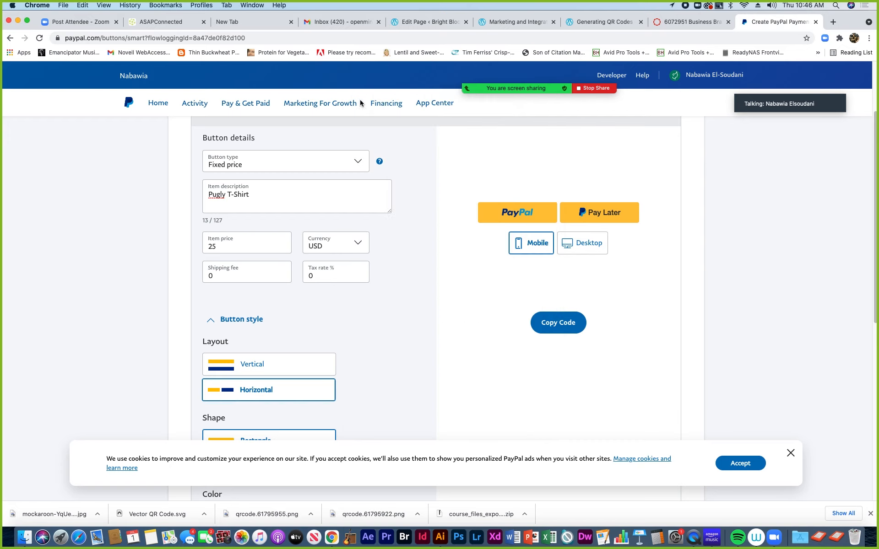
pyautogui.scroll(-3, 297, 339)
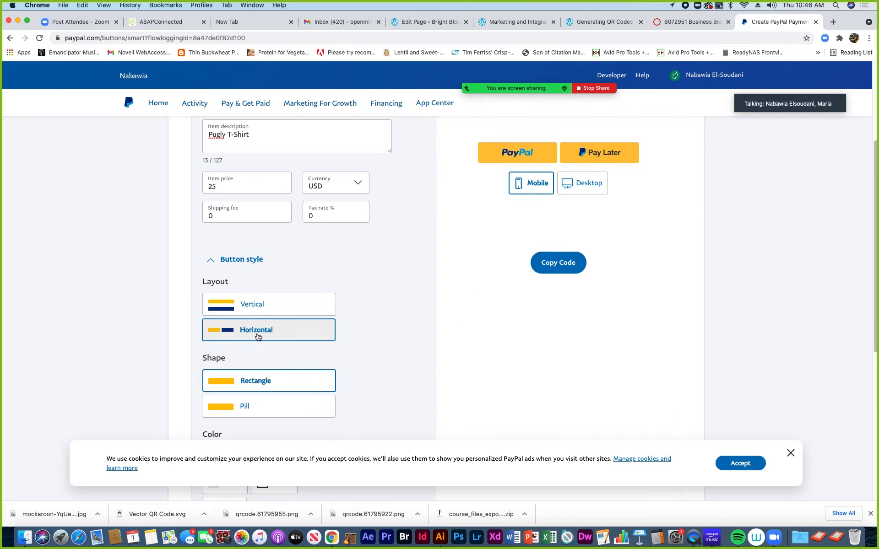
pyautogui.click(257, 382)
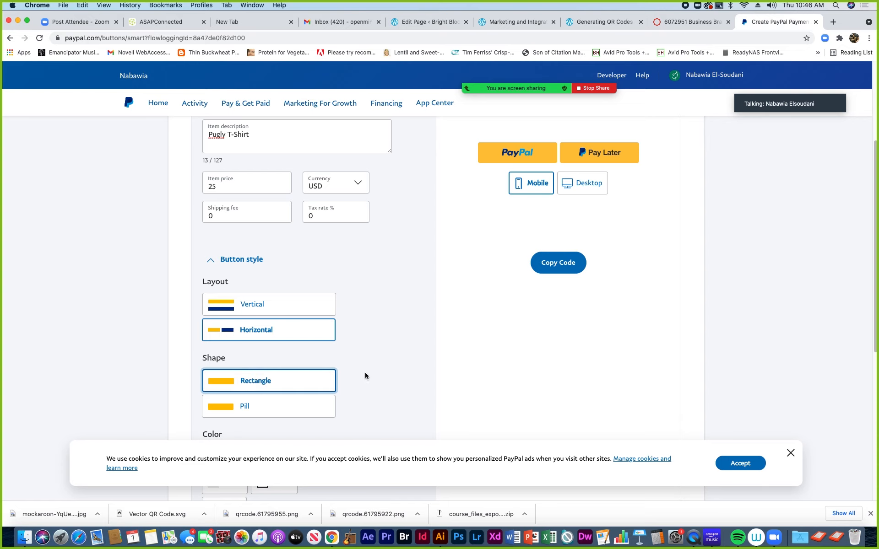
pyautogui.scroll(2, 364, 372)
pyautogui.scroll(-2, 364, 372)
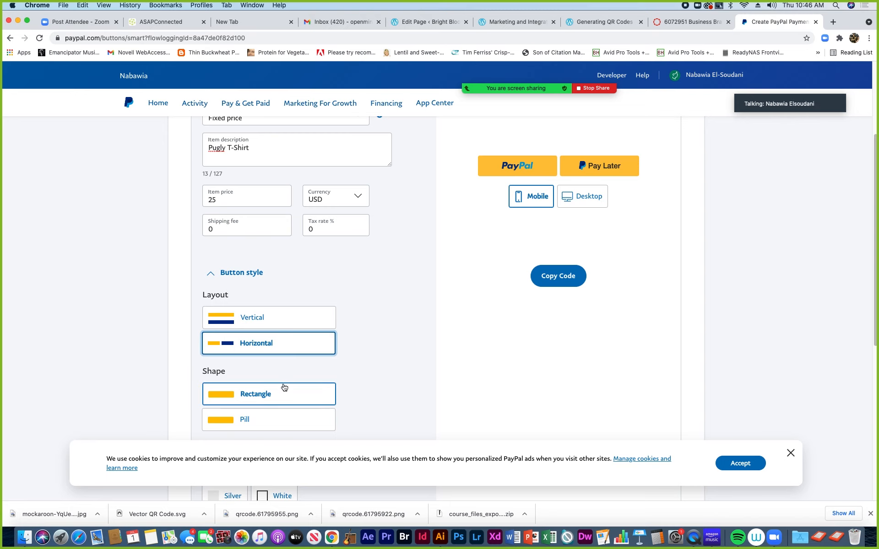
pyautogui.click(276, 323)
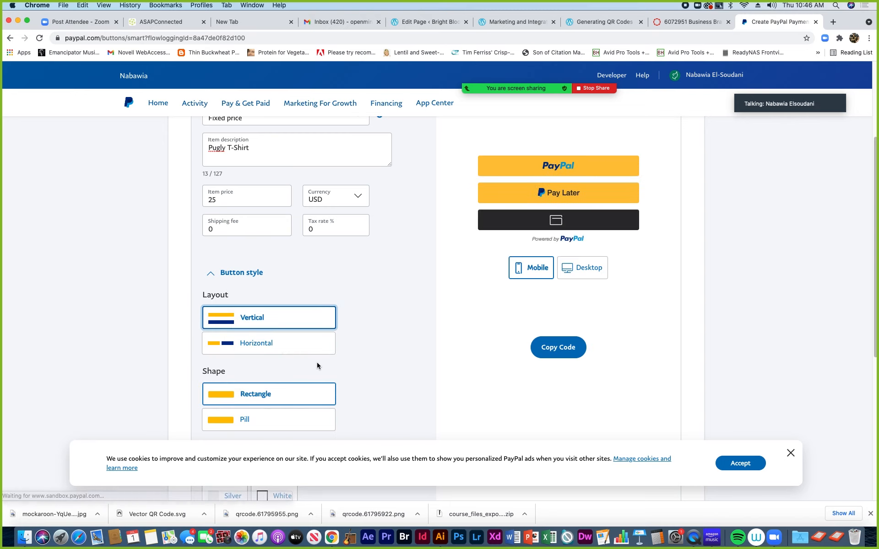
pyautogui.scroll(1, 362, 334)
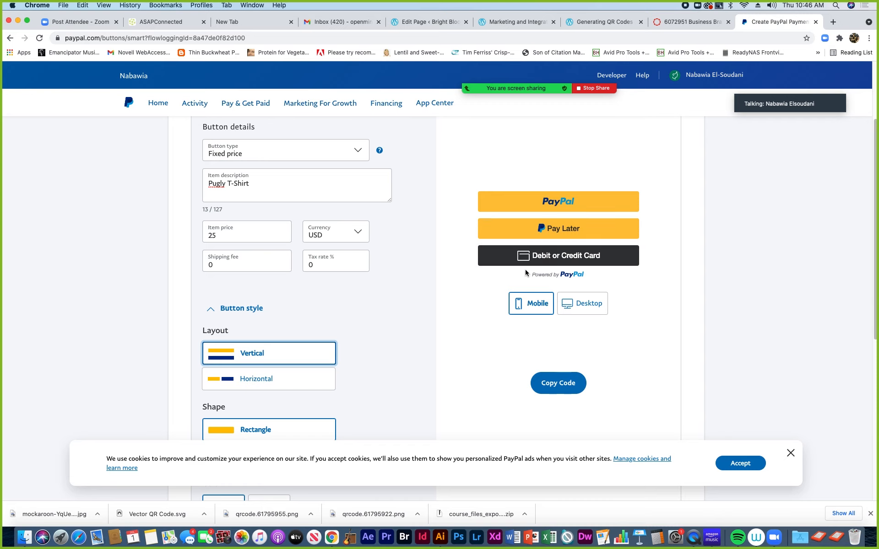
pyautogui.scroll(-3, 404, 337)
# Preview the payment buttons in Blue, White, Silver and Black
pyautogui.scroll(-3, 405, 335)
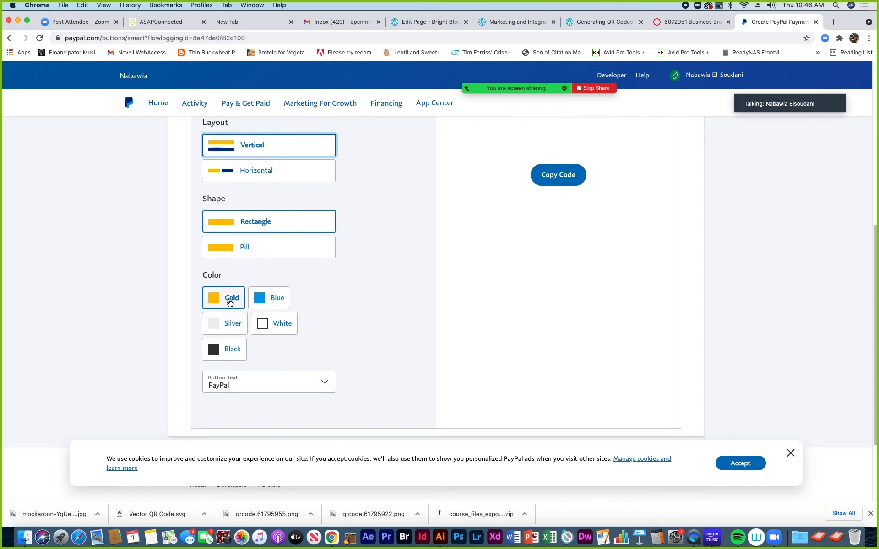
pyautogui.click(268, 302)
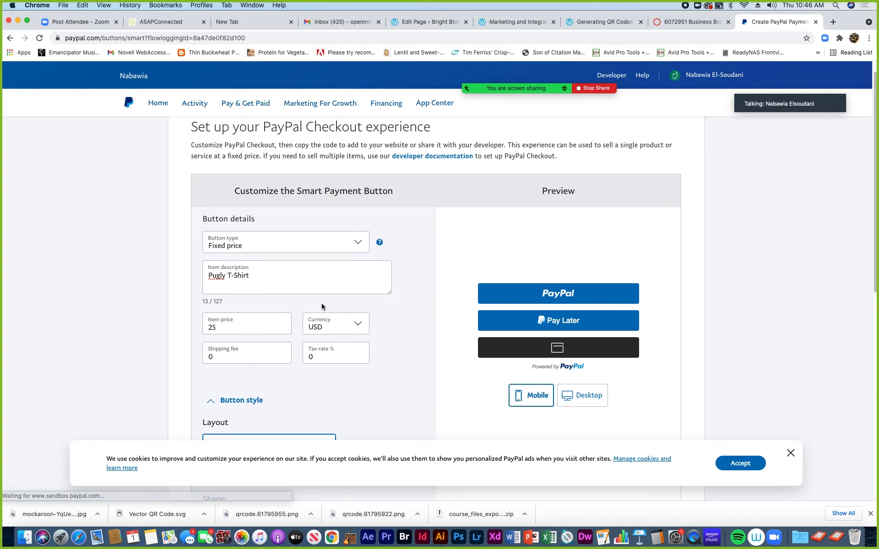
pyautogui.scroll(-6, 321, 303)
pyautogui.scroll(-3, 323, 308)
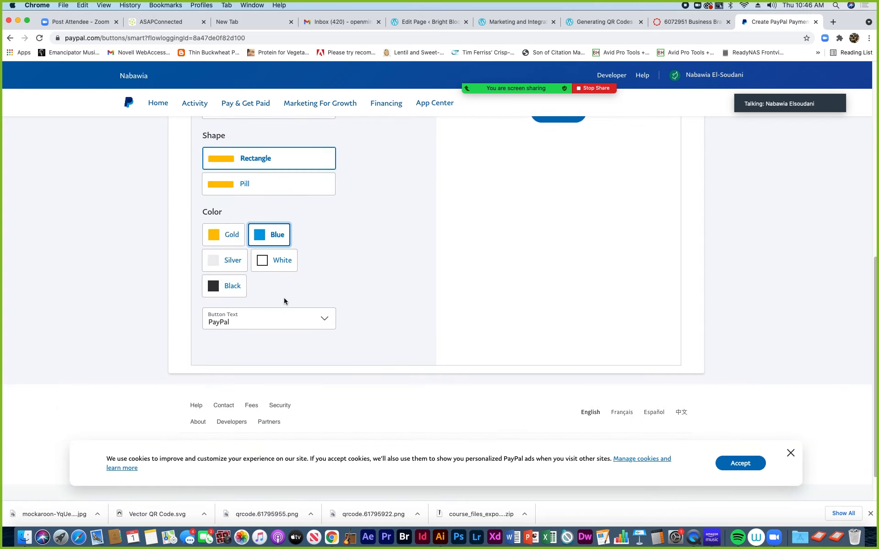
pyautogui.click(276, 260)
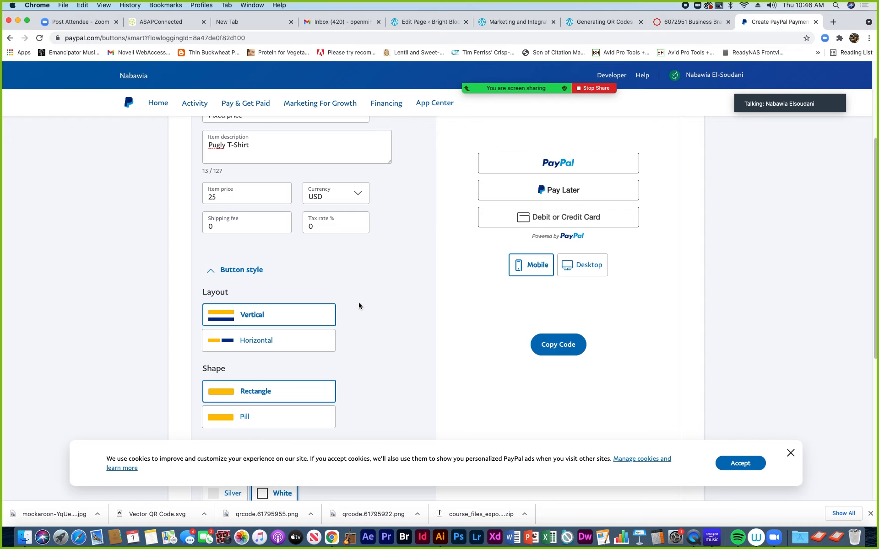
pyautogui.scroll(-3, 320, 320)
pyautogui.click(231, 387)
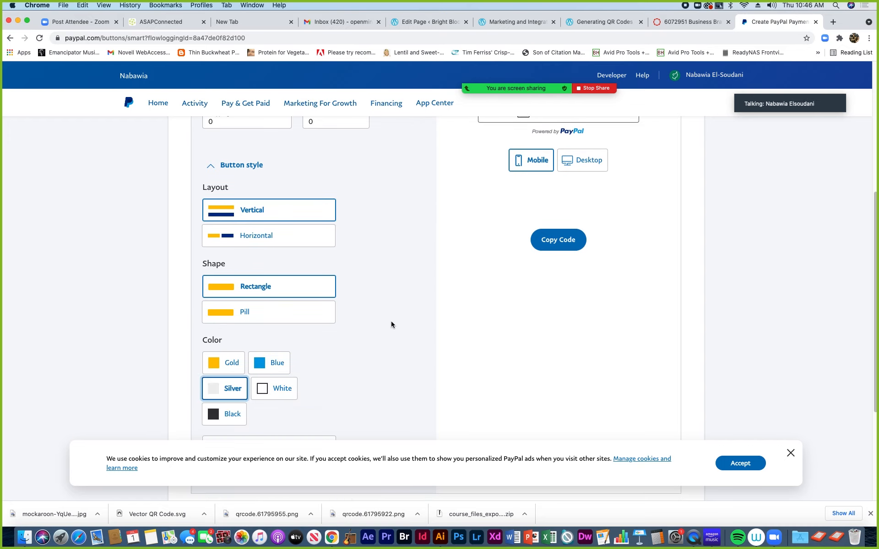
pyautogui.scroll(-3, 389, 322)
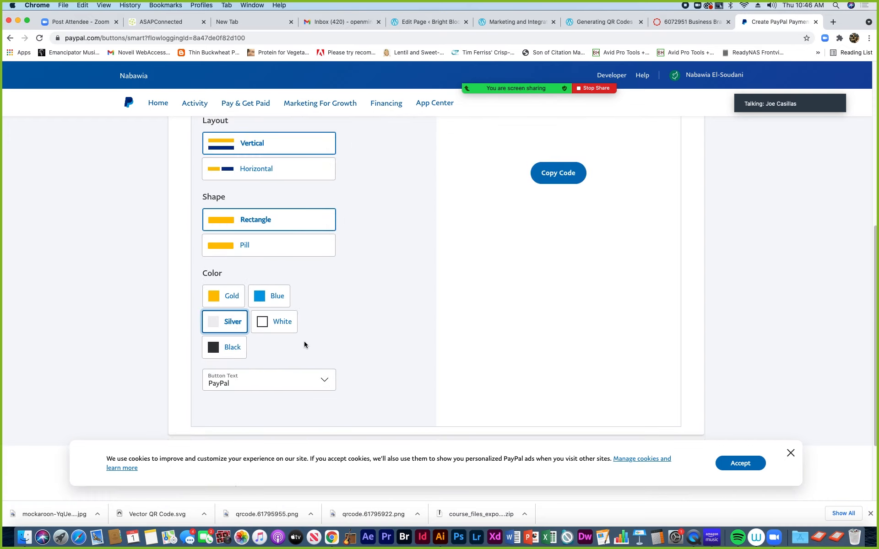
pyautogui.click(225, 347)
# Set the button colour back to Gold
pyautogui.scroll(-5, 346, 331)
pyautogui.click(231, 271)
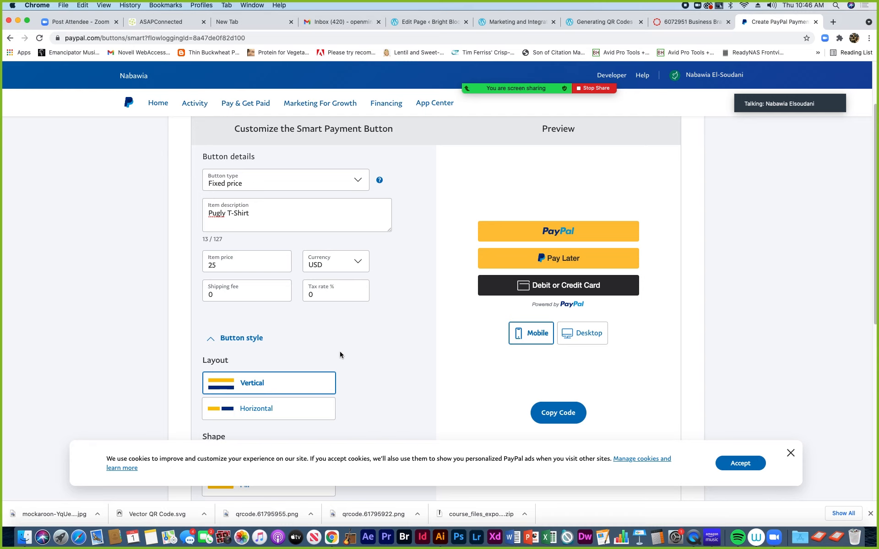
pyautogui.scroll(-10, 341, 351)
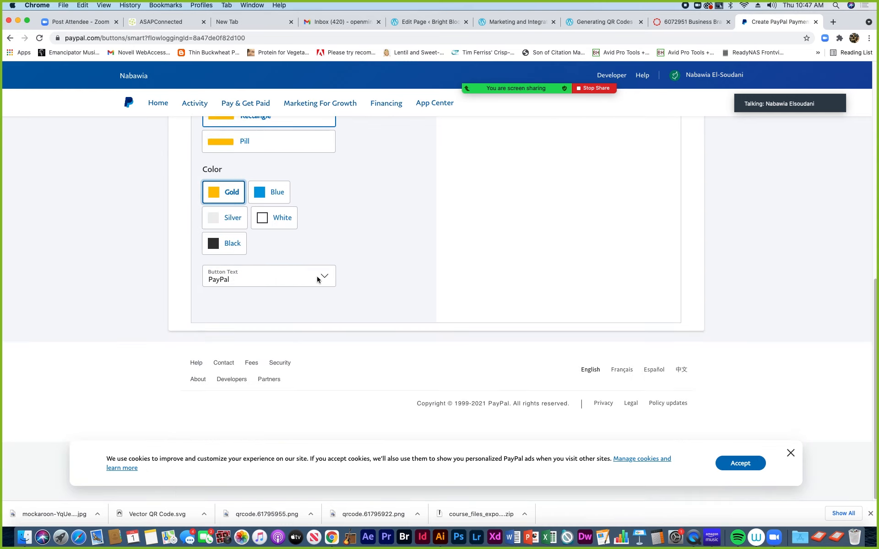
pyautogui.scroll(8, 336, 295)
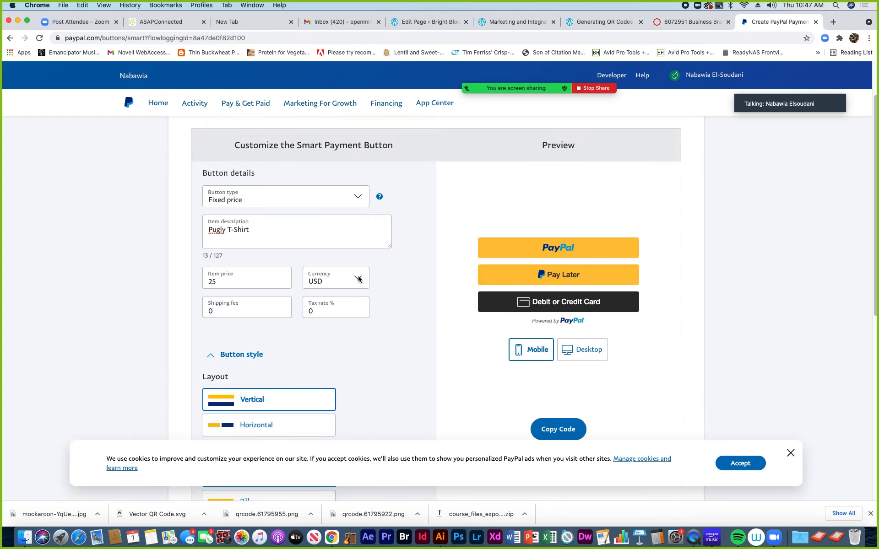
pyautogui.scroll(-6, 476, 306)
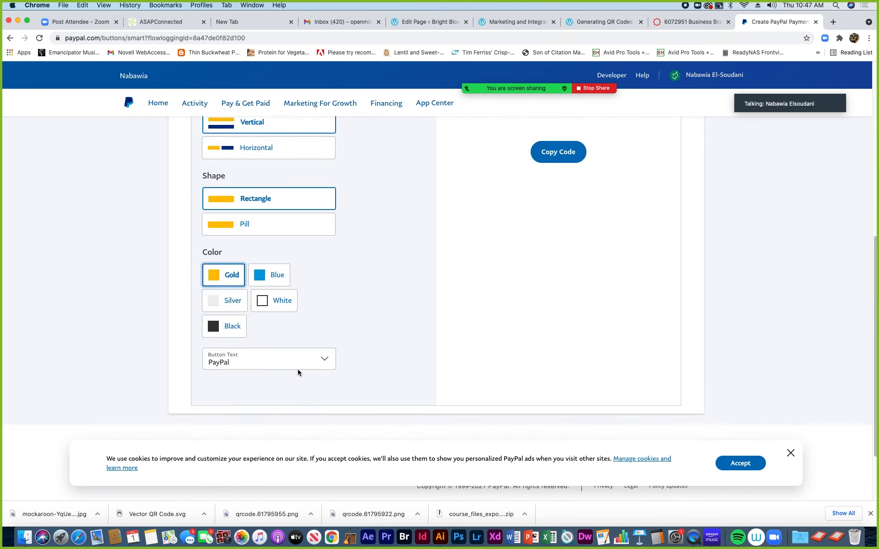
pyautogui.click(323, 359)
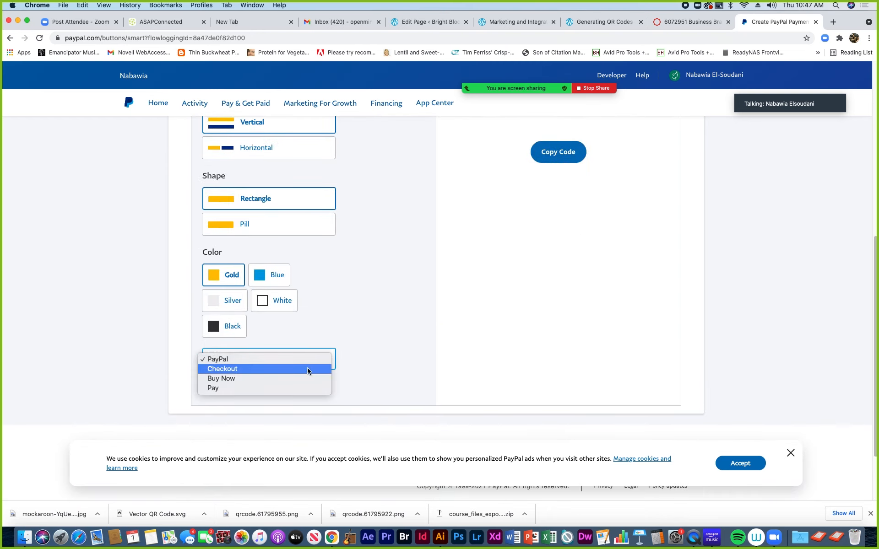
pyautogui.click(306, 369)
pyautogui.scroll(5, 356, 347)
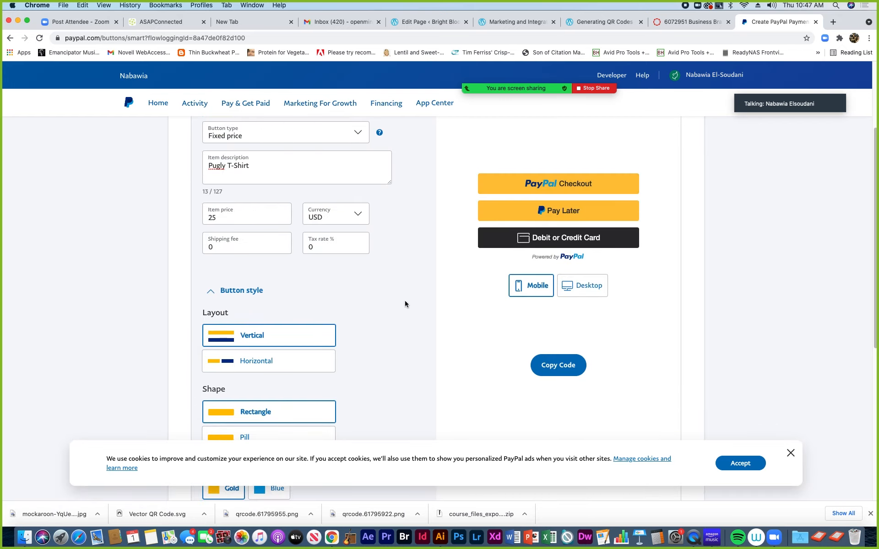
pyautogui.scroll(-2, 369, 317)
pyautogui.scroll(-4, 369, 317)
pyautogui.click(324, 375)
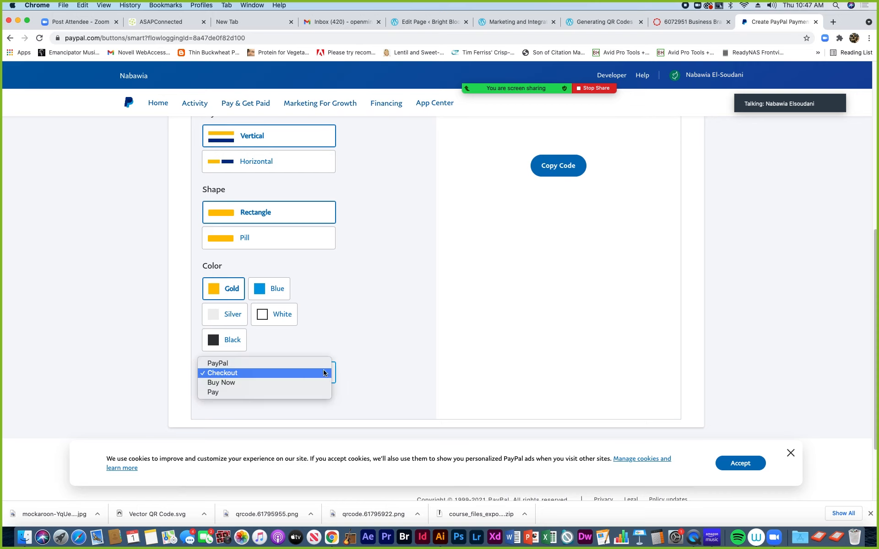
pyautogui.click(303, 383)
pyautogui.scroll(7, 397, 342)
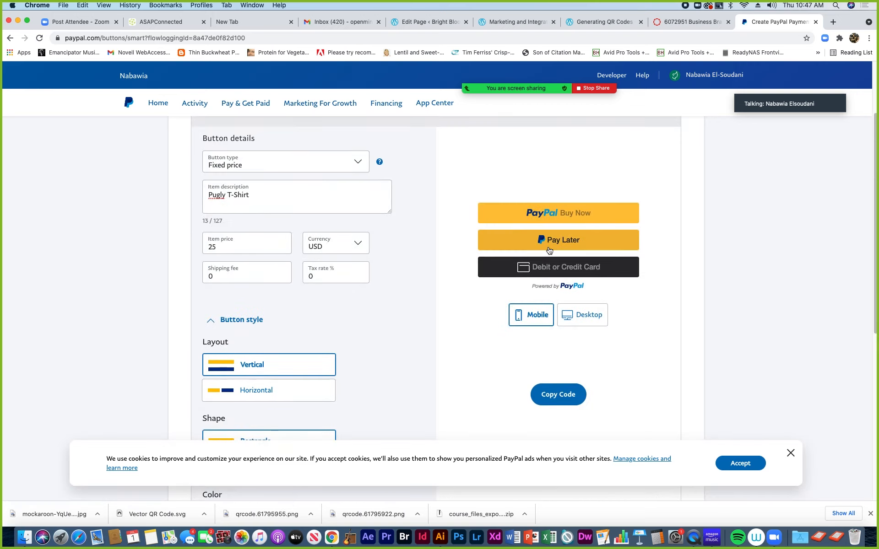
pyautogui.scroll(-9, 444, 326)
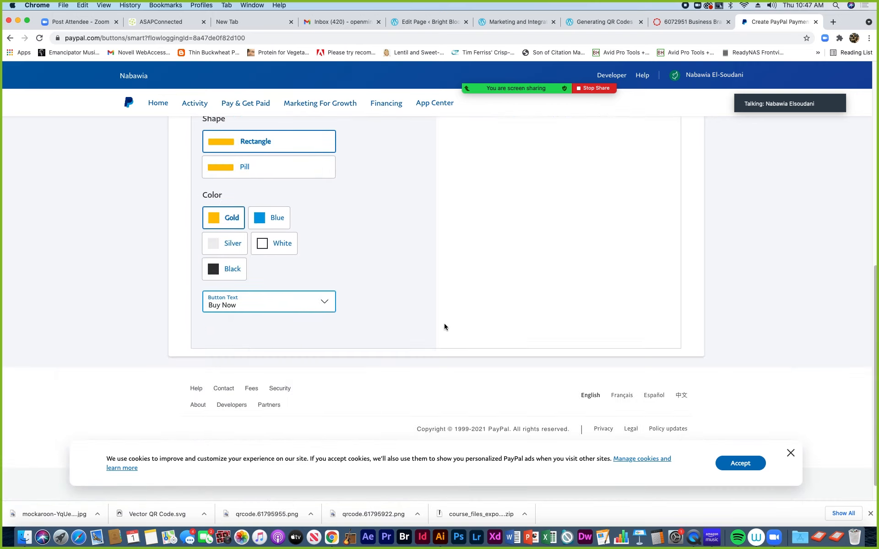
pyautogui.click(325, 304)
pyautogui.click(405, 310)
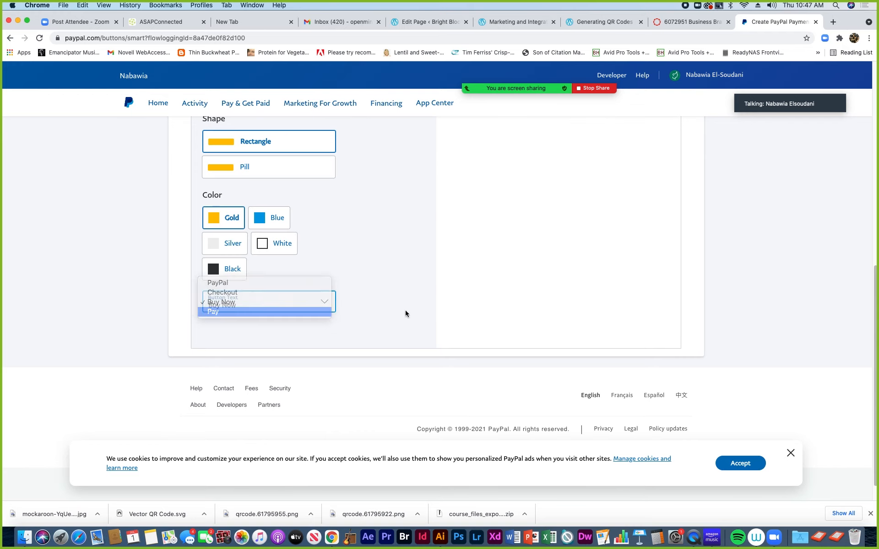
pyautogui.scroll(7, 405, 311)
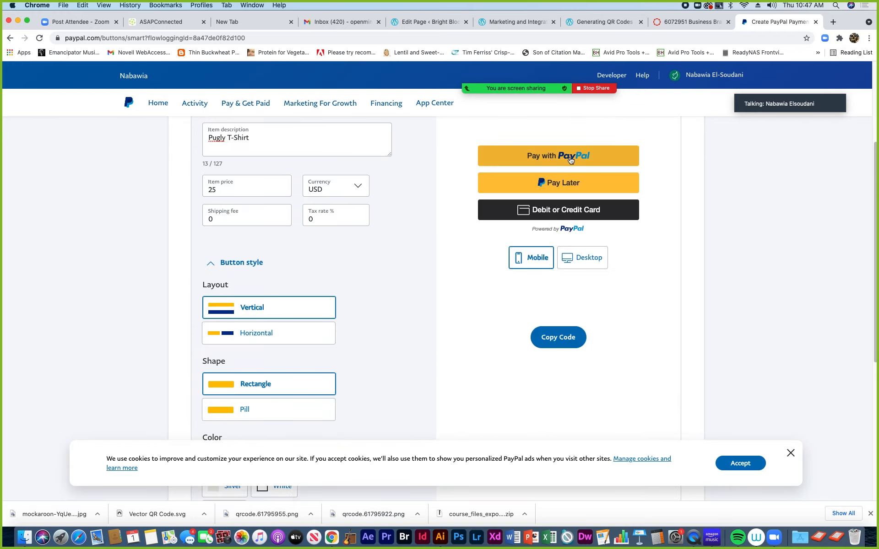
pyautogui.scroll(-6, 433, 322)
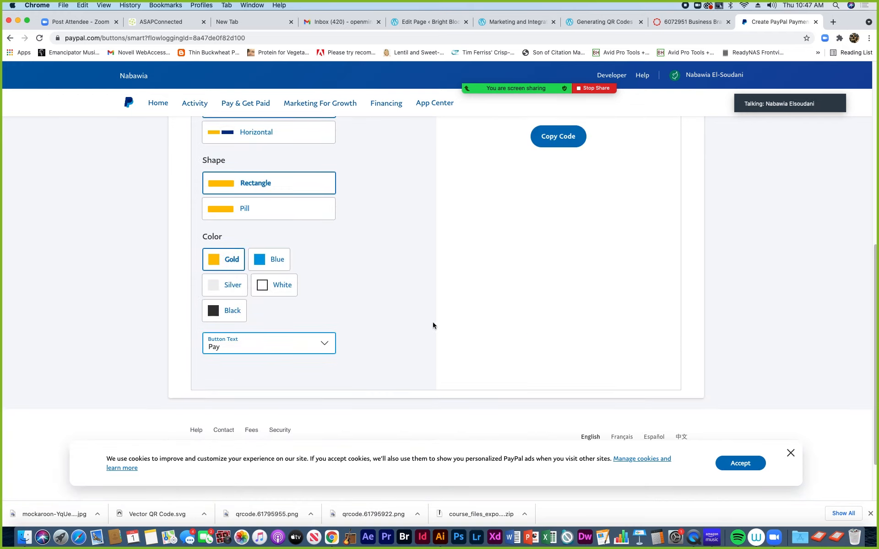
pyautogui.click(323, 345)
pyautogui.click(262, 325)
pyautogui.scroll(8, 395, 319)
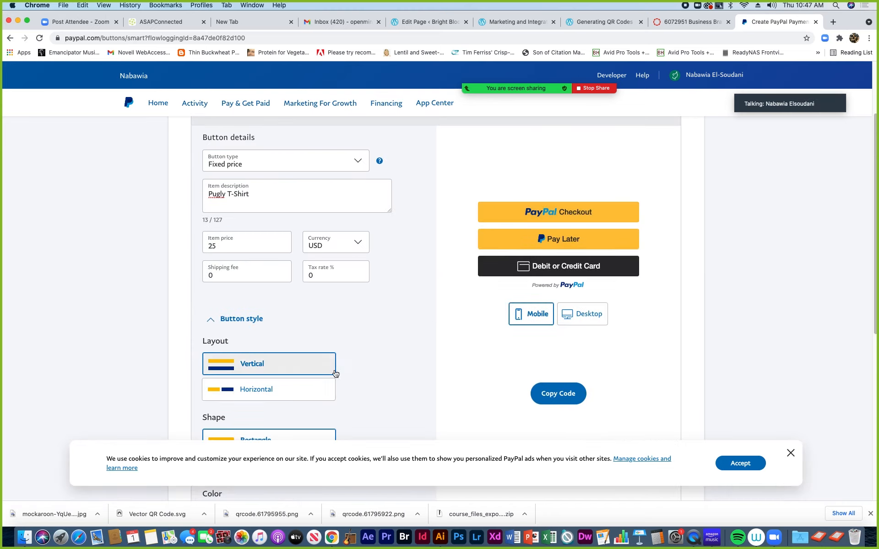
pyautogui.scroll(-2, 423, 397)
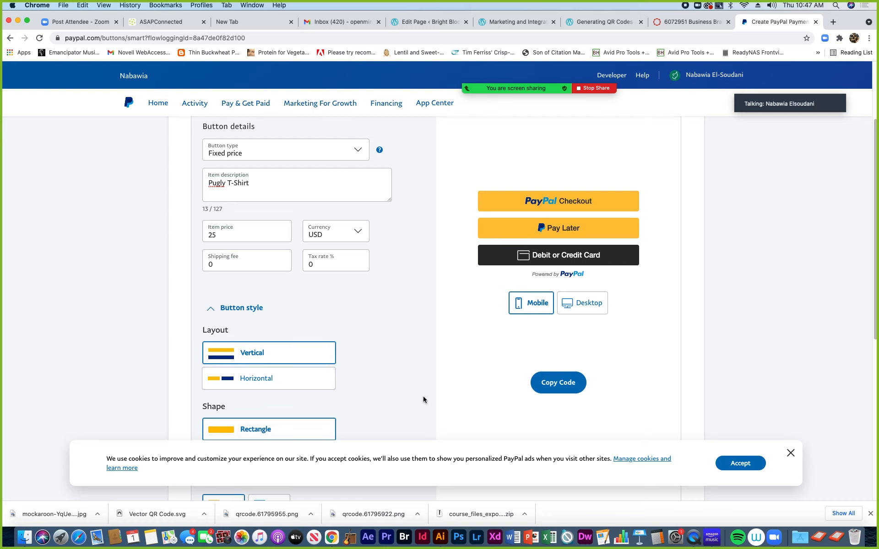
pyautogui.scroll(-2, 423, 400)
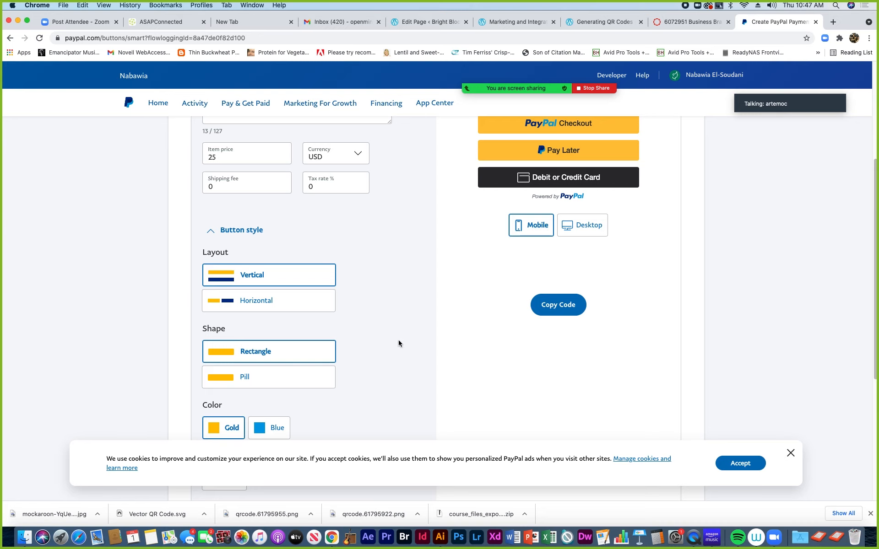
pyautogui.scroll(-10, 398, 346)
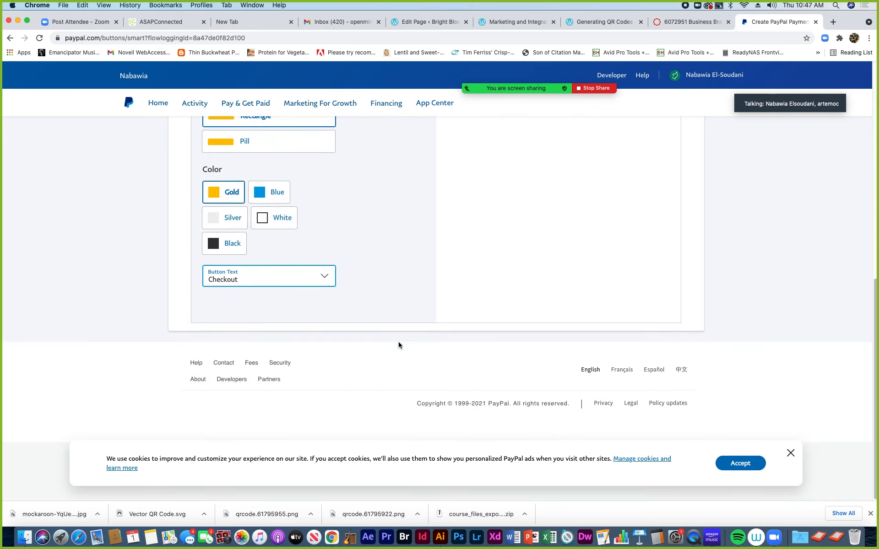
pyautogui.scroll(12, 399, 344)
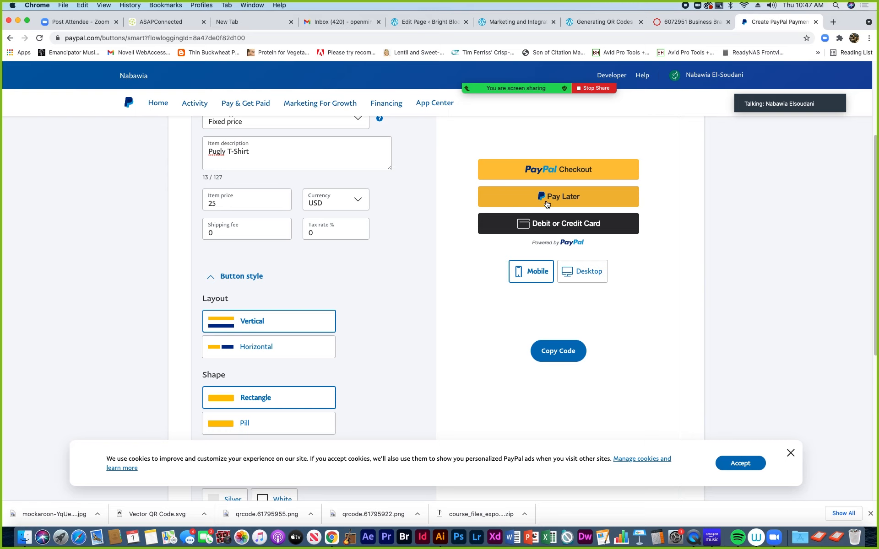
pyautogui.click(250, 349)
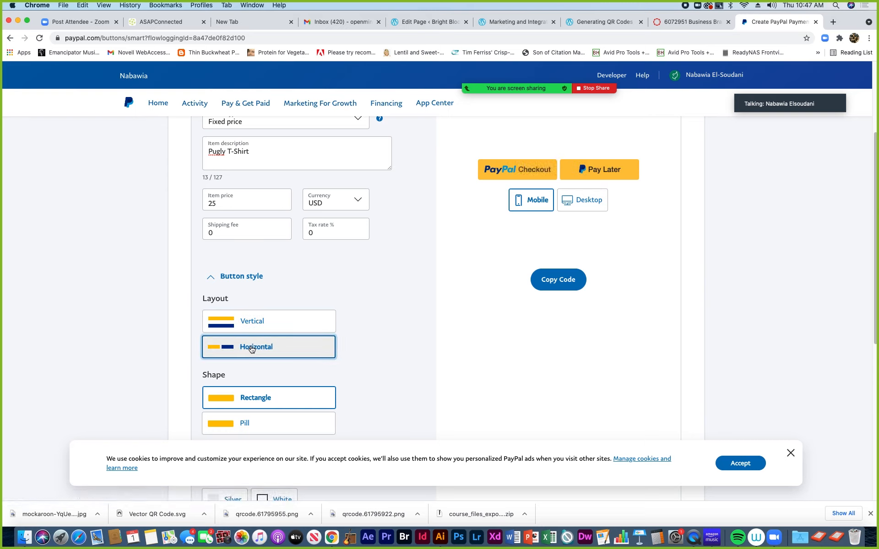
pyautogui.click(254, 323)
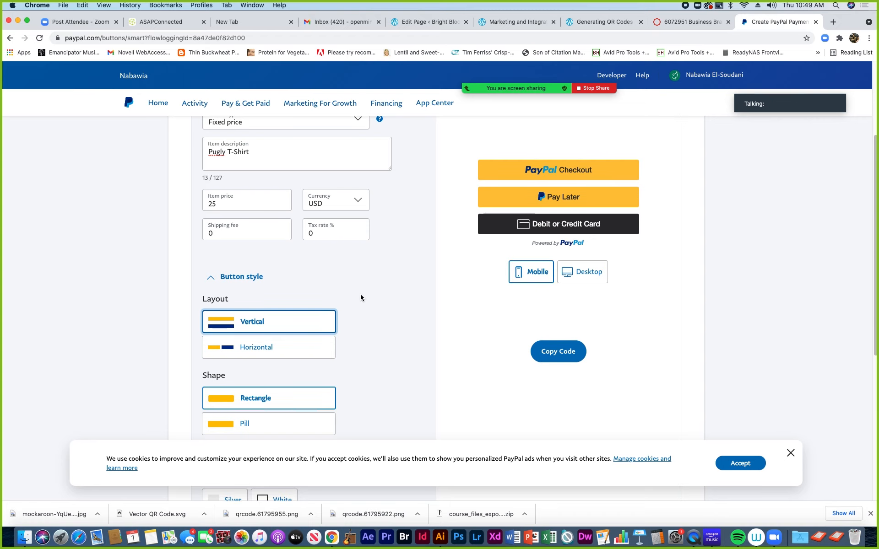
pyautogui.scroll(3, 361, 297)
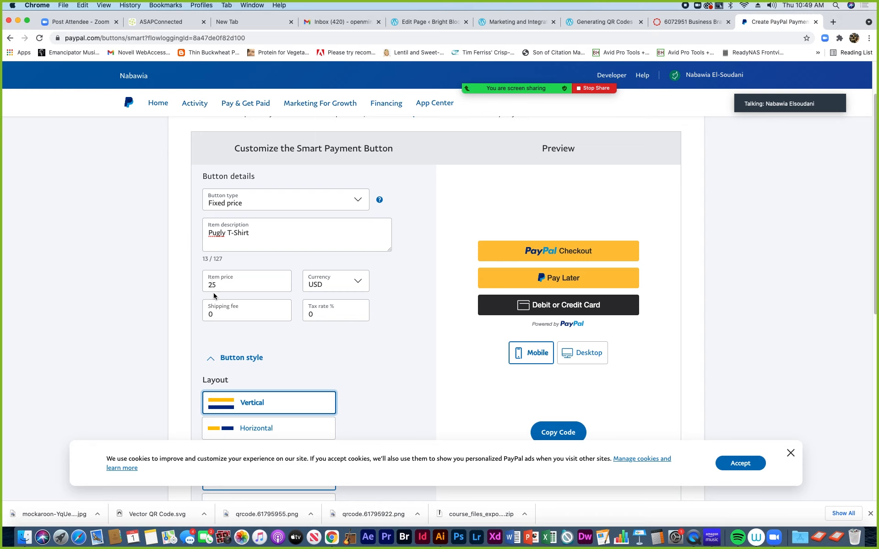
# Dismiss the PayPal cookie notice
pyautogui.scroll(-5, 408, 393)
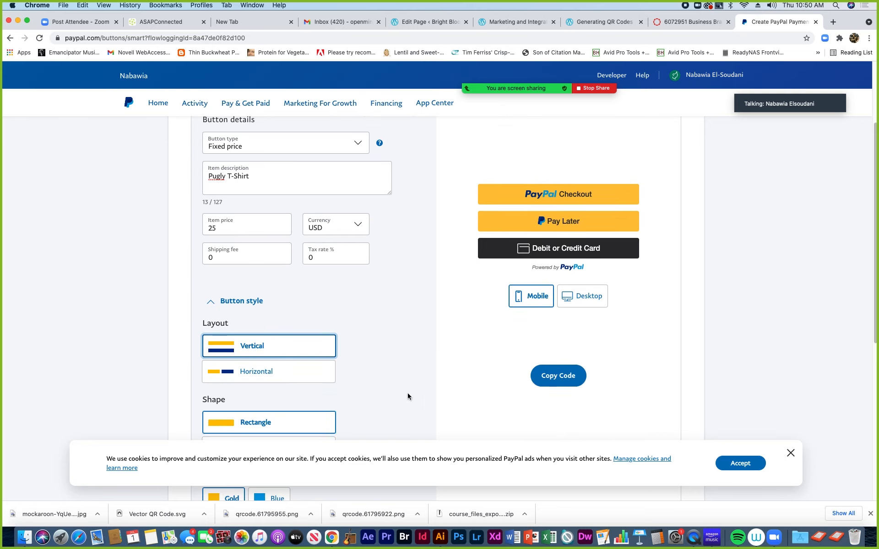
pyautogui.scroll(-3, 407, 395)
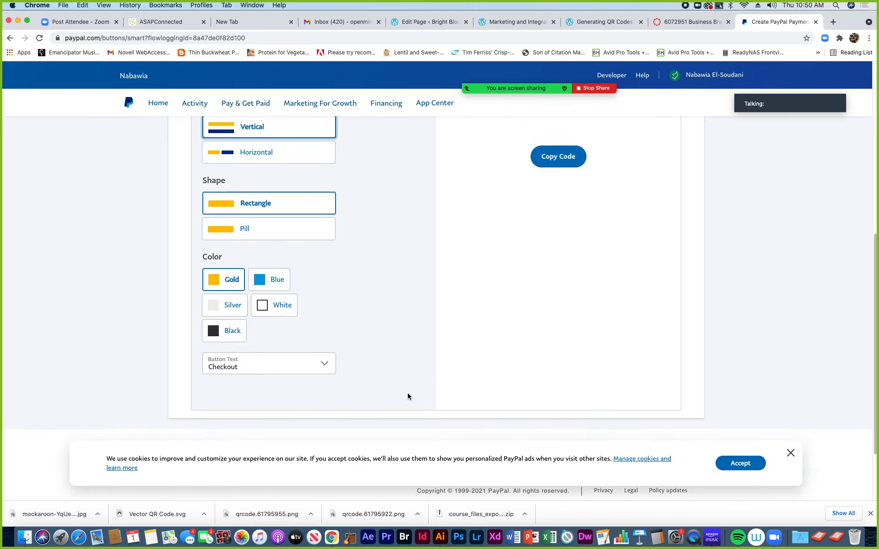
pyautogui.scroll(-3, 404, 391)
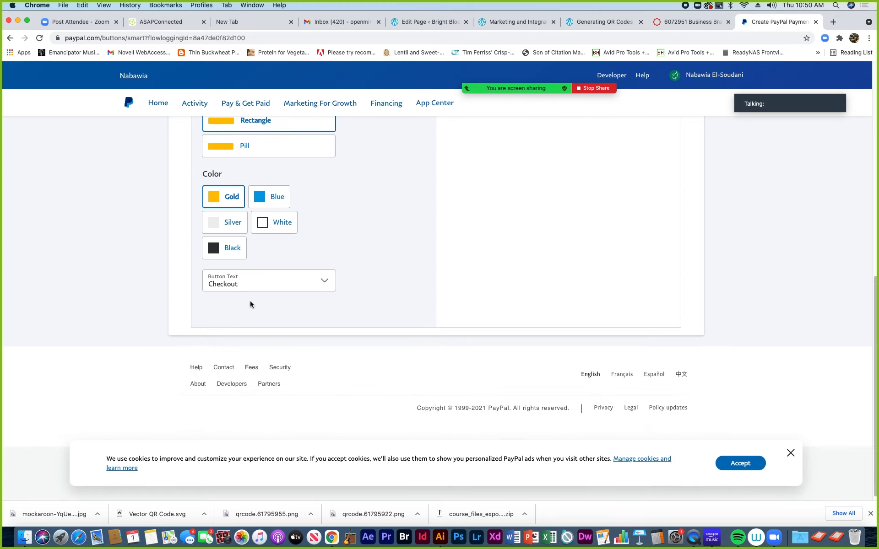
pyautogui.scroll(-1, 367, 324)
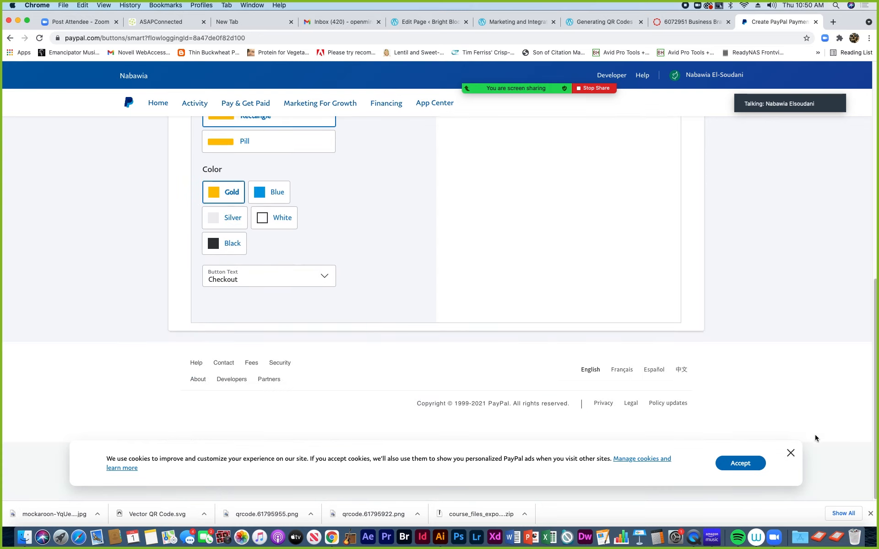
pyautogui.click(790, 454)
# Copy the Smart Payment Button code for the 25 USD Pugly T-Shirt
pyautogui.scroll(5, 595, 339)
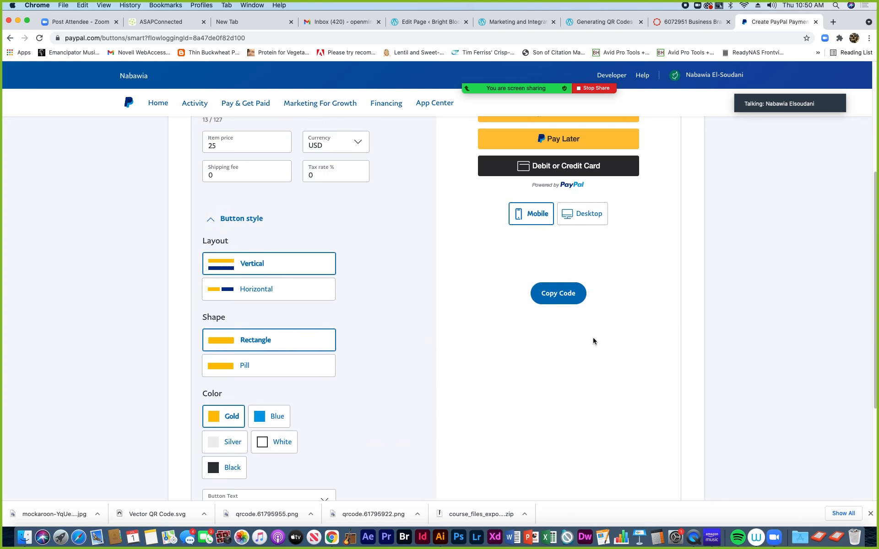
pyautogui.scroll(2, 593, 340)
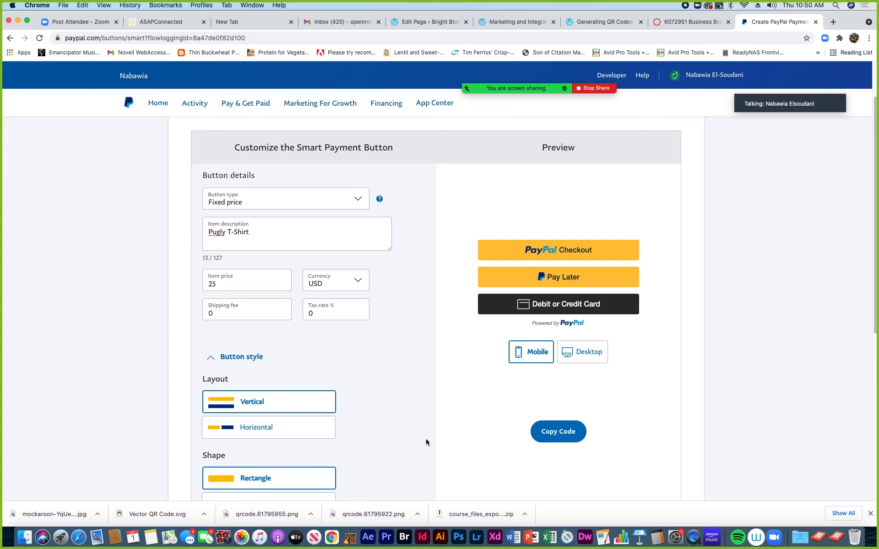
pyautogui.click(562, 434)
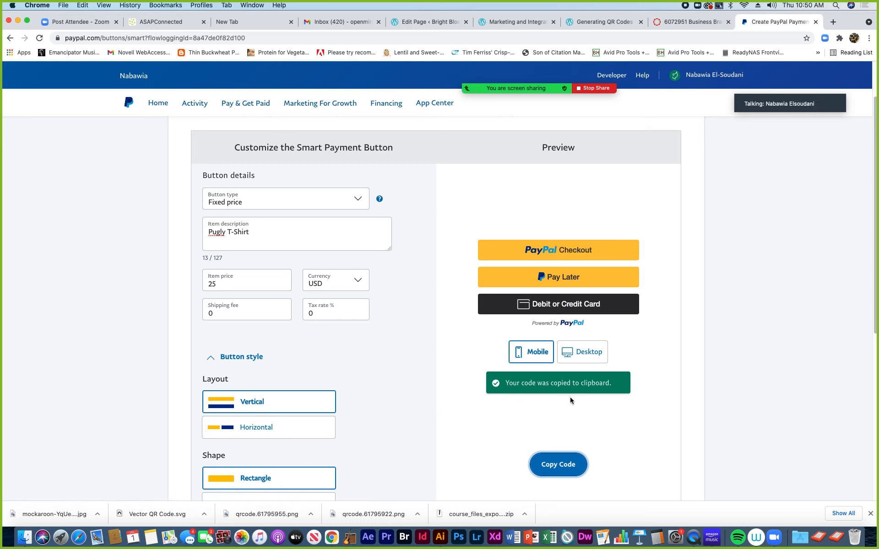
pyautogui.click(586, 360)
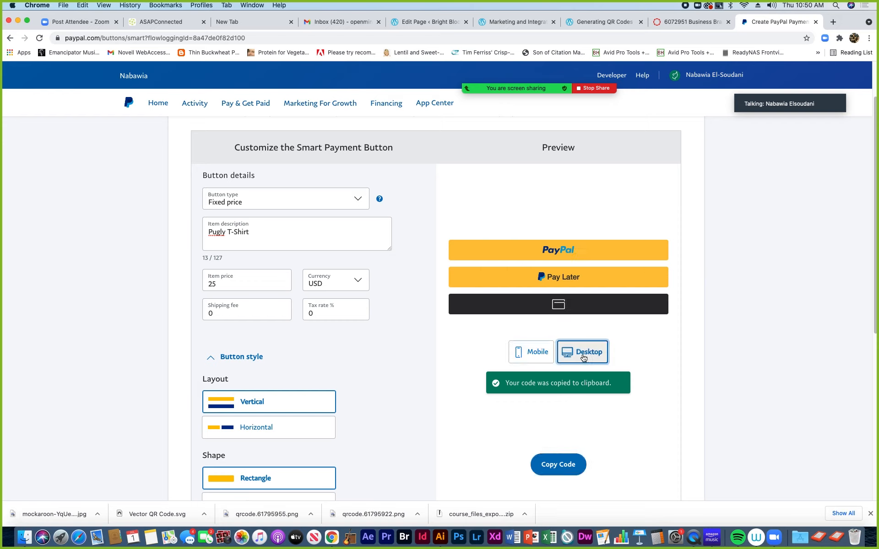
pyautogui.click(537, 357)
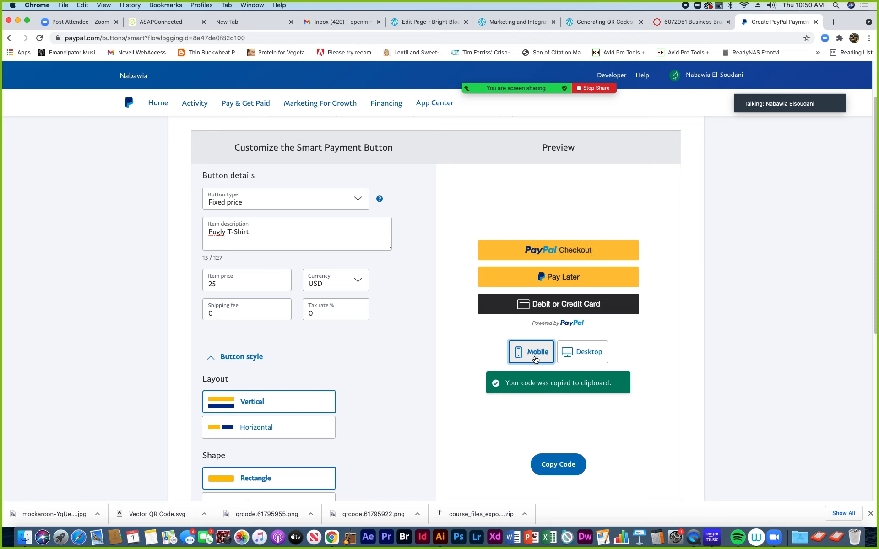
pyautogui.click(587, 359)
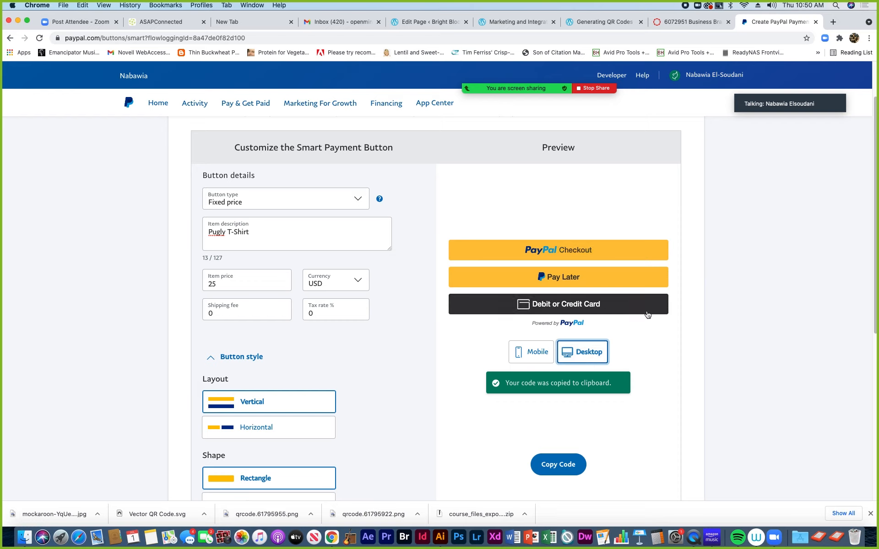
pyautogui.click(535, 355)
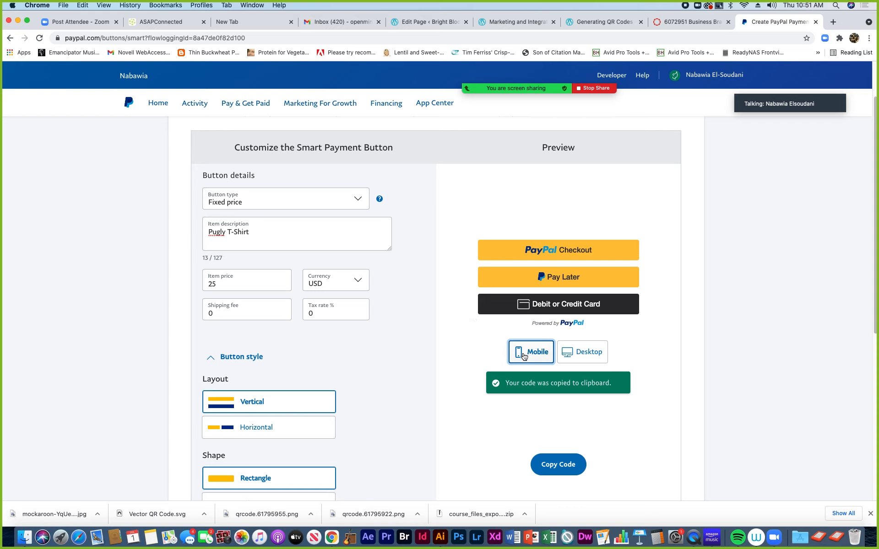
pyautogui.click(576, 467)
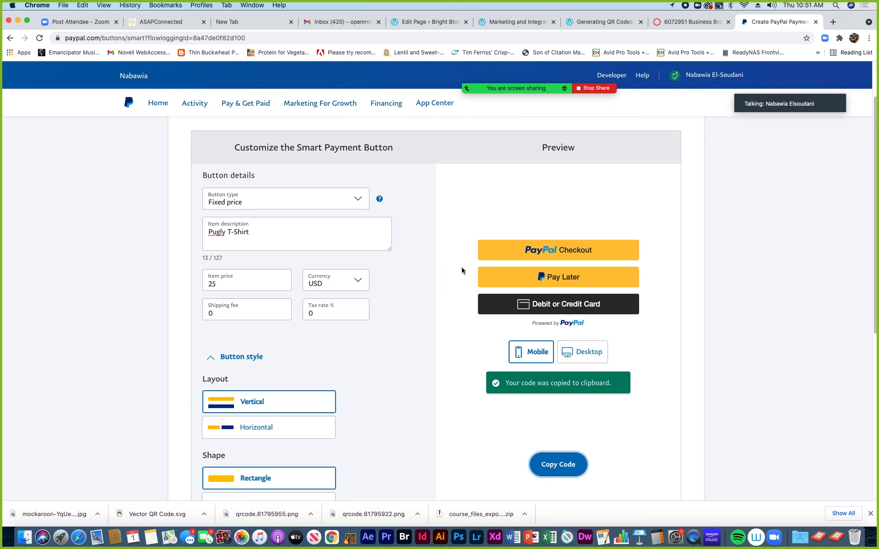
pyautogui.moveTo(517, 88)
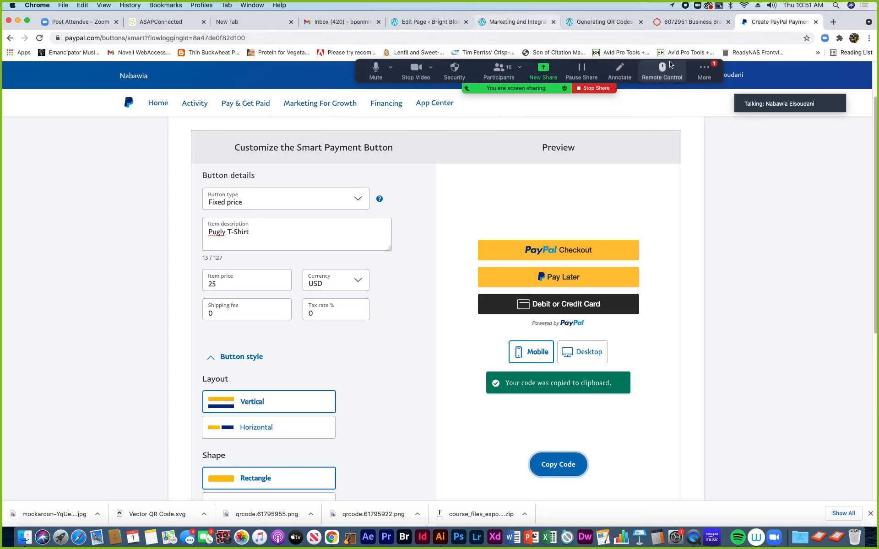
pyautogui.click(714, 68)
pyautogui.click(703, 95)
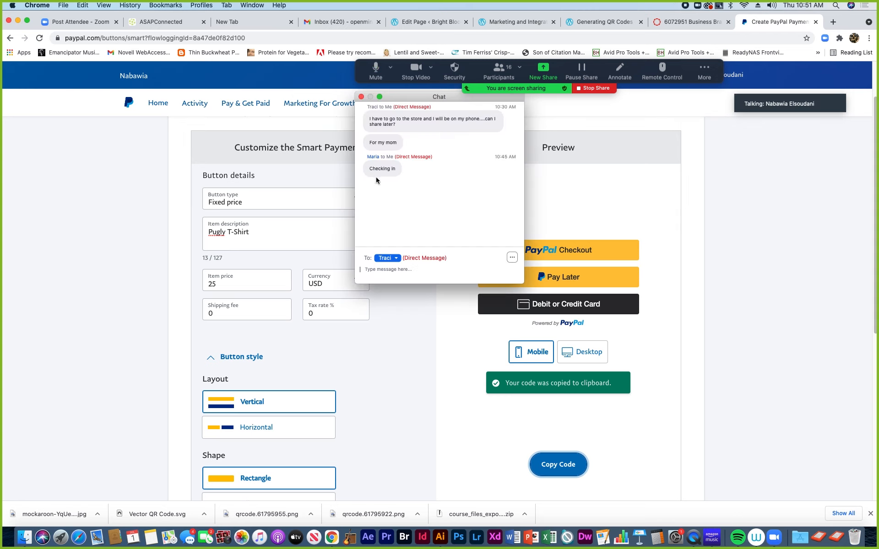
pyautogui.click(361, 97)
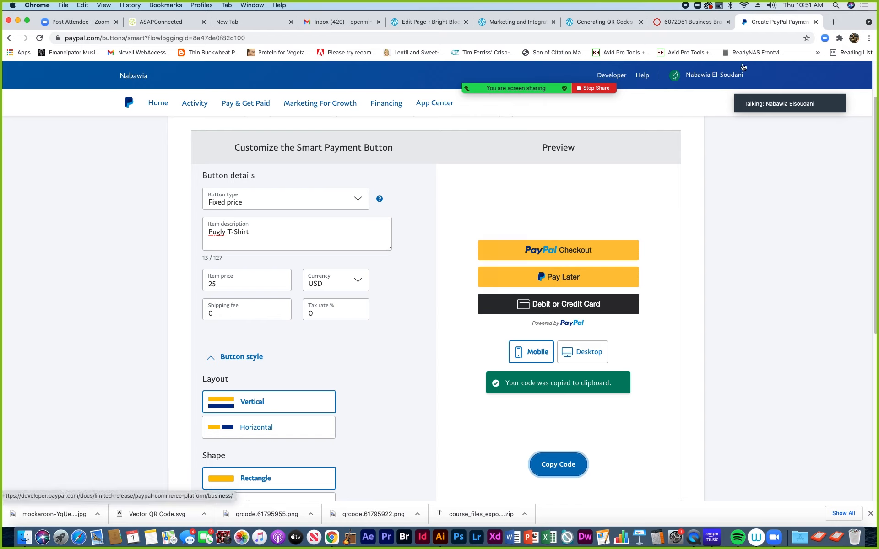
# Open a new Google tab, browse the Google apps list, then show the signed-in accounts
pyautogui.click(834, 23)
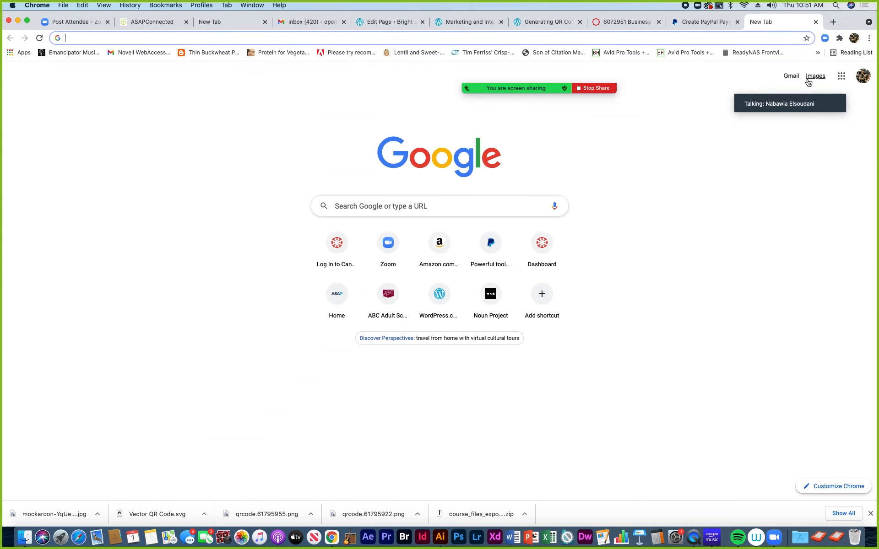
pyautogui.moveTo(824, 92); pyautogui.dragTo(708, 190)
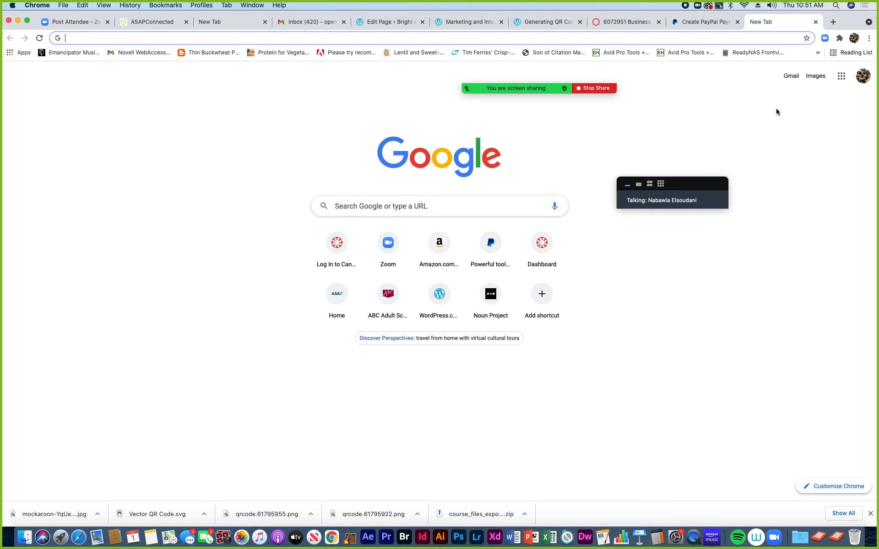
pyautogui.click(841, 78)
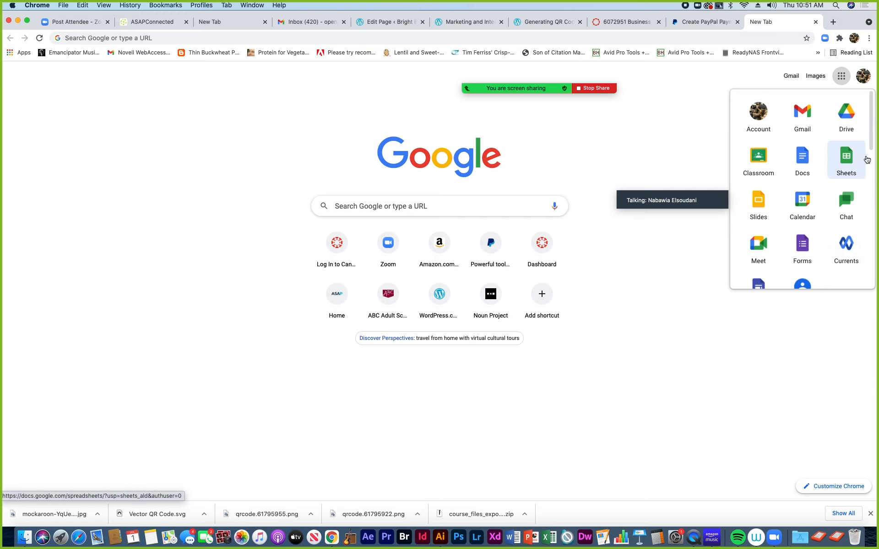
pyautogui.scroll(-3, 869, 179)
pyautogui.moveTo(869, 181); pyautogui.dragTo(871, 133)
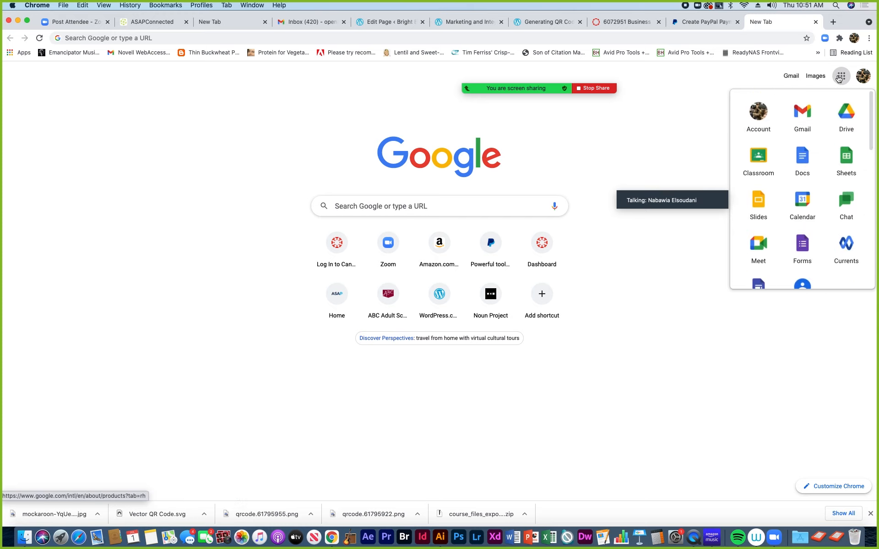
pyautogui.click(718, 80)
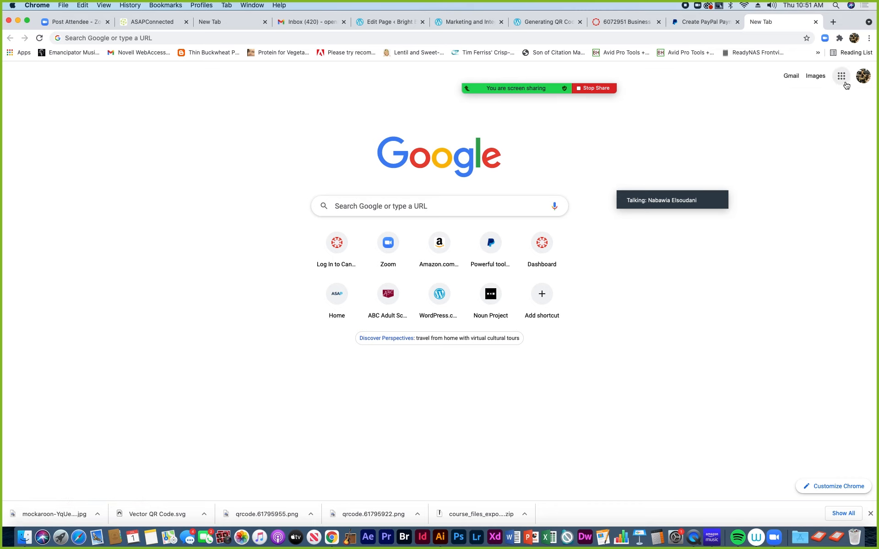
pyautogui.click(863, 77)
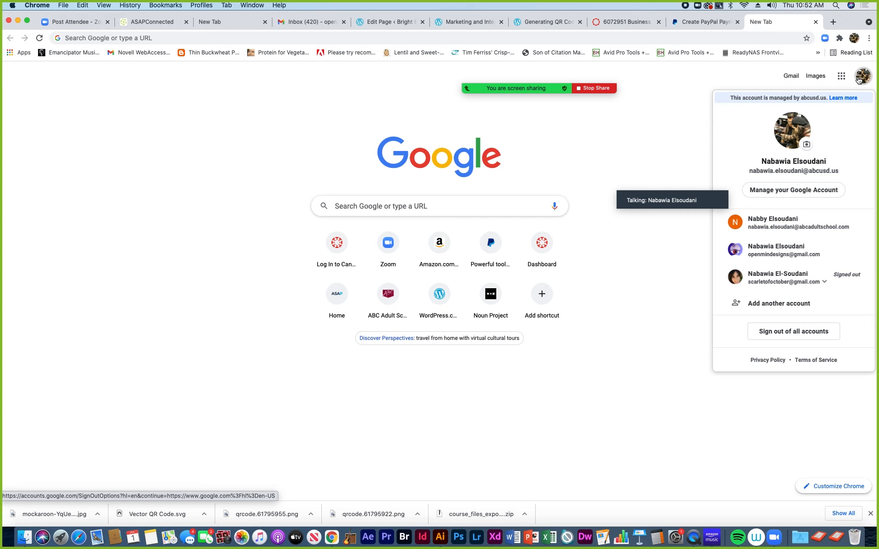
# Begin adding another Google account, then back out to the new tab page
pyautogui.click(774, 304)
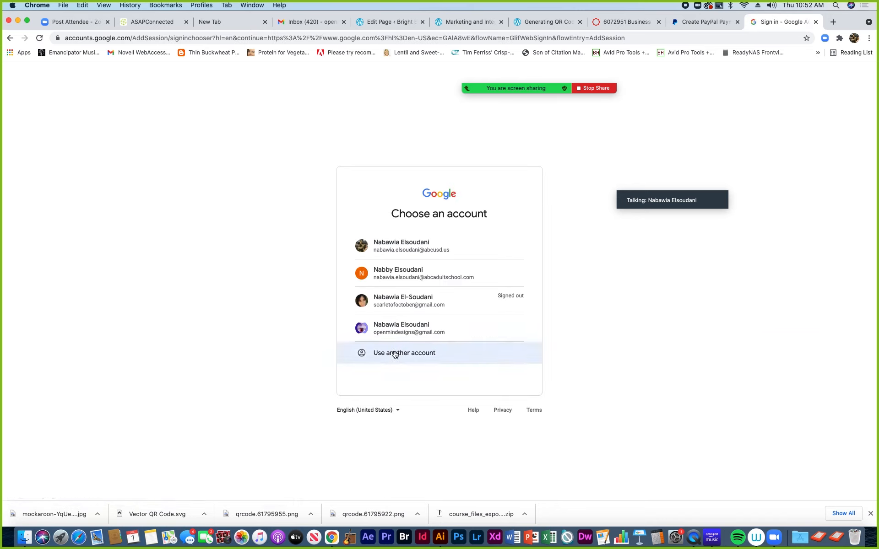
pyautogui.click(406, 355)
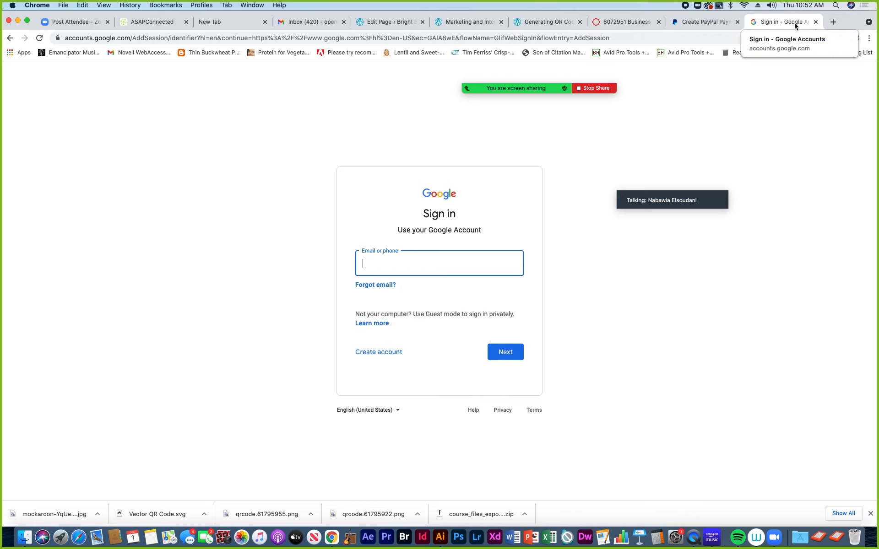
pyautogui.click(8, 39)
pyautogui.click(7, 39)
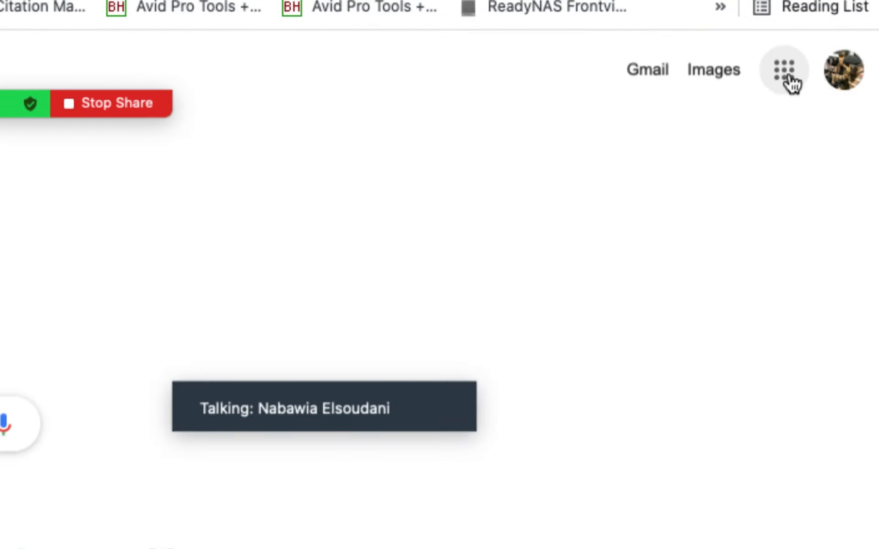
# Open the Google Workspace Marketplace from the bottom of the Google apps list
pyautogui.click(784, 73)
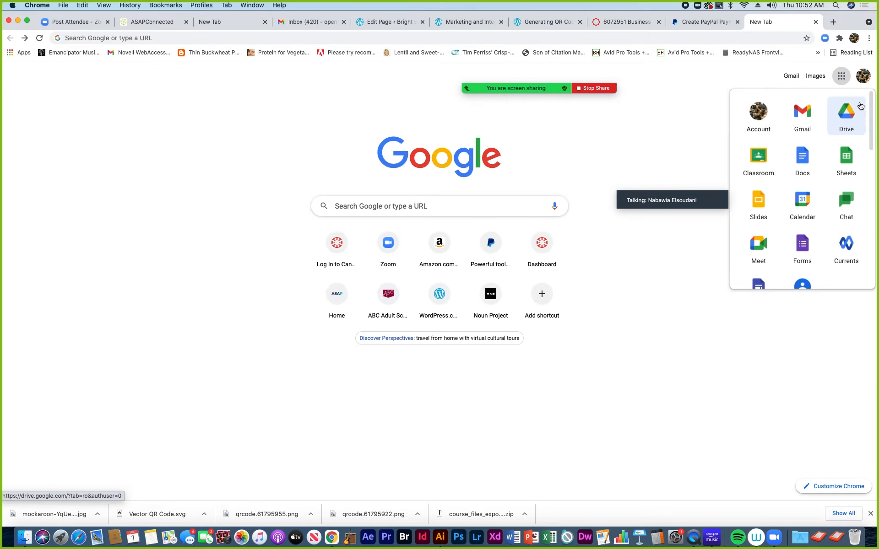
pyautogui.moveTo(871, 117); pyautogui.dragTo(871, 147)
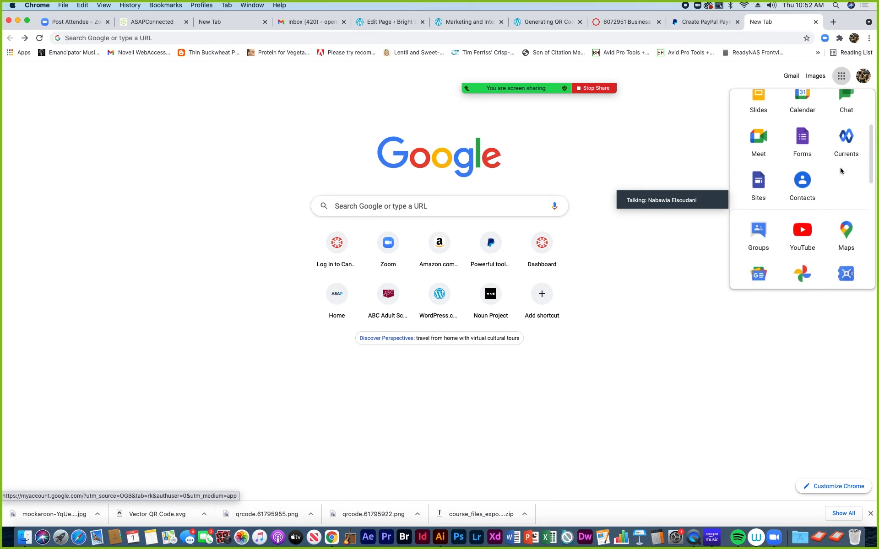
pyautogui.moveTo(870, 144); pyautogui.dragTo(861, 228)
pyautogui.scroll(-3, 861, 228)
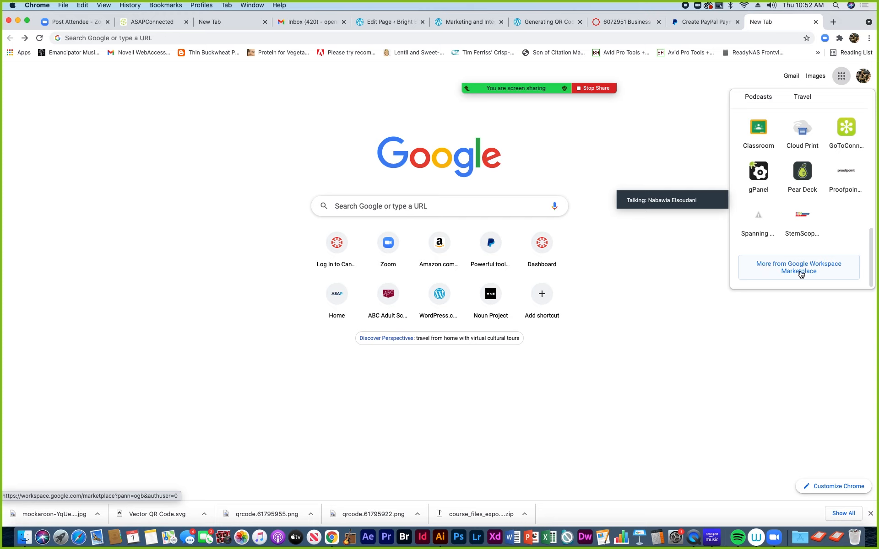
pyautogui.click(801, 272)
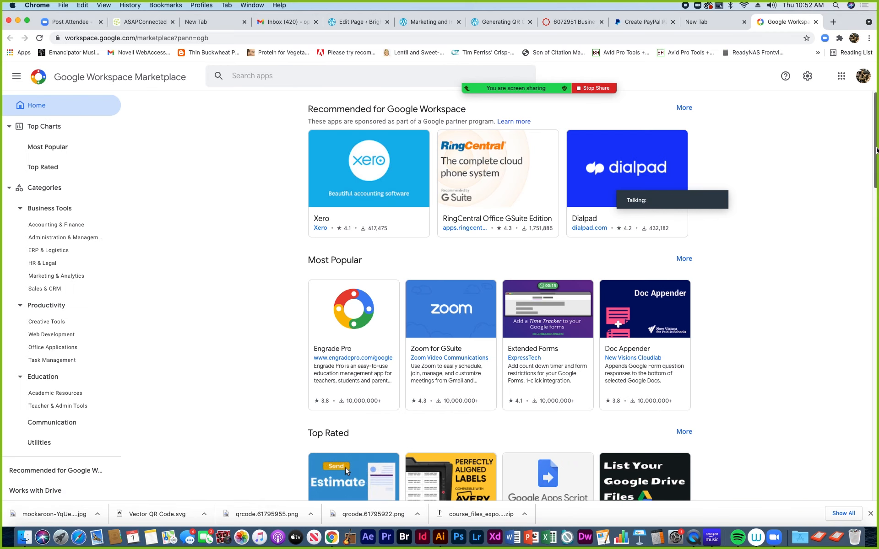
# Scroll the other account's Google apps panel down to Forms at the bottom
pyautogui.moveTo(871, 154); pyautogui.dragTo(827, 453)
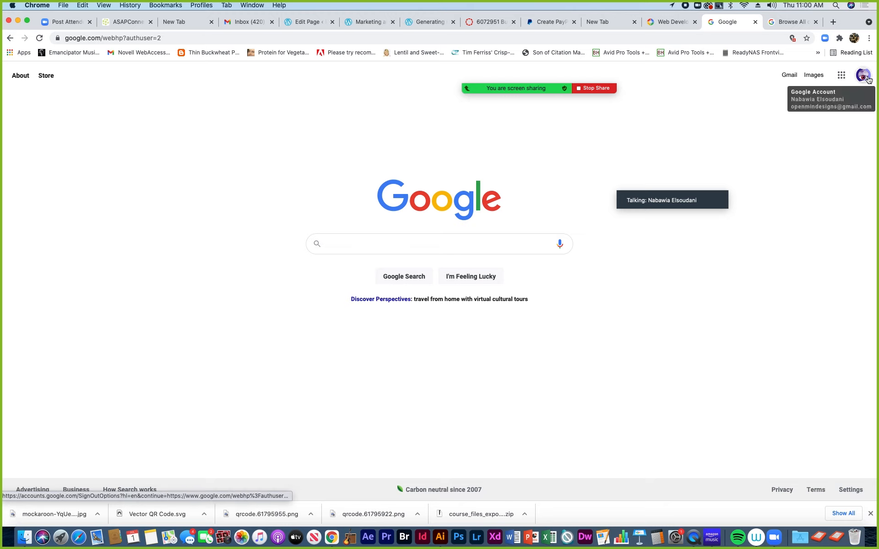
pyautogui.click(842, 77)
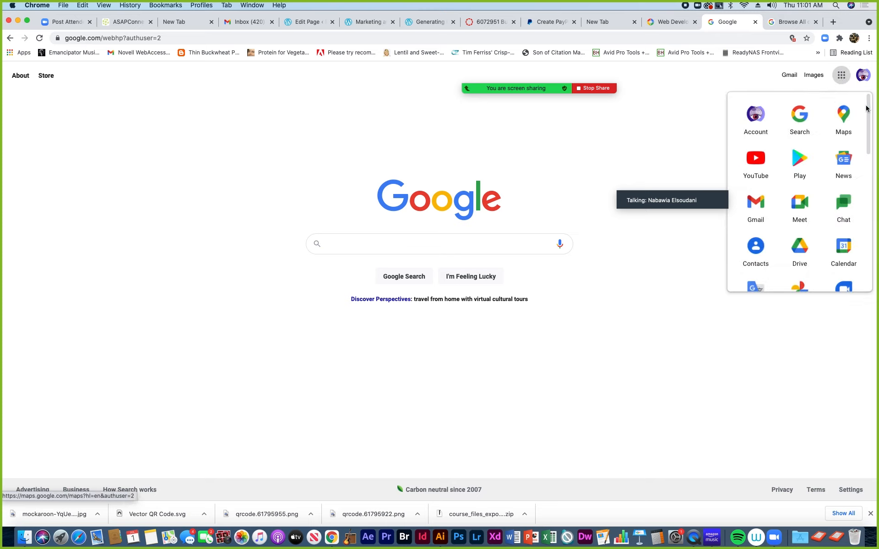
pyautogui.scroll(-3, 868, 110)
pyautogui.scroll(-2, 867, 121)
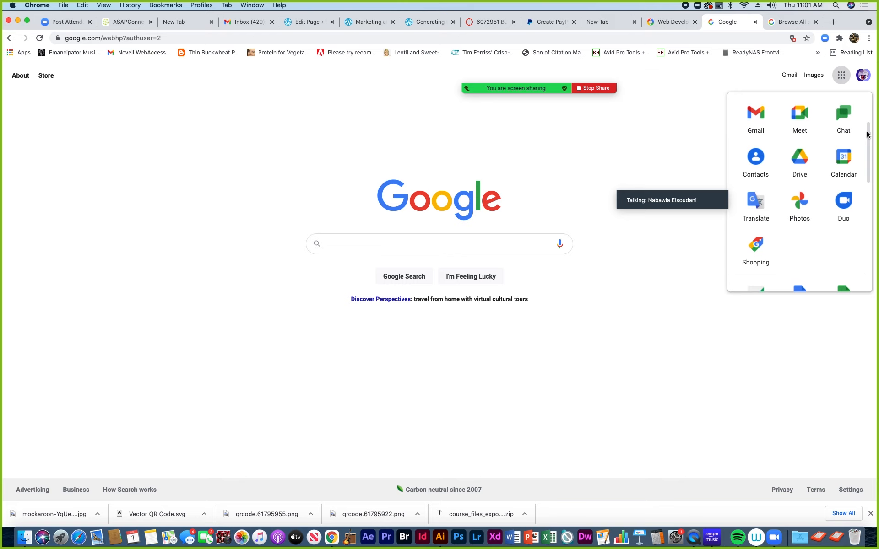
pyautogui.scroll(3, 868, 124)
pyautogui.scroll(1, 870, 112)
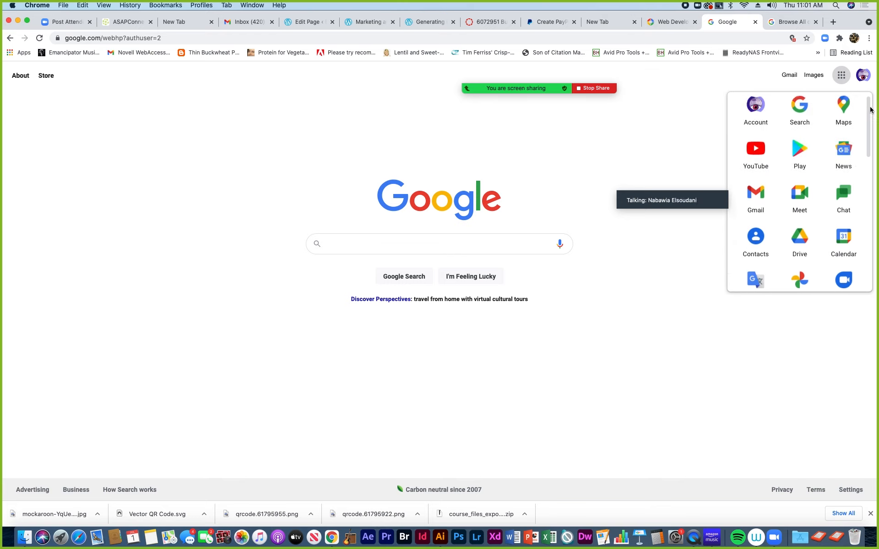
pyautogui.moveTo(870, 109); pyautogui.dragTo(853, 251)
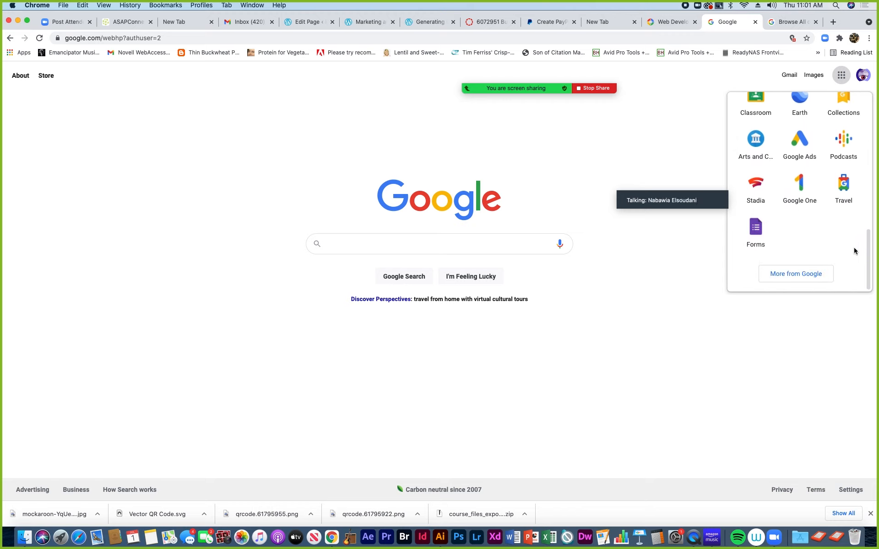
# Open the full Google products catalogue at about.google and choose Sites
pyautogui.click(799, 275)
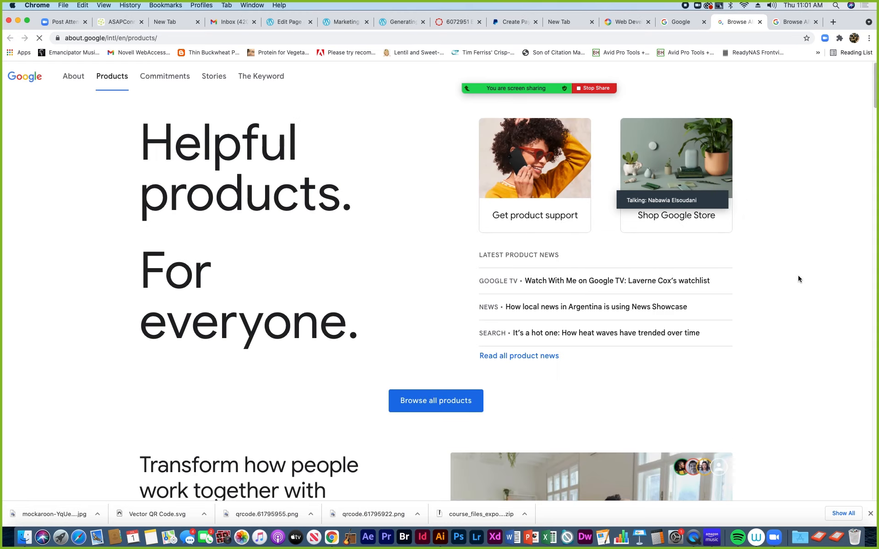
pyautogui.scroll(-6, 871, 132)
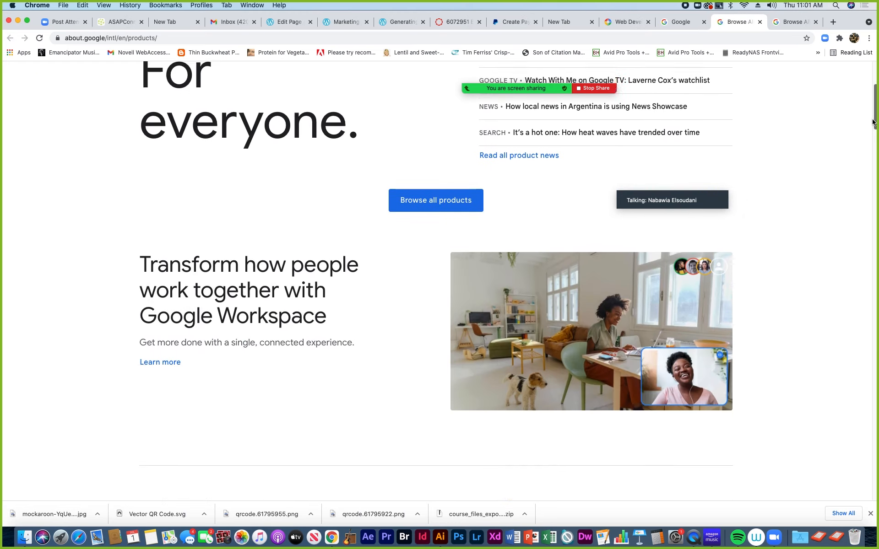
pyautogui.scroll(3, 872, 129)
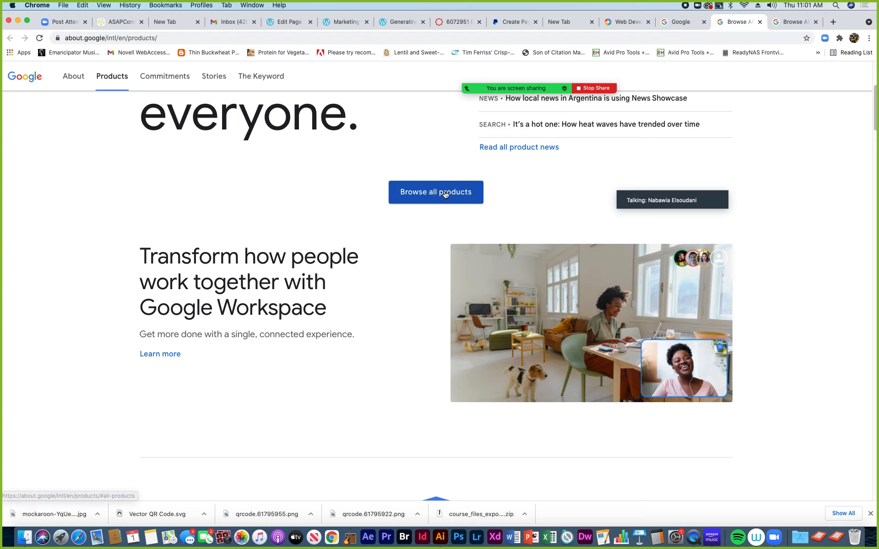
pyautogui.moveTo(869, 121); pyautogui.dragTo(840, 435)
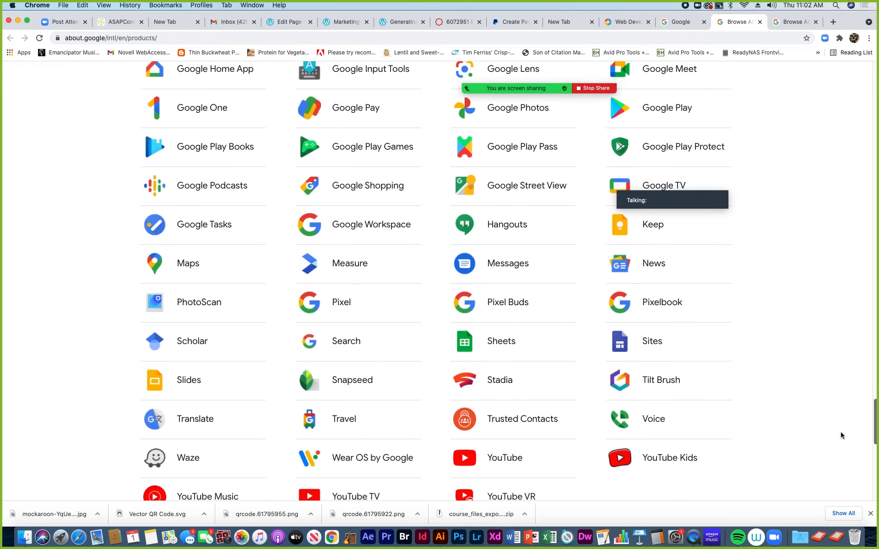
pyautogui.scroll(-1, 840, 434)
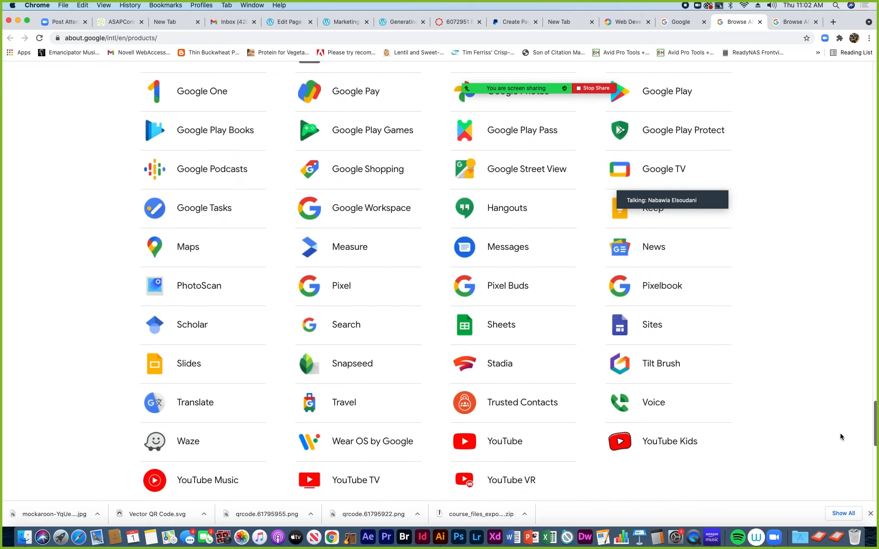
pyautogui.click(621, 327)
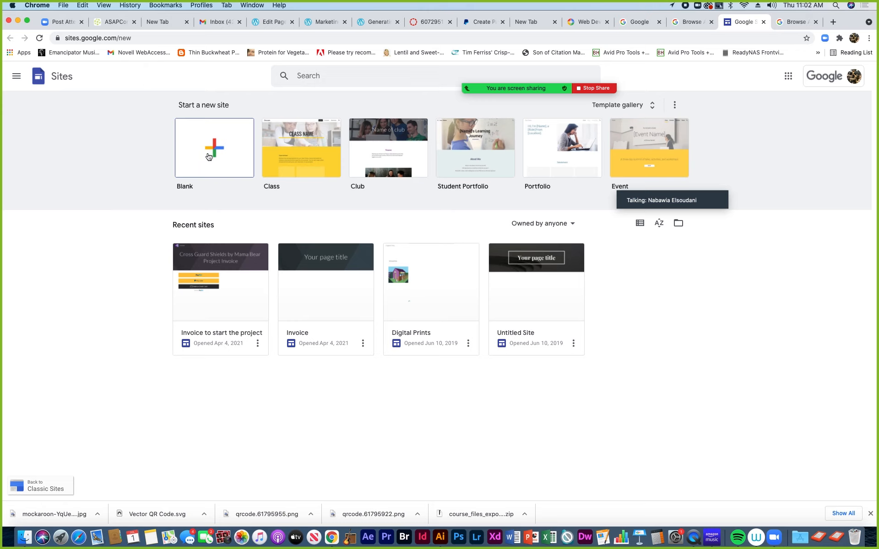
# Start a blank Google Site named 'Pugly Design Payment' and select its page title
pyautogui.click(208, 157)
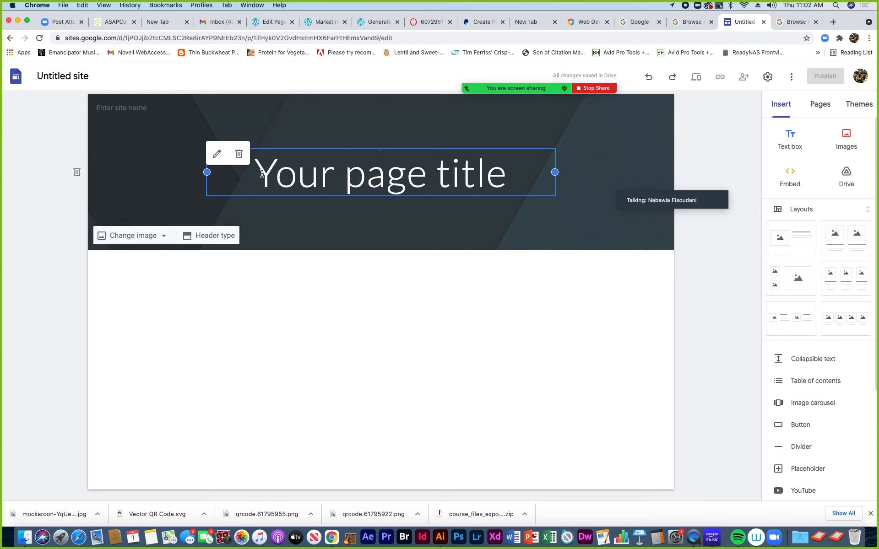
pyautogui.click(97, 107)
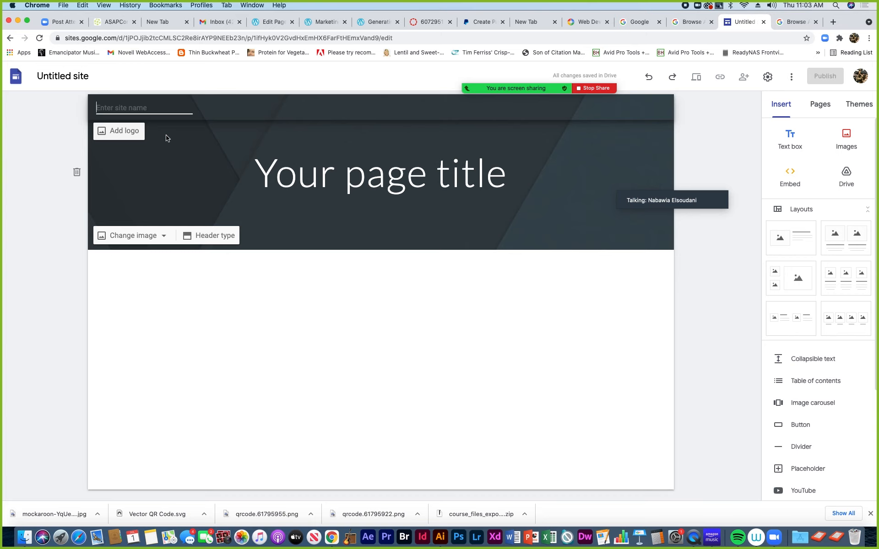
pyautogui.write('Pugly Design Payment')
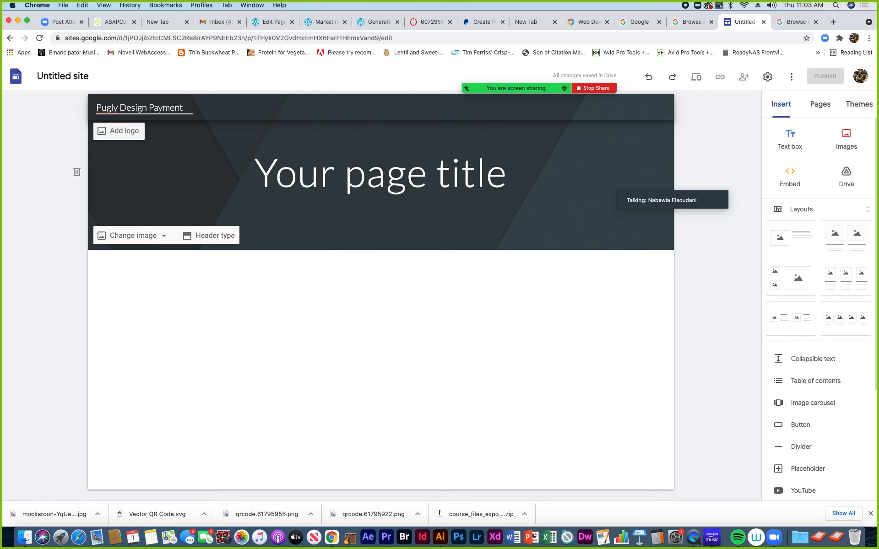
pyautogui.click(262, 175)
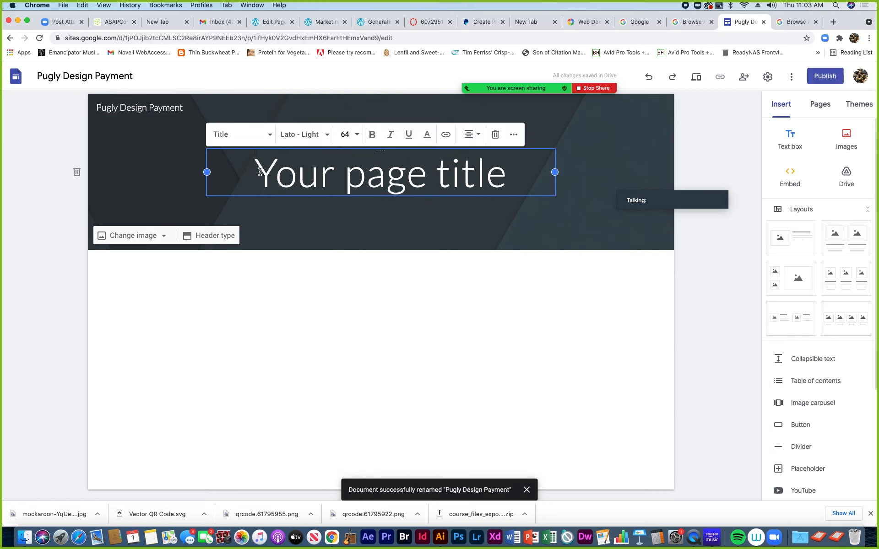
# Replace the placeholder page title with 'Invoice'
pyautogui.moveTo(254, 173); pyautogui.dragTo(505, 178)
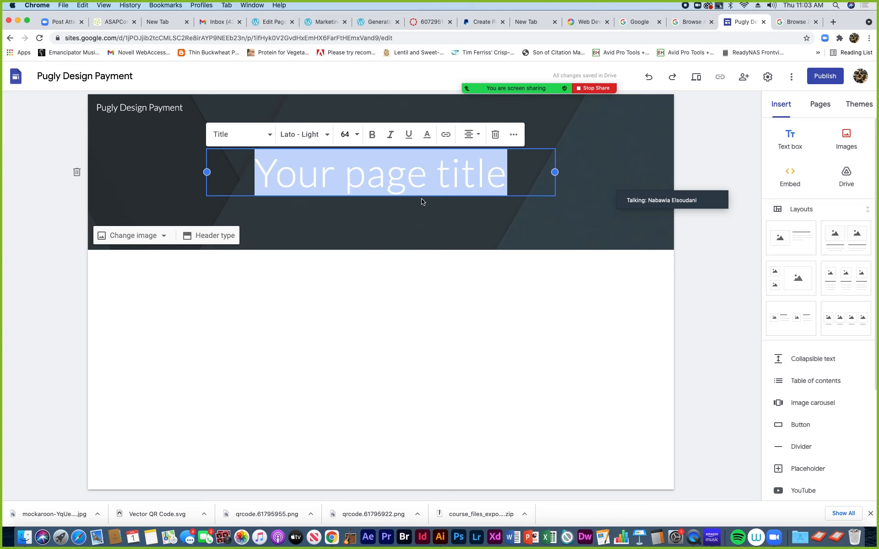
pyautogui.write('Invoice')
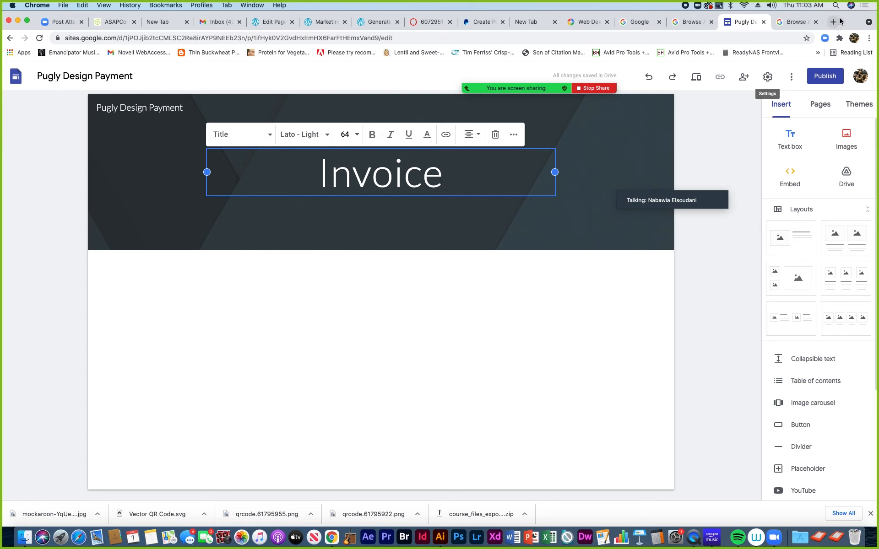
pyautogui.moveTo(841, 16); pyautogui.dragTo(819, 10)
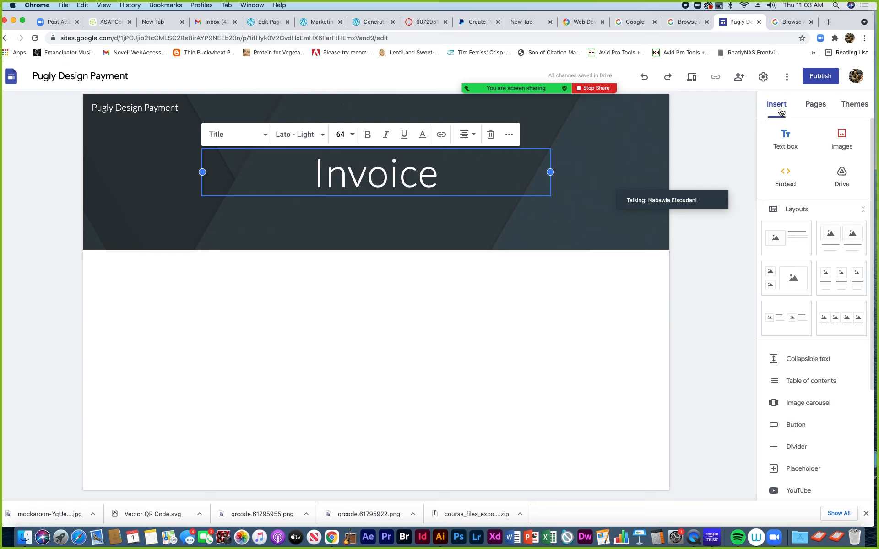
# Preview the Aristotle, Diplomat, Vision and Impression themes on the site
pyautogui.click(819, 111)
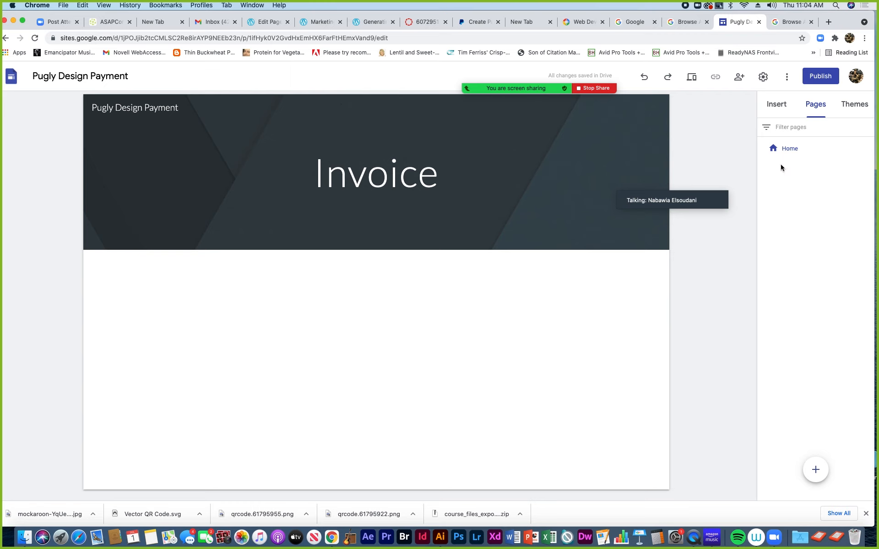
pyautogui.moveTo(623, 185)
pyautogui.moveTo(798, 146)
pyautogui.click(852, 110)
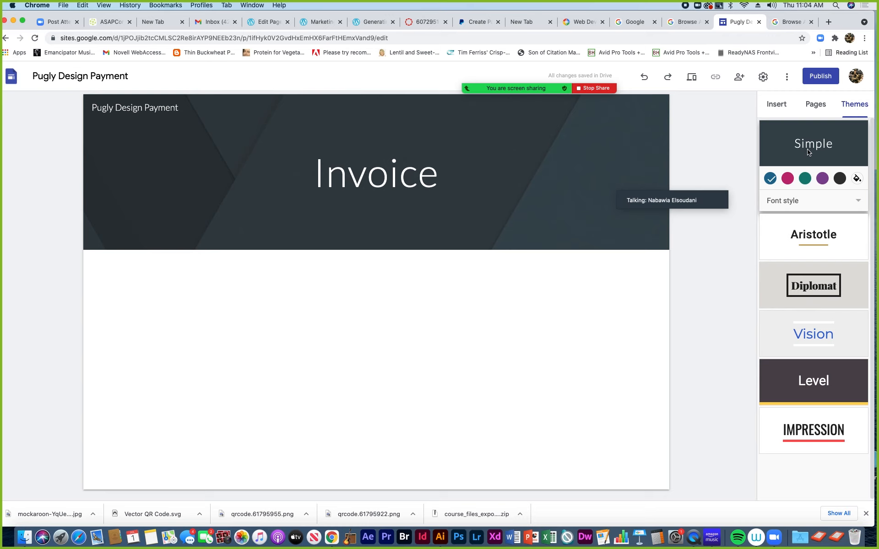
pyautogui.click(814, 233)
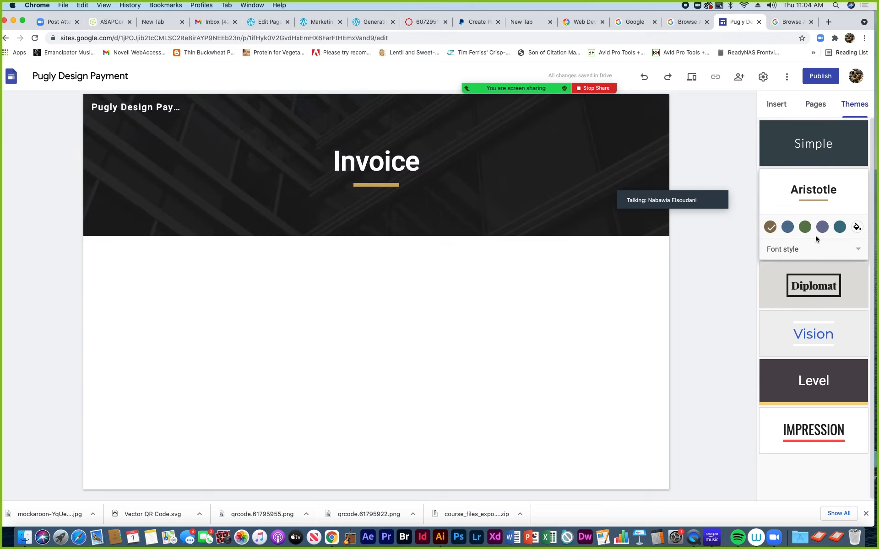
pyautogui.click(816, 293)
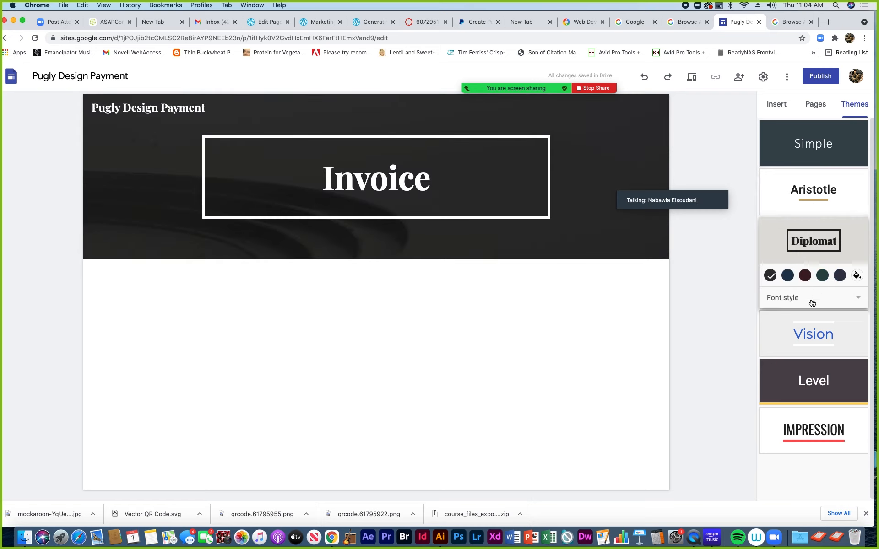
pyautogui.click(816, 337)
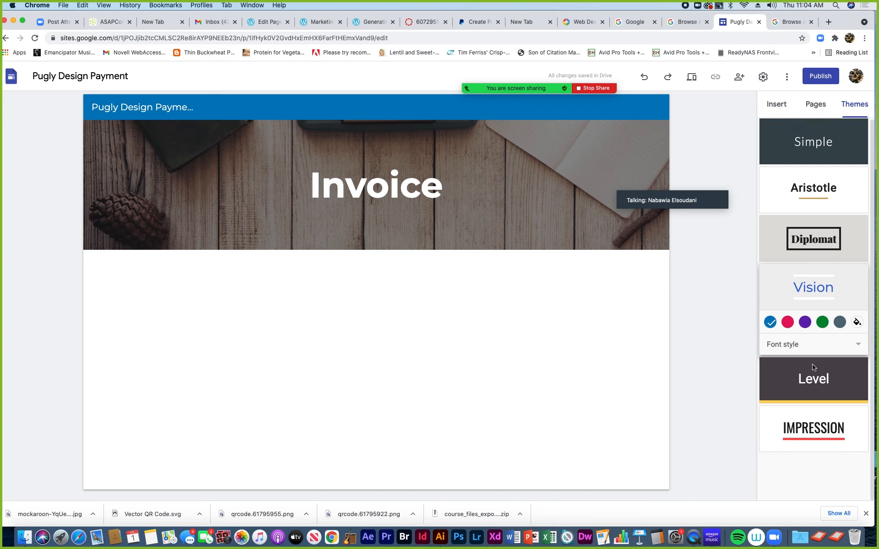
pyautogui.click(822, 435)
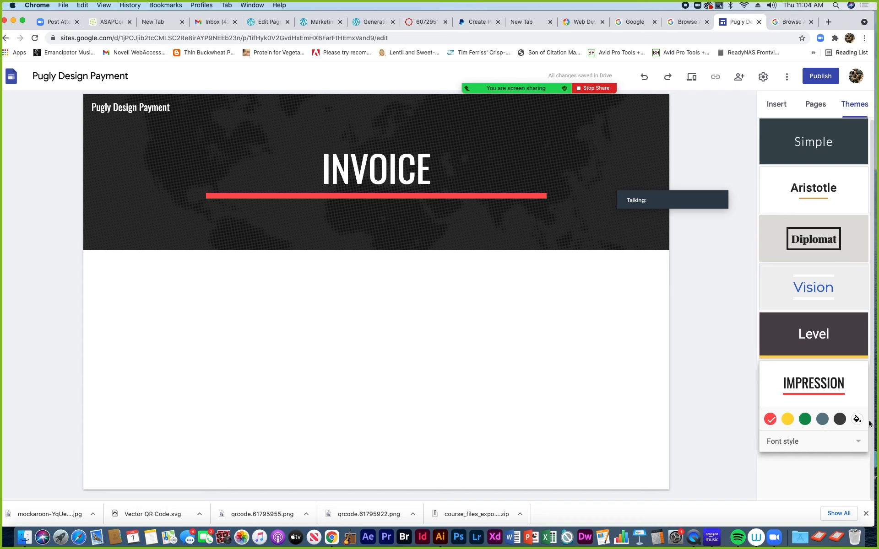
# Try Impression's green and grey-blue accents, then apply the Simple theme in purple
pyautogui.click(805, 419)
pyautogui.click(822, 421)
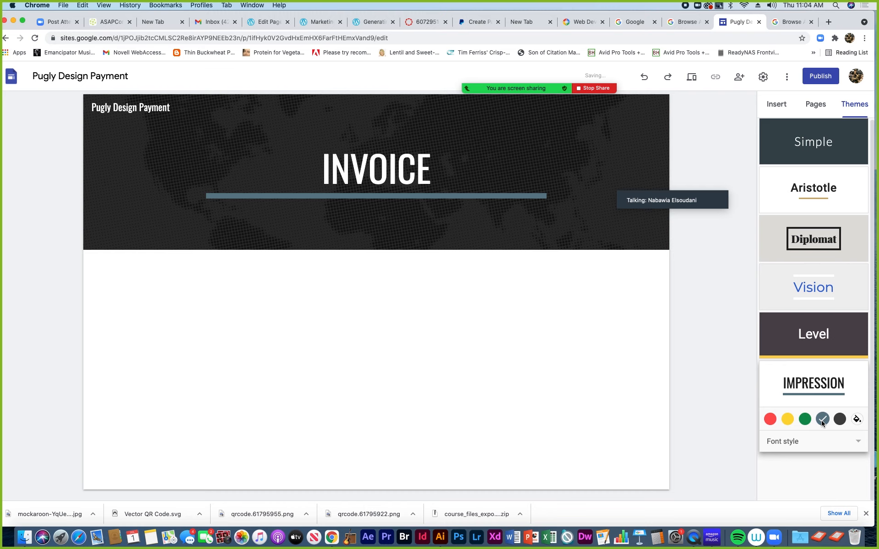
pyautogui.click(804, 146)
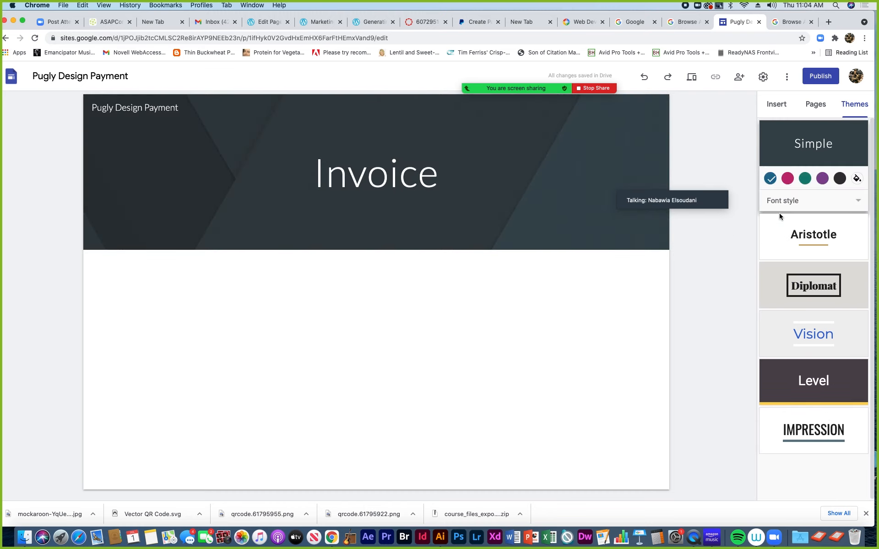
pyautogui.click(787, 178)
pyautogui.click(805, 181)
pyautogui.click(821, 178)
# Paste the PayPal button script as embed code and preview the Checkout, Pay Later and card buttons
pyautogui.click(771, 106)
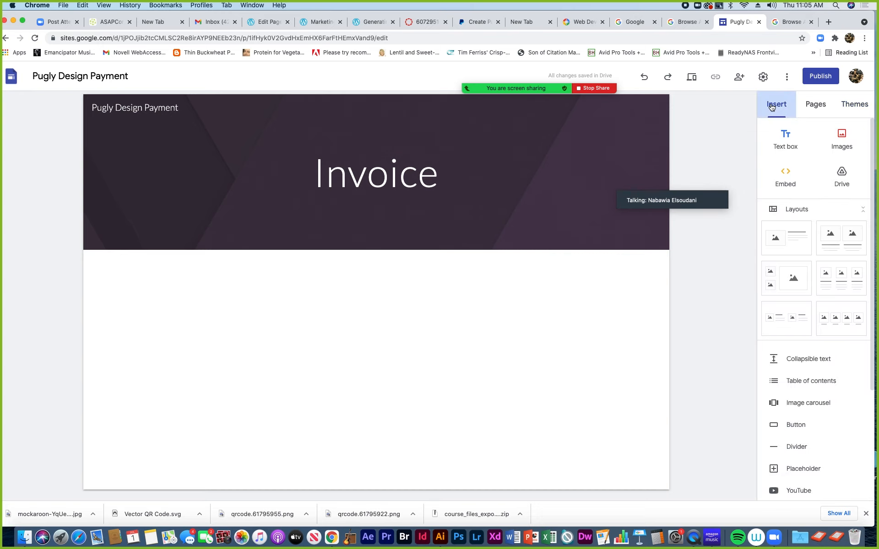
pyautogui.click(787, 176)
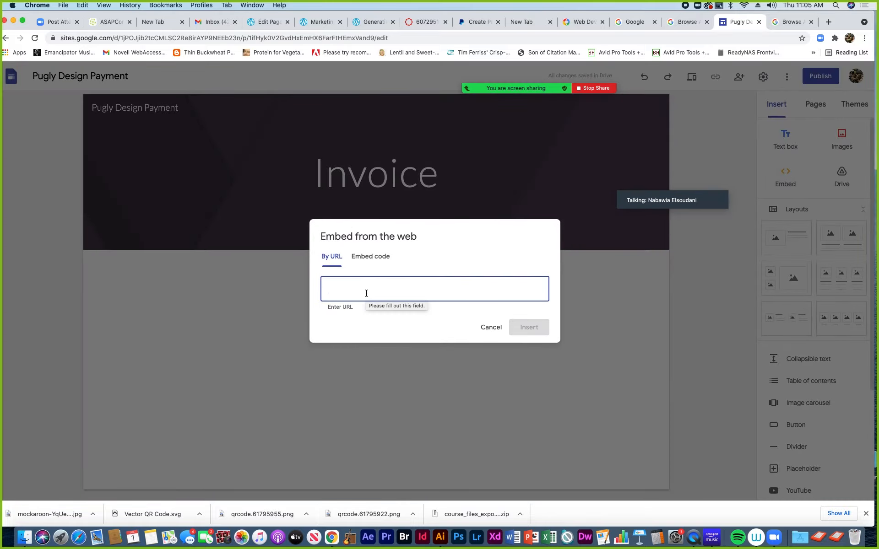
pyautogui.click(367, 259)
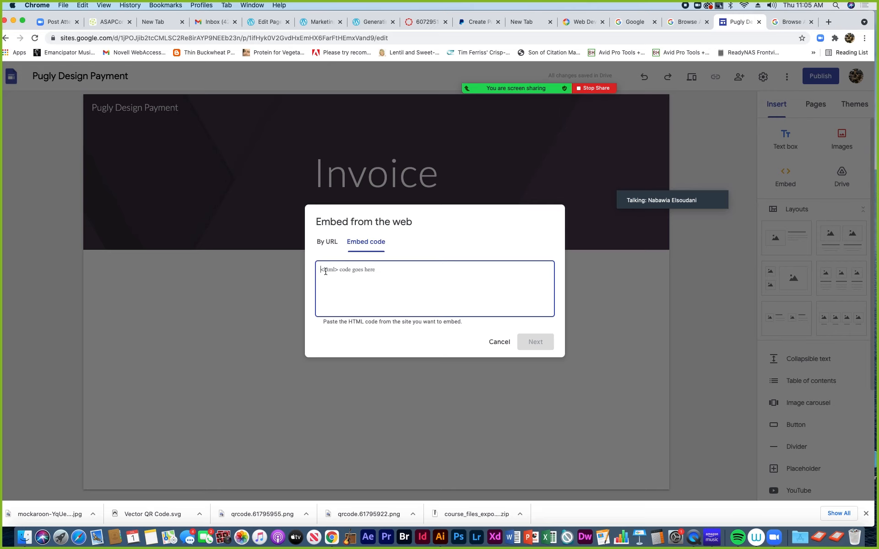
pyautogui.press('super+v')
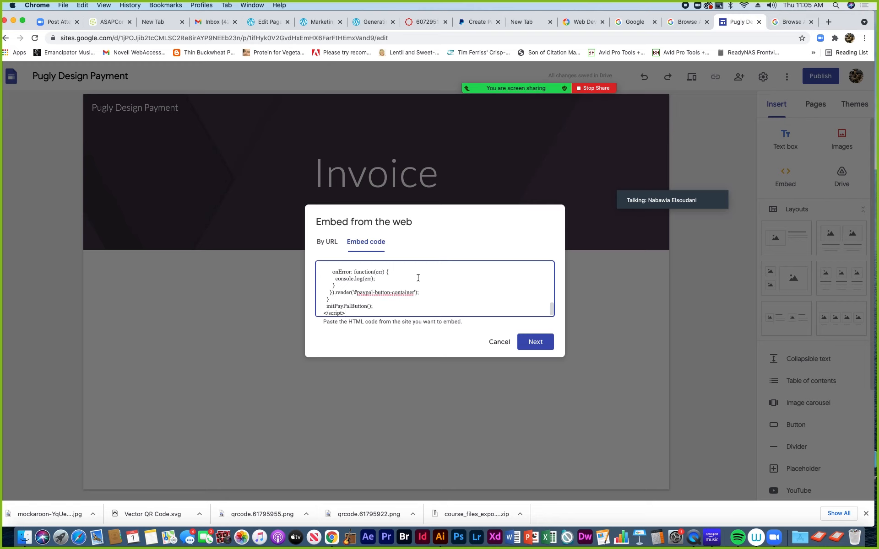
pyautogui.moveTo(553, 313); pyautogui.dragTo(546, 260)
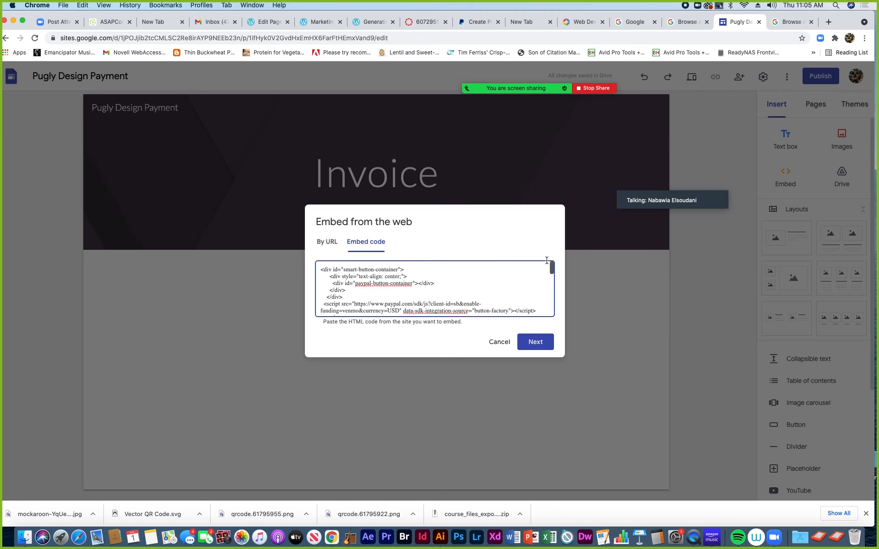
pyautogui.click(542, 344)
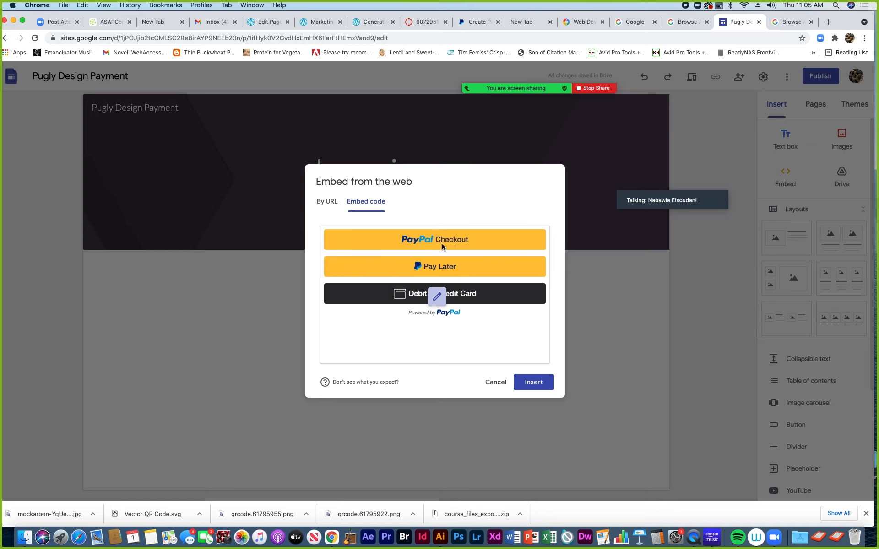
# Insert the PayPal button embed below the Invoice header and shrink it to a narrower box
pyautogui.click(533, 383)
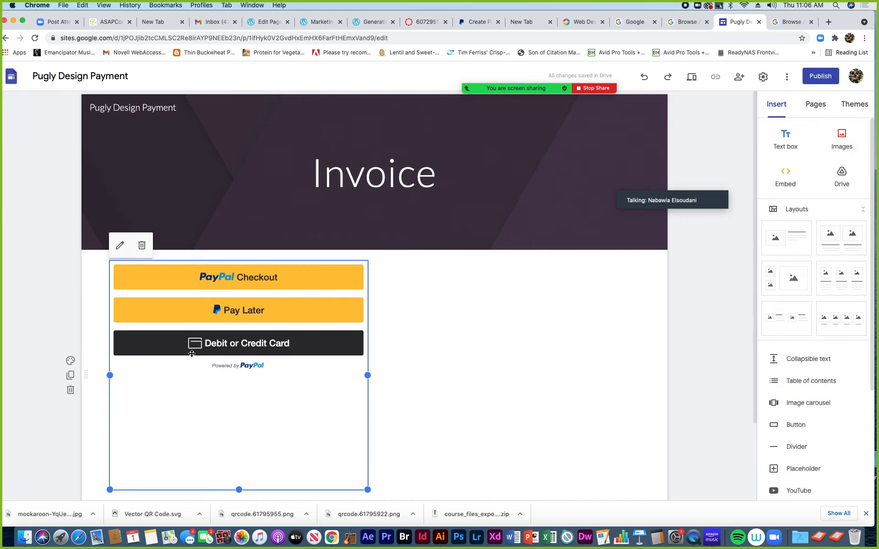
pyautogui.moveTo(367, 490)
pyautogui.mouseDown()
pyautogui.moveTo(341, 466)
pyautogui.moveTo(377, 483)
pyautogui.mouseUp()
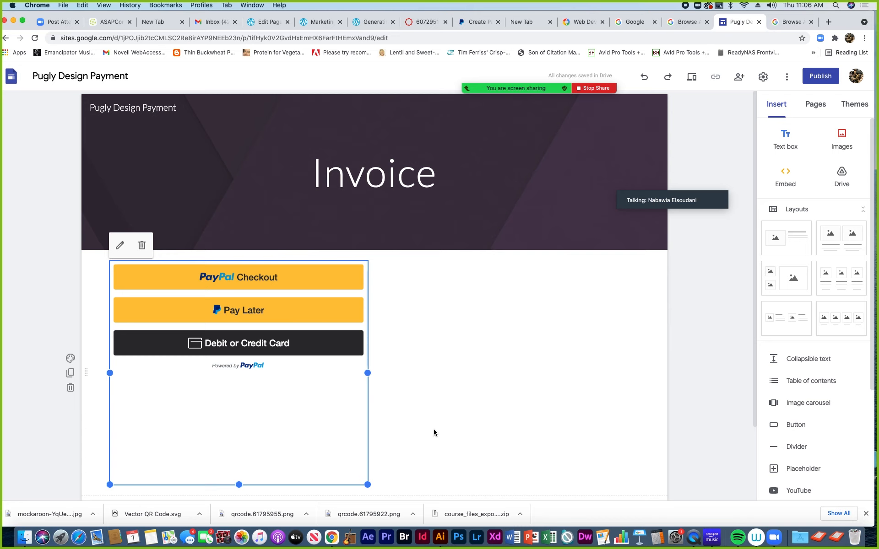
pyautogui.click(438, 385)
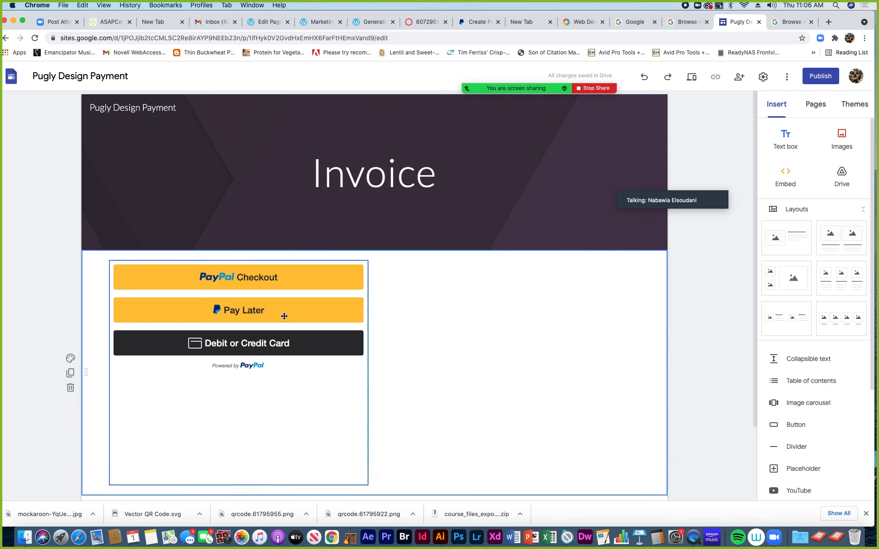
pyautogui.click(153, 290)
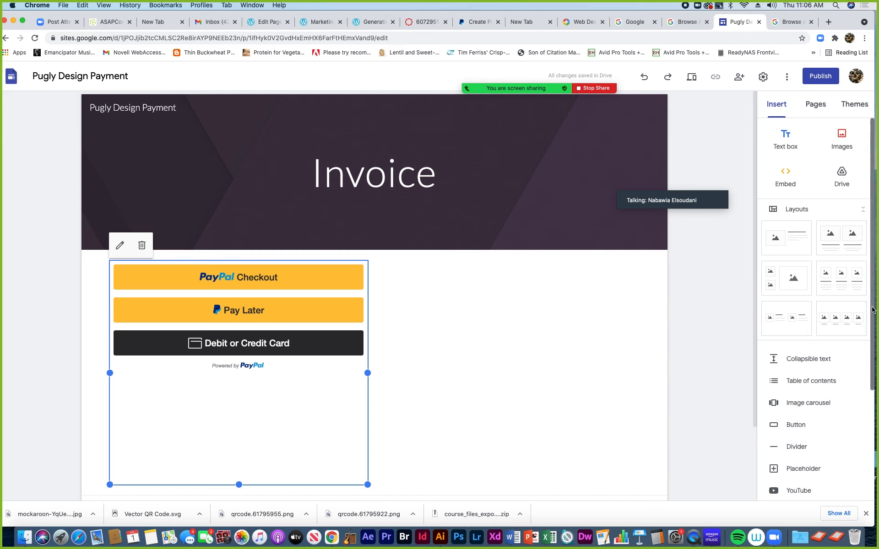
pyautogui.scroll(-2, 872, 324)
pyautogui.scroll(-6, 870, 330)
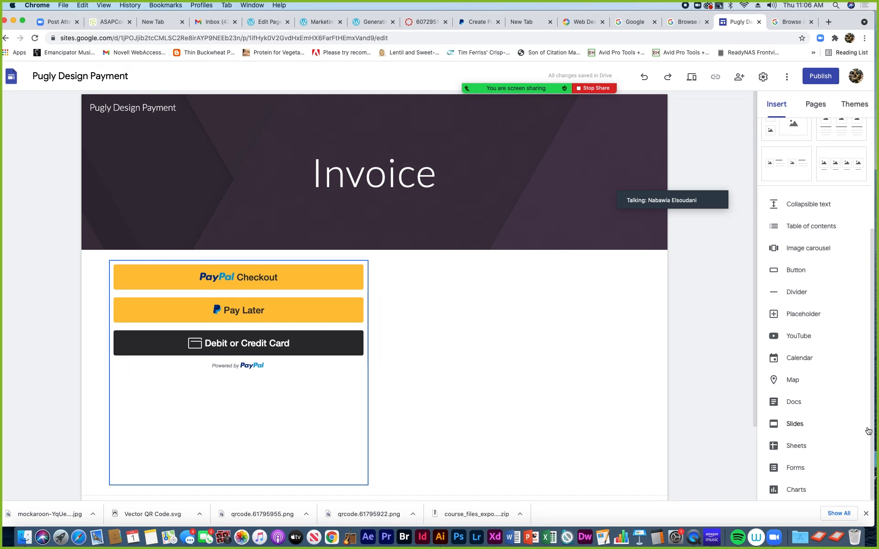
pyautogui.scroll(1, 872, 419)
pyautogui.moveTo(872, 418); pyautogui.dragTo(876, 320)
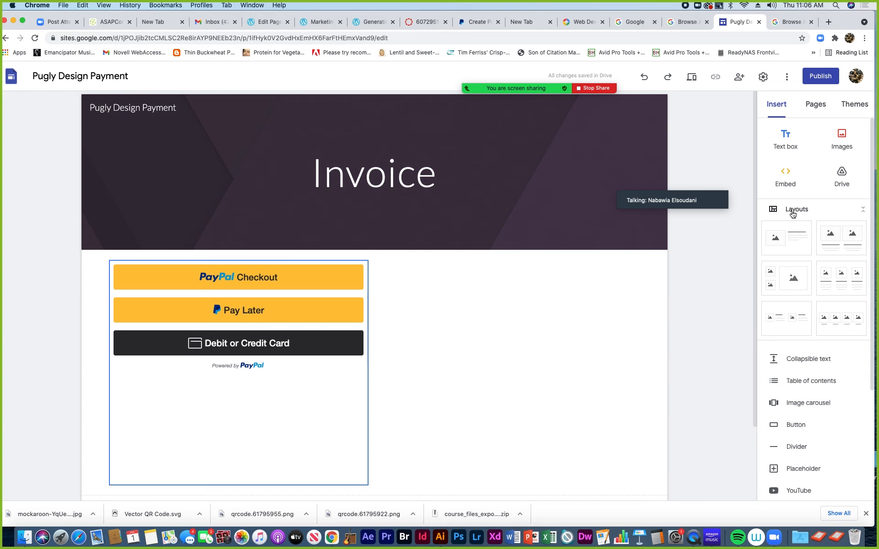
# Add an image-and-text layout and a two-images layout below the PayPal buttons
pyautogui.click(785, 246)
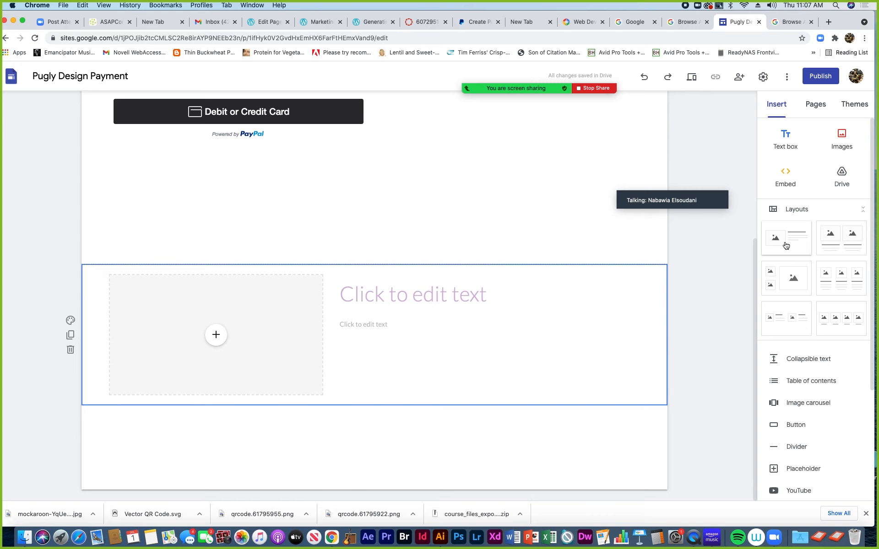
pyautogui.click(827, 245)
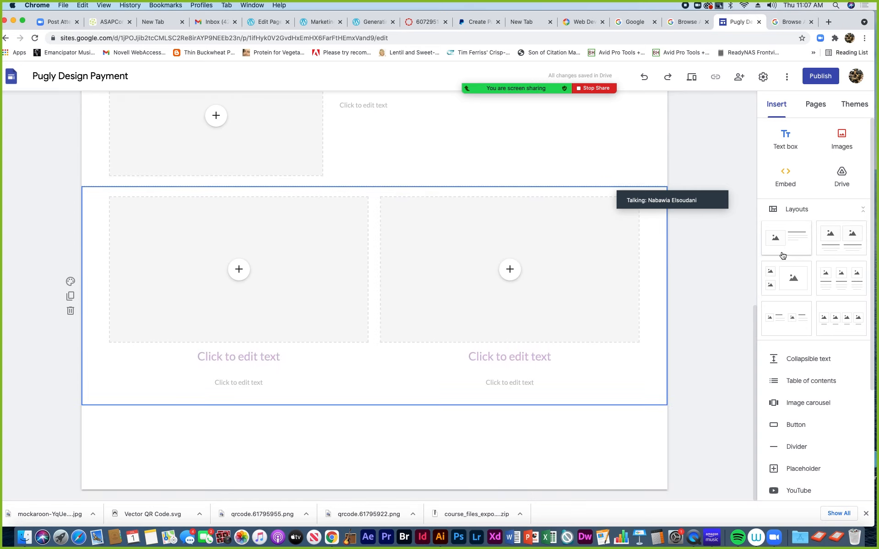
pyautogui.scroll(7, 633, 256)
pyautogui.scroll(-1, 635, 255)
pyautogui.scroll(-2, 634, 255)
pyautogui.scroll(3, 634, 257)
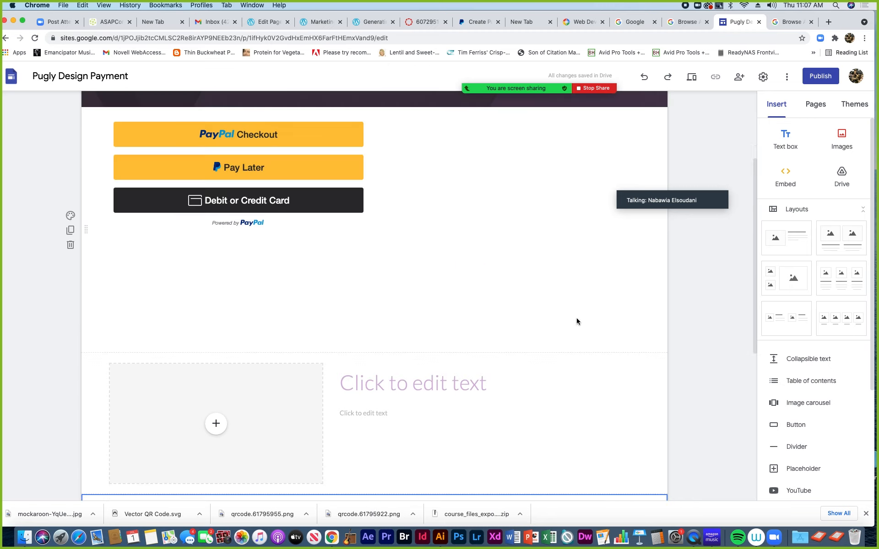
# Inspect the new section's image placeholder and its fill options, then reselect the PayPal section
pyautogui.click(294, 406)
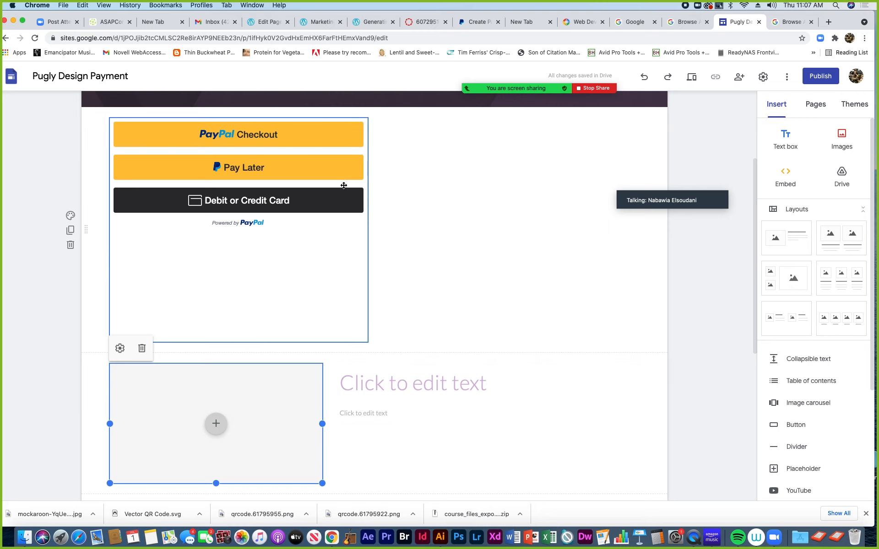
pyautogui.click(217, 426)
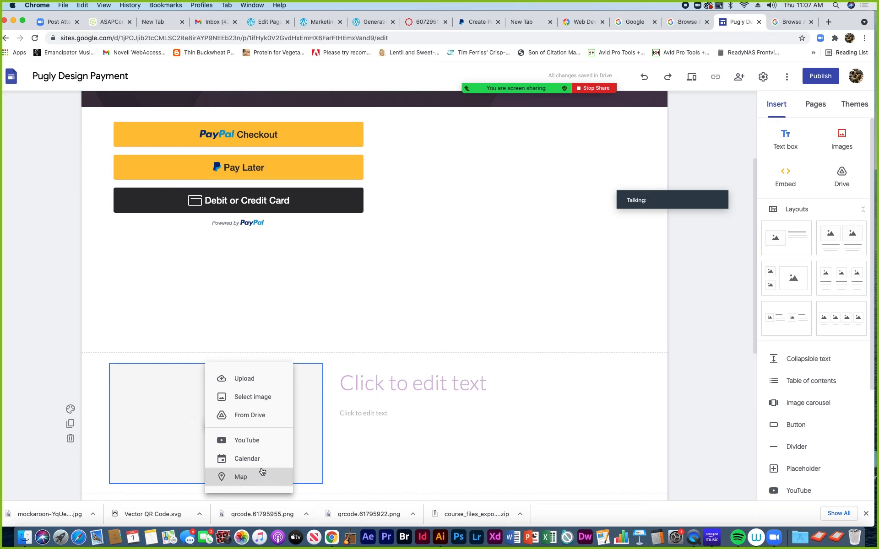
pyautogui.click(361, 401)
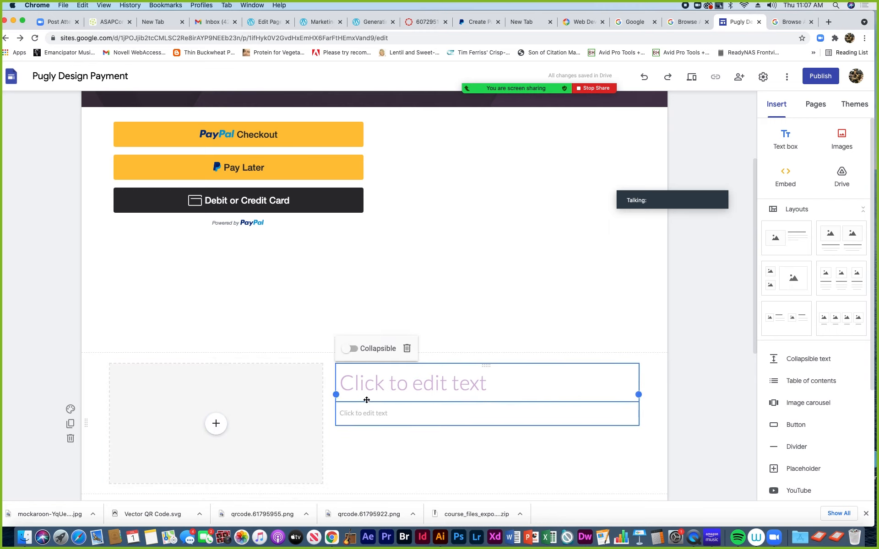
pyautogui.click(302, 391)
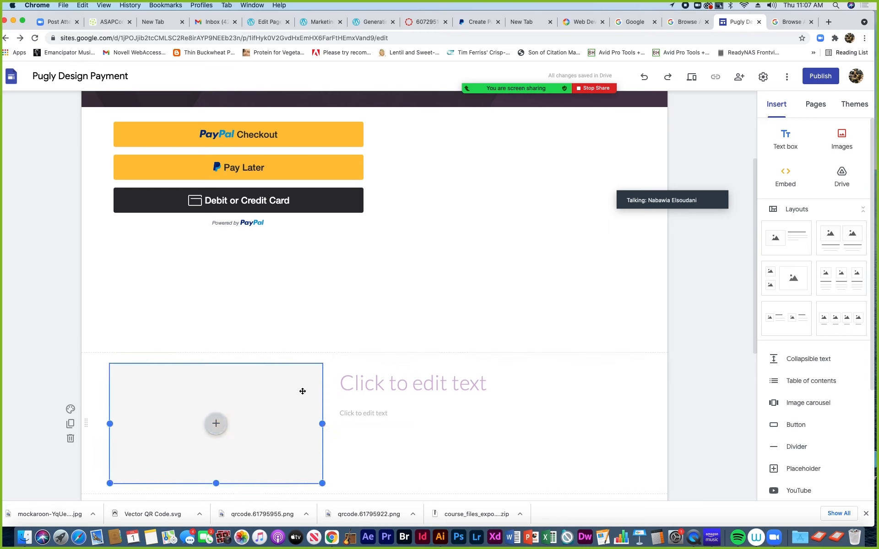
pyautogui.scroll(3, 389, 287)
pyautogui.click(415, 298)
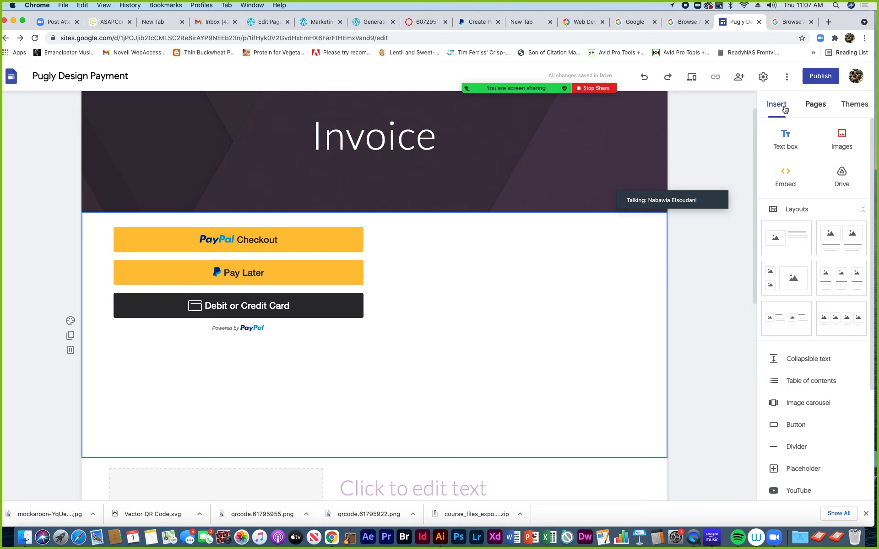
# Upload an image from the computer, selecting oliveran-Proj3-mockup.png in the images folder
pyautogui.click(844, 138)
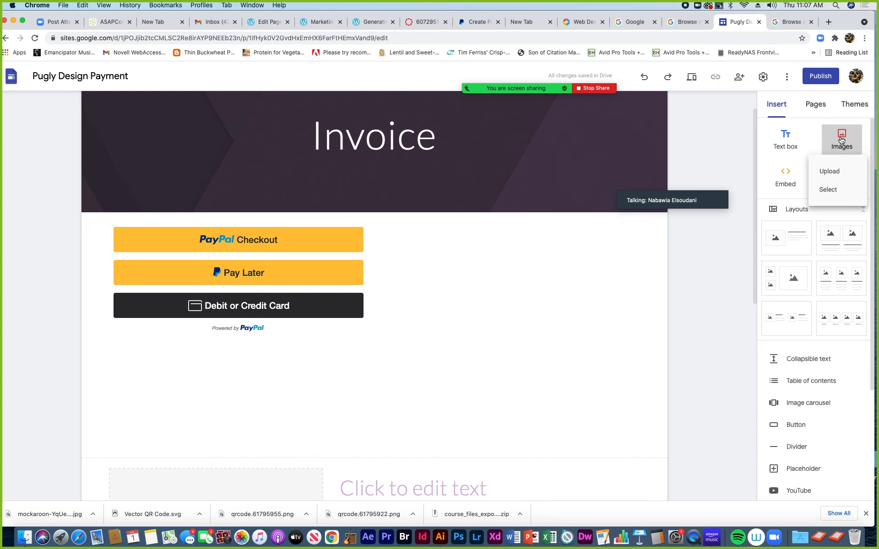
pyautogui.click(825, 175)
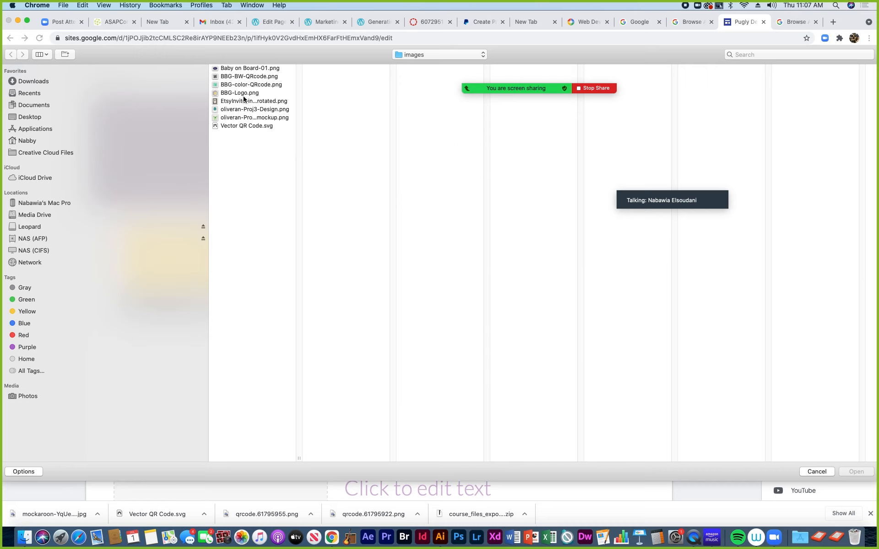
pyautogui.click(241, 118)
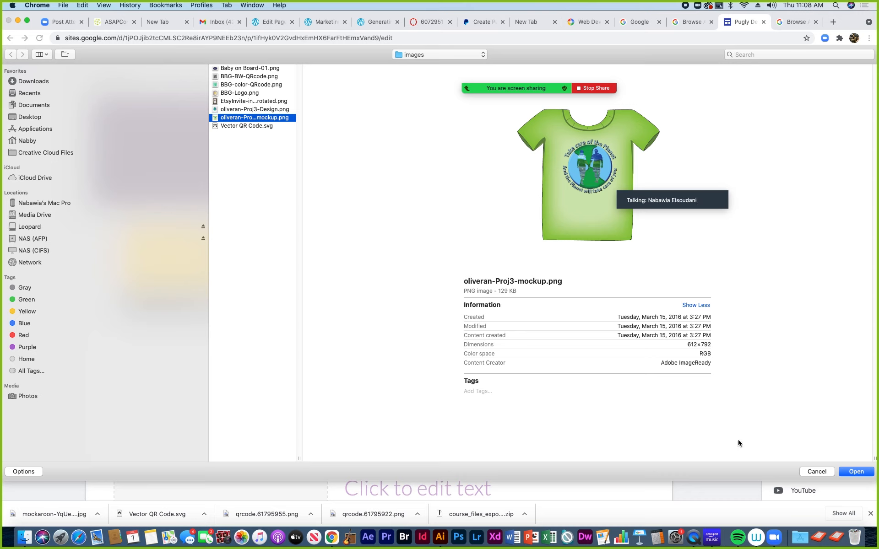
# Cancel inserting the oliveran-Proj3-mockup image, leaving the Invoice page unchanged
pyautogui.click(820, 471)
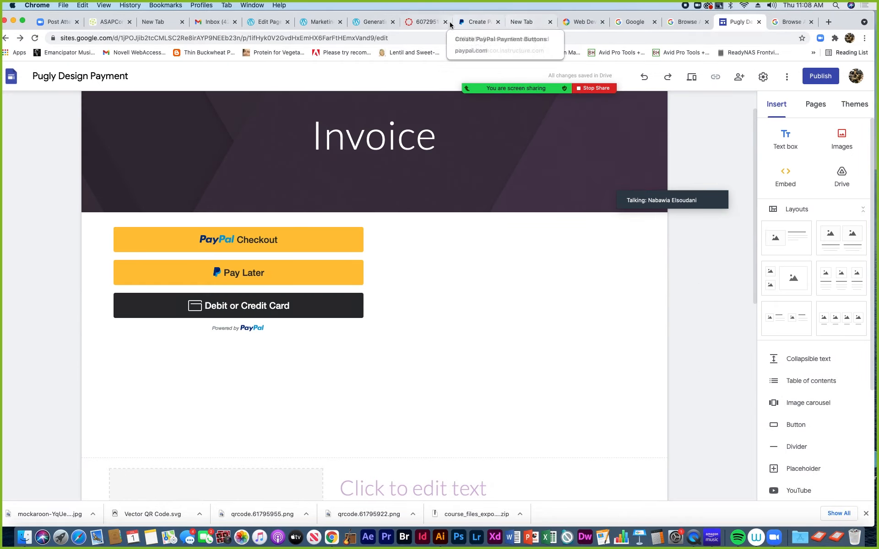
pyautogui.click(316, 22)
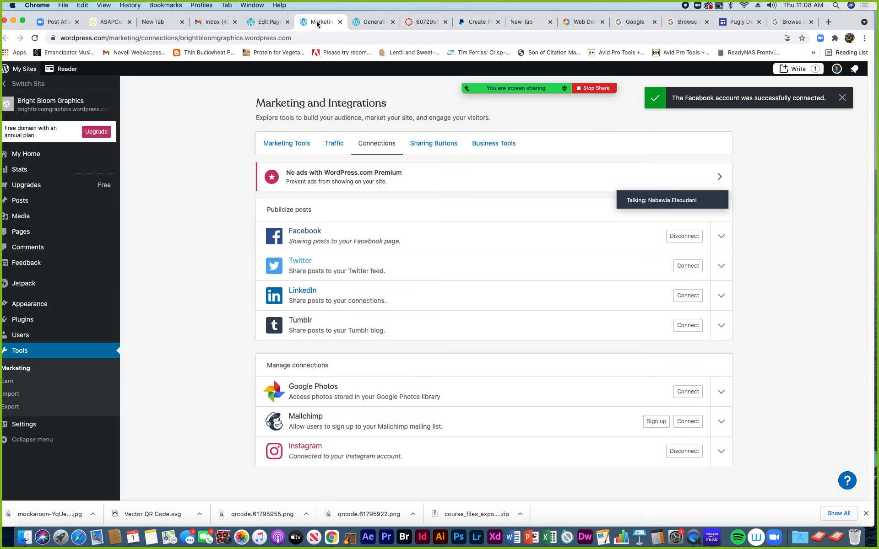
# Preview the Bright Bloom Graphics site's Portfolio page, then open its Media Library
pyautogui.click(44, 105)
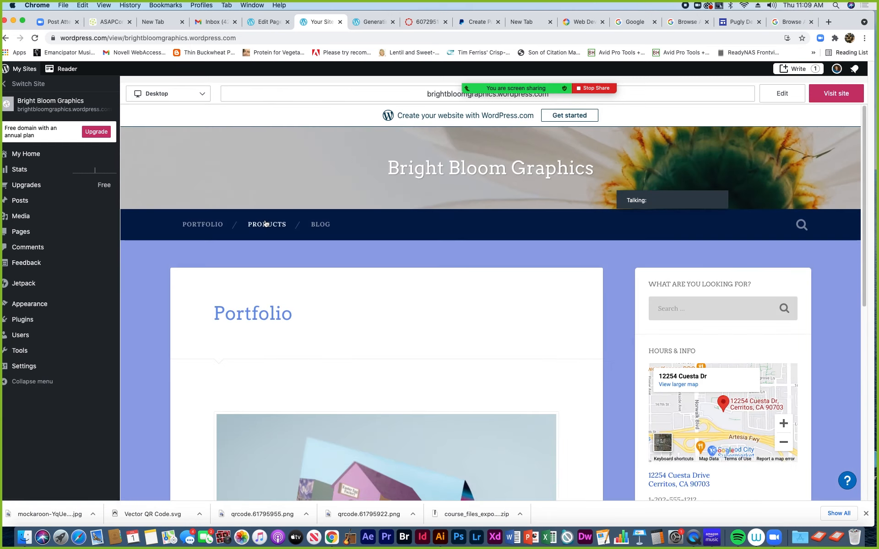
pyautogui.click(206, 226)
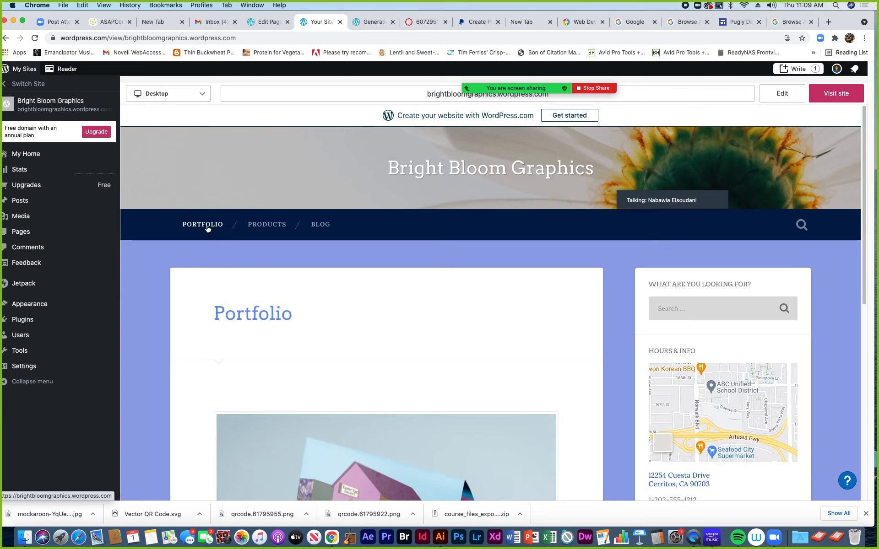
pyautogui.scroll(-3, 349, 399)
pyautogui.scroll(4, 347, 394)
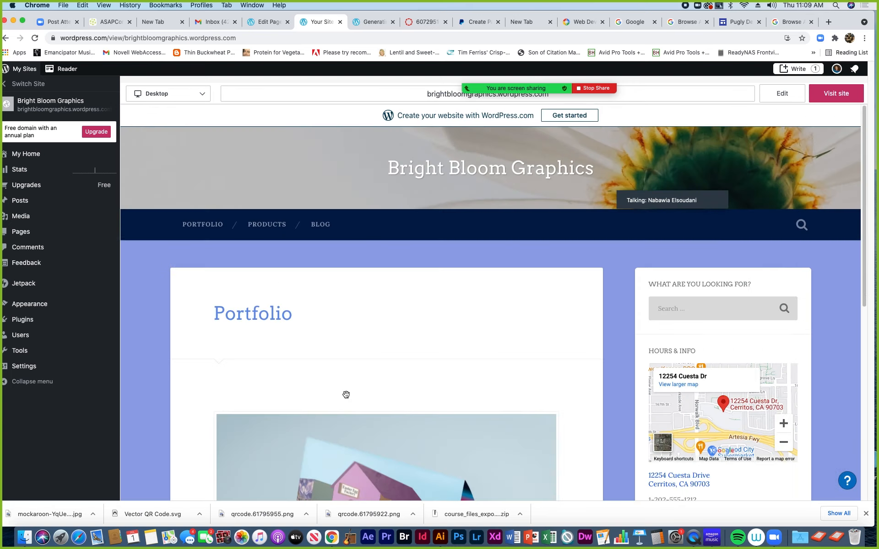
pyautogui.scroll(-1, 343, 396)
pyautogui.scroll(-2, 281, 391)
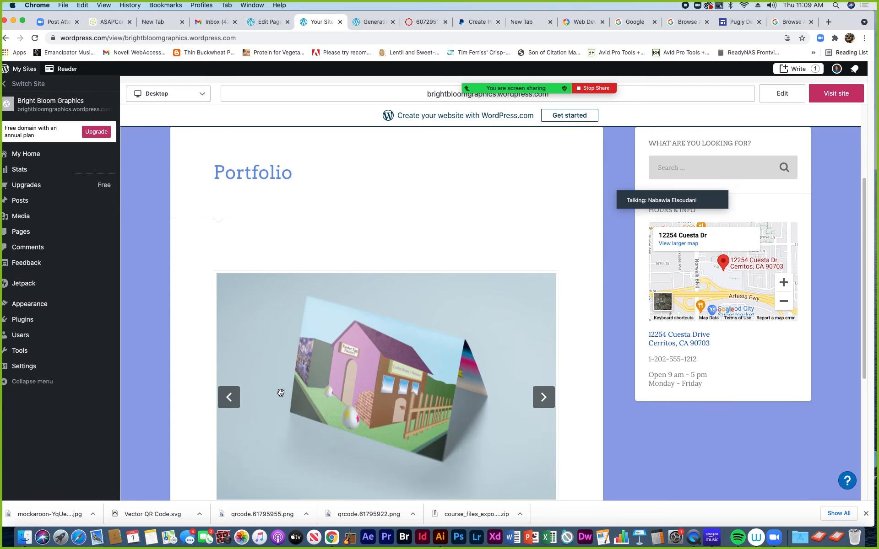
pyautogui.moveTo(26, 212)
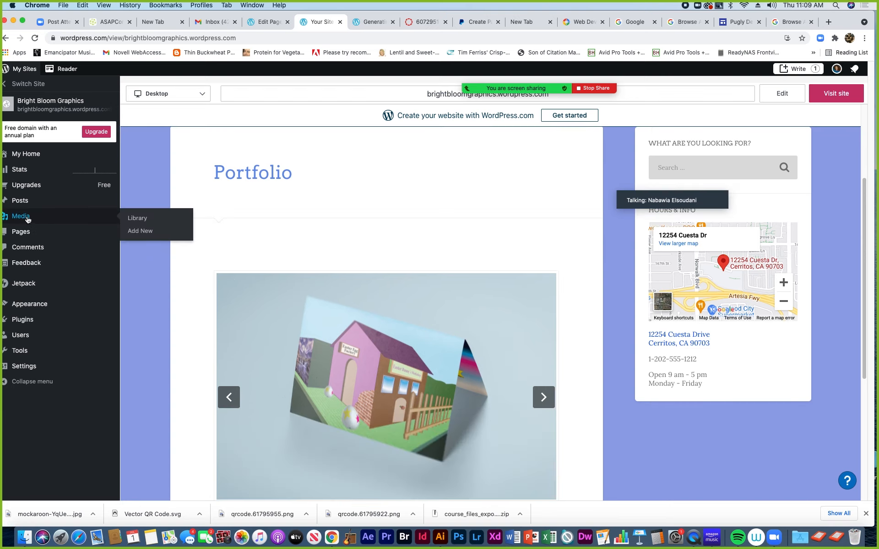
pyautogui.click(137, 218)
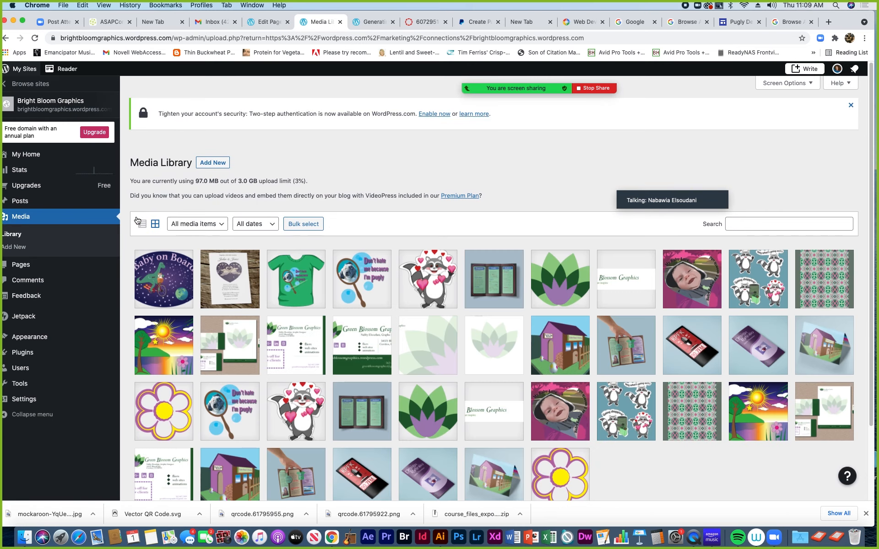
# Save the green pug T-shirt mockup into the images folder as Pugly-t-shirt-mockup-1.png
pyautogui.click(294, 281)
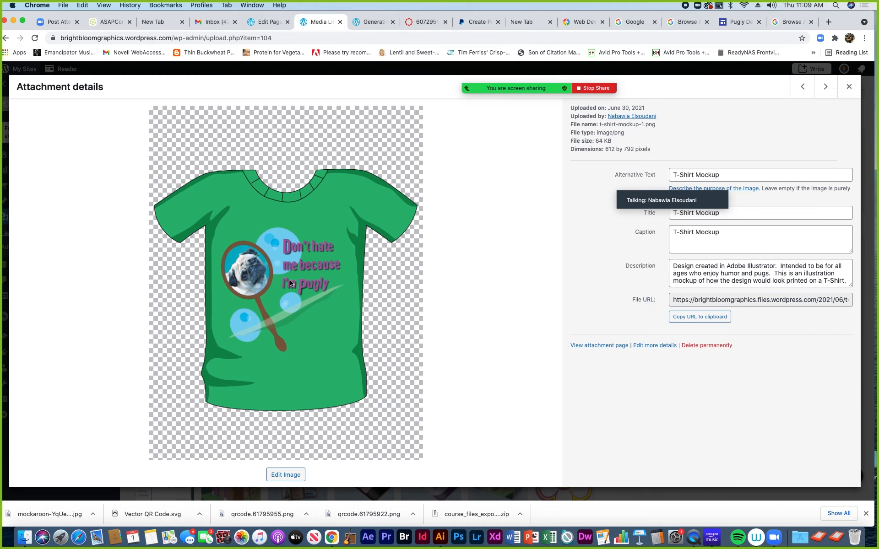
pyautogui.rightClick(292, 267)
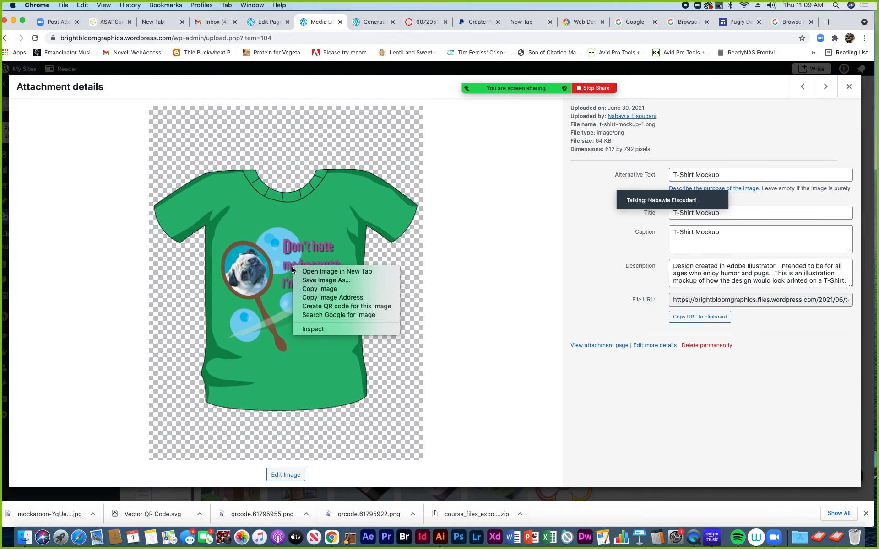
pyautogui.click(206, 355)
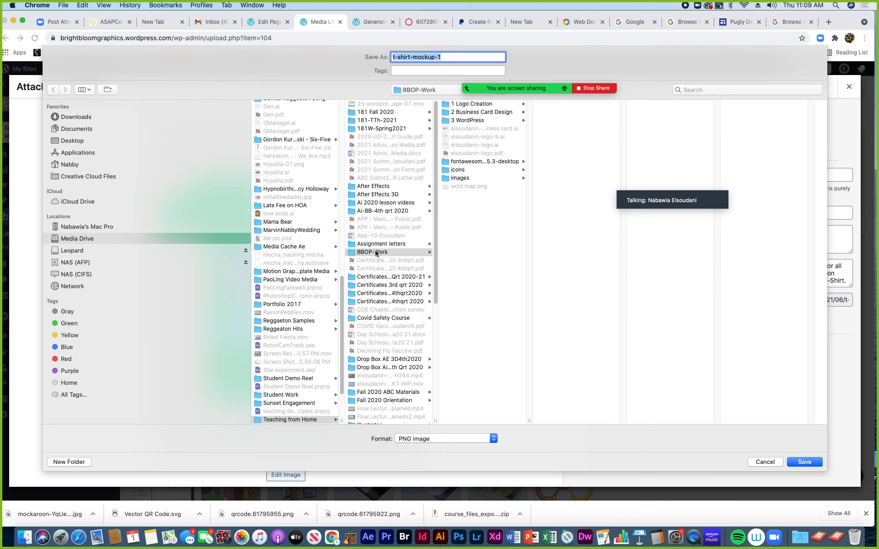
pyautogui.click(456, 179)
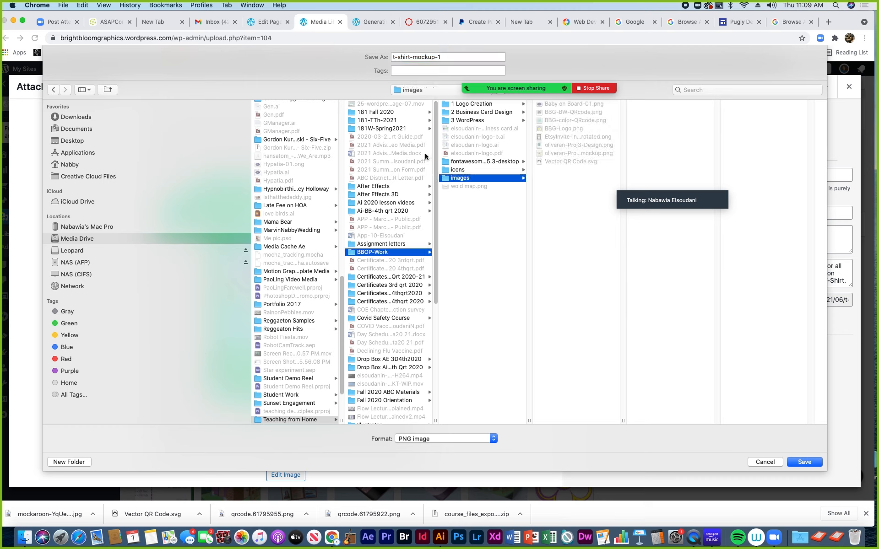
pyautogui.click(398, 58)
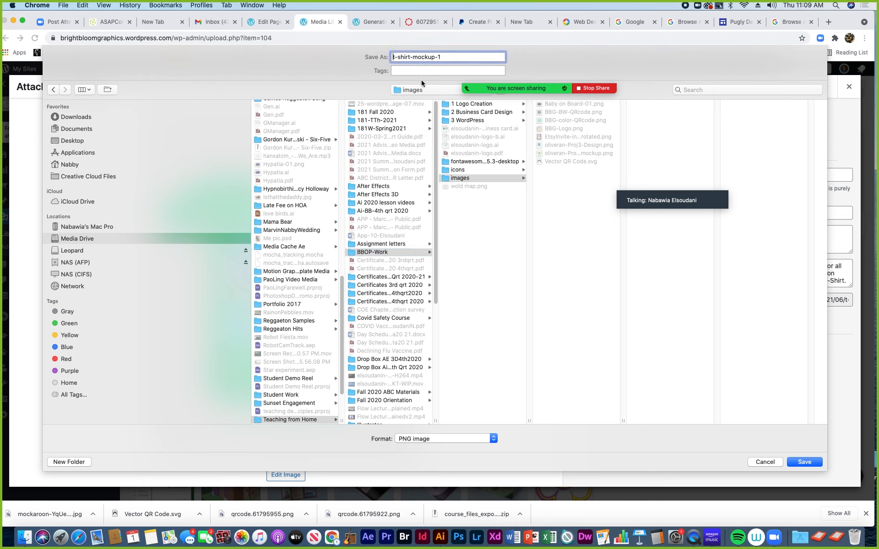
pyautogui.write('Pugly')
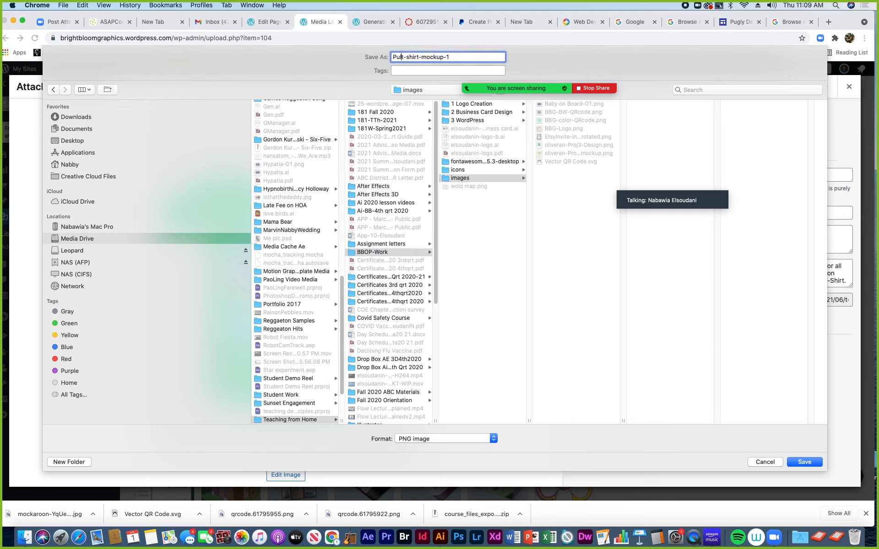
pyautogui.write('-')
pyautogui.click(810, 461)
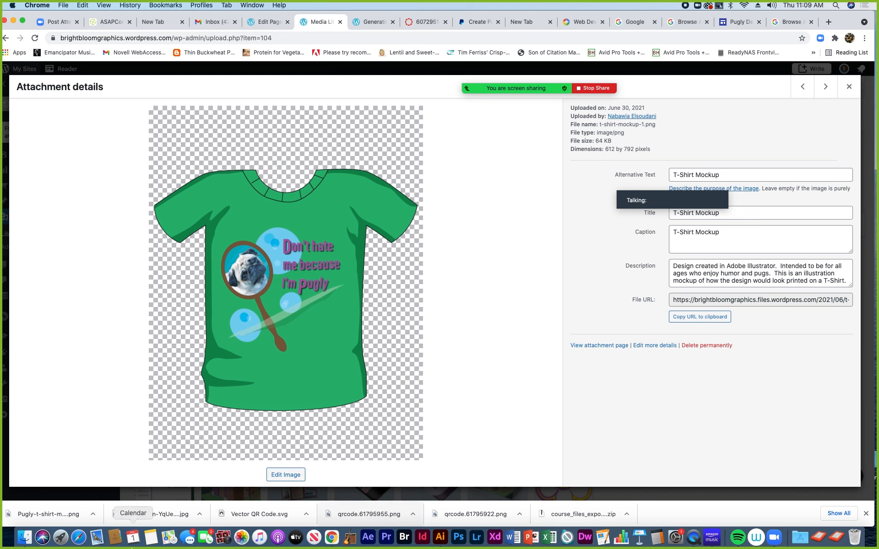
# Move the Finder window aside and return to the Pugly Design Payment site editor
pyautogui.click(25, 539)
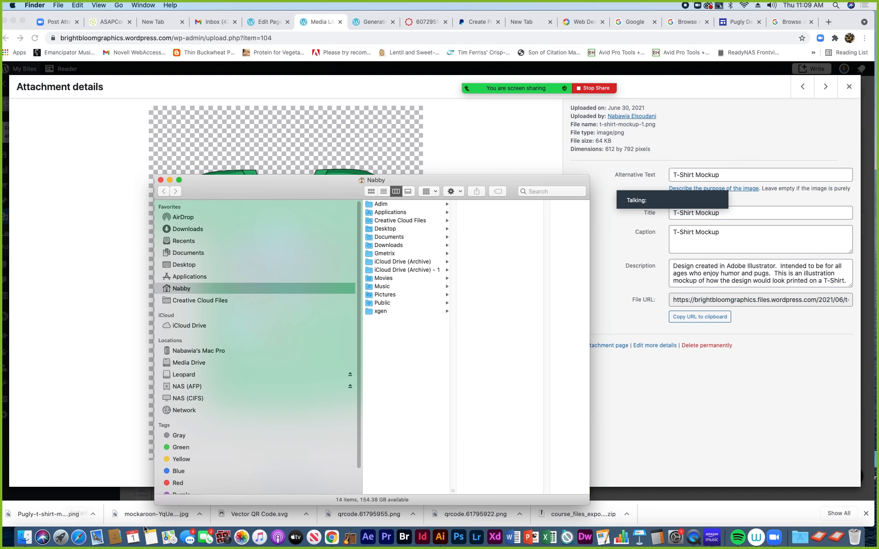
pyautogui.moveTo(506, 183); pyautogui.dragTo(480, 306)
pyautogui.click(707, 104)
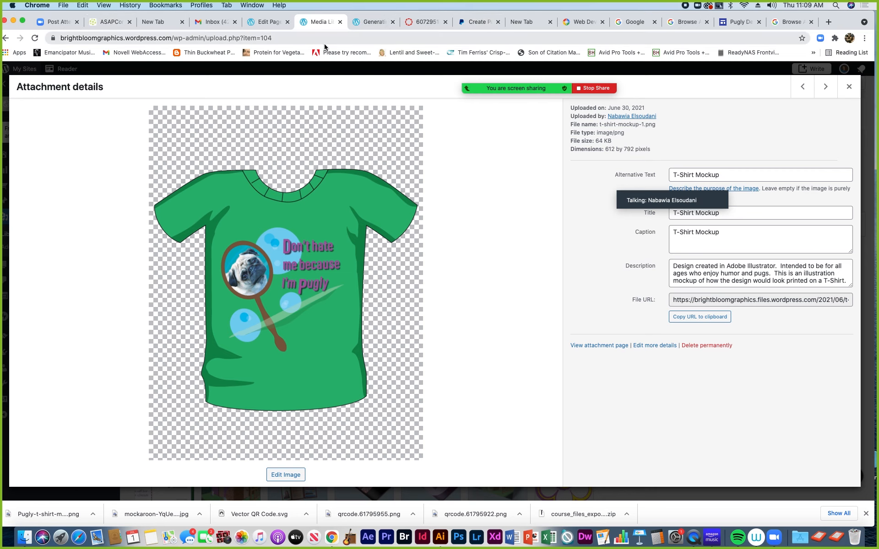
pyautogui.click(740, 23)
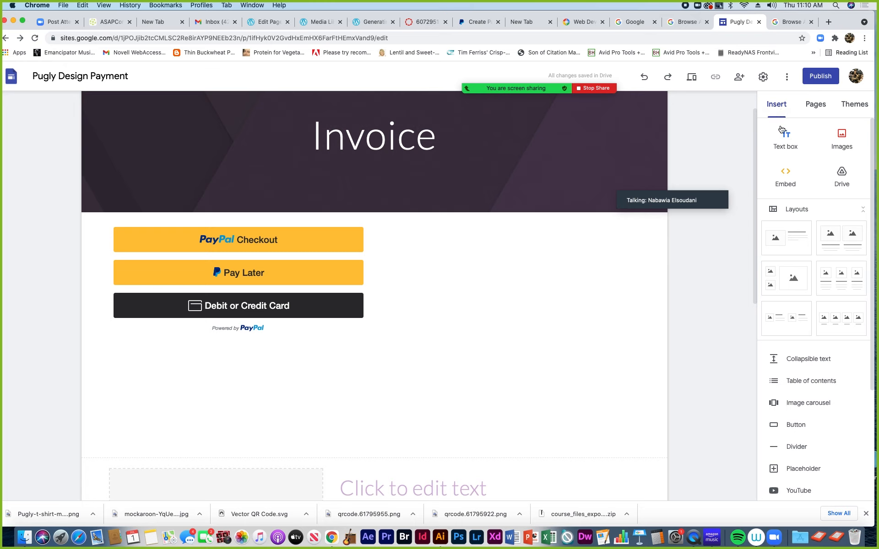
# Upload Pugly-t-shirt-mockup-1.png as an image on the Invoice page
pyautogui.click(843, 138)
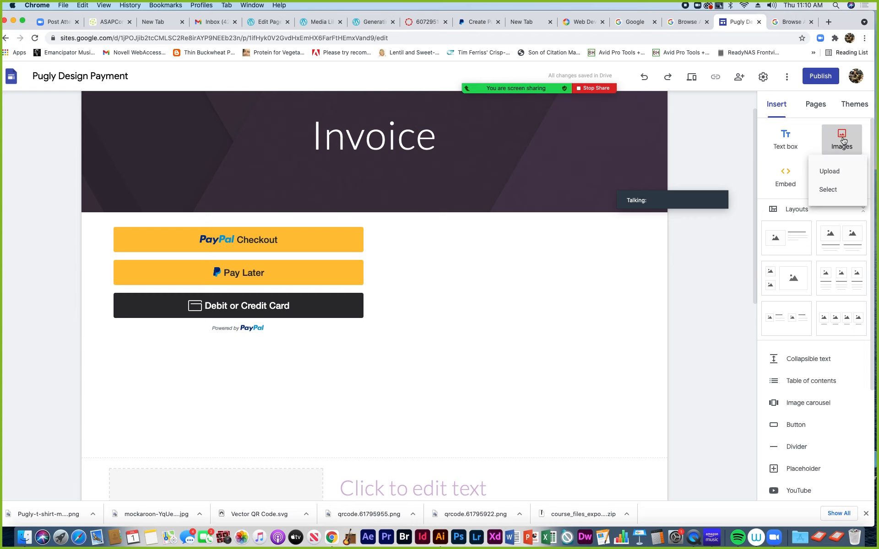
pyautogui.click(834, 172)
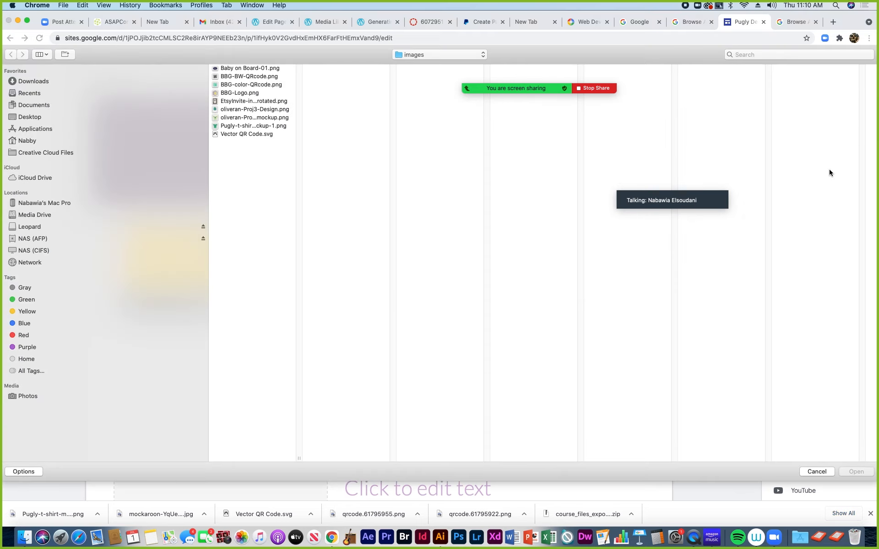
pyautogui.click(261, 126)
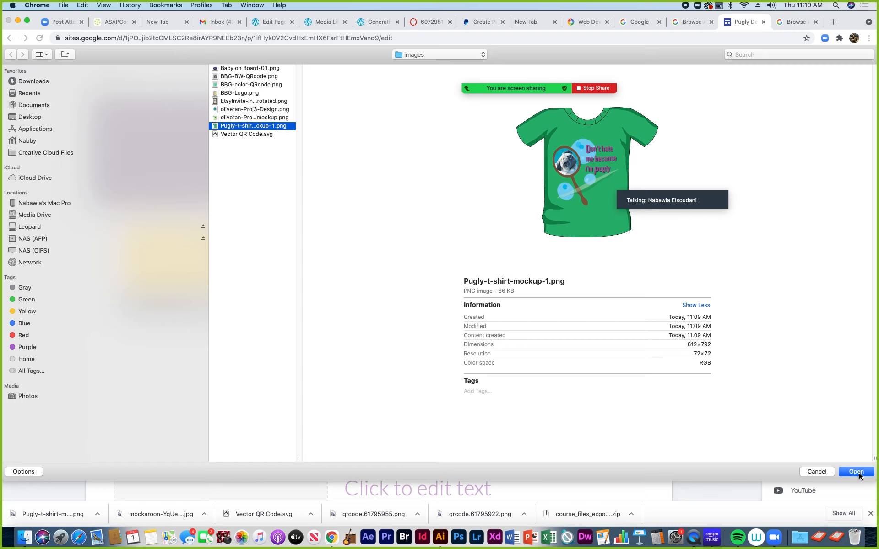
pyautogui.click(856, 472)
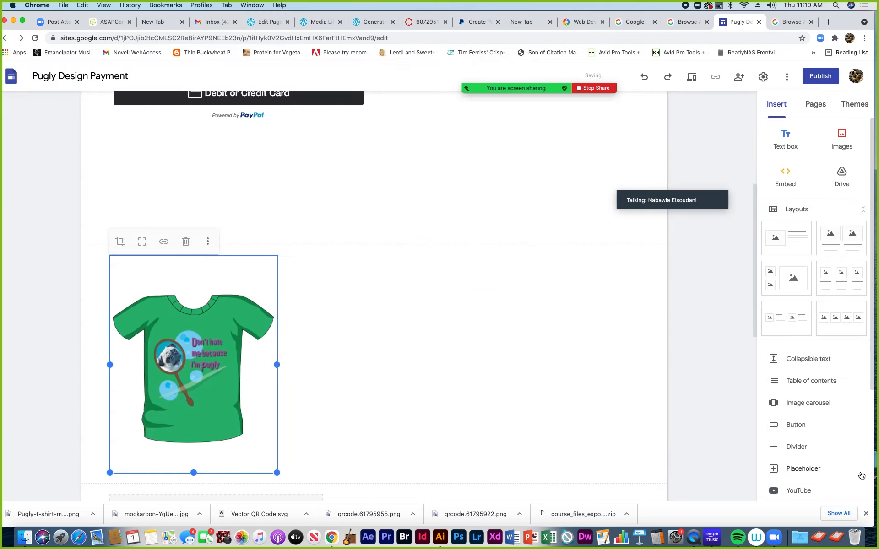
# Select the PayPal embed and the T-shirt image, checking the image's more-options menu
pyautogui.scroll(5, 322, 310)
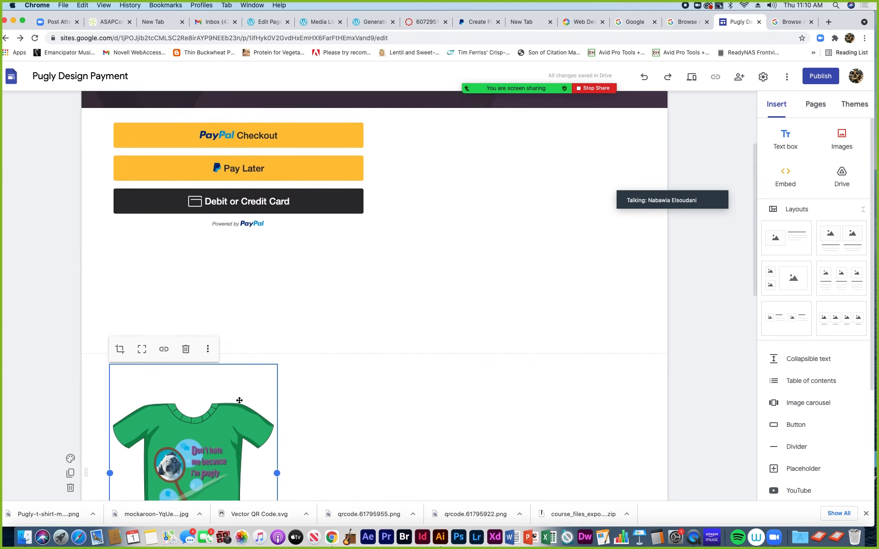
pyautogui.click(255, 316)
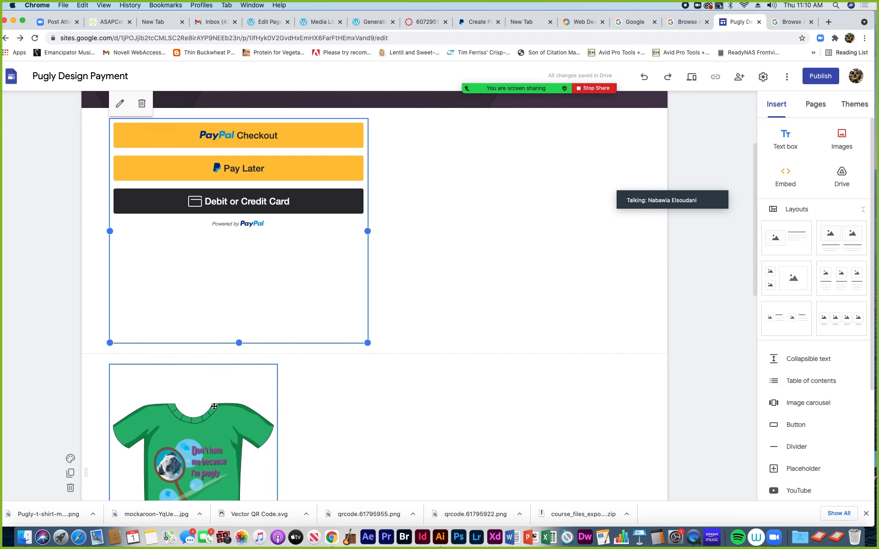
pyautogui.click(243, 403)
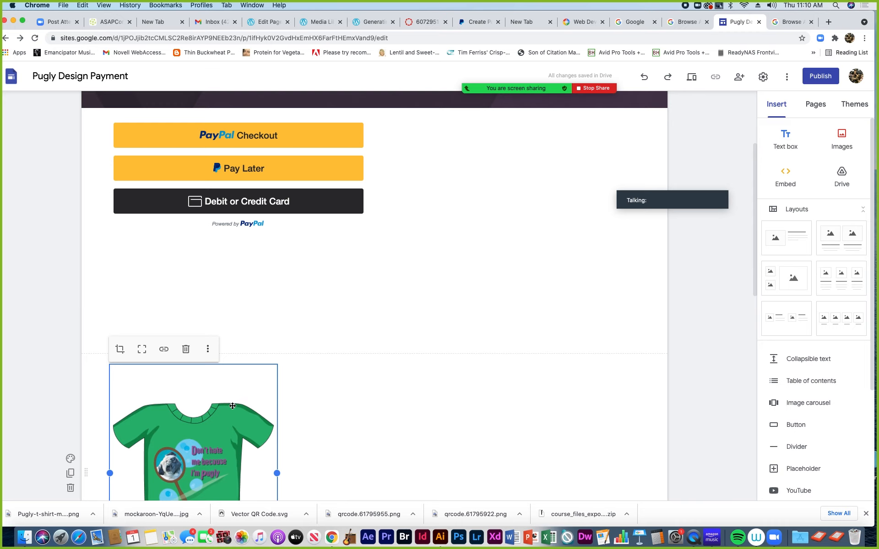
pyautogui.click(209, 351)
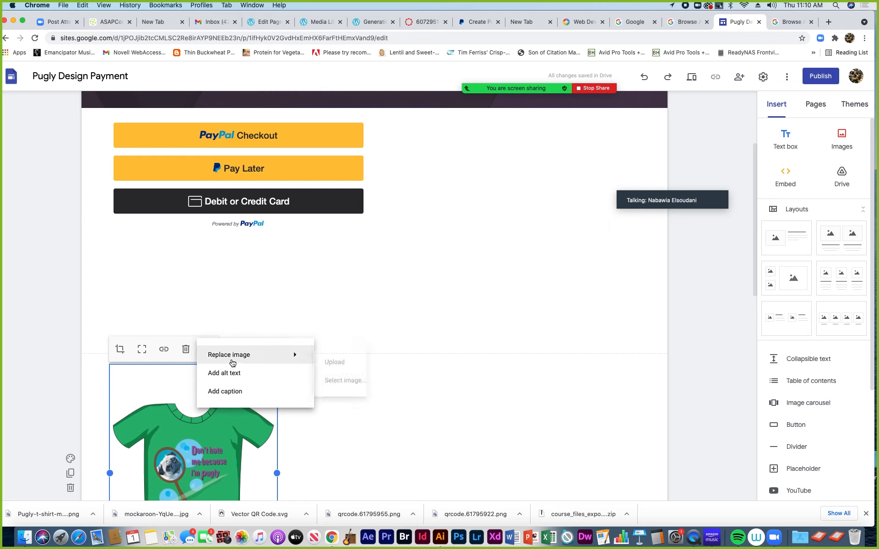
pyautogui.click(160, 374)
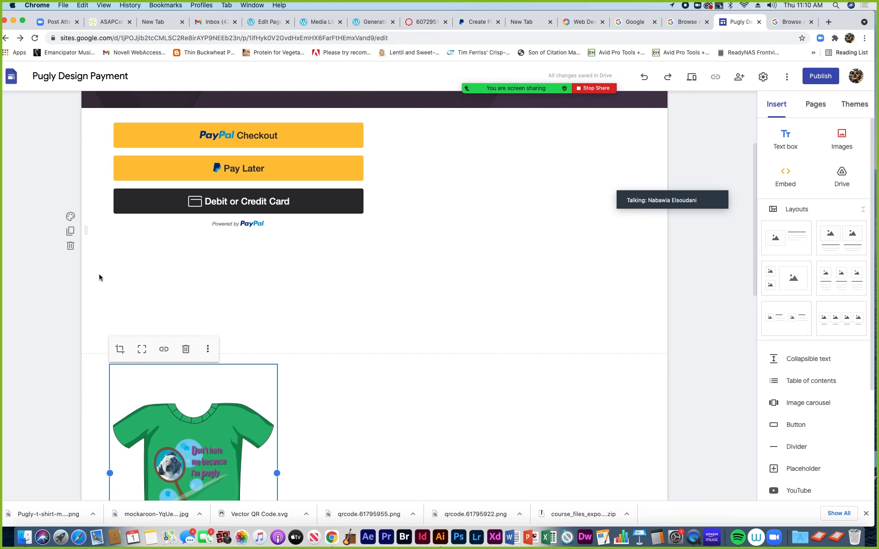
# Add a text box in the empty space beside the PayPal buttons
pyautogui.click(417, 232)
pyautogui.click(24, 537)
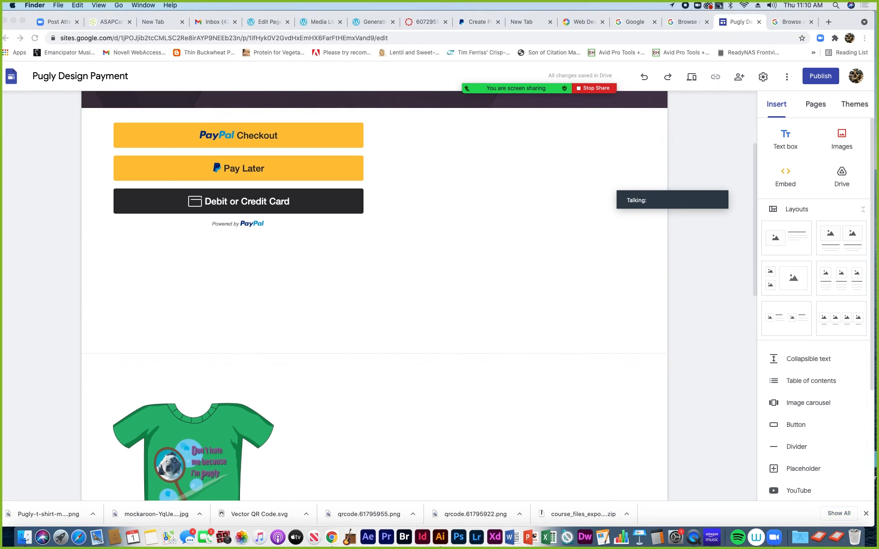
pyautogui.click(340, 232)
pyautogui.doubleClick(413, 229)
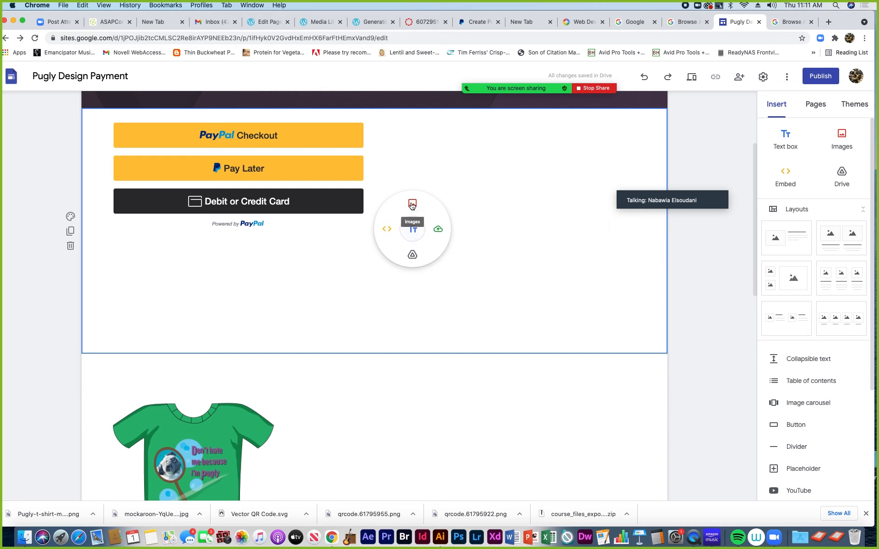
pyautogui.doubleClick(487, 224)
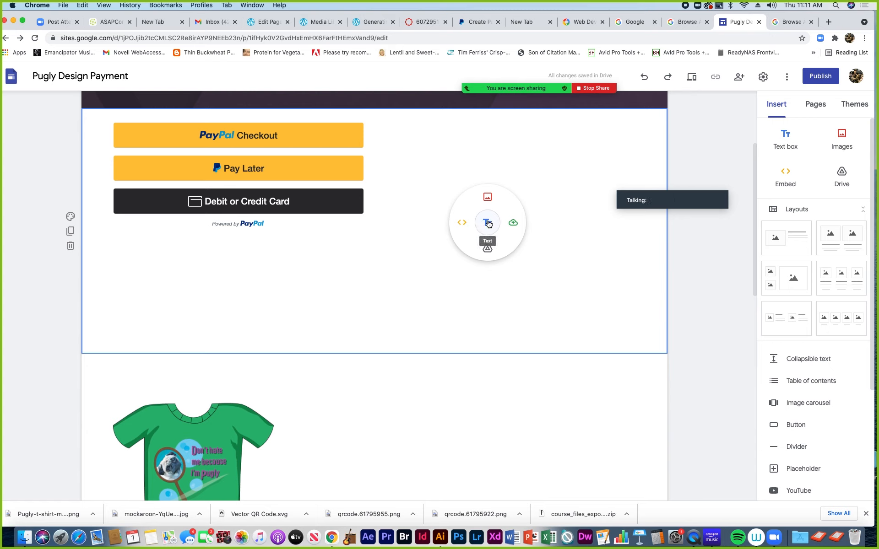
pyautogui.click(488, 223)
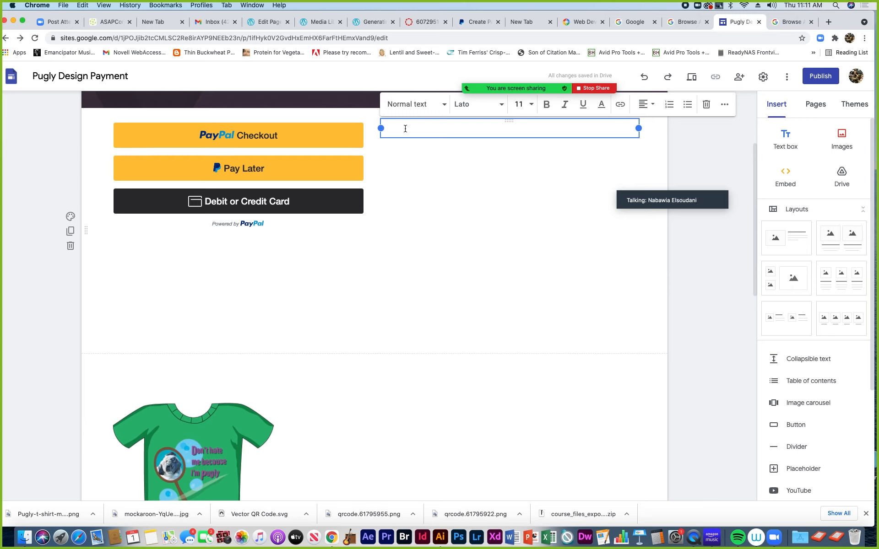
# Type 'You are about to purchase this one of a kind Pugly T-shirt Design' in the text box
pyautogui.write('You are about to Purcha')
pyautogui.press('BackSpace')
pyautogui.write('ase')
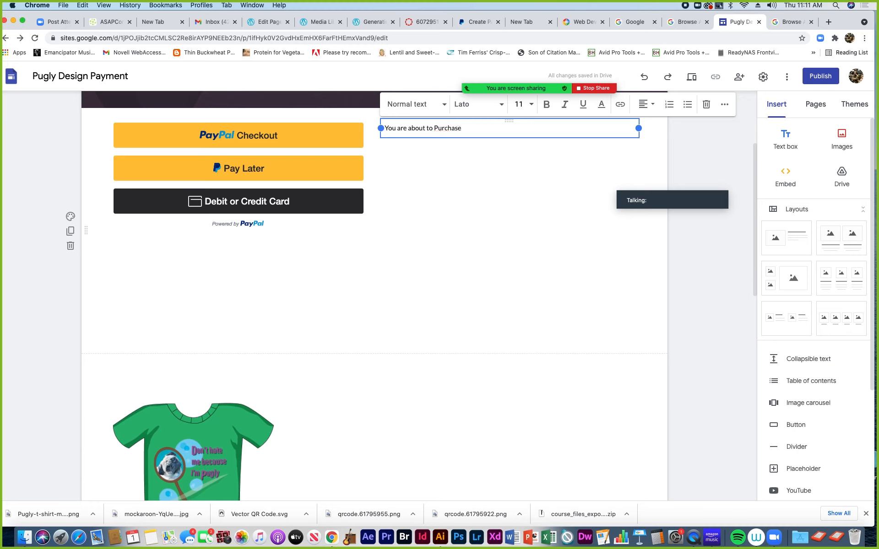
pyautogui.doubleClick(437, 128)
pyautogui.write('purchase this one of a kind Pugly')
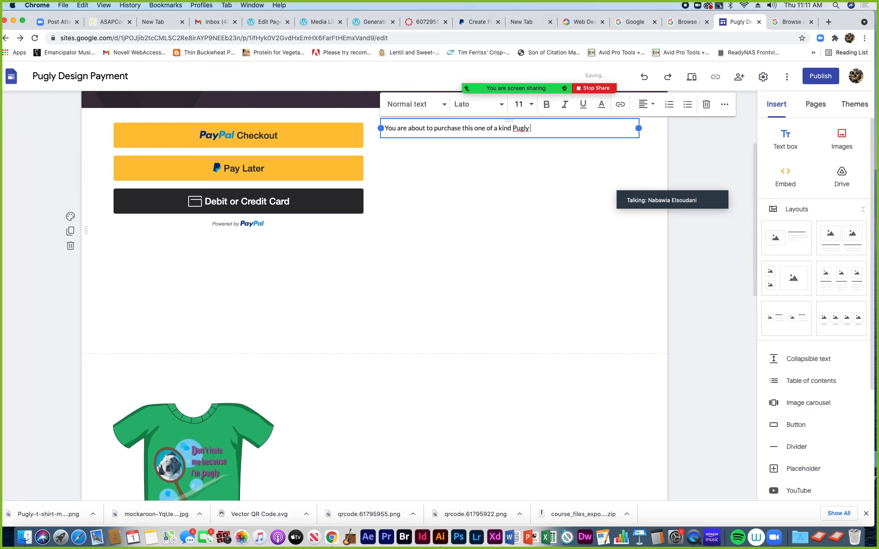
pyautogui.write('-shirt Design')
pyautogui.click(435, 166)
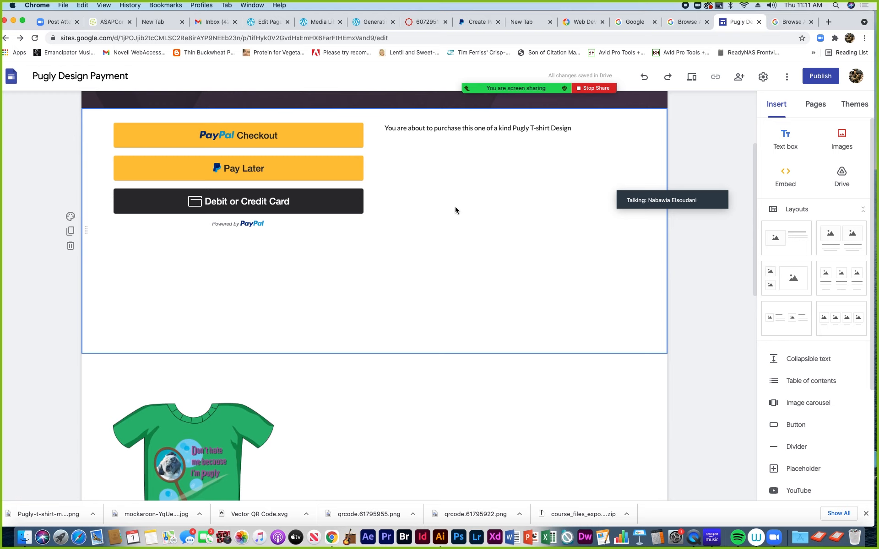
pyautogui.doubleClick(482, 200)
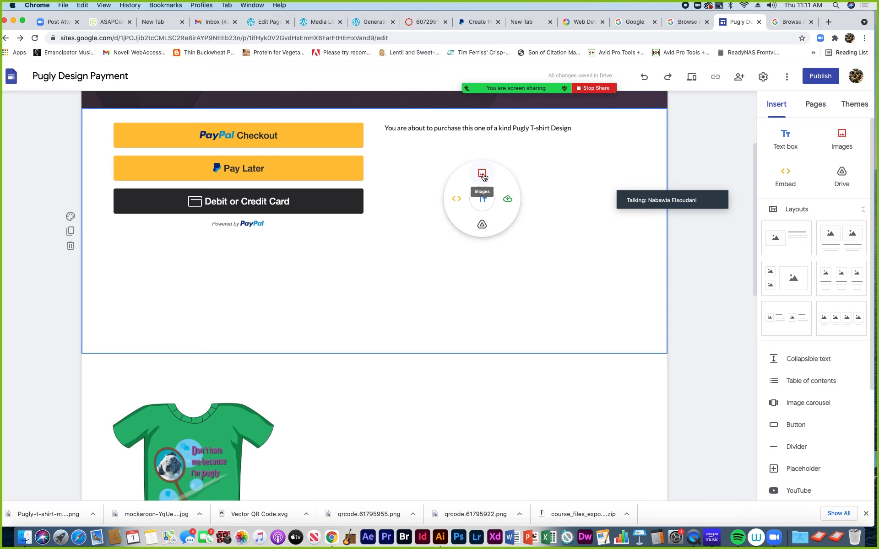
pyautogui.click(481, 175)
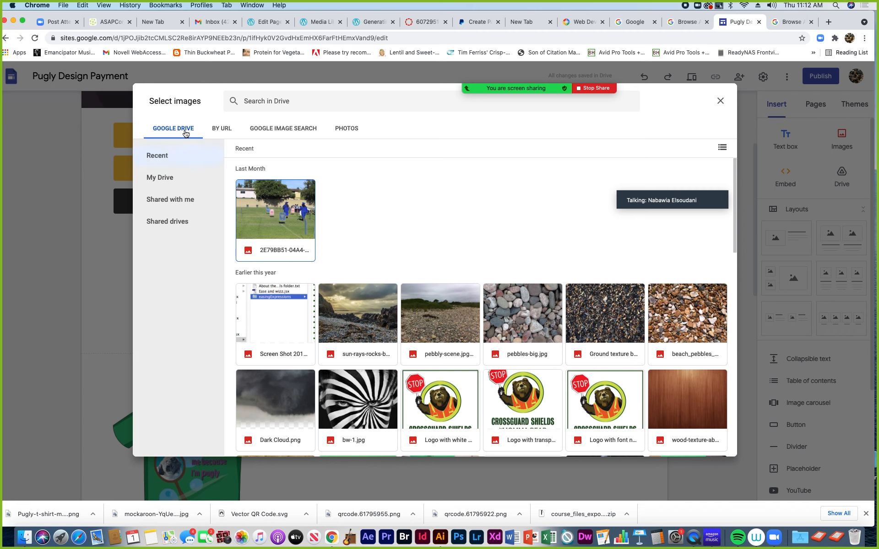
pyautogui.click(346, 131)
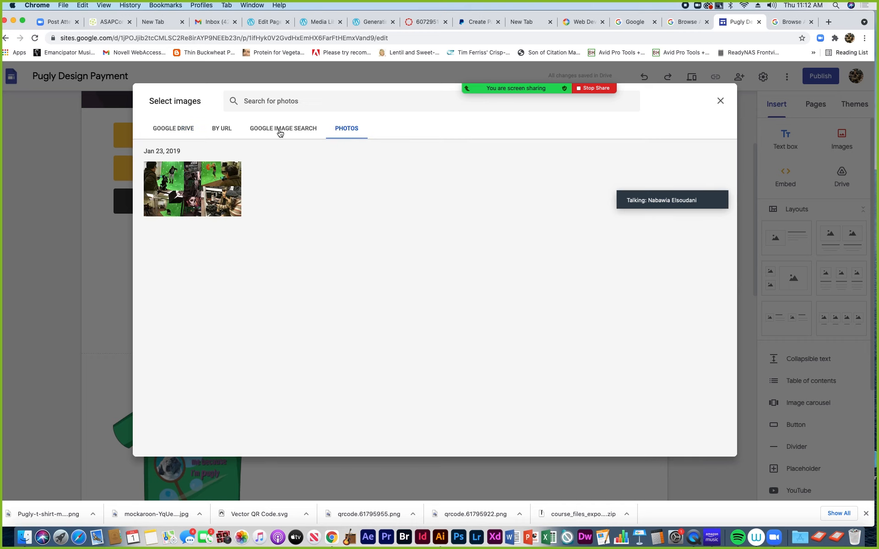
pyautogui.click(186, 132)
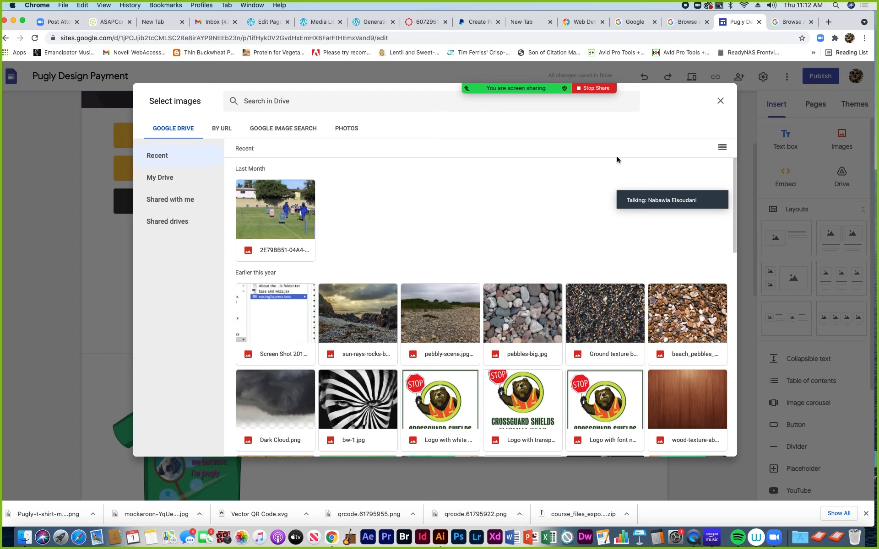
pyautogui.click(722, 148)
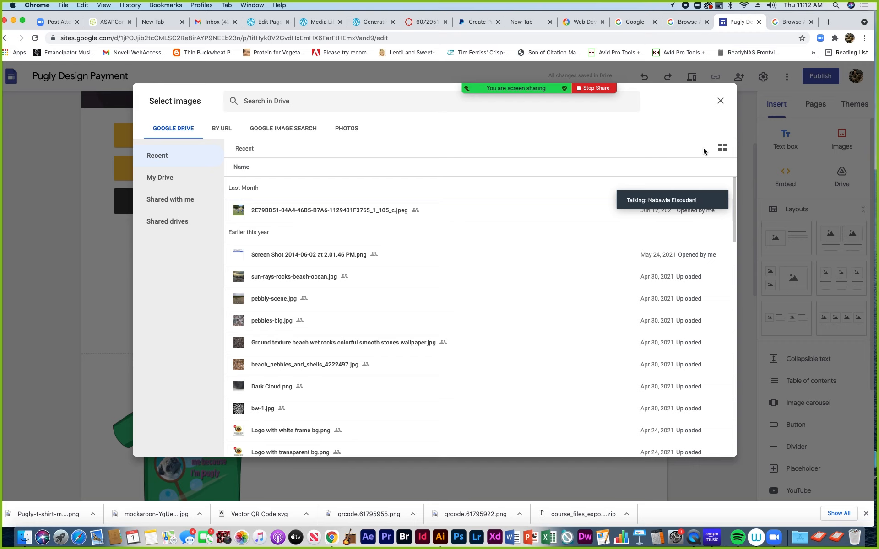
pyautogui.click(720, 100)
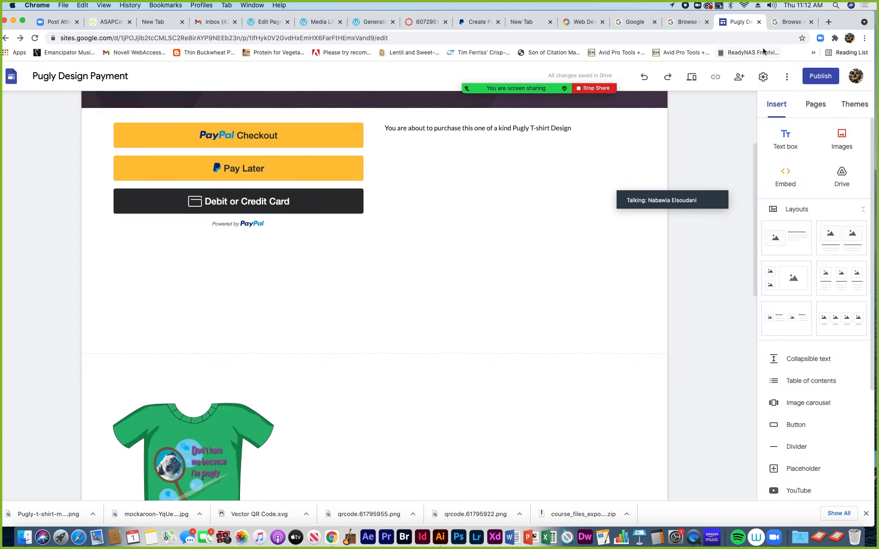
# In a new tab, switch to a different Google account and open its Google Drive
pyautogui.click(828, 23)
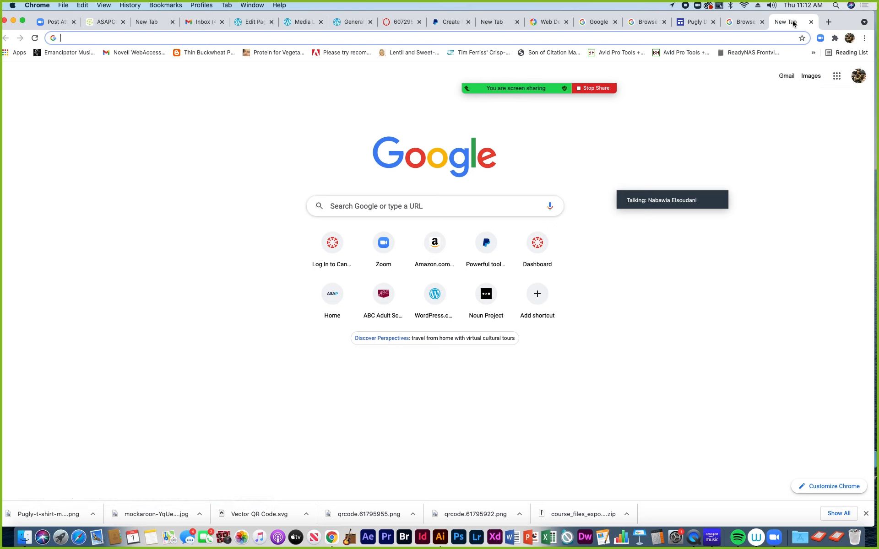
pyautogui.click(858, 77)
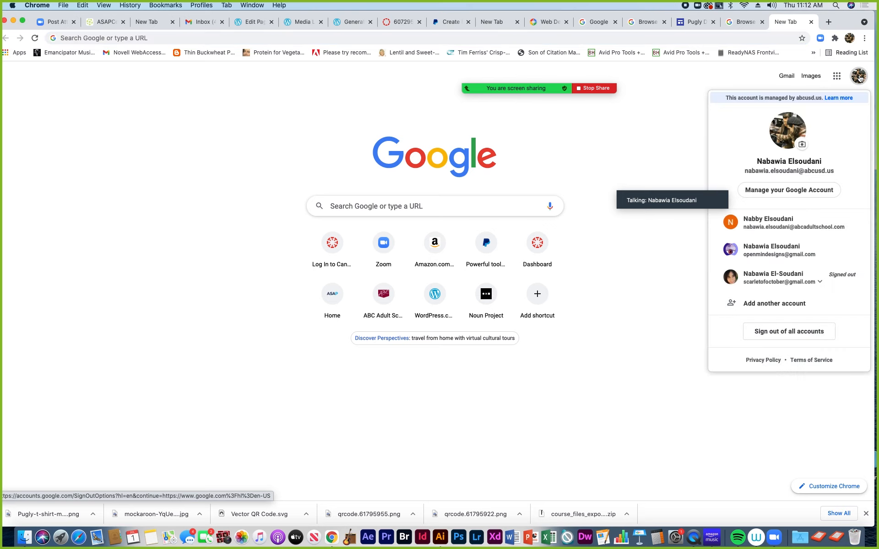
pyautogui.click(729, 255)
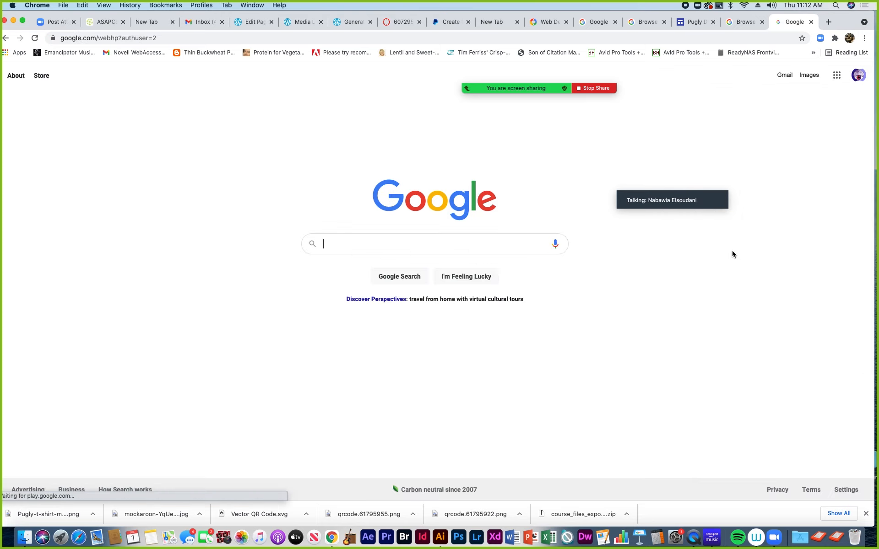
pyautogui.click(835, 78)
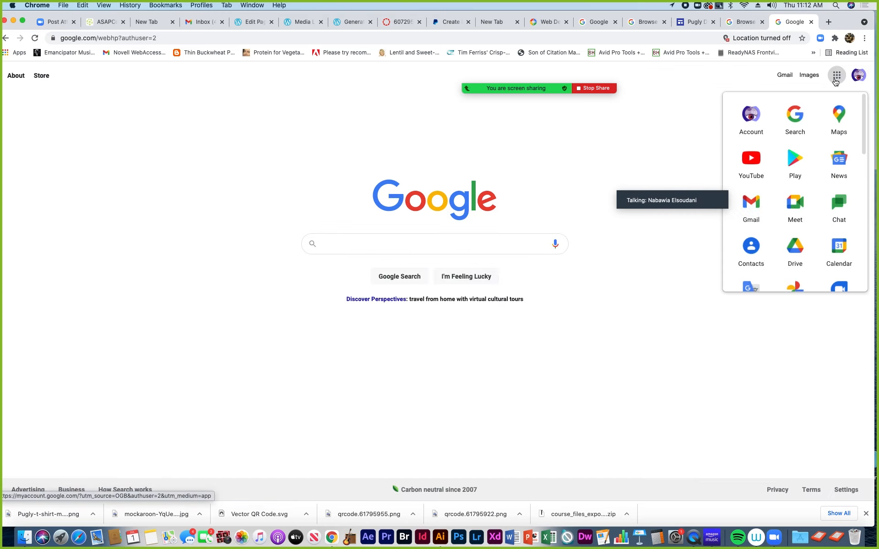
pyautogui.moveTo(864, 133); pyautogui.dragTo(856, 183)
pyautogui.scroll(5, 855, 183)
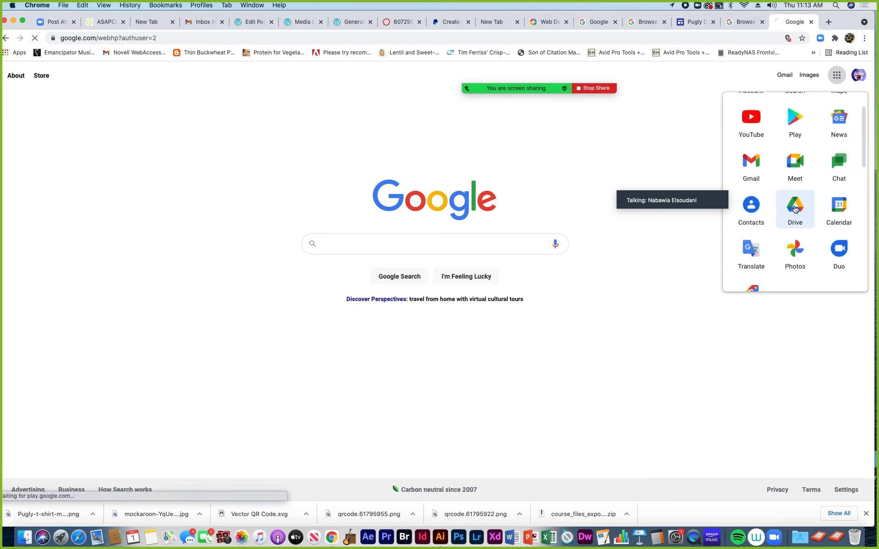
pyautogui.click(794, 208)
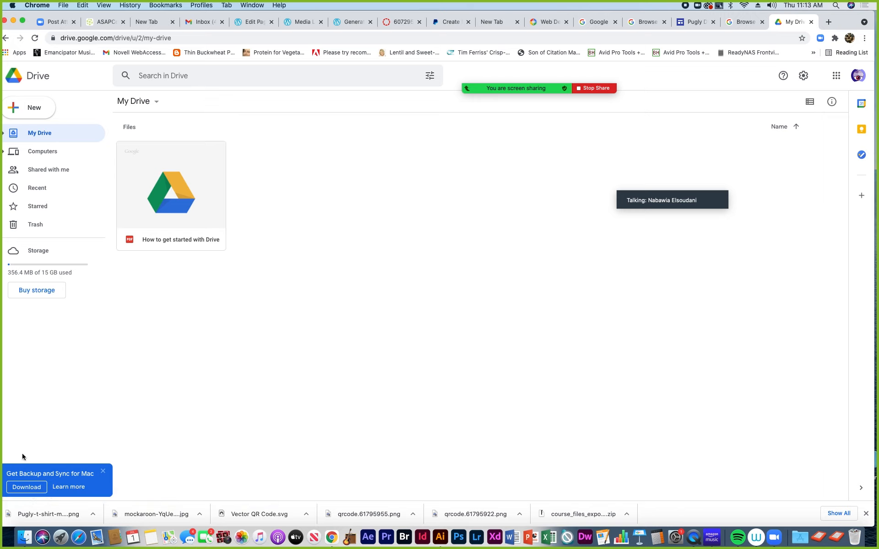
# Drag Pugly-t-shirt-mockup-1.png from Media Drive > Teaching from Home > BBOP-Work > images into My Drive
pyautogui.click(23, 538)
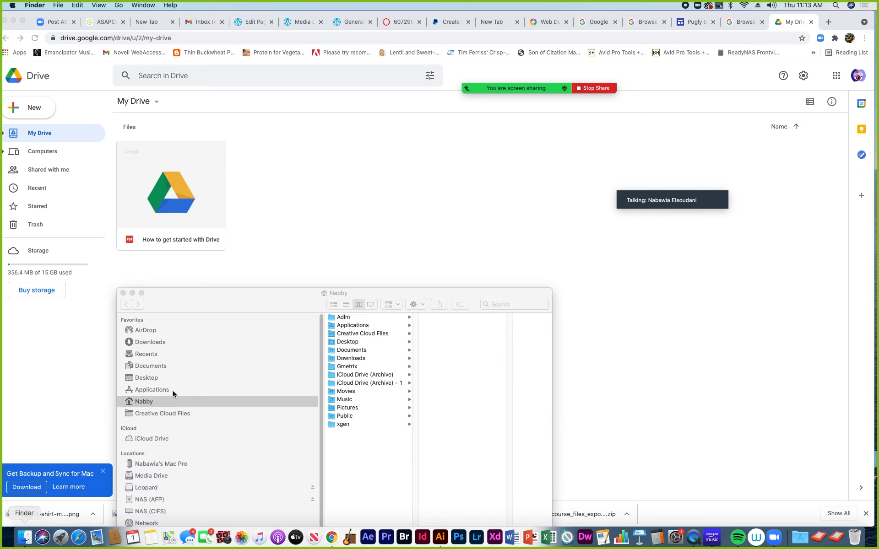
pyautogui.moveTo(243, 299); pyautogui.dragTo(376, 179)
pyautogui.click(284, 356)
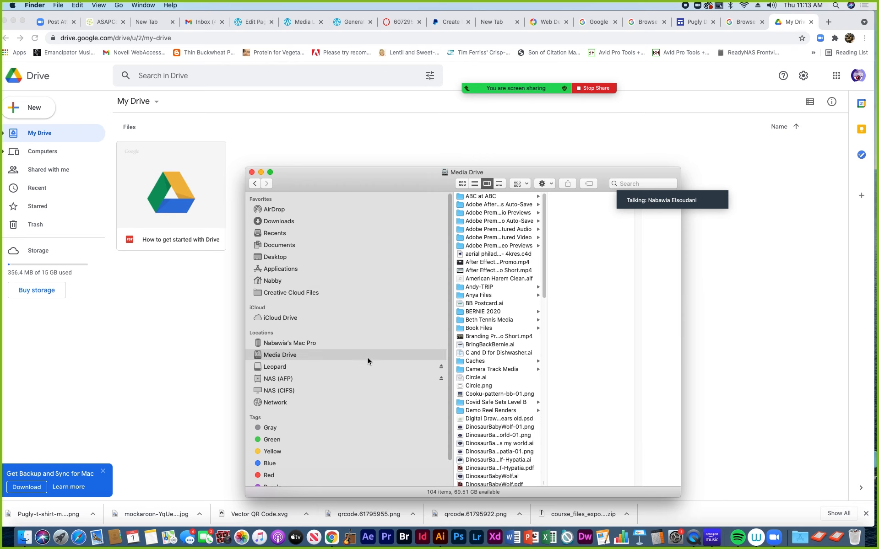
pyautogui.doubleClick(543, 484)
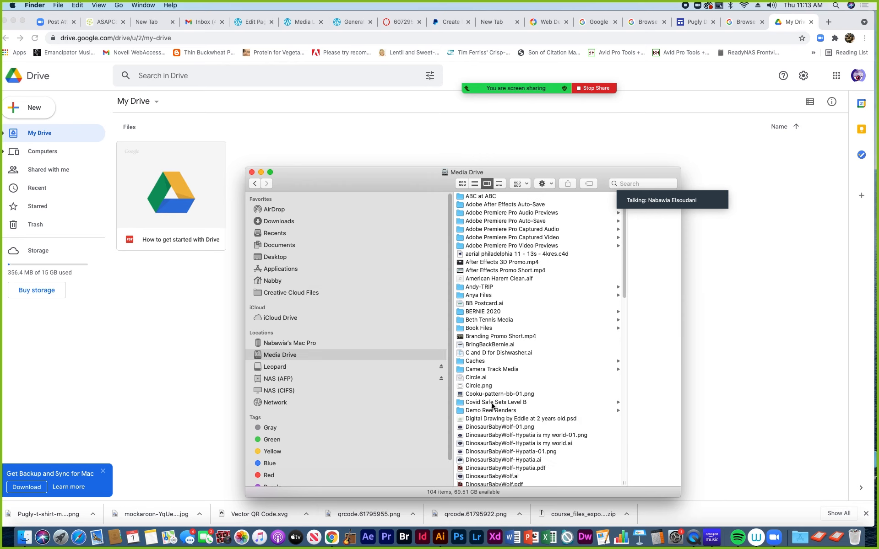
pyautogui.scroll(-15, 490, 408)
pyautogui.scroll(-8, 485, 412)
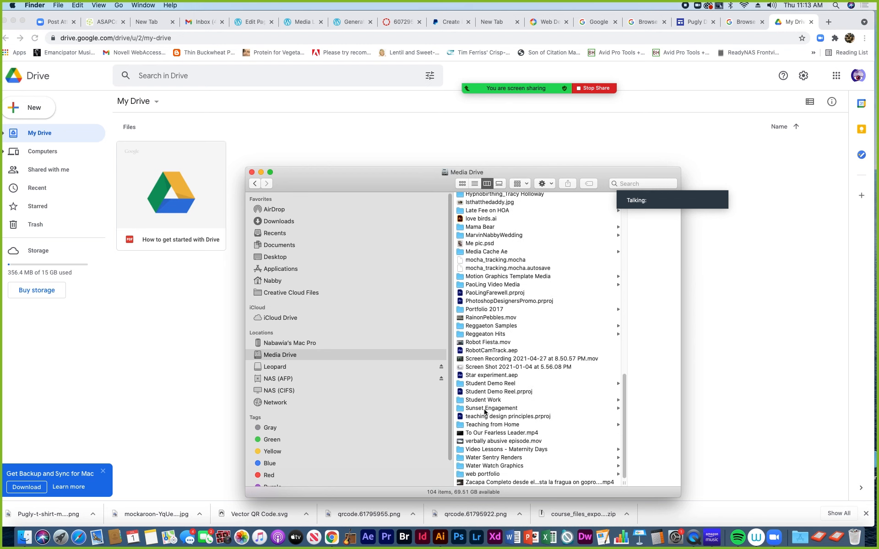
pyautogui.click(477, 425)
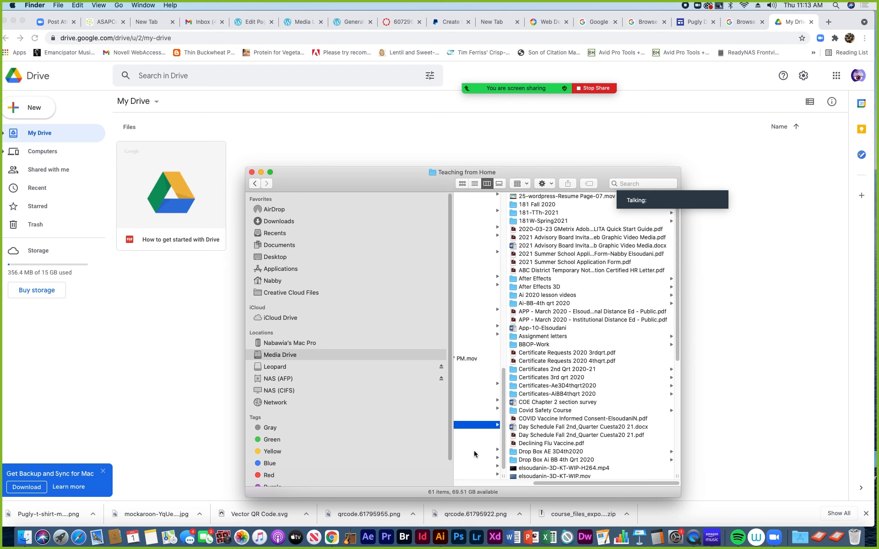
pyautogui.click(530, 345)
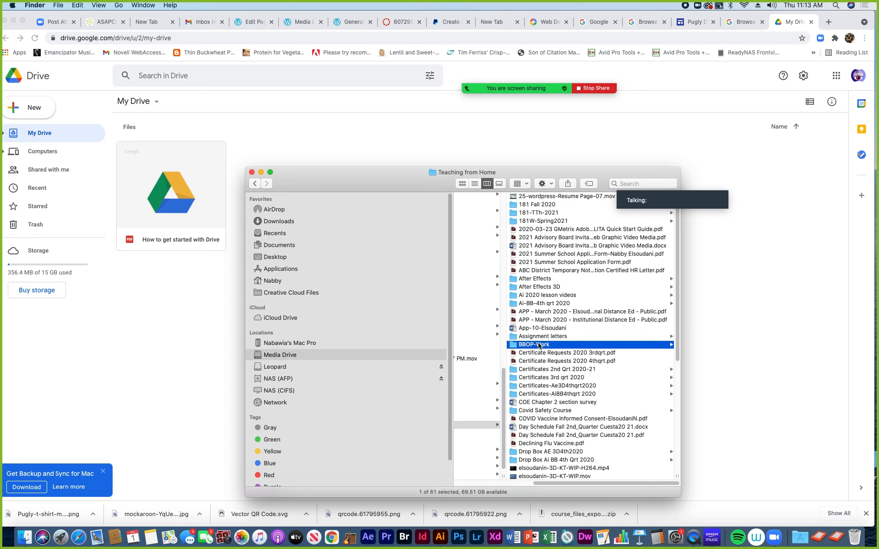
pyautogui.click(528, 270)
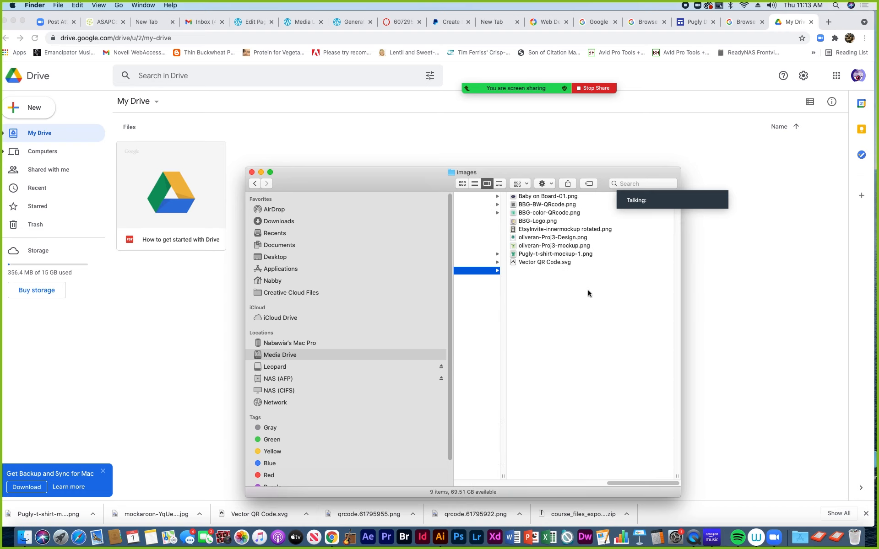
pyautogui.click(534, 255)
pyautogui.moveTo(403, 181); pyautogui.dragTo(434, 334)
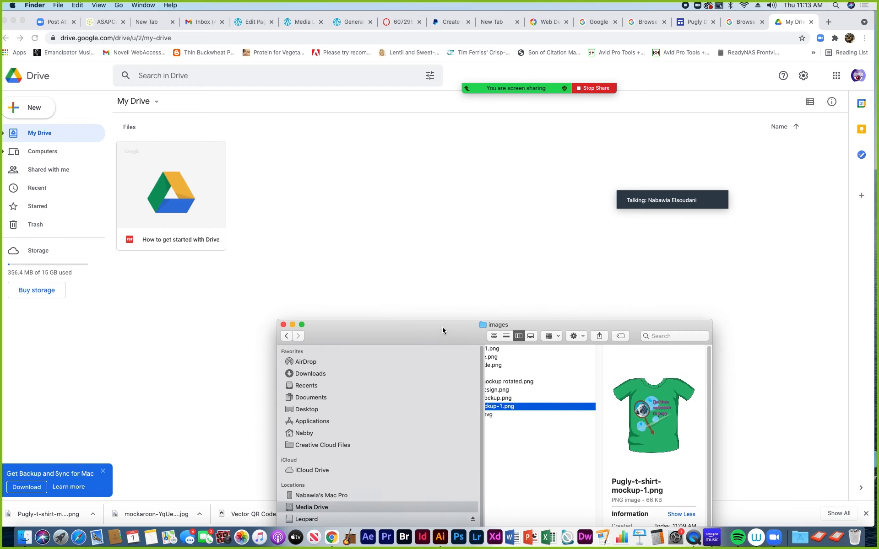
pyautogui.moveTo(512, 409); pyautogui.dragTo(356, 230)
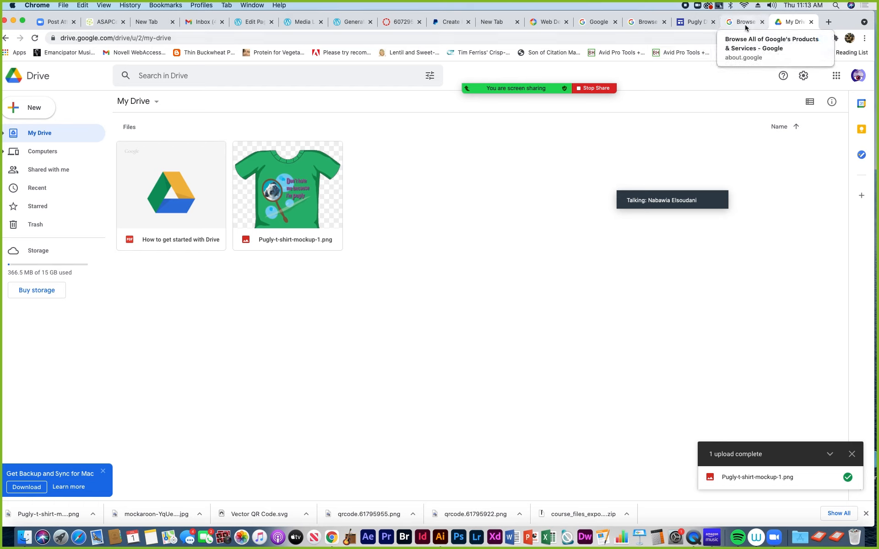
# Start inserting an image beside the PayPal buttons, browse My Drive and Google Images, then close the picker
pyautogui.moveTo(475, 78)
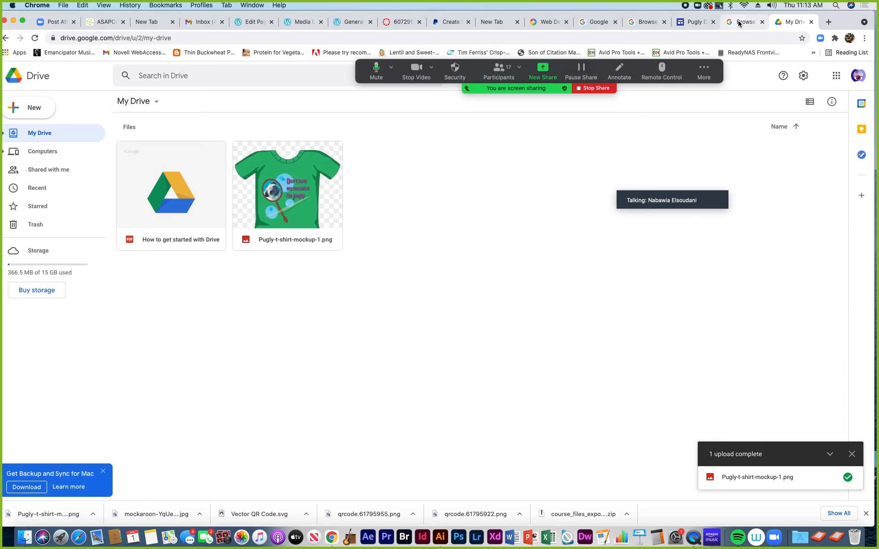
pyautogui.click(693, 25)
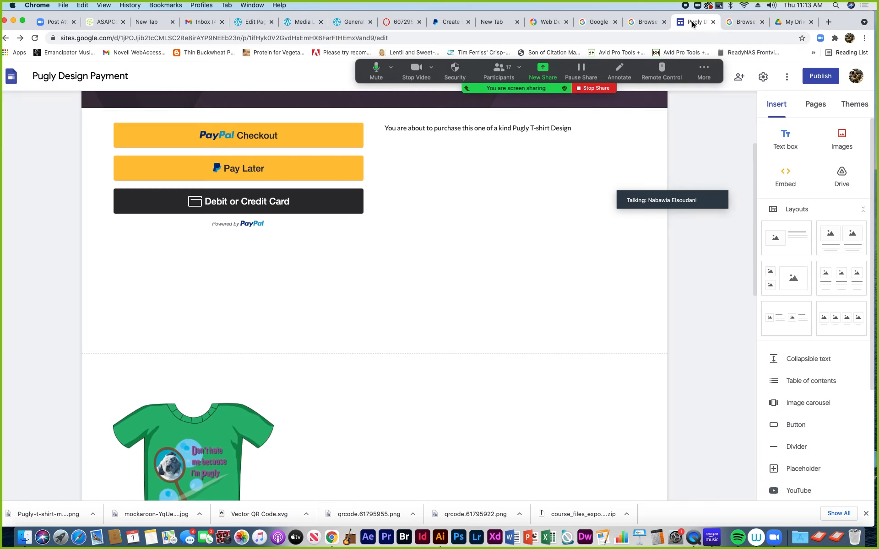
pyautogui.click(491, 220)
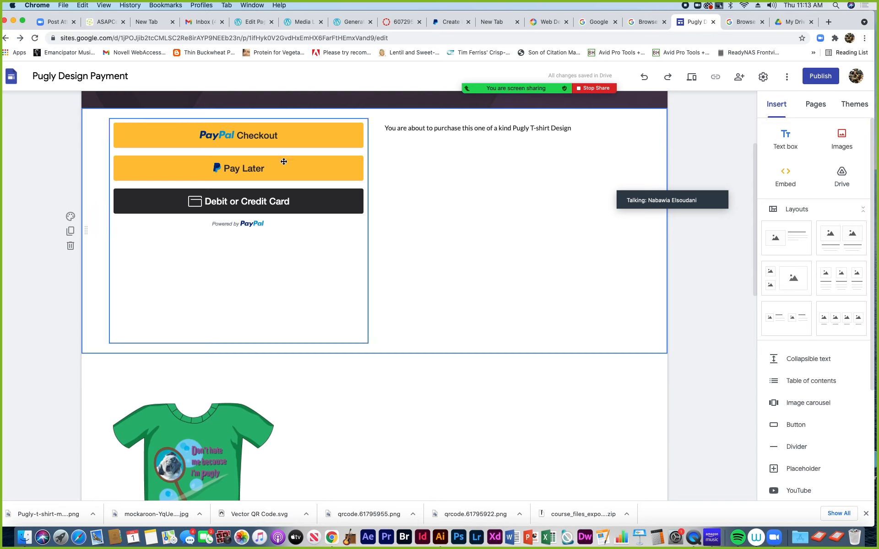
pyautogui.doubleClick(474, 213)
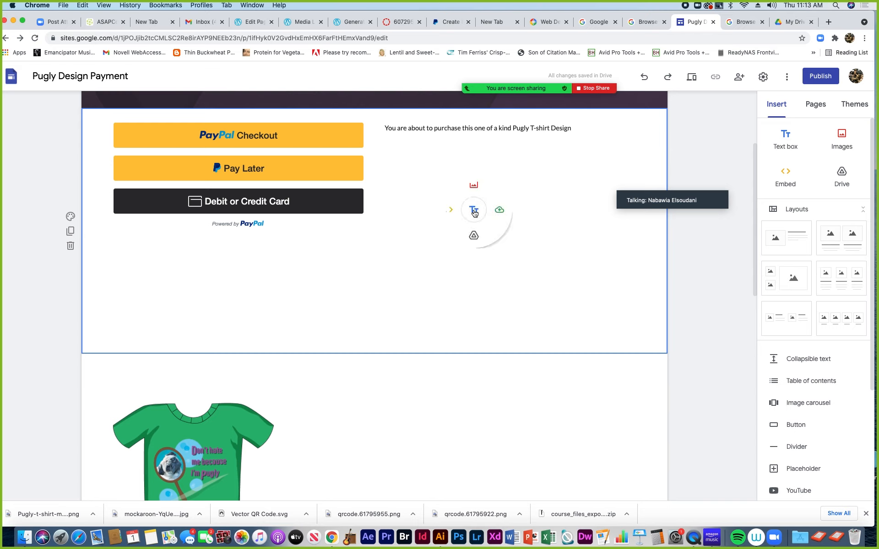
pyautogui.click(474, 185)
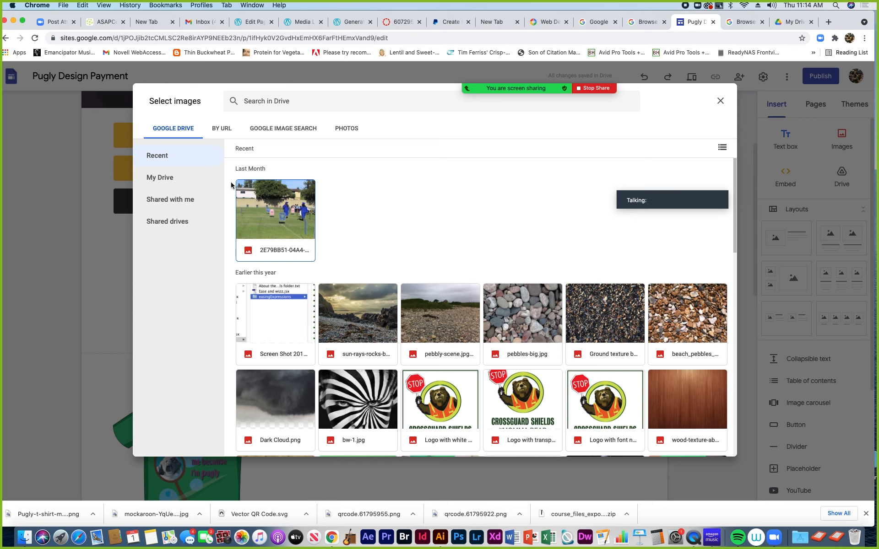
pyautogui.click(168, 181)
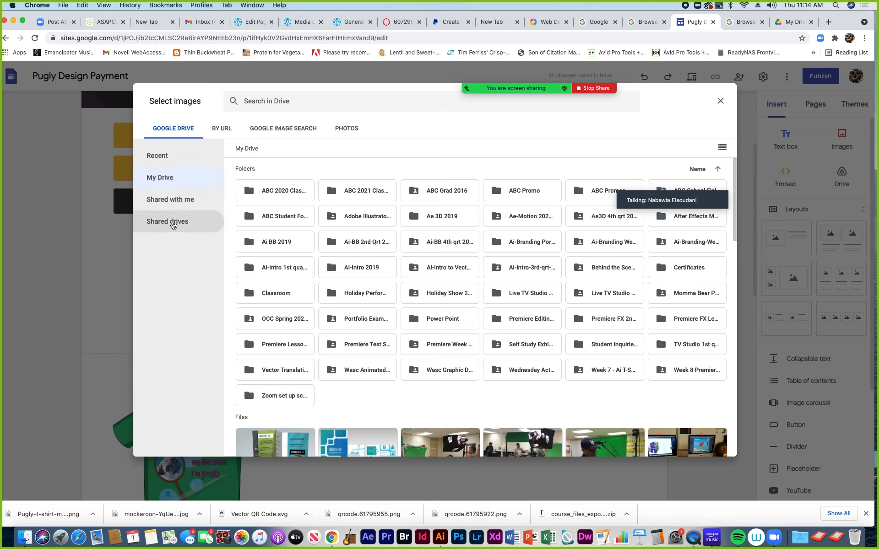
pyautogui.click(287, 129)
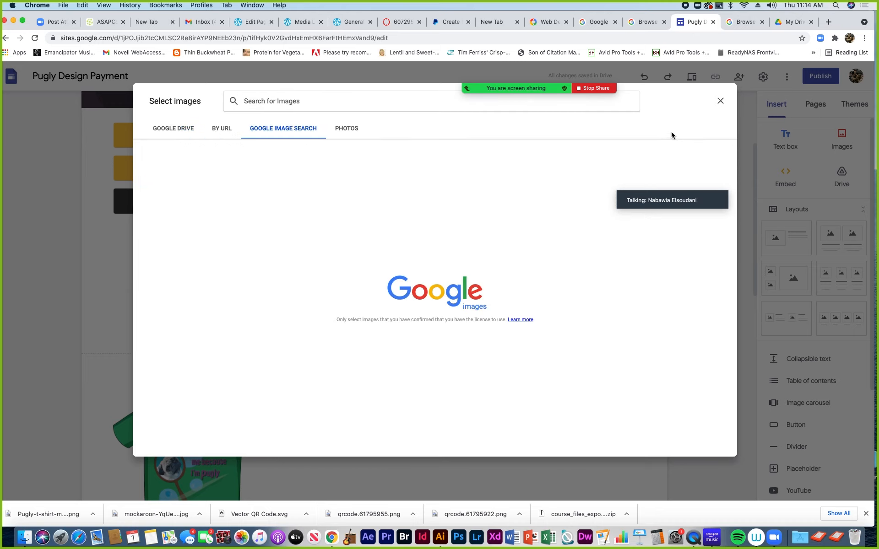
pyautogui.click(719, 101)
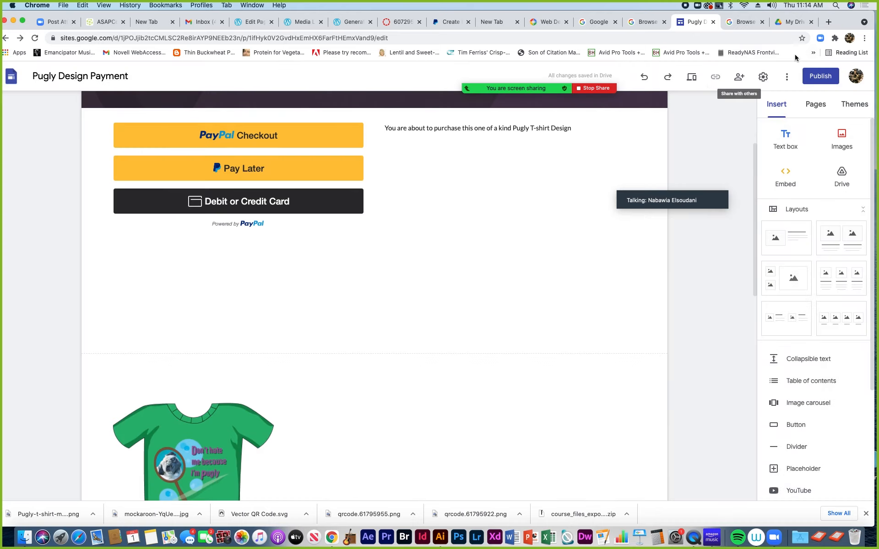
# Open Google Drive's My Drive for the original account in a new tab
pyautogui.click(803, 23)
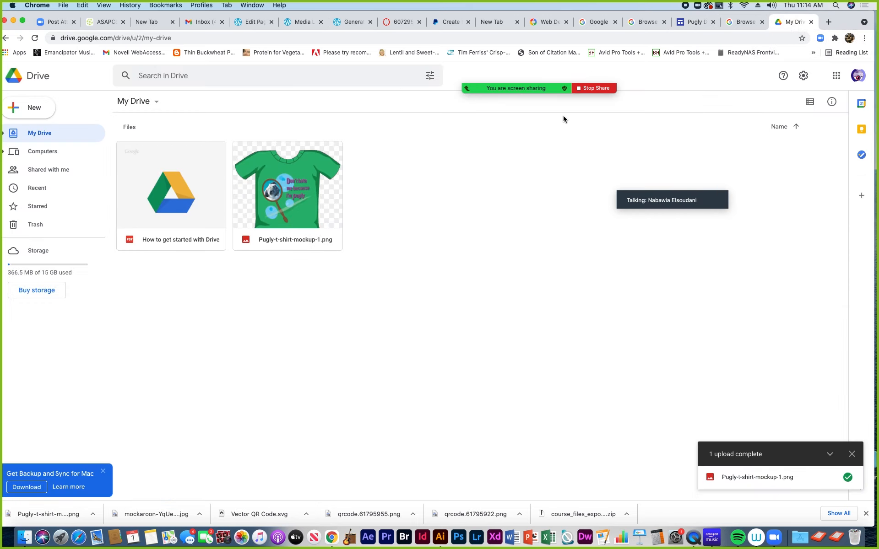
pyautogui.click(828, 22)
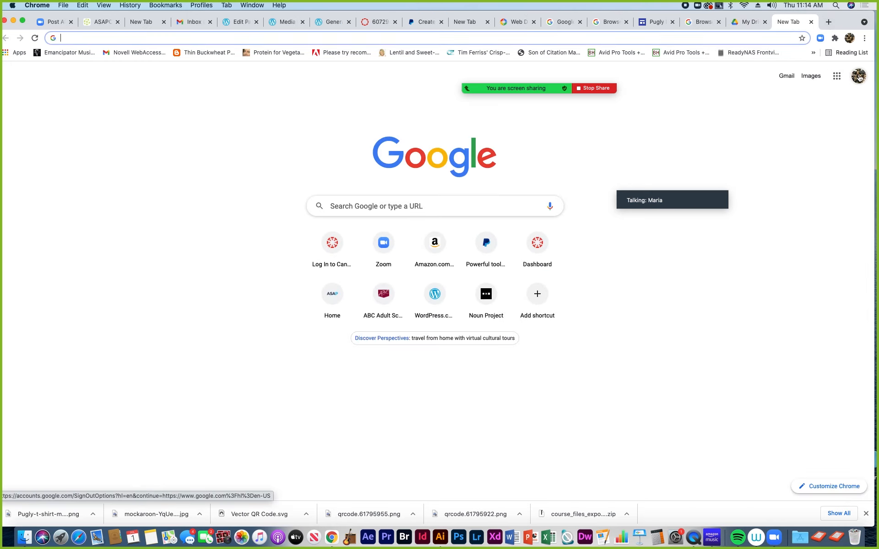
pyautogui.click(836, 80)
pyautogui.click(836, 80)
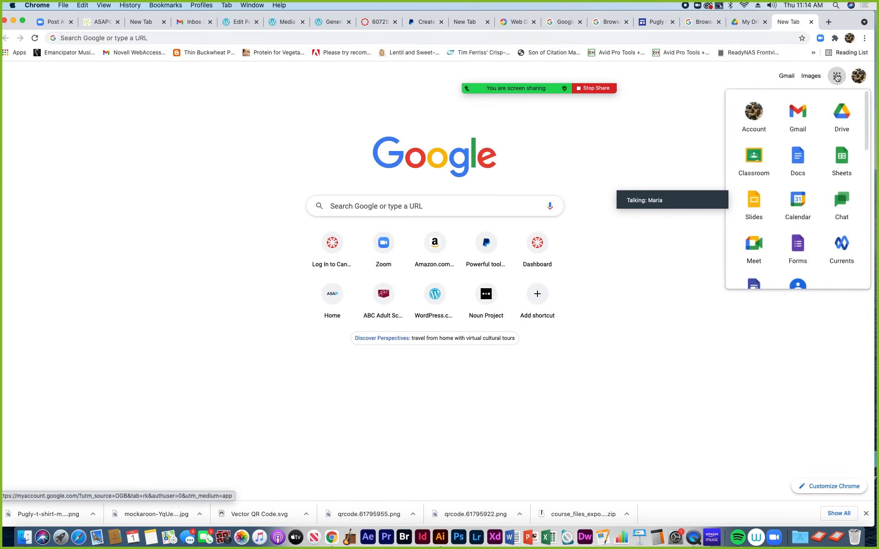
pyautogui.click(839, 118)
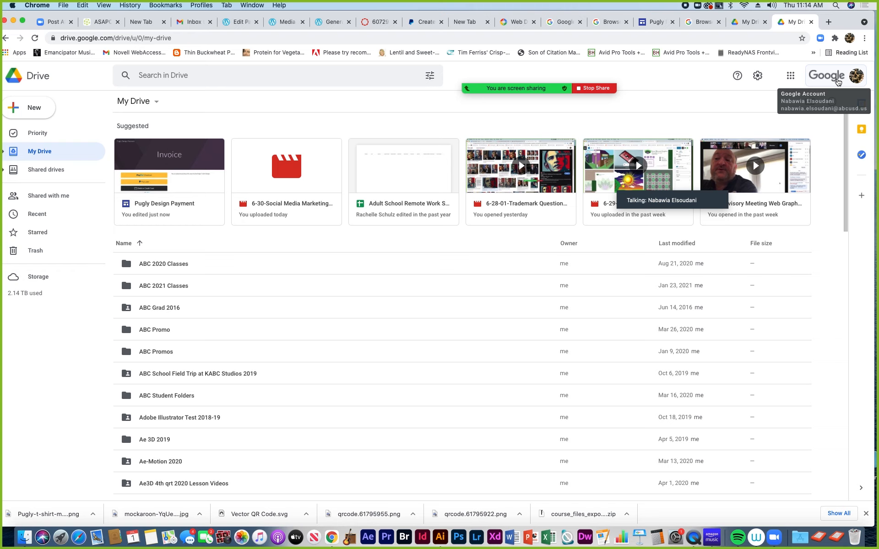
# Drag Pugly-t-shirt-mockup-1.png from Finder into the ABC 2021 Classes folder in Drive
pyautogui.doubleClick(126, 287)
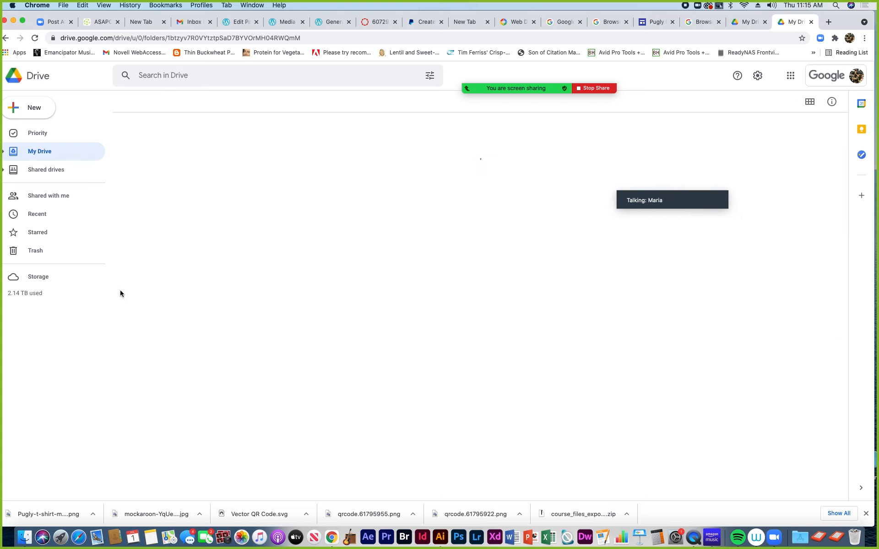
pyautogui.click(21, 538)
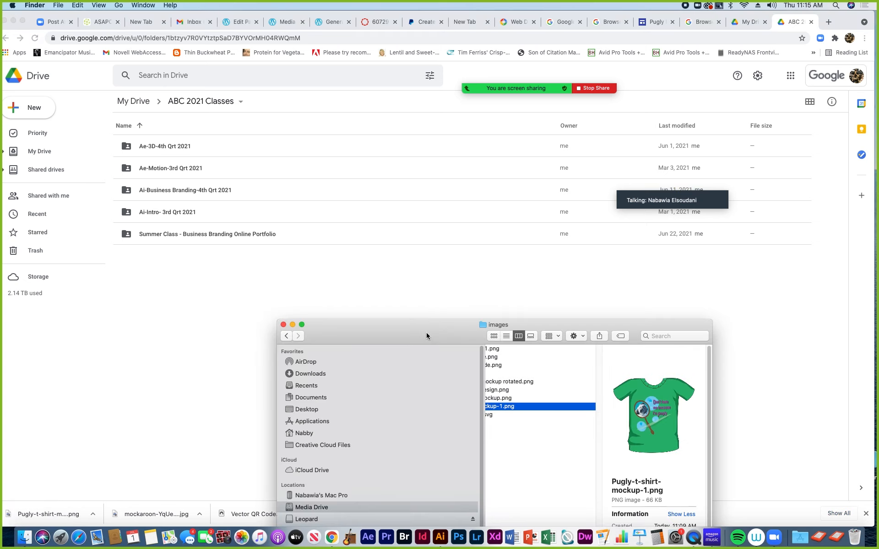
pyautogui.moveTo(426, 336); pyautogui.dragTo(489, 159)
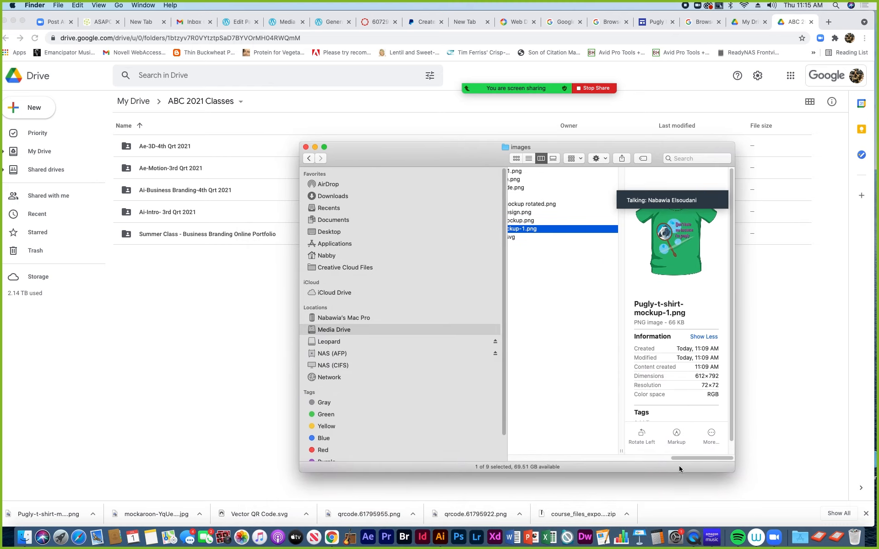
pyautogui.moveTo(675, 459); pyautogui.dragTo(647, 457)
pyautogui.moveTo(447, 154); pyautogui.dragTo(441, 339)
pyautogui.moveTo(557, 413); pyautogui.dragTo(172, 295)
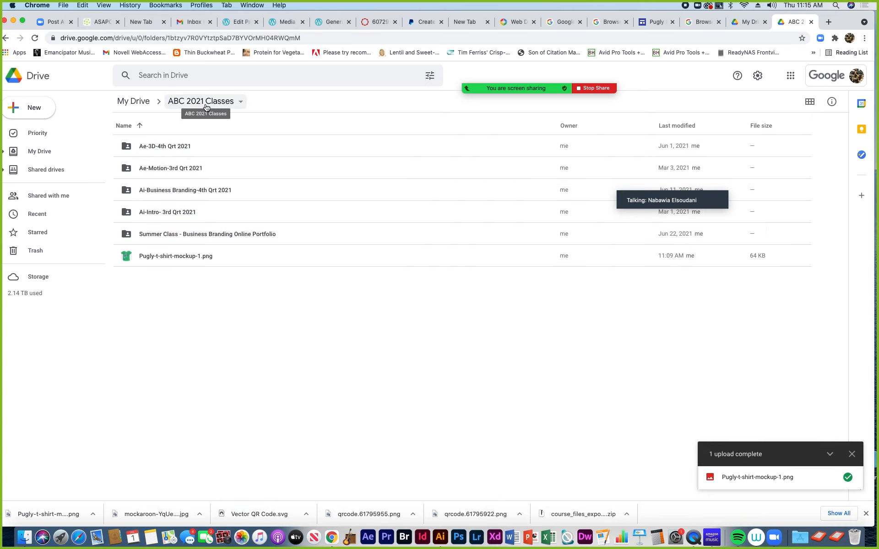
pyautogui.click(746, 25)
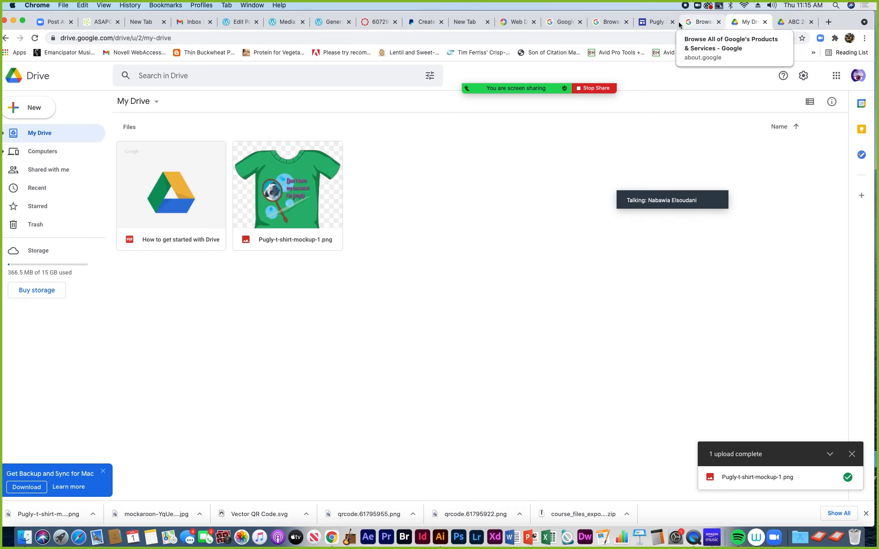
# Insert the Pugly t-shirt image from Drive Recent beside the PayPal buttons, below the purchase sentence
pyautogui.click(657, 24)
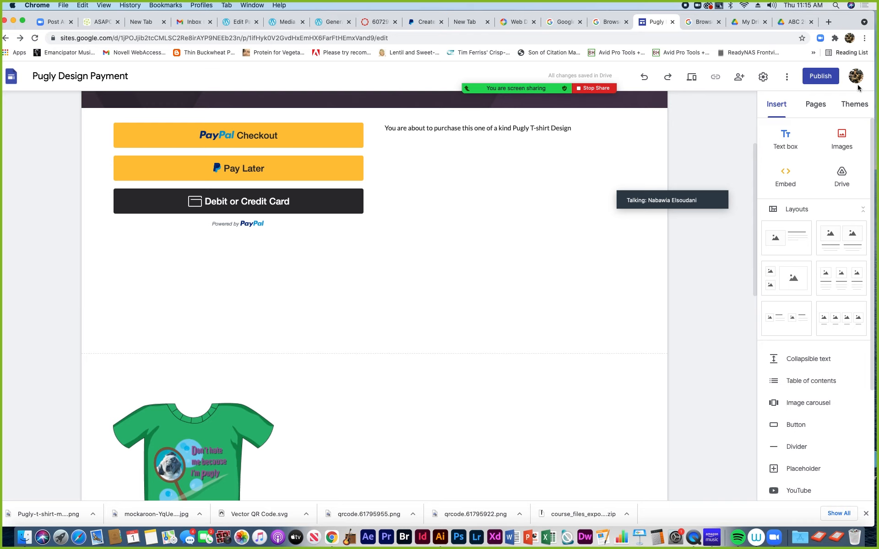
pyautogui.doubleClick(491, 214)
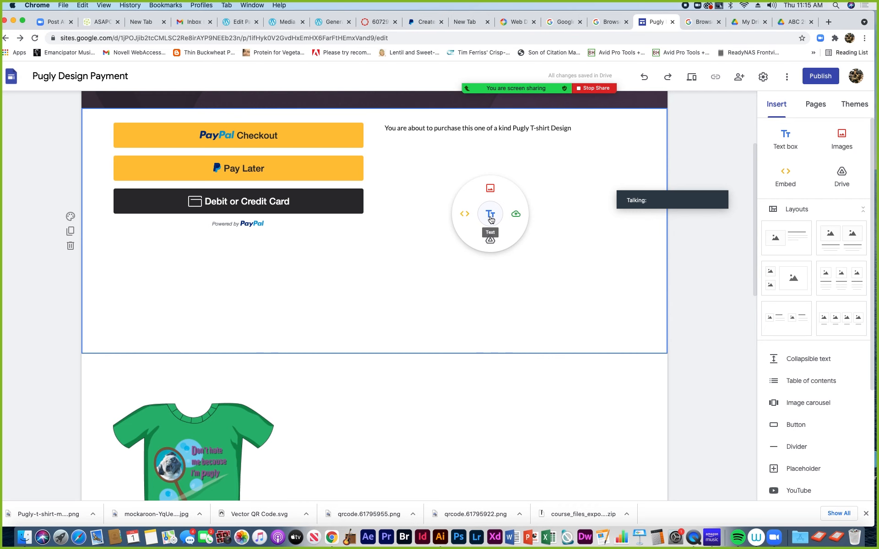
pyautogui.click(489, 191)
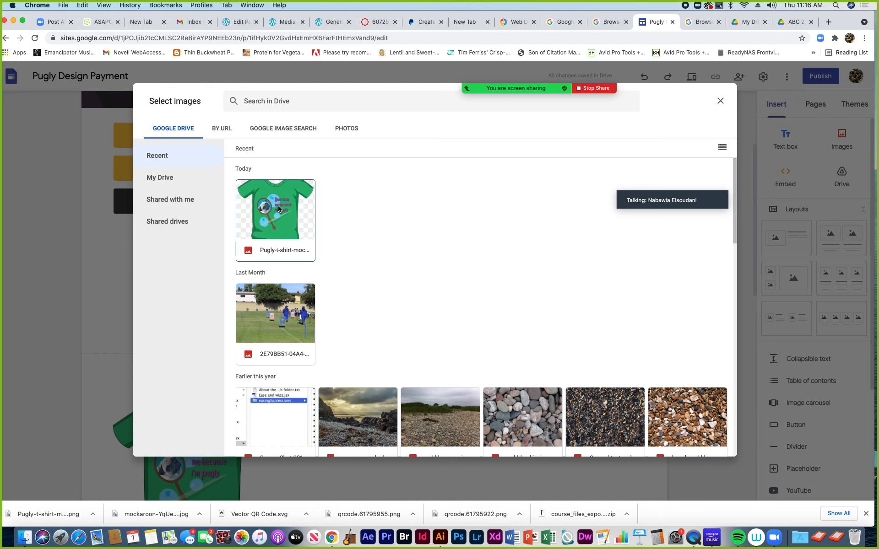
pyautogui.click(278, 207)
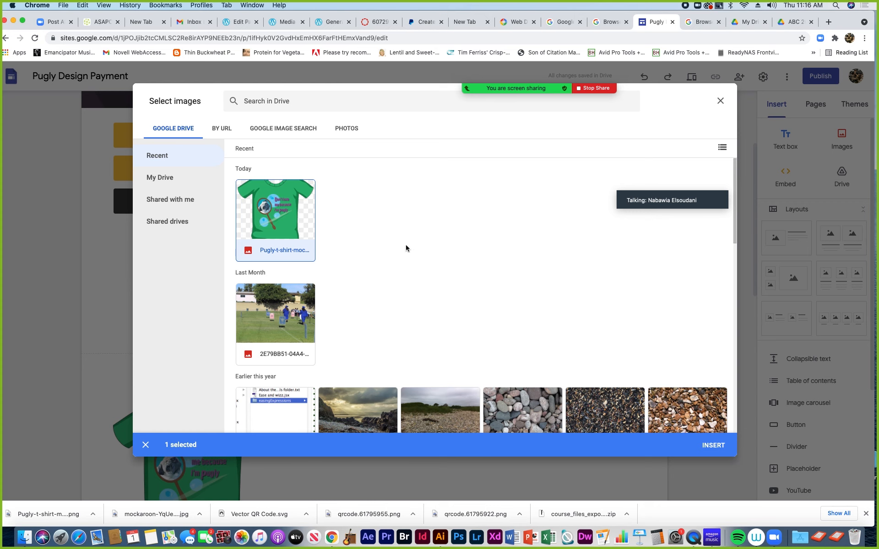
pyautogui.click(713, 445)
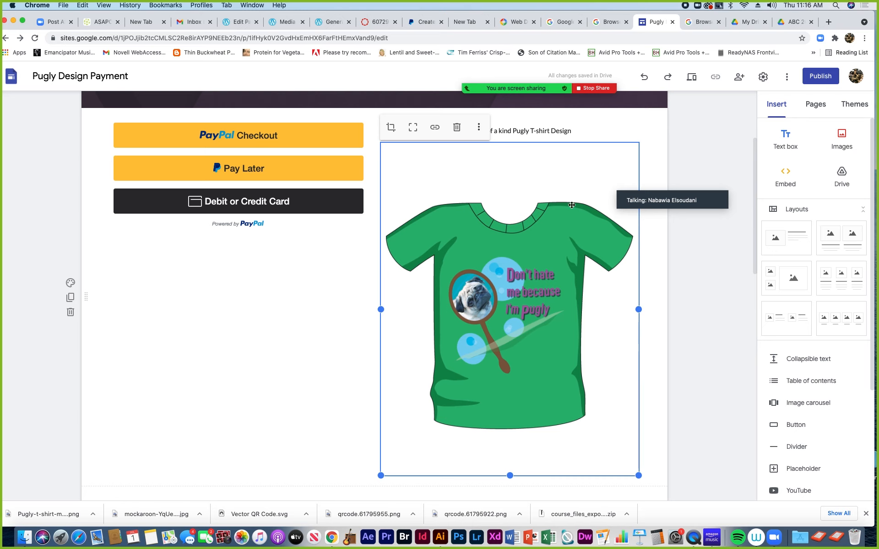
# Shrink the t-shirt image beside the PayPal buttons by dragging its corner handle up-left
pyautogui.moveTo(638, 476); pyautogui.dragTo(590, 344)
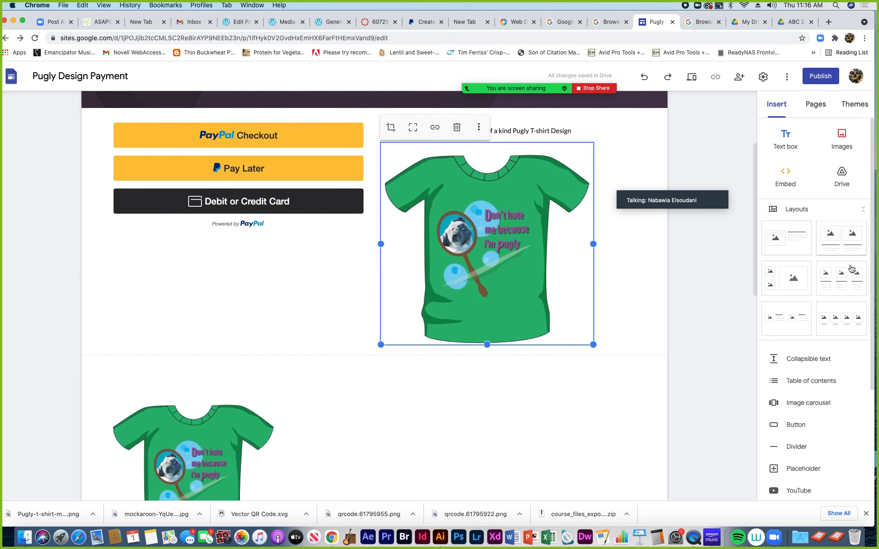
pyautogui.scroll(-4, 535, 425)
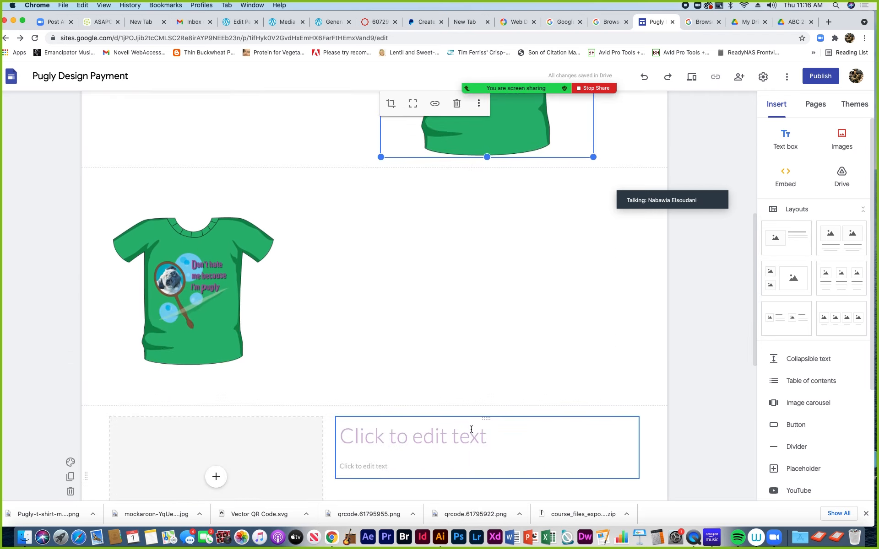
pyautogui.scroll(1, 312, 385)
# Select the section holding the lower t-shirt and bring up insert choices beside it
pyautogui.click(213, 343)
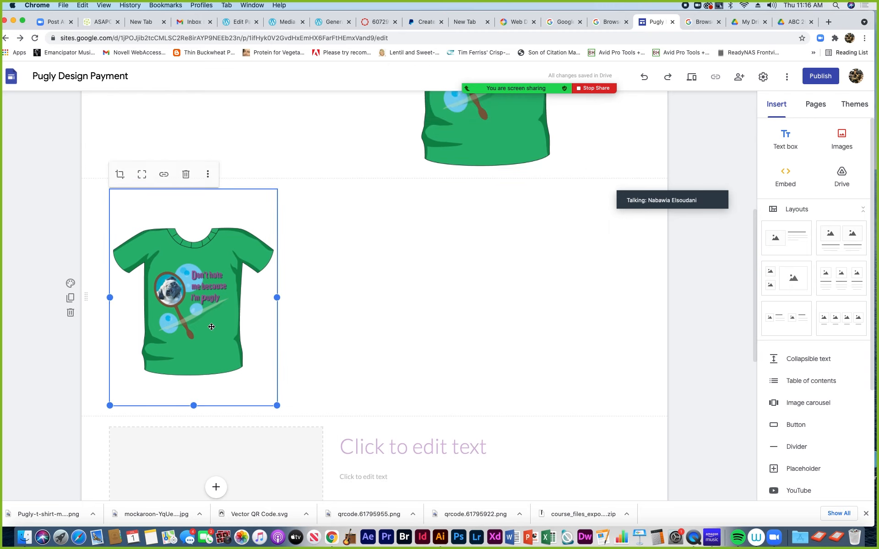
pyautogui.click(356, 315)
pyautogui.doubleClick(395, 304)
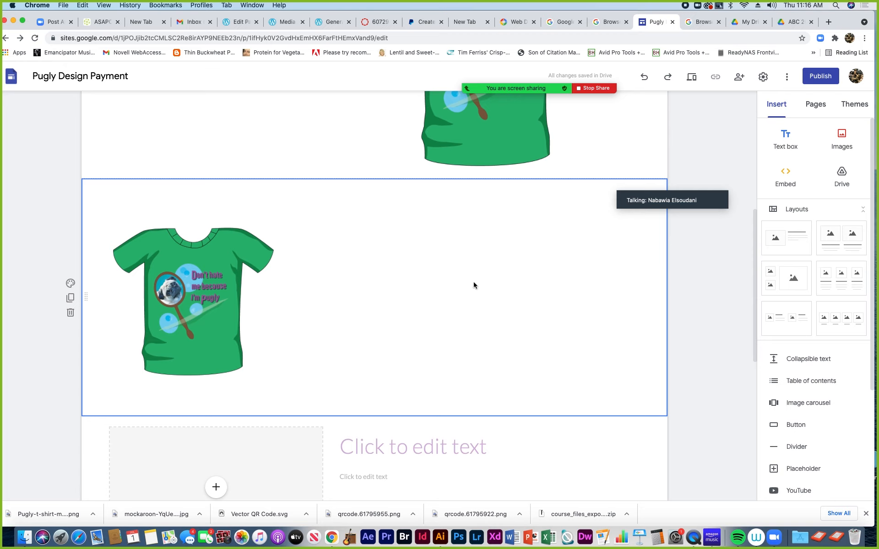
pyautogui.doubleClick(559, 272)
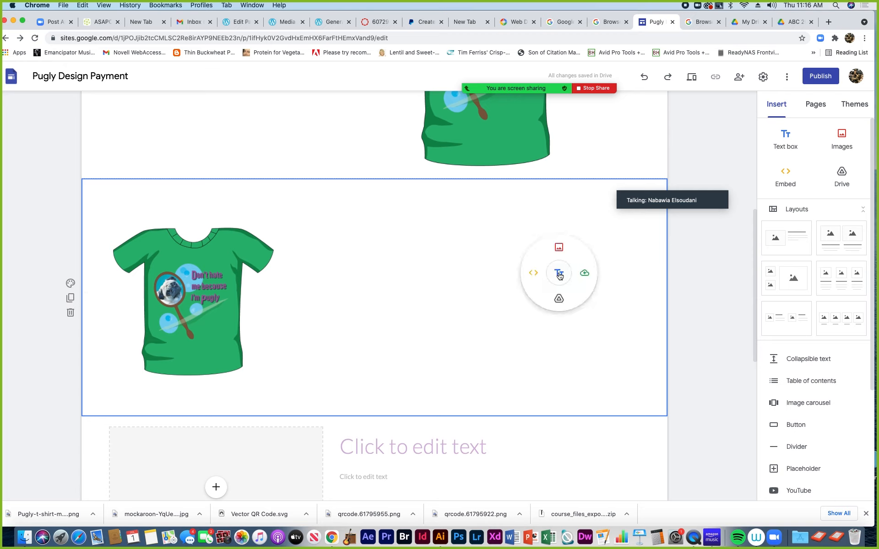
# Embed the pasted PayPal Checkout, Pay Later and Debit or Credit Card button code beside the lower t-shirt
pyautogui.click(532, 276)
pyautogui.click(371, 244)
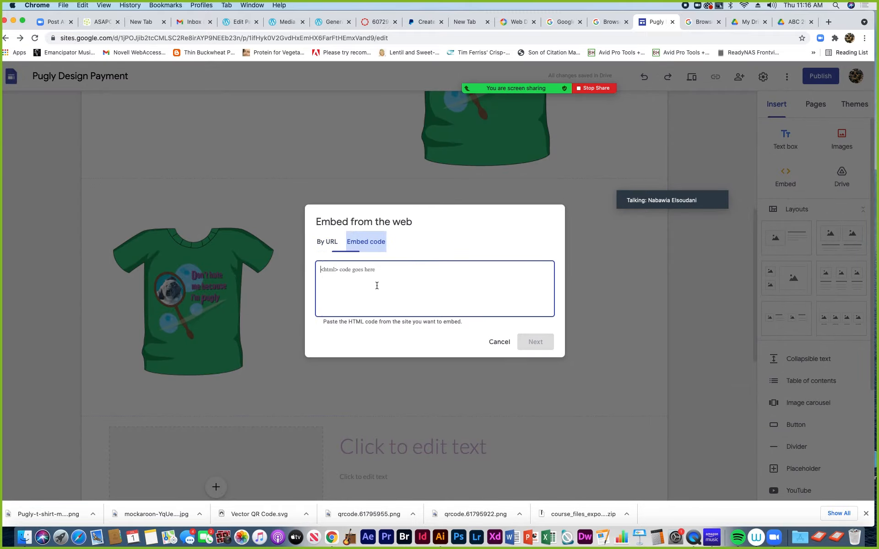
pyautogui.press('super+v')
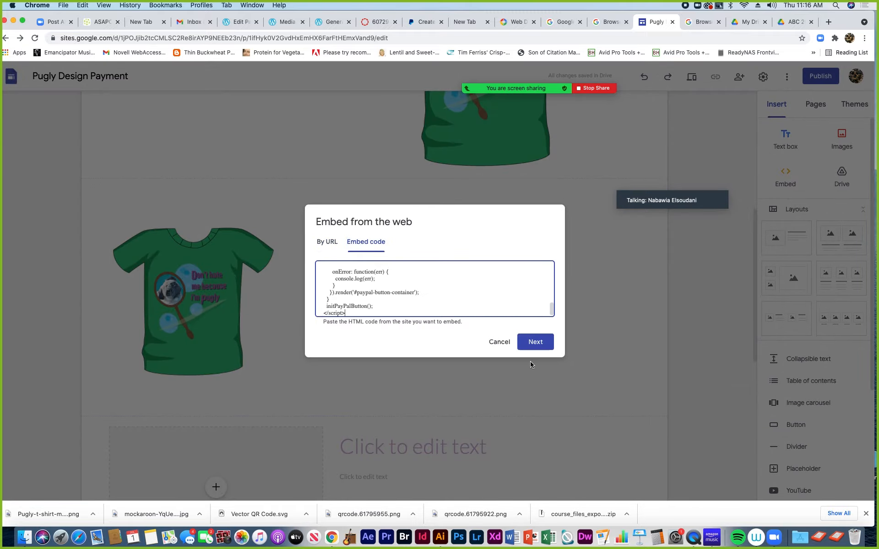
pyautogui.click(546, 345)
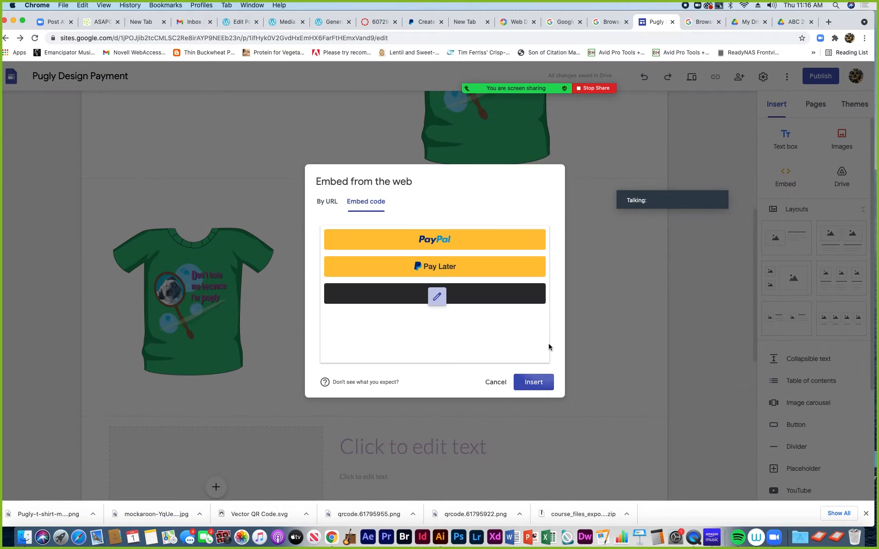
pyautogui.click(543, 383)
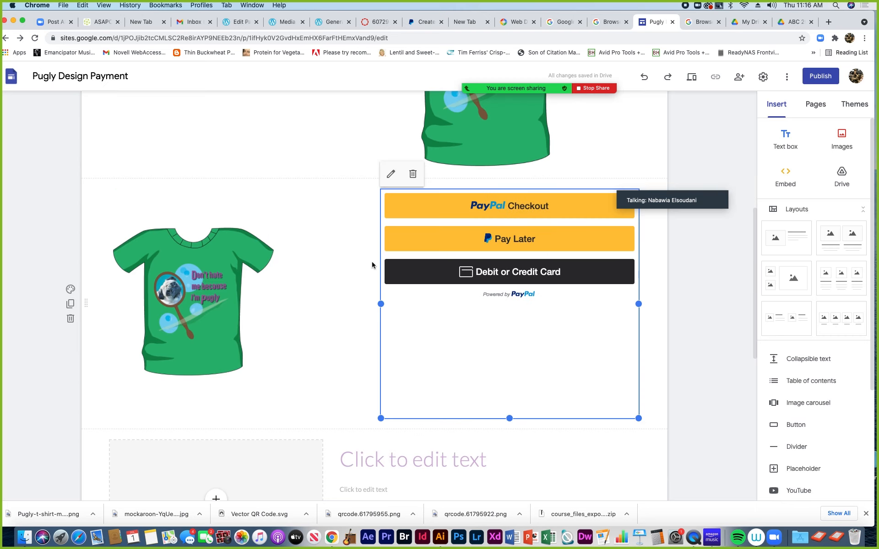
pyautogui.click(390, 177)
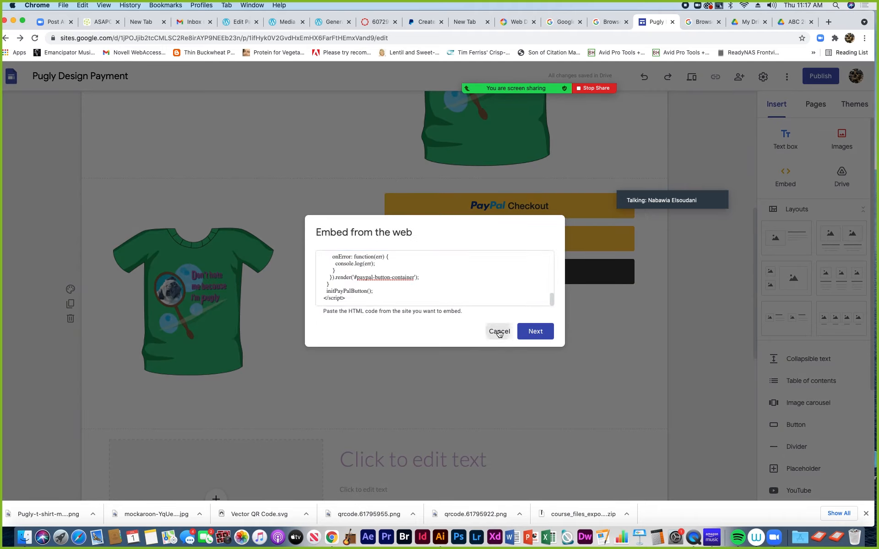
pyautogui.click(499, 331)
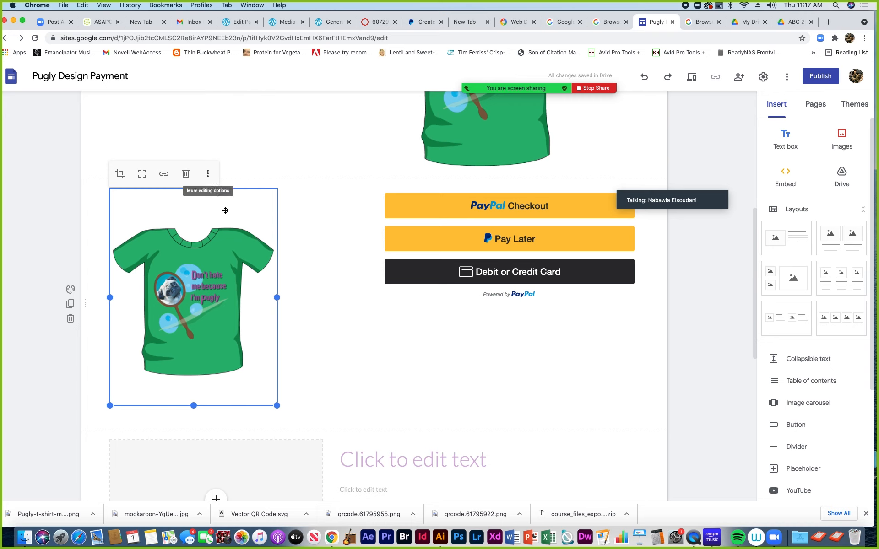
pyautogui.click(277, 297)
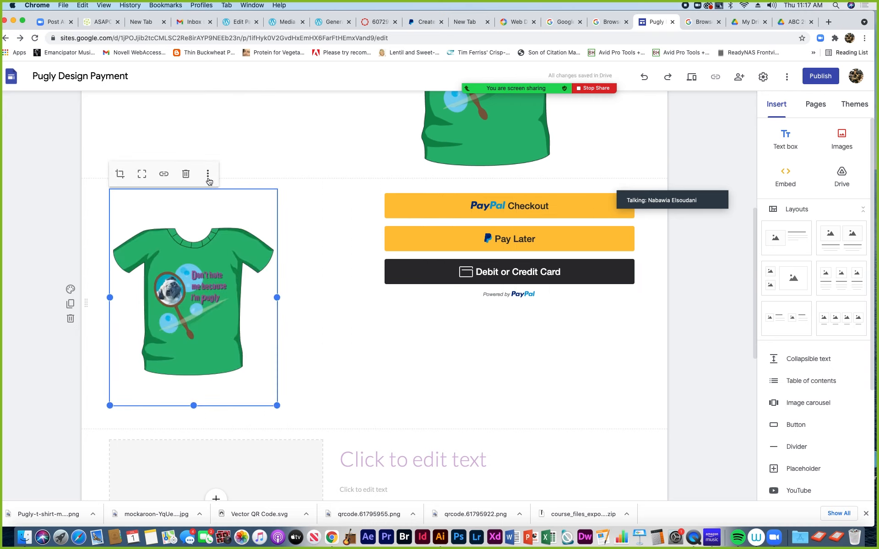
pyautogui.click(208, 174)
pyautogui.moveTo(208, 177)
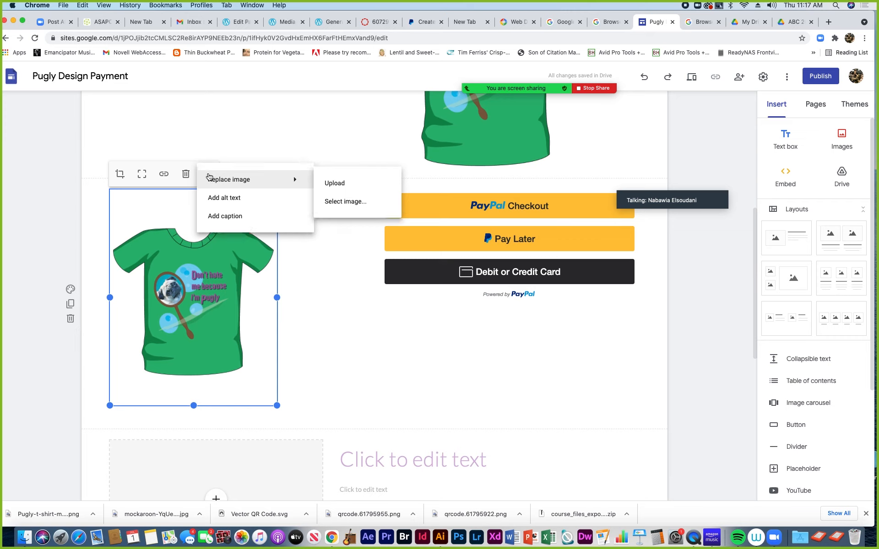
pyautogui.click(345, 247)
pyautogui.click(417, 188)
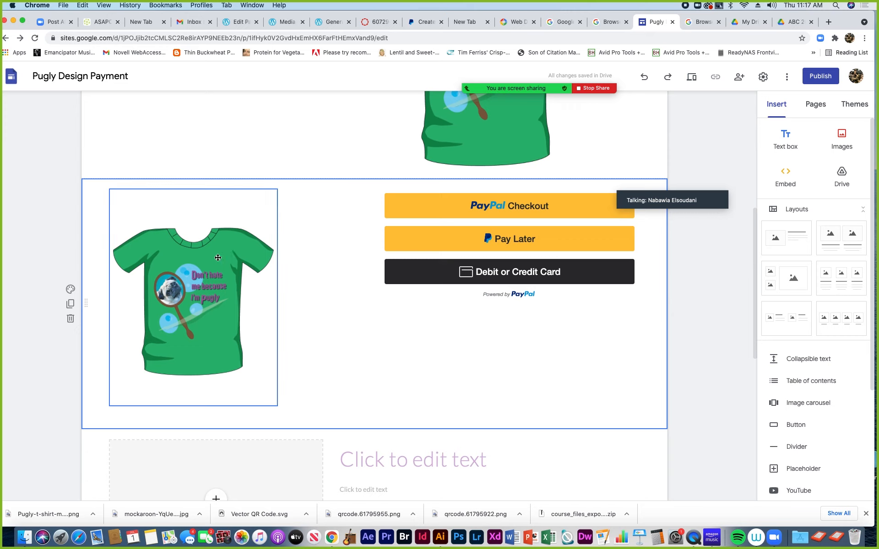
pyautogui.scroll(7, 294, 178)
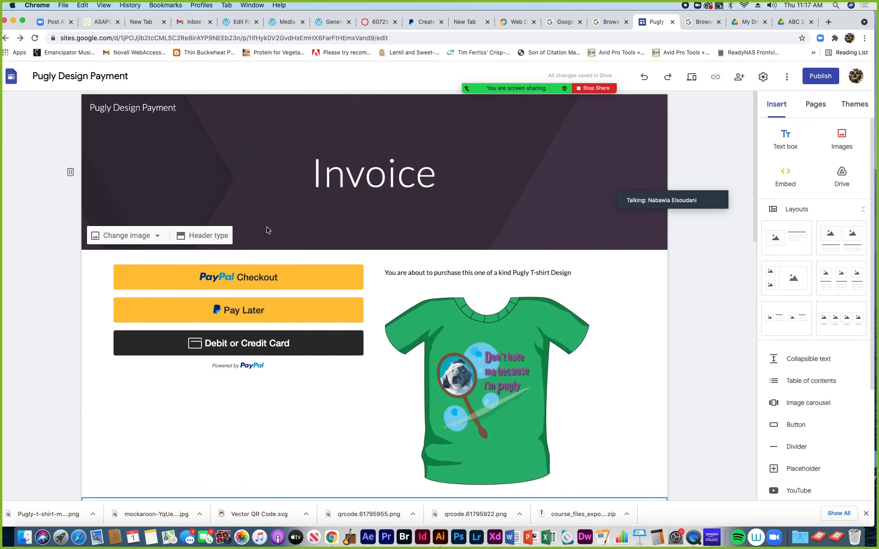
# Delete the duplicated payment-and-T-shirt section and the empty image-and-text section
pyautogui.scroll(-8, 267, 238)
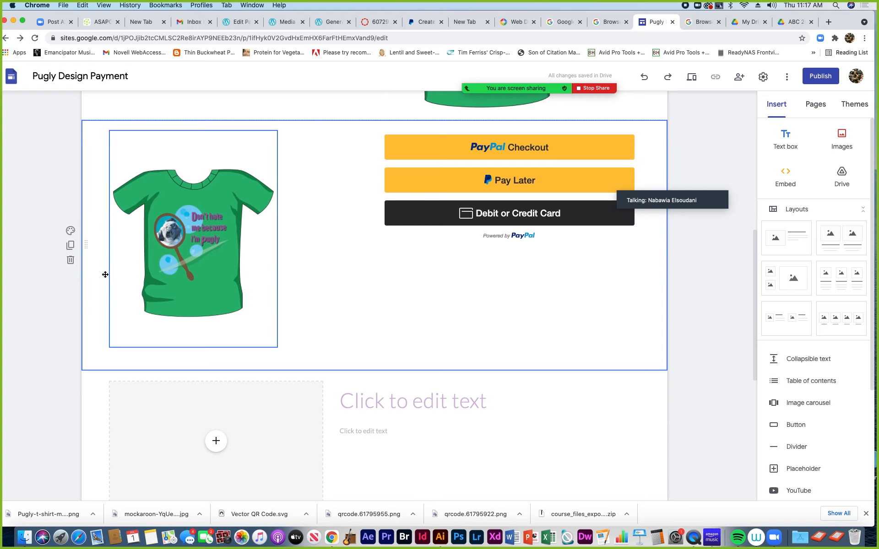
pyautogui.click(70, 260)
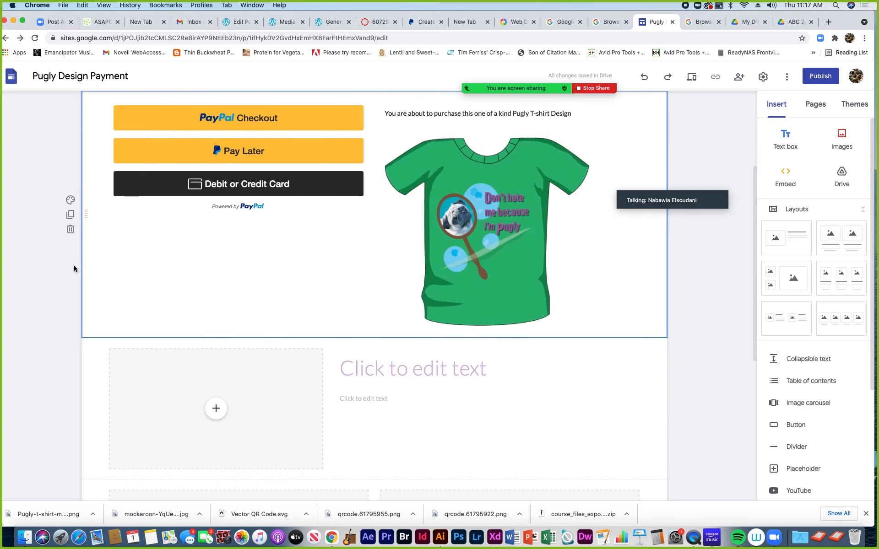
pyautogui.scroll(-3, 194, 304)
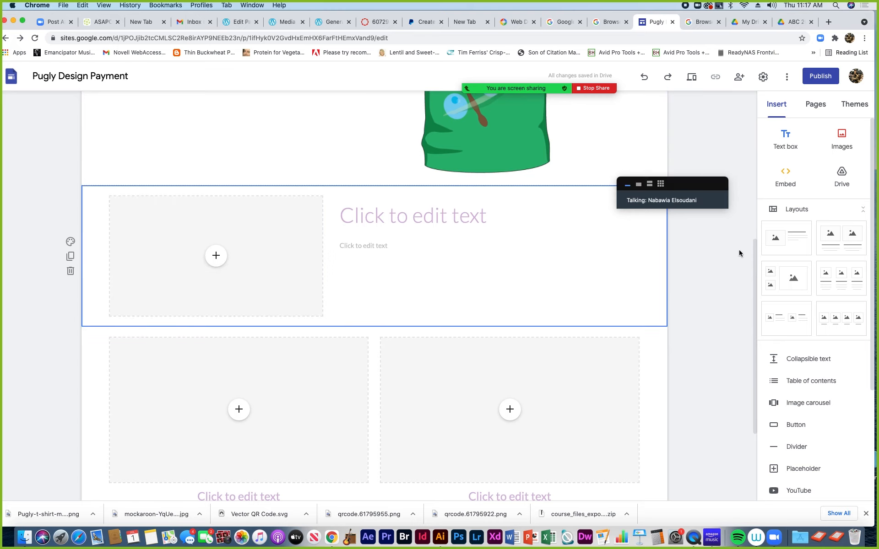
pyautogui.click(70, 271)
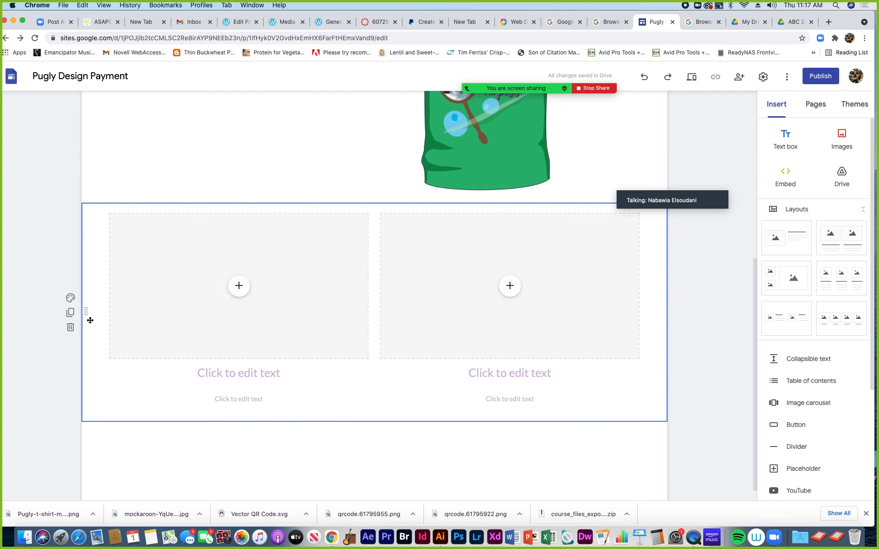
# Remove the empty two-column image placeholder section
pyautogui.click(237, 287)
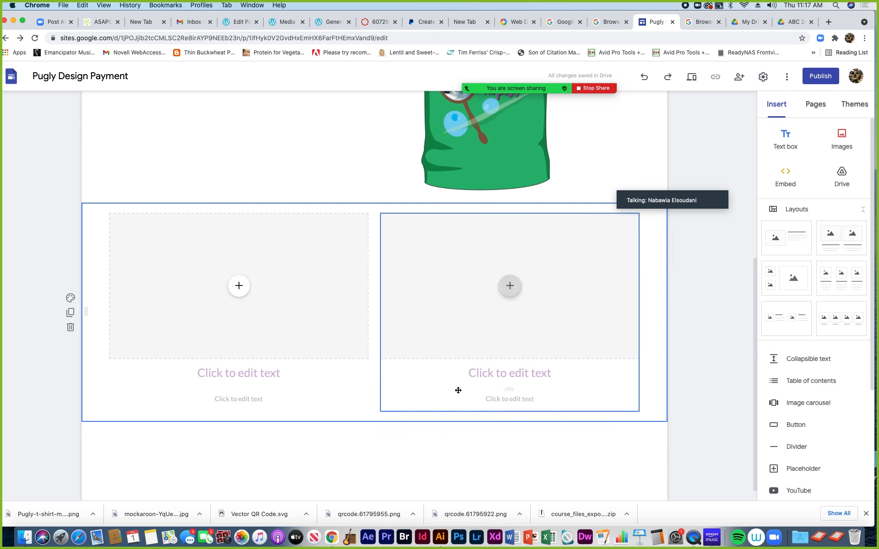
pyautogui.click(239, 286)
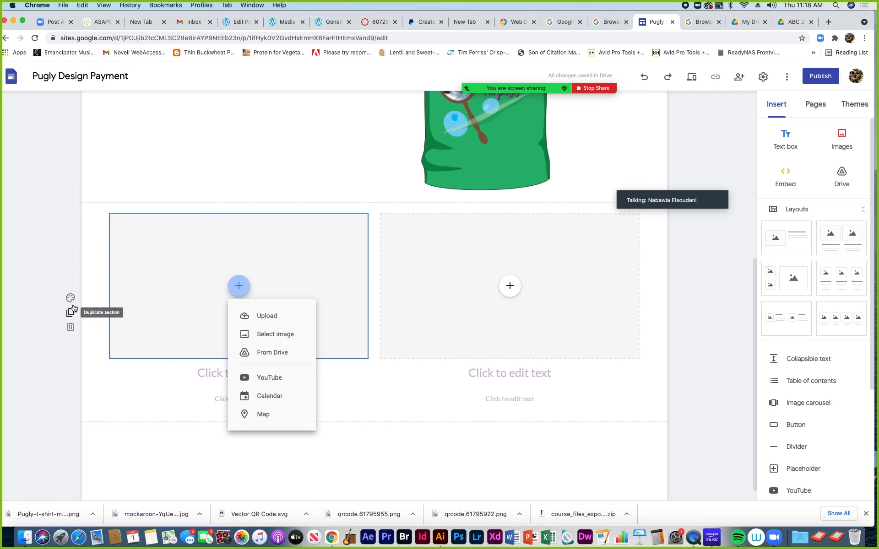
pyautogui.click(94, 307)
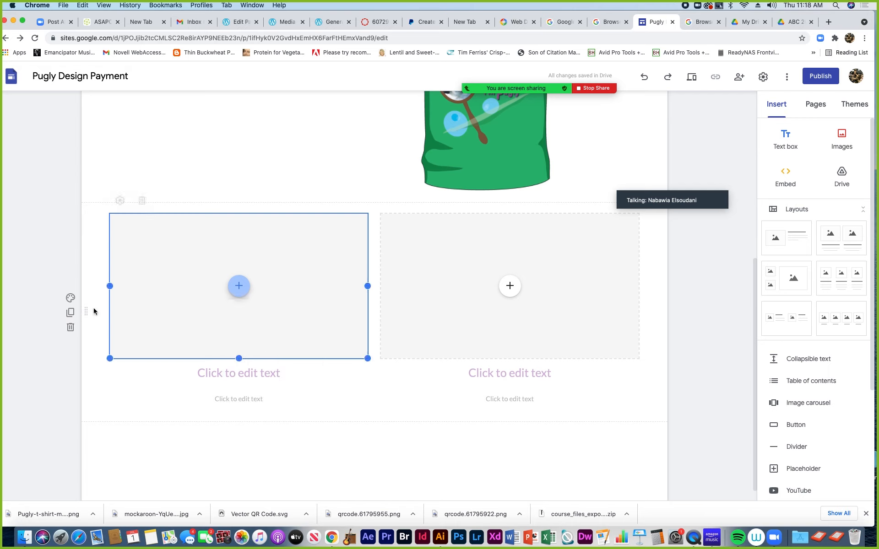
pyautogui.click(95, 226)
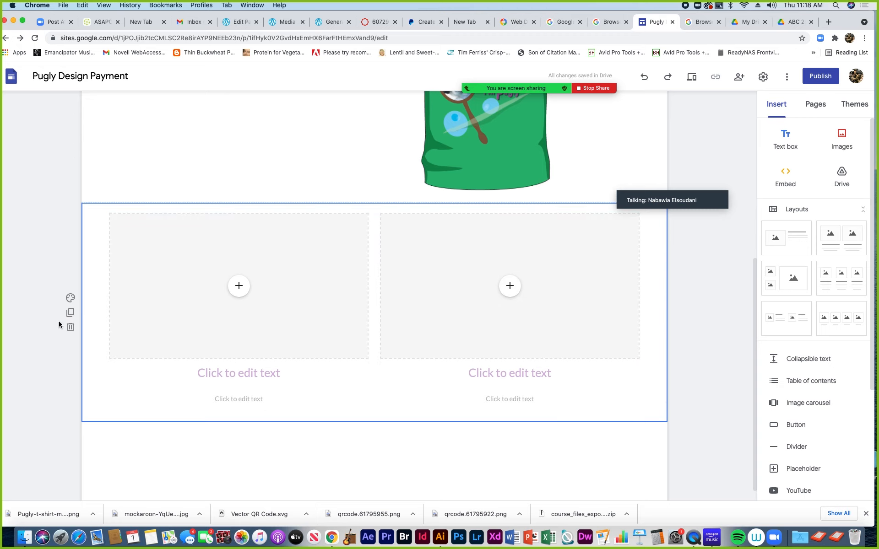
pyautogui.click(70, 327)
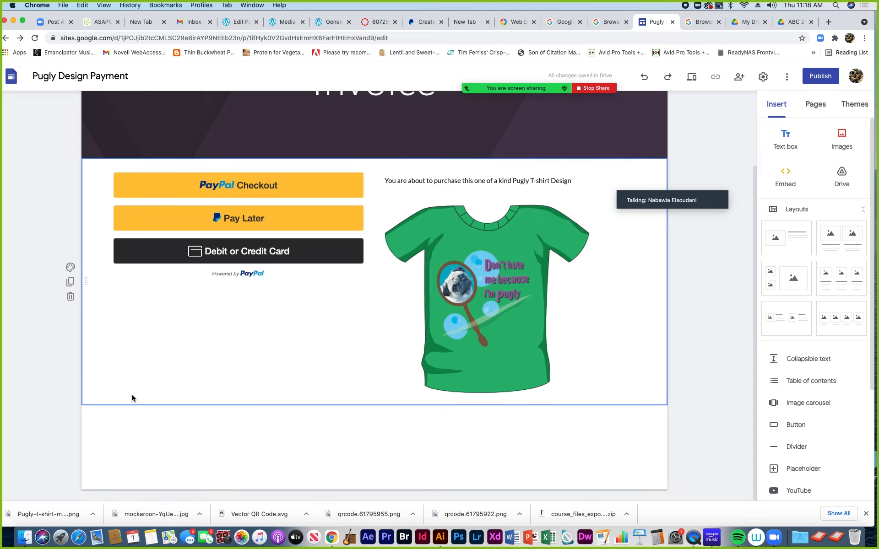
# Shrink the caption and T-shirt box, keeping the PayPal buttons block at full width
pyautogui.click(432, 285)
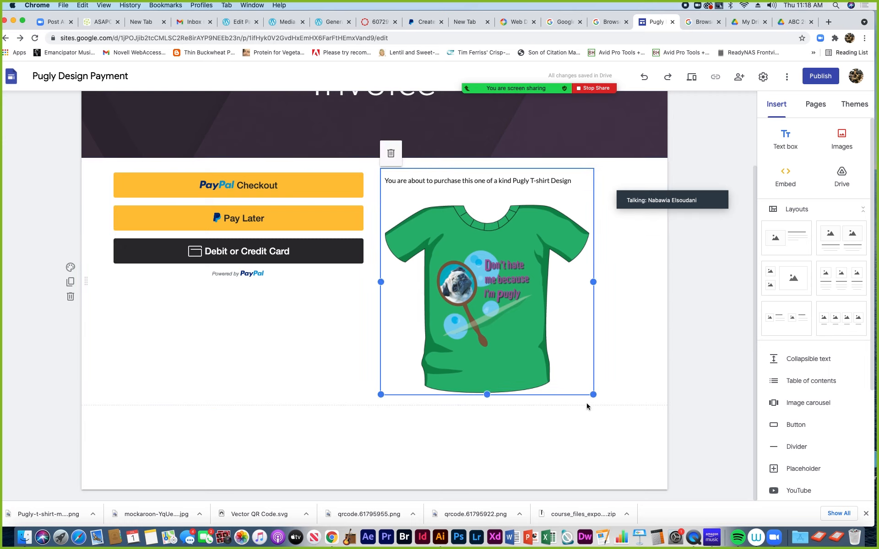
pyautogui.moveTo(593, 394); pyautogui.dragTo(561, 348)
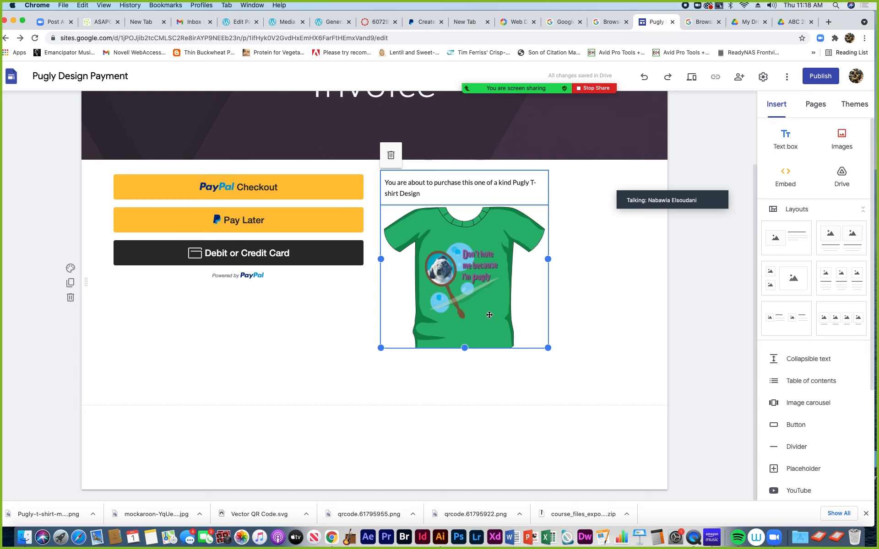
pyautogui.click(348, 391)
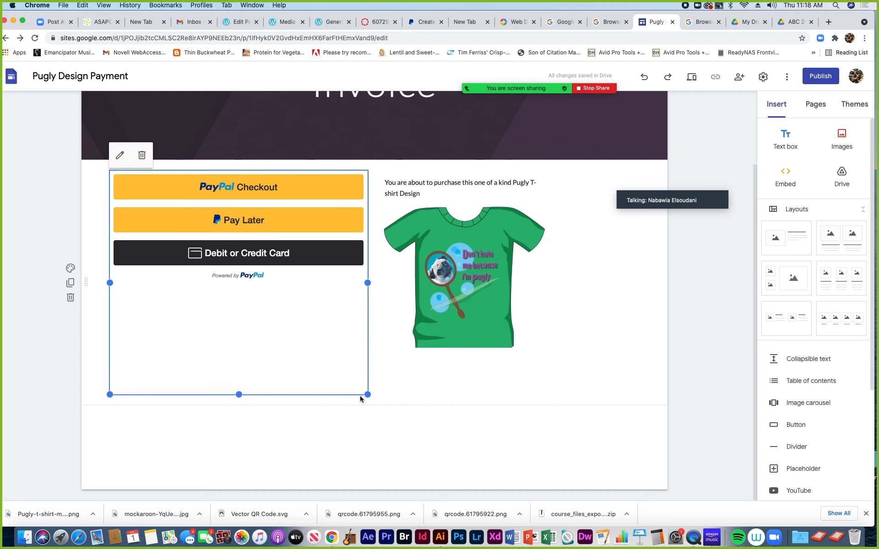
pyautogui.moveTo(352, 375); pyautogui.dragTo(334, 348)
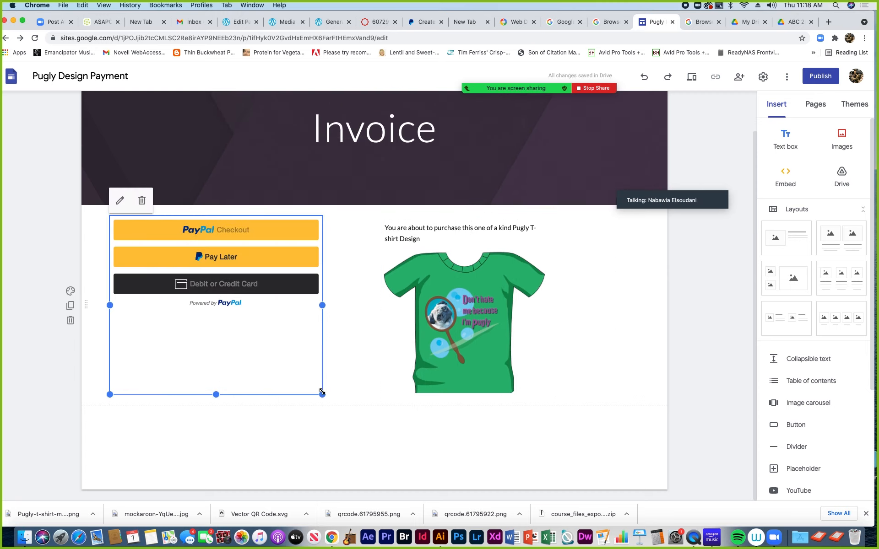
pyautogui.moveTo(328, 401); pyautogui.dragTo(366, 394)
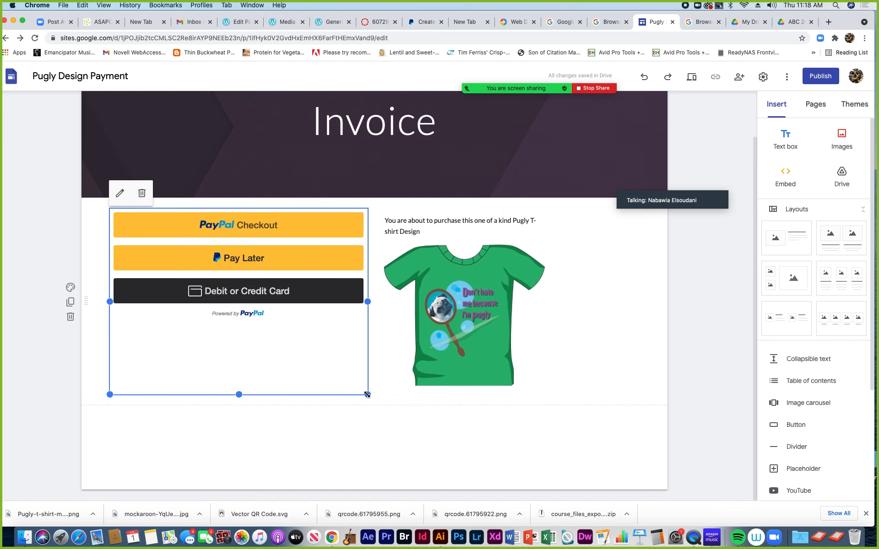
# Enlarge the T-shirt image slightly and select all of the caption text
pyautogui.click(382, 389)
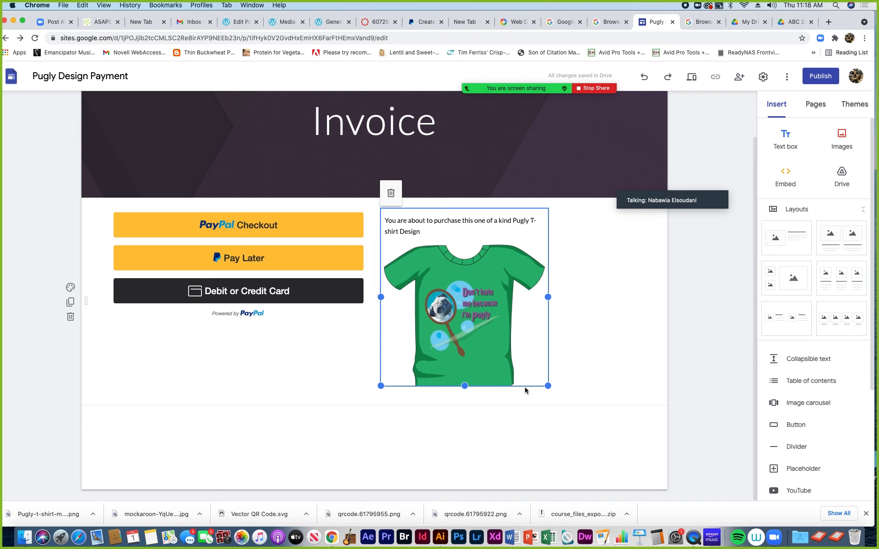
pyautogui.moveTo(547, 393); pyautogui.dragTo(563, 406)
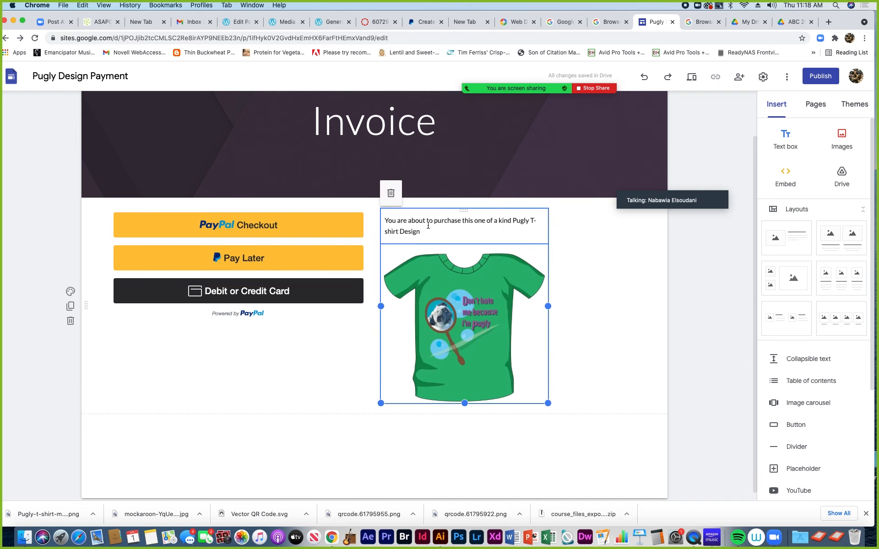
pyautogui.moveTo(418, 233); pyautogui.dragTo(384, 216)
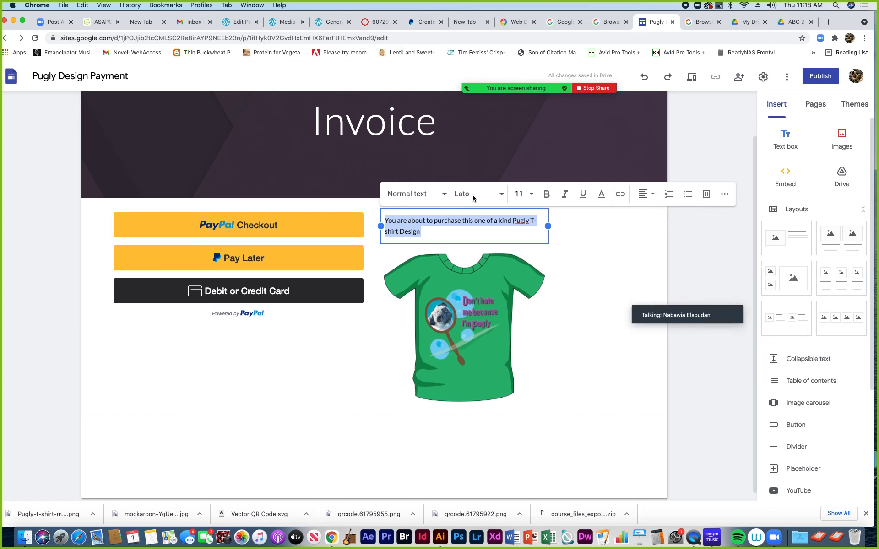
# Try Amatic SC, then settle on Comfortaa Semi Bold as the caption font
pyautogui.click(502, 196)
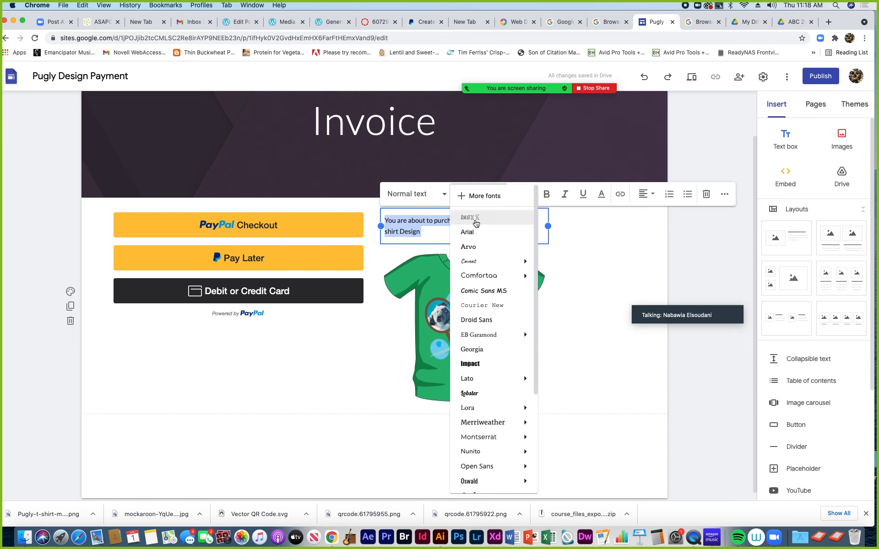
pyautogui.click(475, 219)
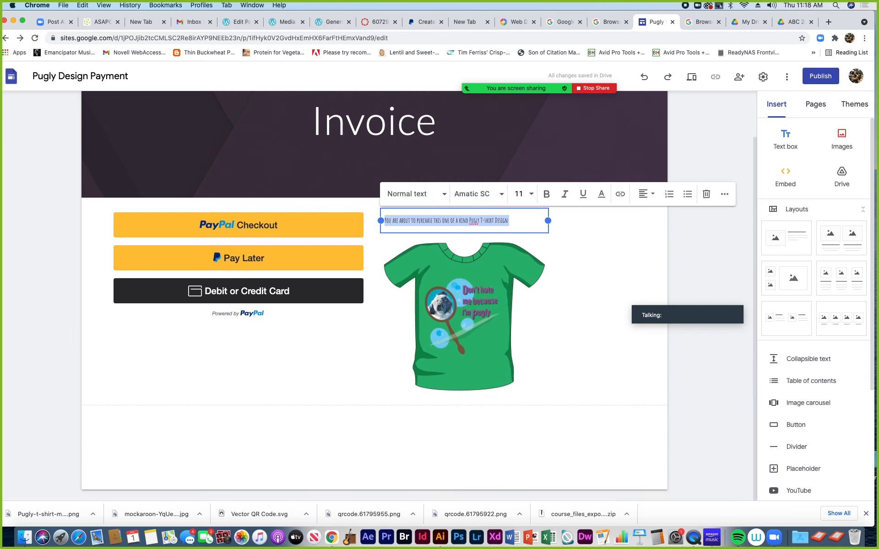
pyautogui.click(501, 195)
pyautogui.moveTo(477, 277)
pyautogui.click(558, 326)
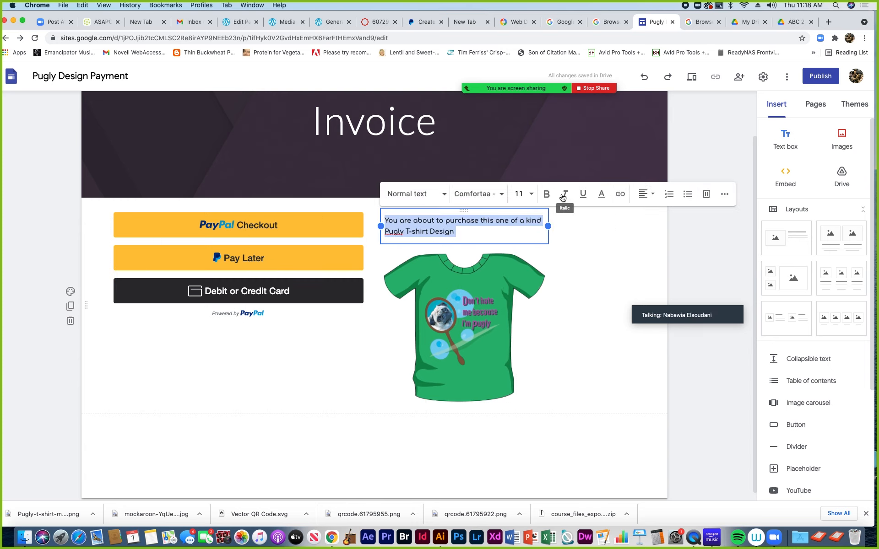
# Widen the caption box to enlarge the T-shirt, keeping the caption as non-italic Normal text
pyautogui.moveTo(548, 226); pyautogui.dragTo(639, 223)
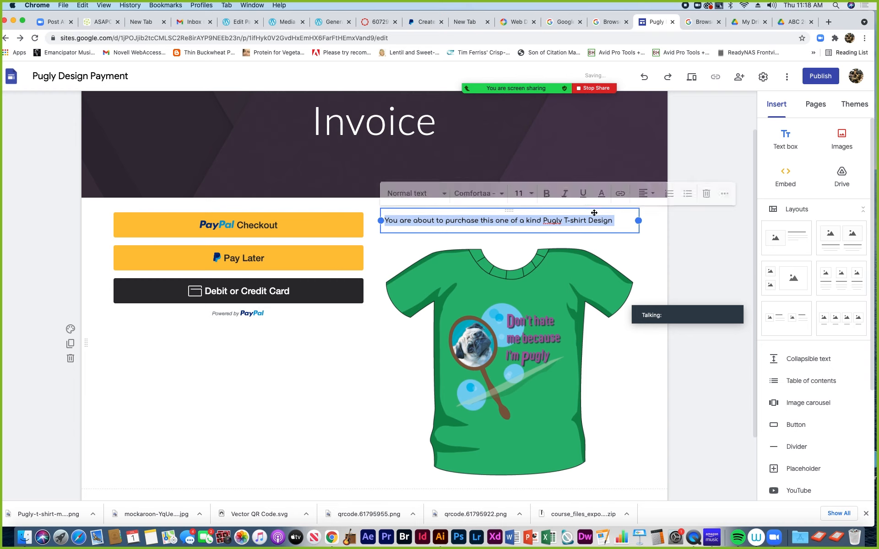
pyautogui.click(565, 195)
pyautogui.click(566, 194)
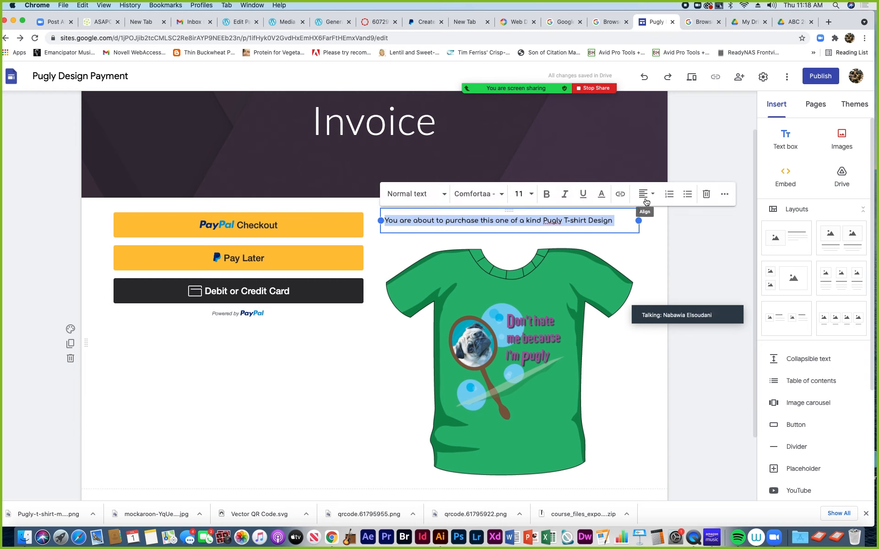
pyautogui.click(443, 197)
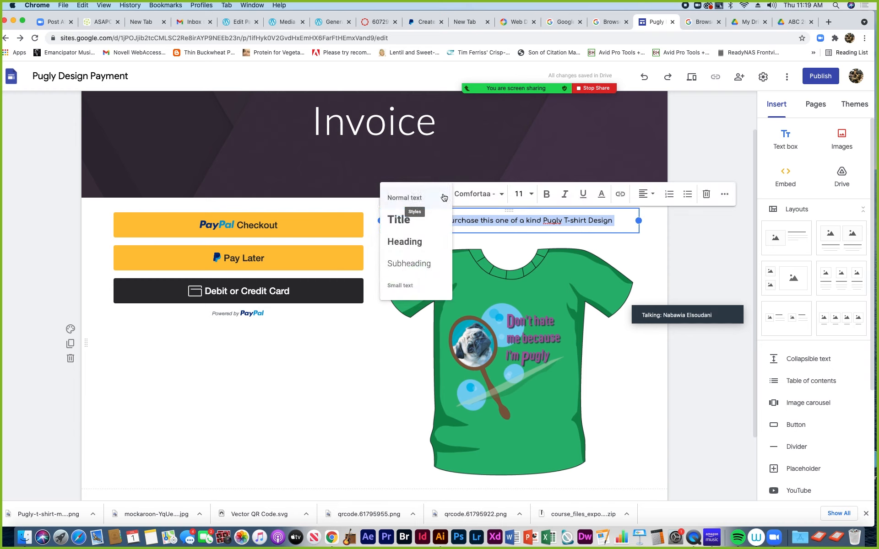
pyautogui.click(416, 242)
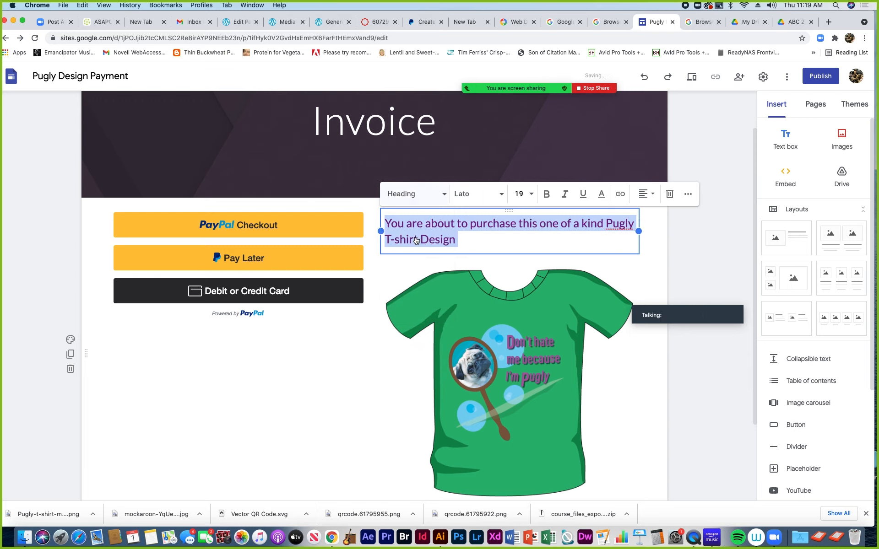
pyautogui.click(437, 199)
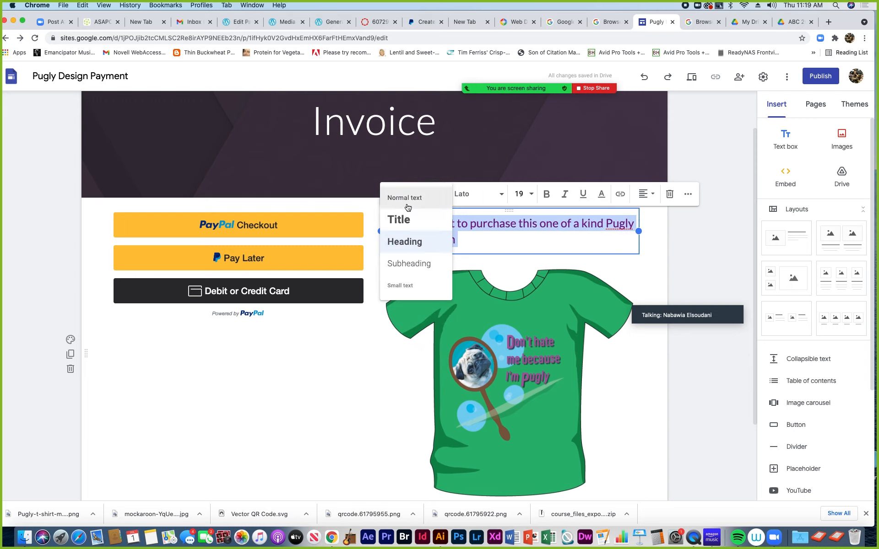
pyautogui.click(406, 197)
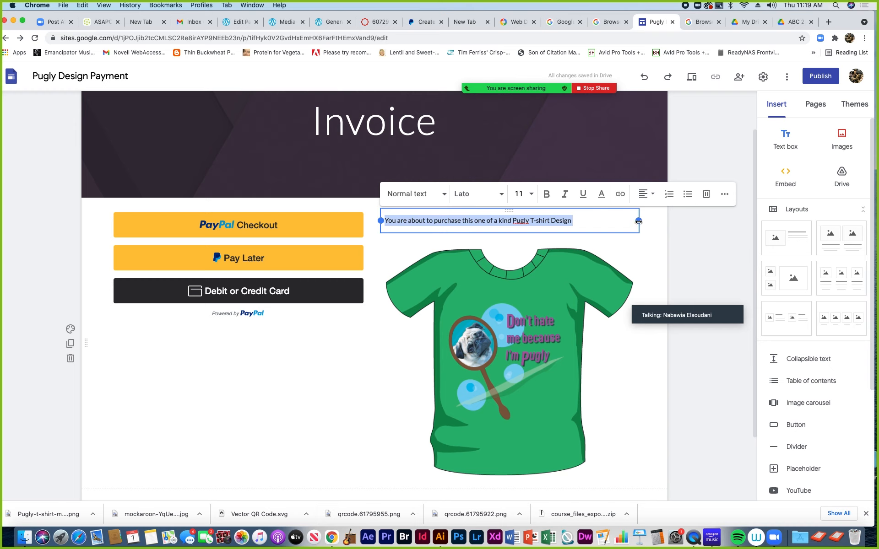
pyautogui.moveTo(639, 222); pyautogui.dragTo(624, 222)
# Center-align the caption text above the T-shirt image
pyautogui.click(725, 195)
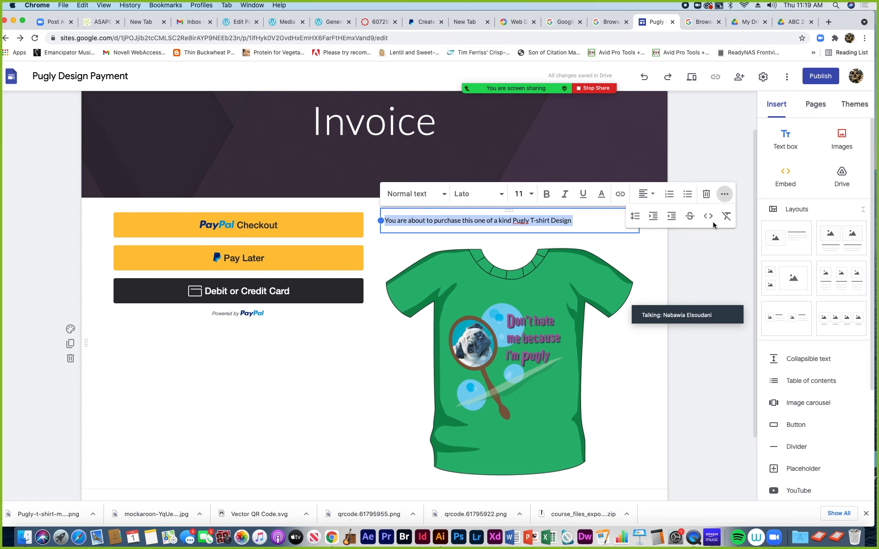
pyautogui.click(657, 249)
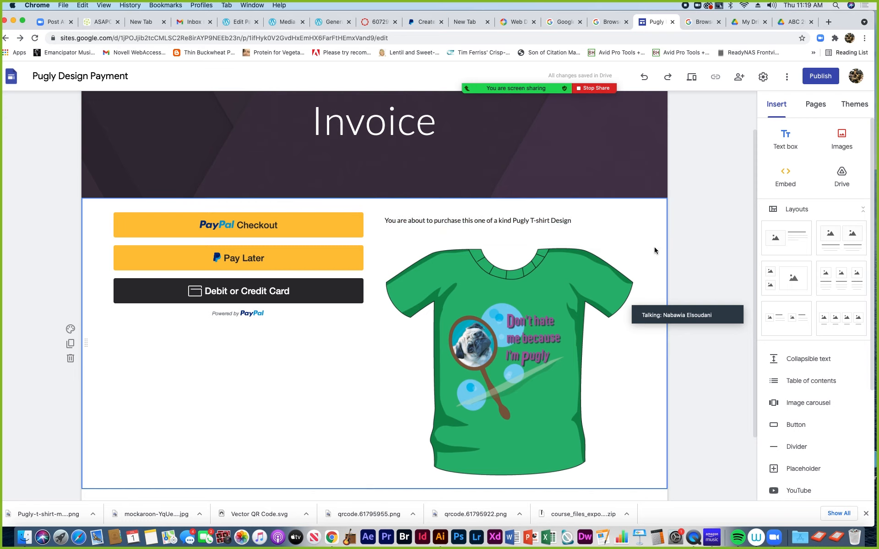
pyautogui.click(540, 222)
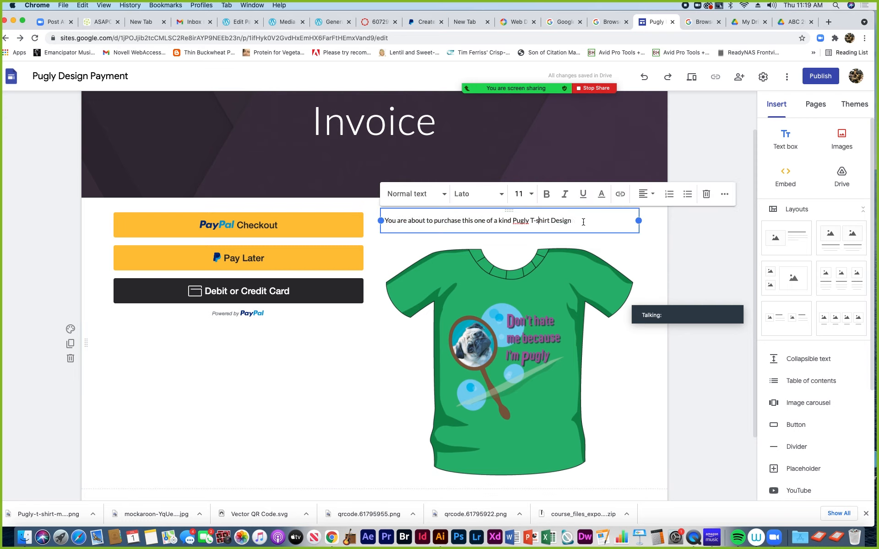
pyautogui.click(643, 196)
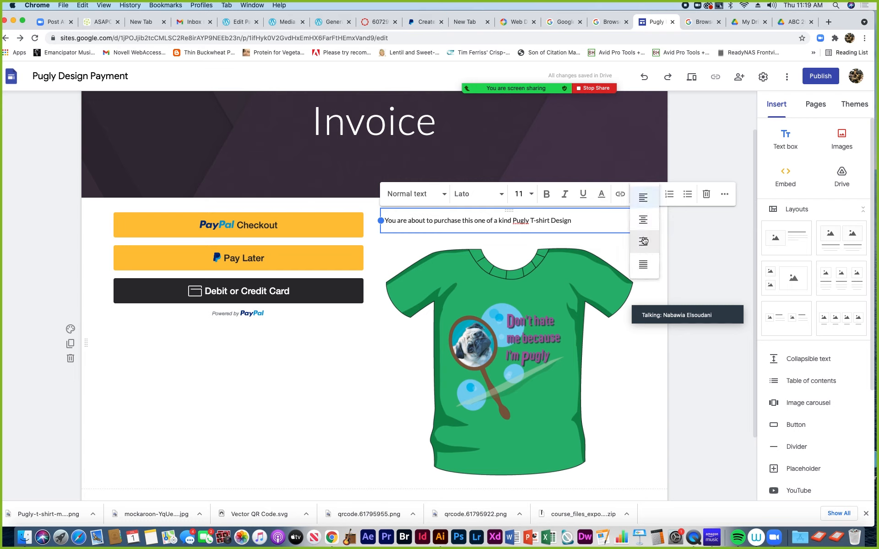
pyautogui.click(643, 220)
pyautogui.click(630, 289)
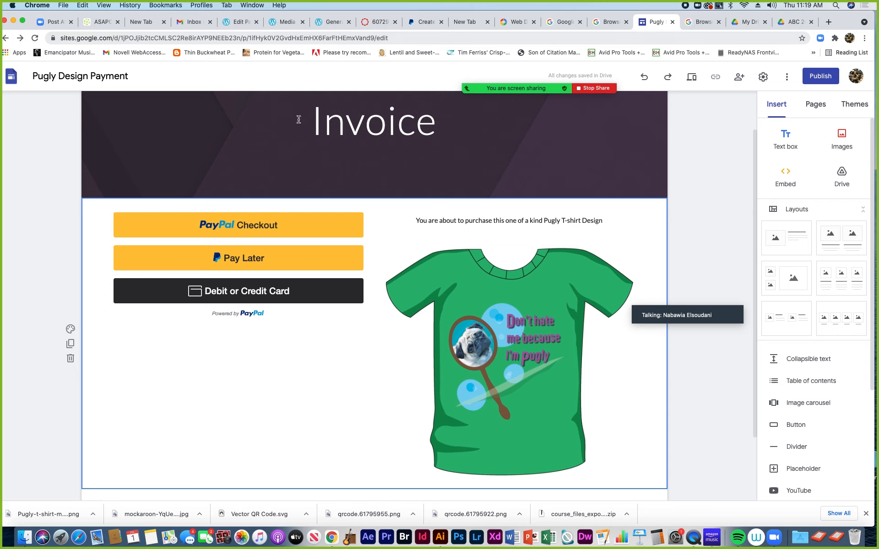
# Publish the site under the web address puglydesignpayment
pyautogui.click(820, 77)
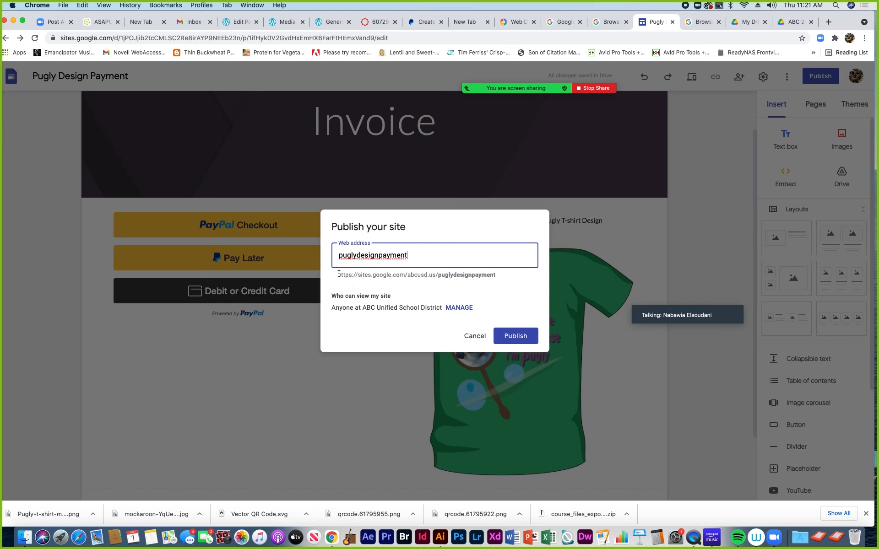
pyautogui.moveTo(338, 274); pyautogui.dragTo(494, 275)
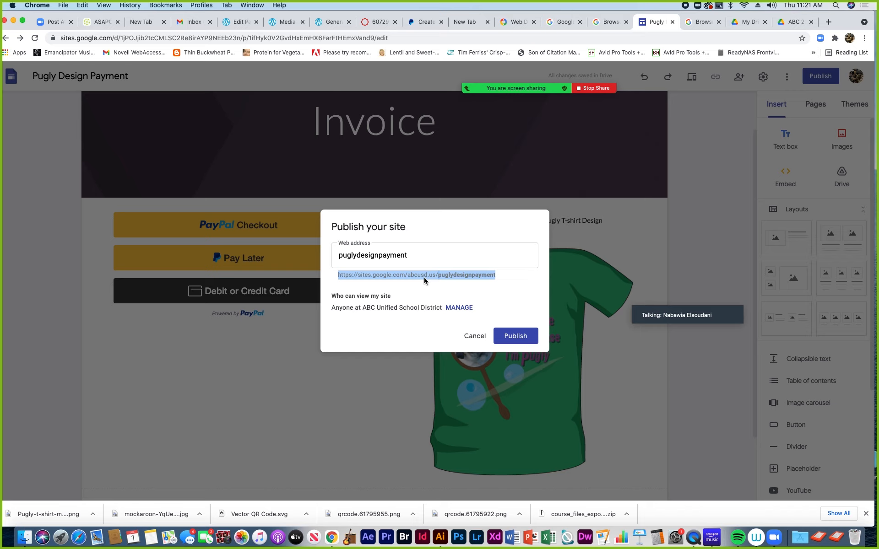
pyautogui.click(516, 337)
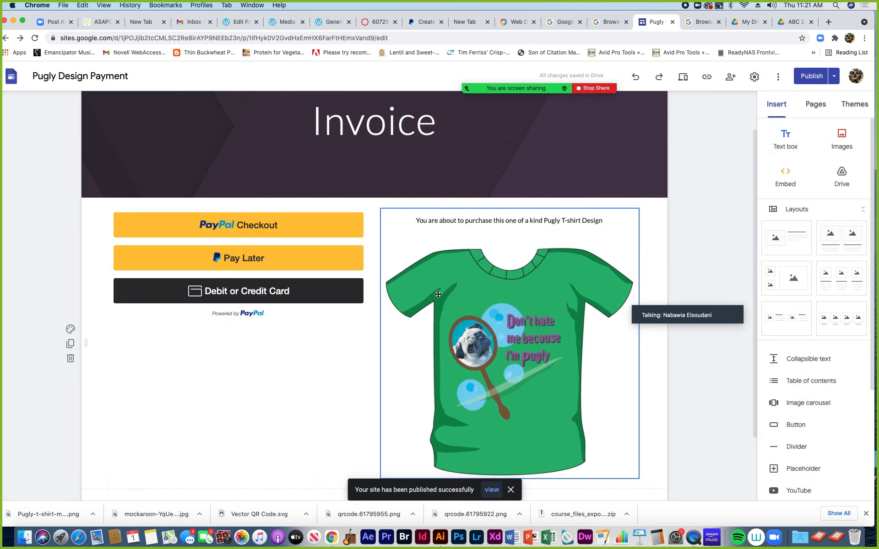
# View the published site in a new tab and select its full URL in the address bar
pyautogui.click(835, 77)
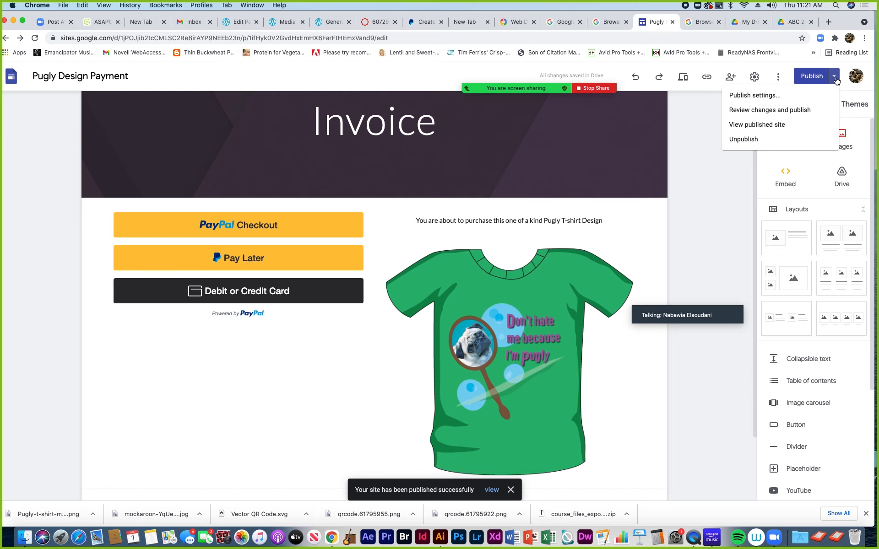
pyautogui.click(757, 125)
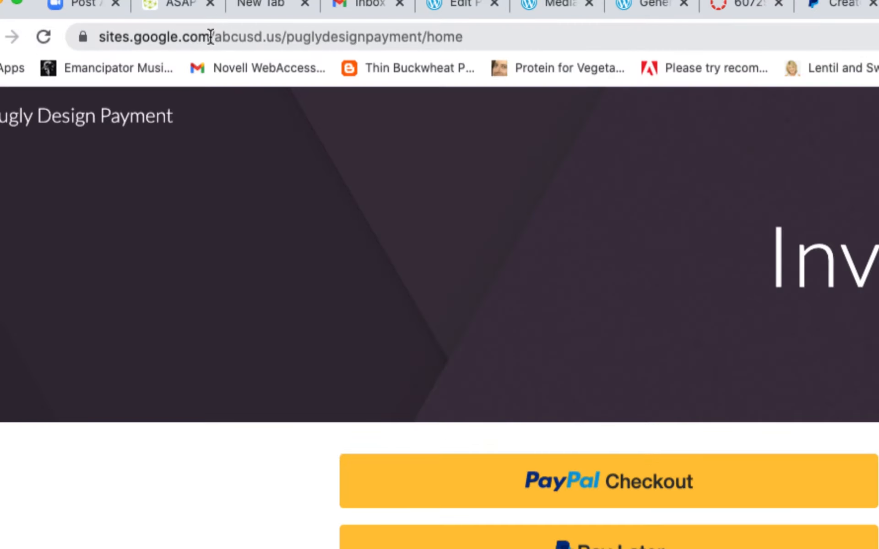
pyautogui.moveTo(214, 37); pyautogui.dragTo(282, 36)
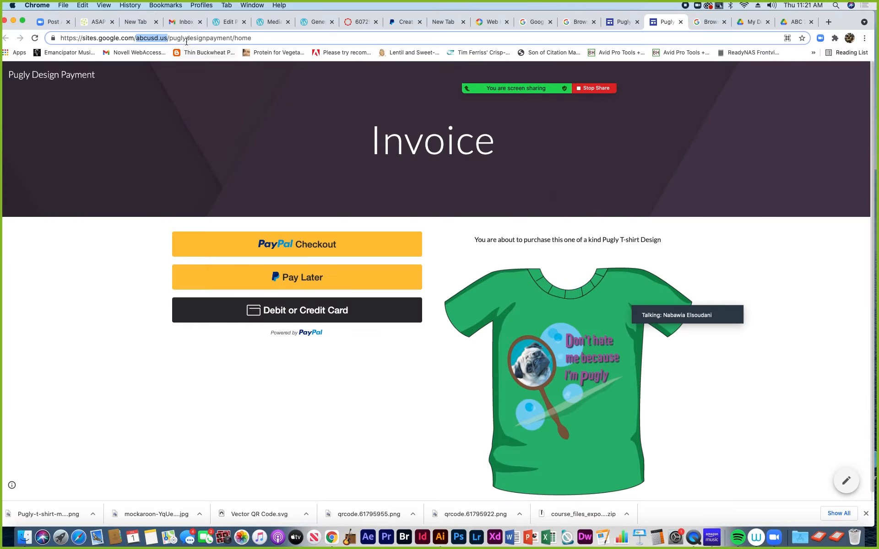
pyautogui.click(391, 36)
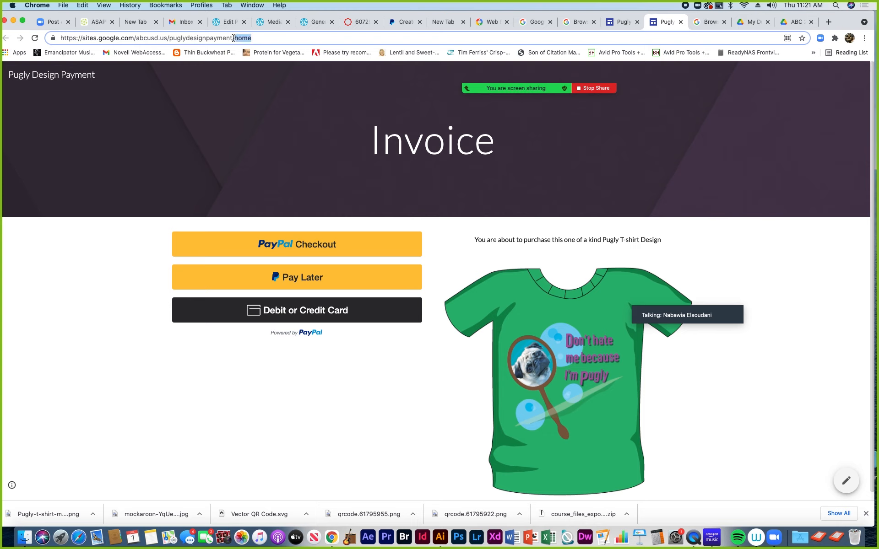
pyautogui.tripleClick(235, 38)
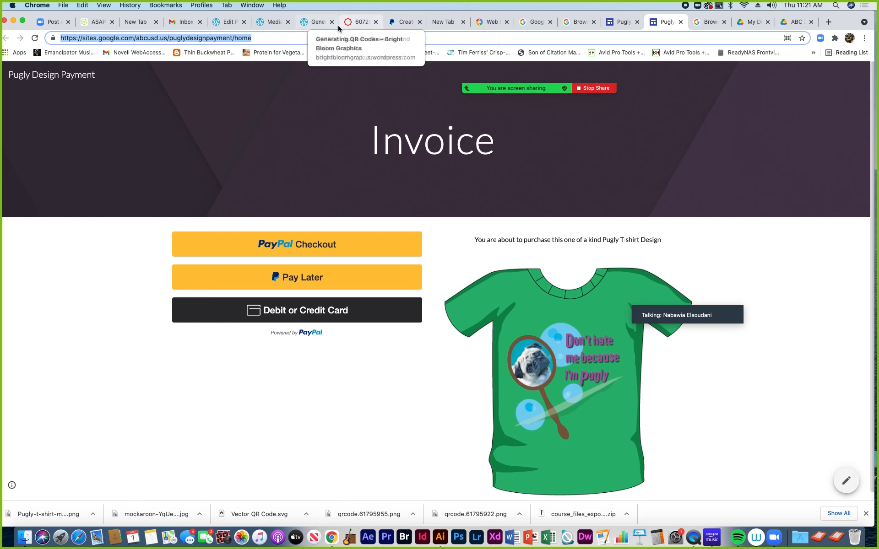
# Go to the WordPress Products page editor and click into the T-Shirt Mockup caption
pyautogui.click(274, 23)
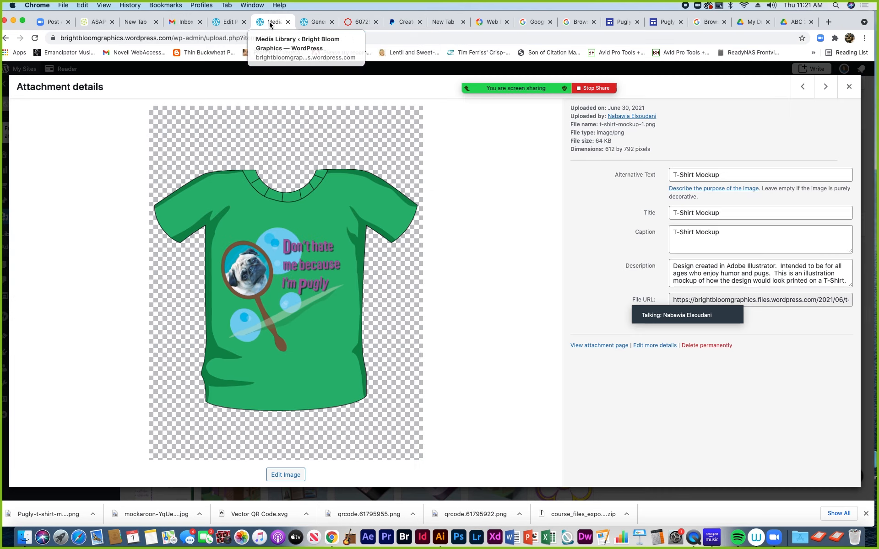
pyautogui.click(225, 23)
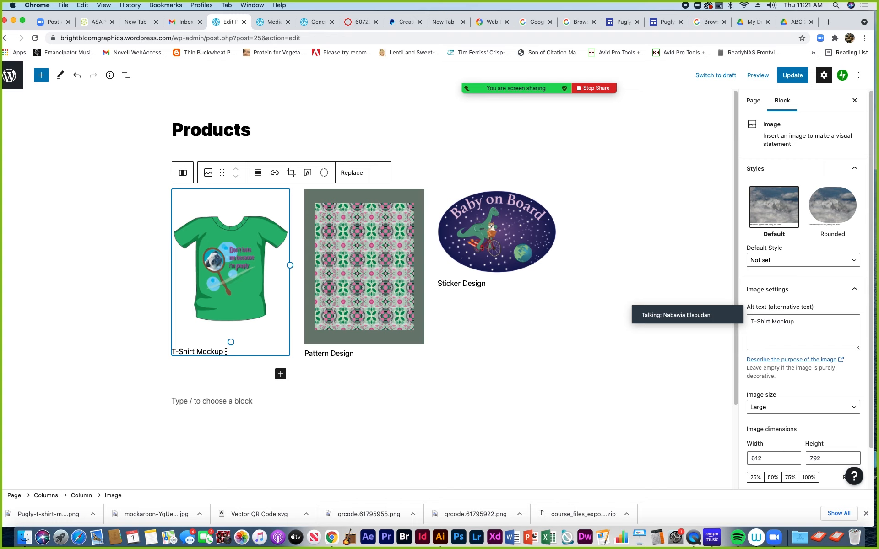
pyautogui.click(203, 352)
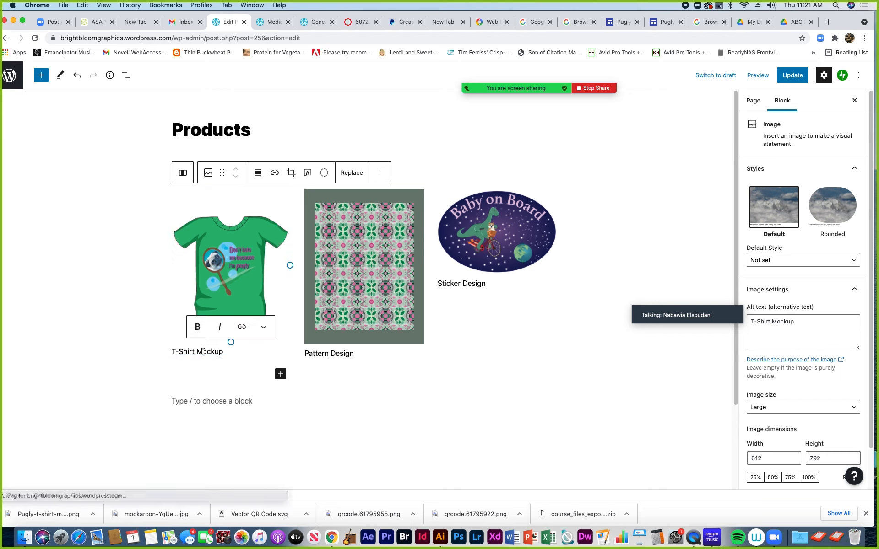
pyautogui.moveTo(225, 352); pyautogui.dragTo(172, 354)
pyautogui.click(195, 353)
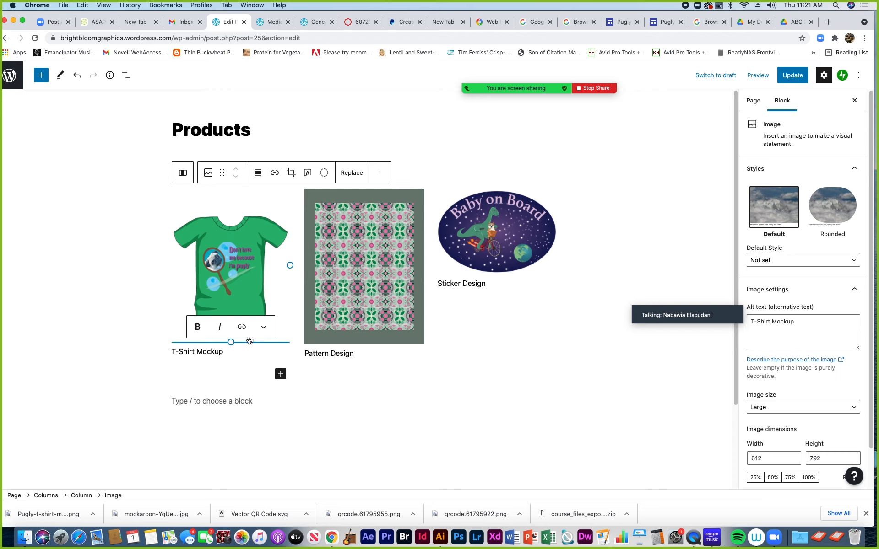
pyautogui.click(264, 328)
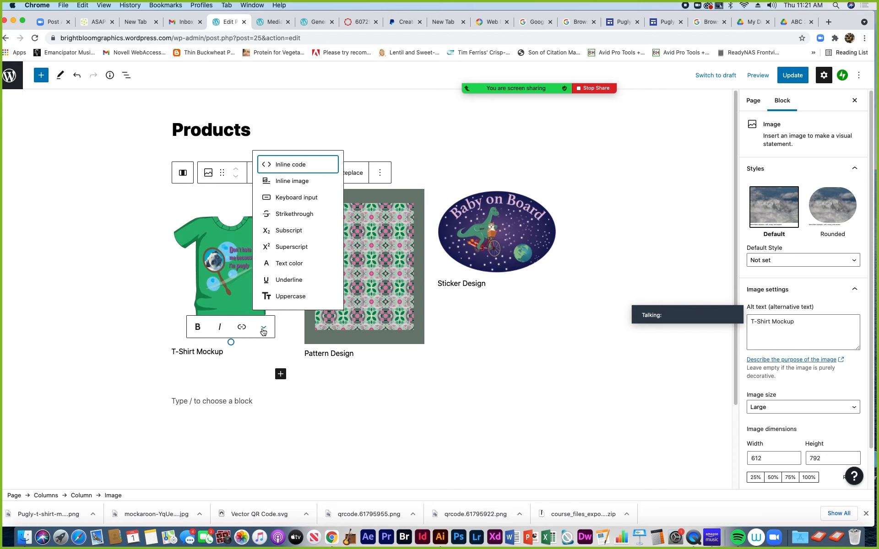
pyautogui.click(239, 356)
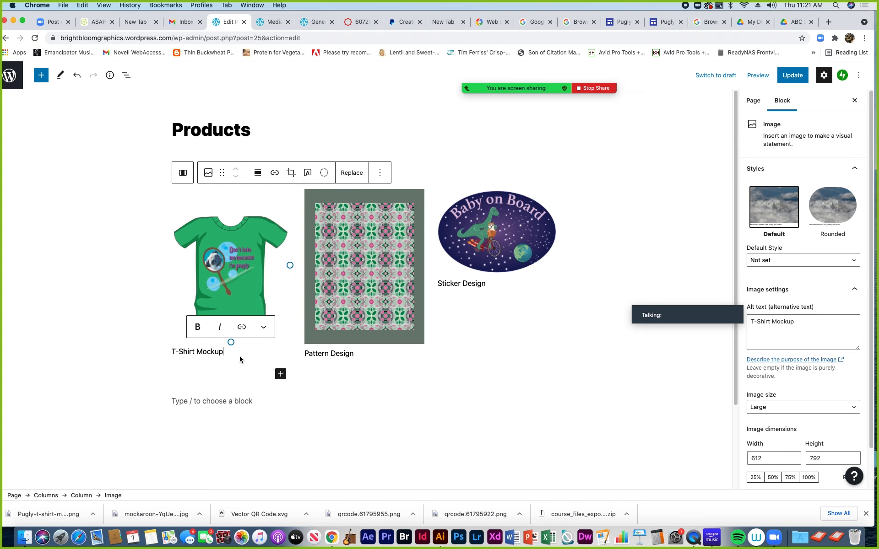
# Replace the caption with 'Click to Purchase Pugly Design'
pyautogui.moveTo(228, 353); pyautogui.dragTo(172, 352)
pyautogui.write('Cl')
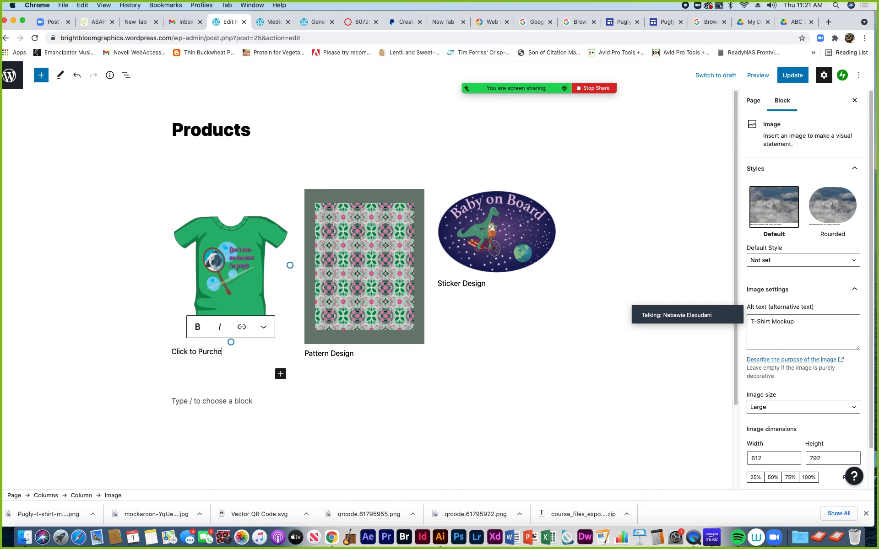
pyautogui.write('ick to Purchaes')
pyautogui.write(' Pub')
pyautogui.press('BackSpace')
pyautogui.write('gly Design')
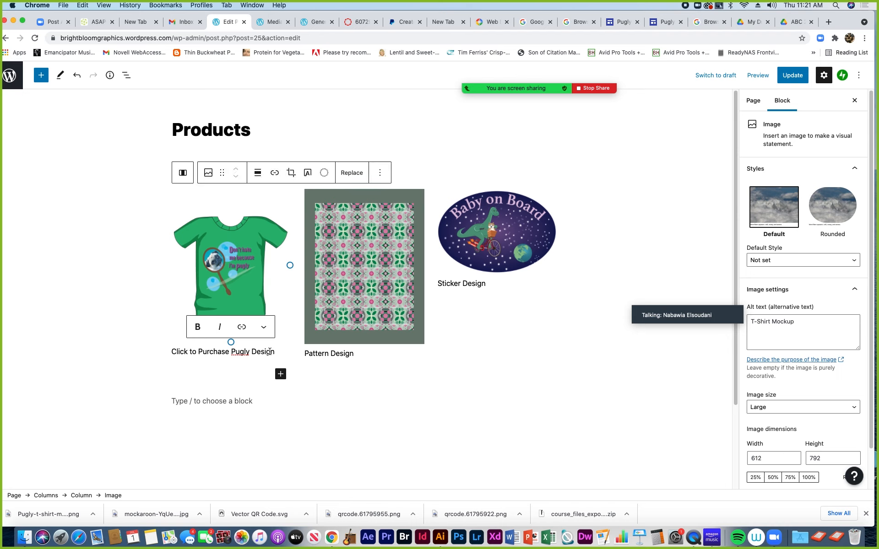
pyautogui.moveTo(275, 351); pyautogui.dragTo(172, 351)
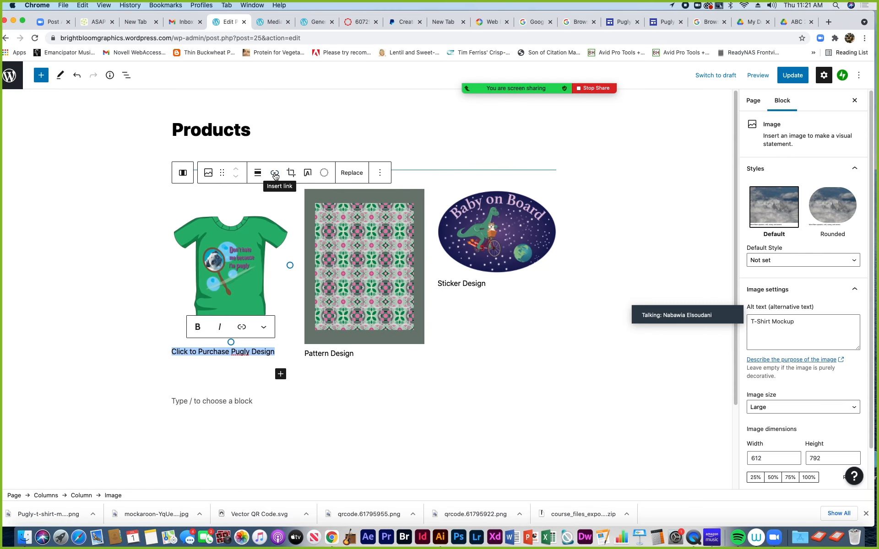
# Link the T-shirt image to the published invoice page URL, opening in a new tab
pyautogui.click(276, 175)
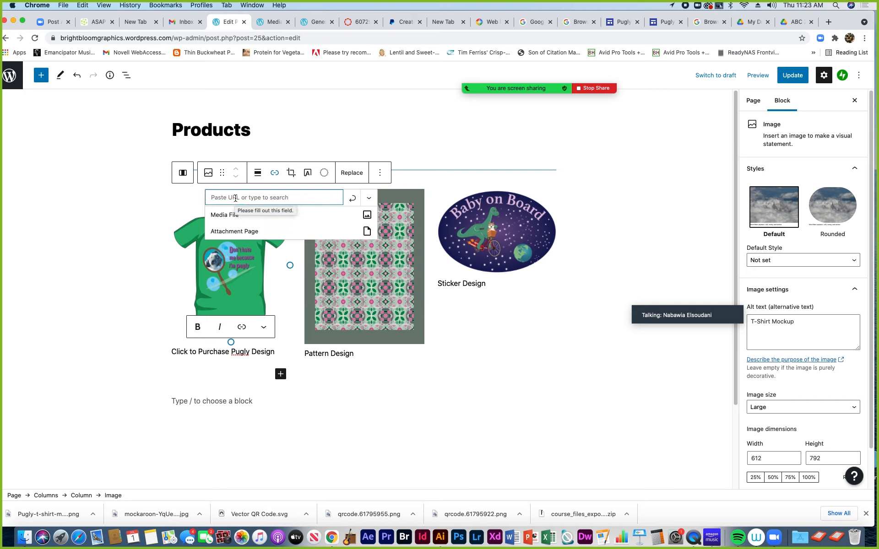
pyautogui.press('super+v')
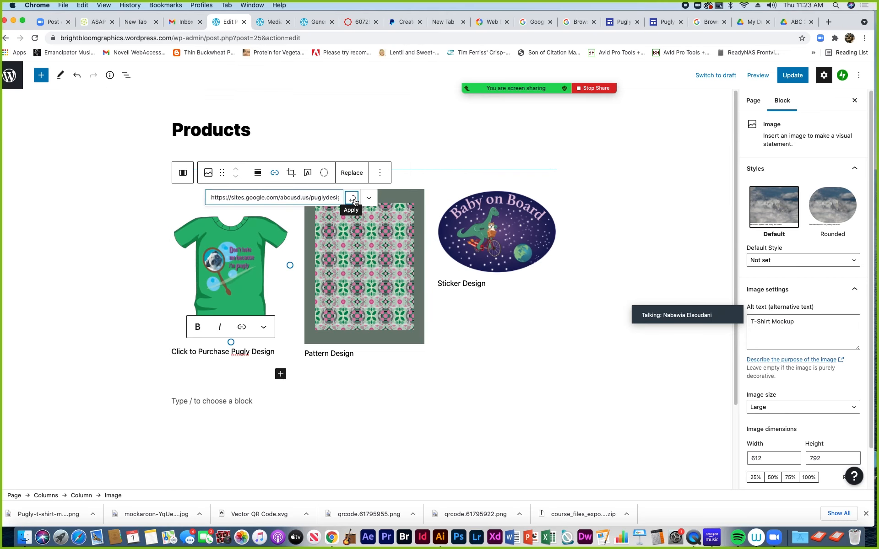
pyautogui.click(352, 199)
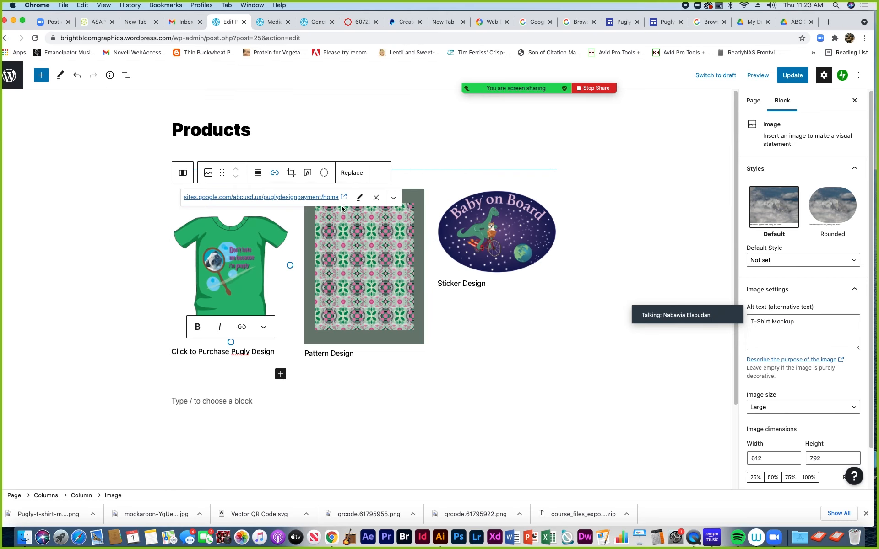
pyautogui.click(393, 198)
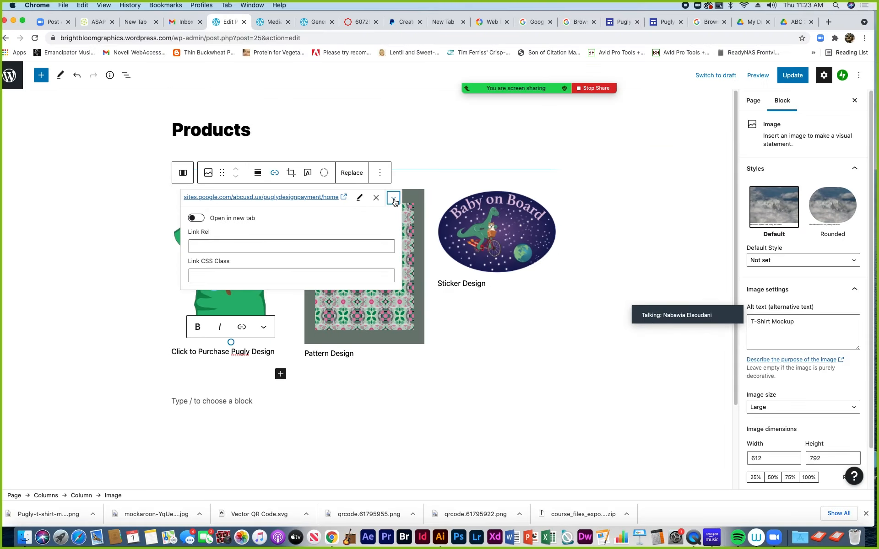
pyautogui.click(199, 219)
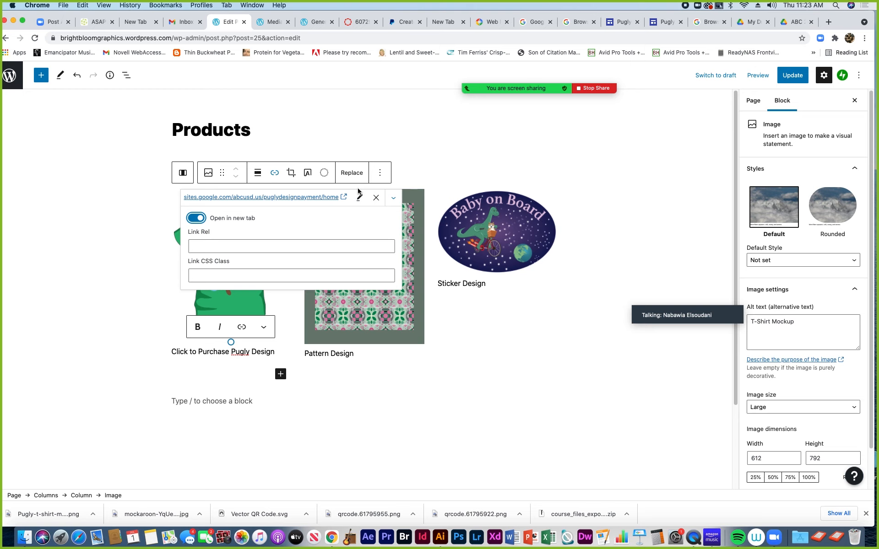
# Link the 'Click to Purchase Pugly Design' caption to the pasted invoice page URL
pyautogui.click(471, 355)
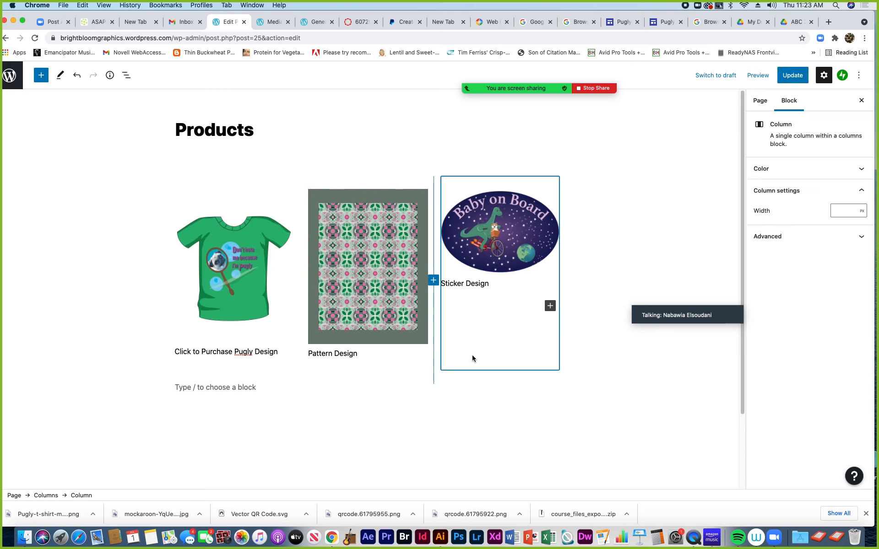
pyautogui.click(244, 348)
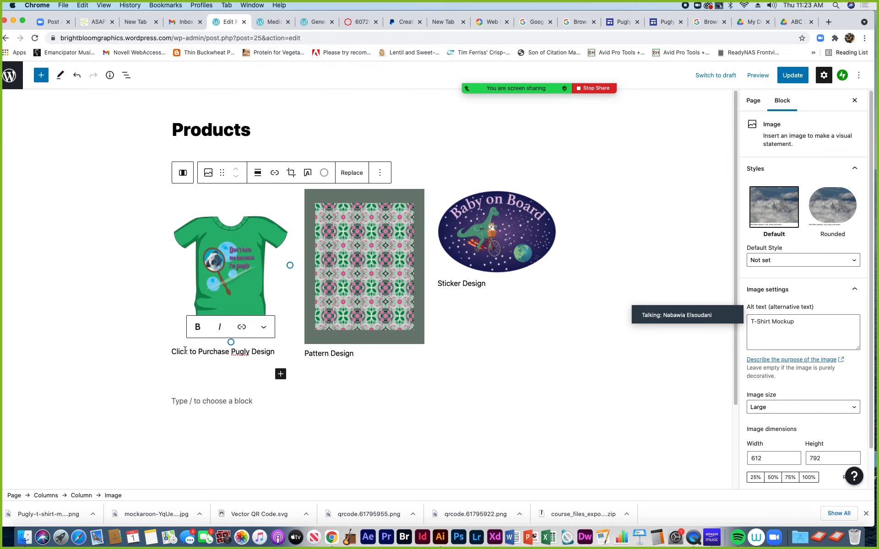
pyautogui.moveTo(171, 351); pyautogui.dragTo(274, 353)
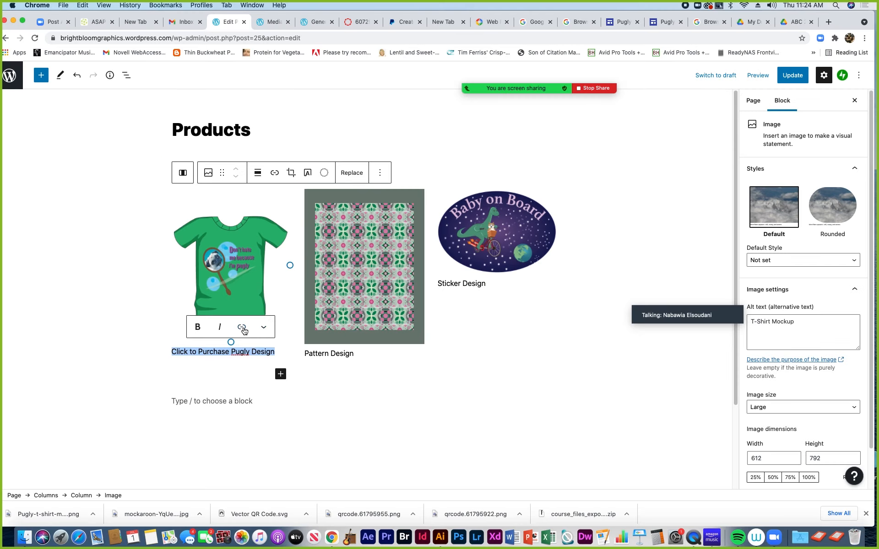
pyautogui.click(242, 327)
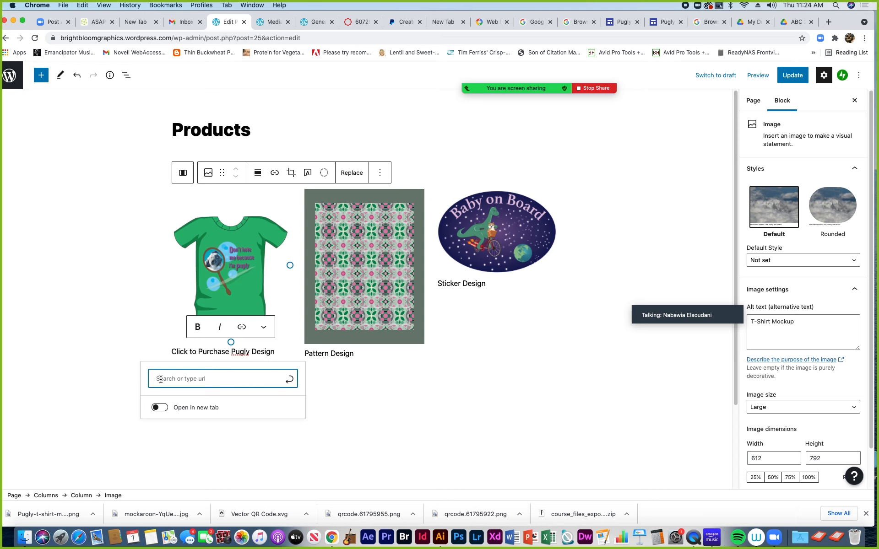
pyautogui.press('super+v')
pyautogui.click(289, 379)
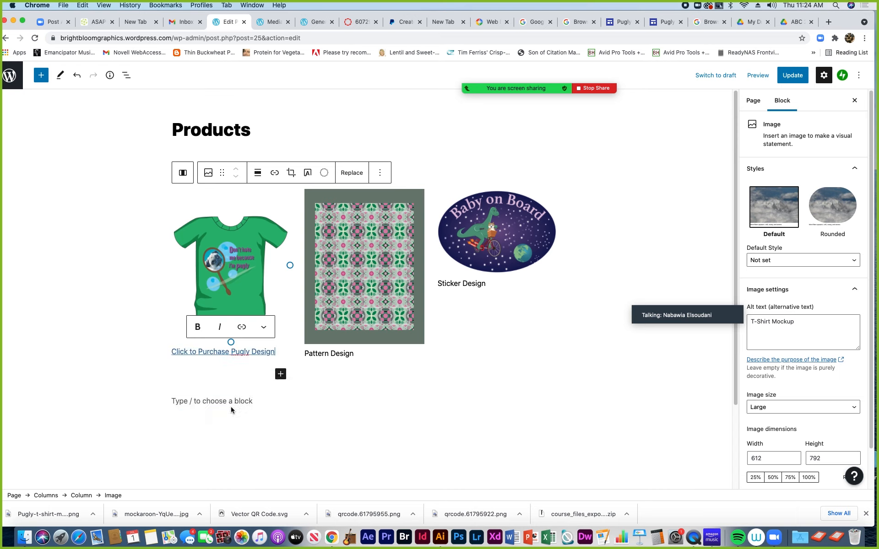
# Set the caption link to open in a new tab
pyautogui.click(233, 350)
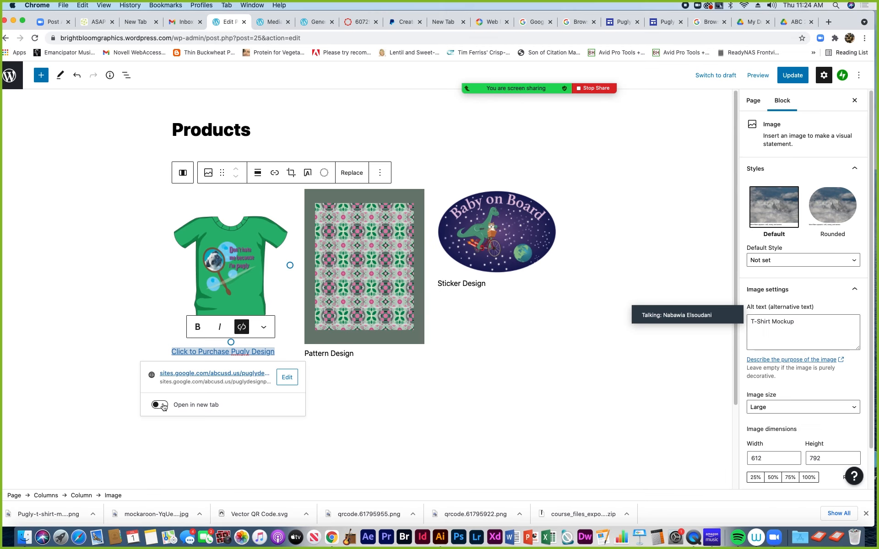
pyautogui.click(256, 448)
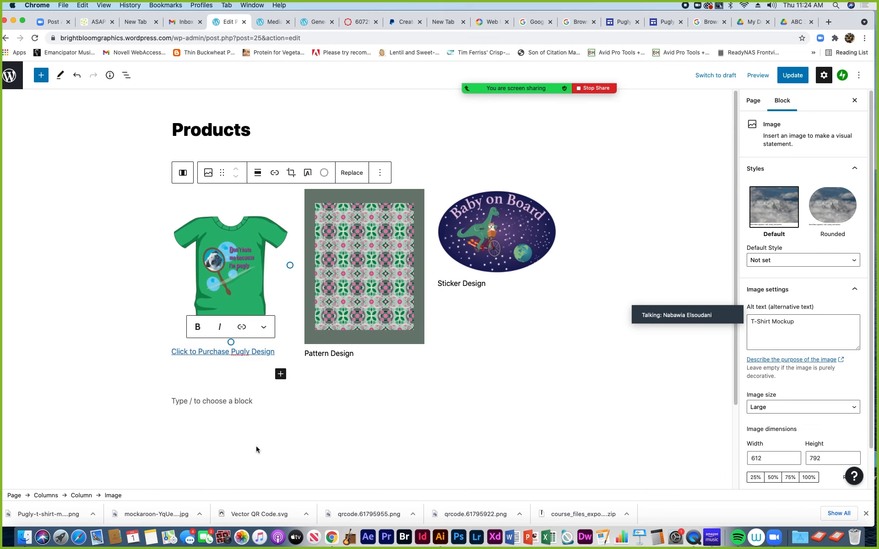
pyautogui.click(214, 350)
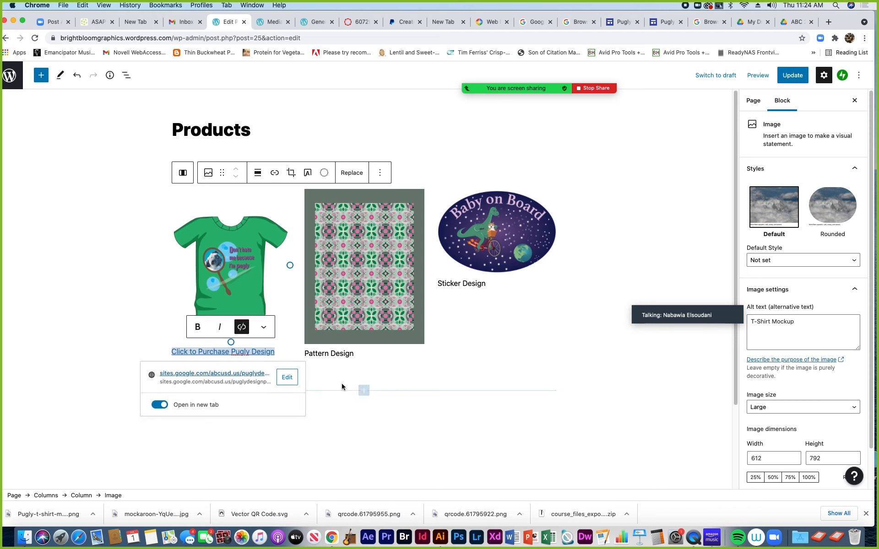
pyautogui.click(328, 405)
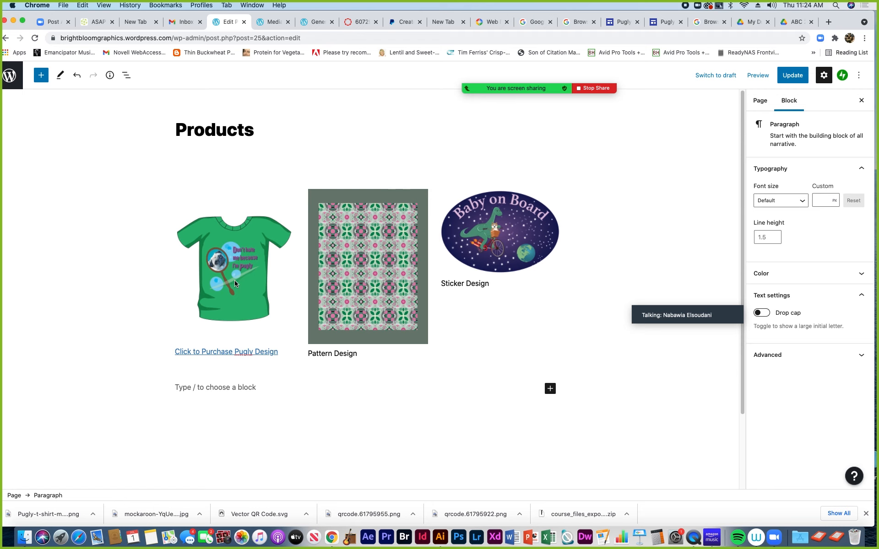
# Check the T-shirt image's link URL and new-tab option, then Update the Products page
pyautogui.click(234, 281)
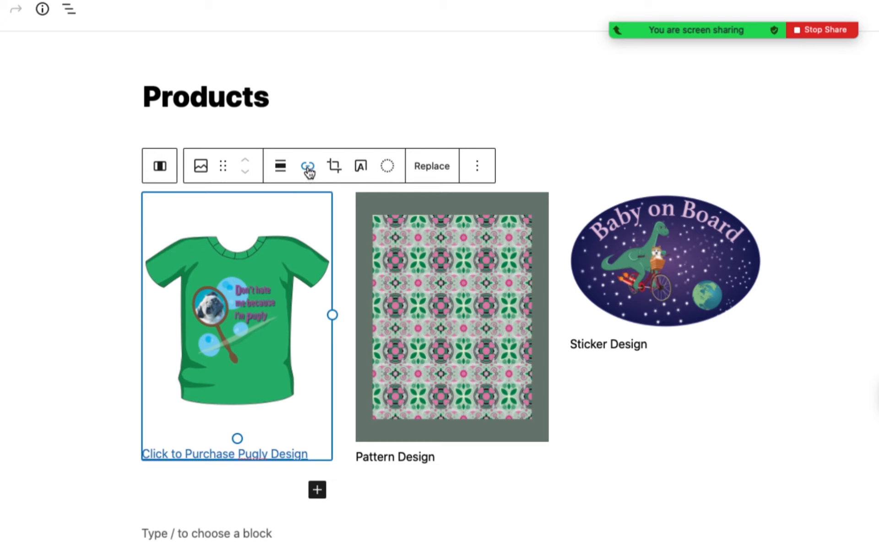
pyautogui.click(308, 170)
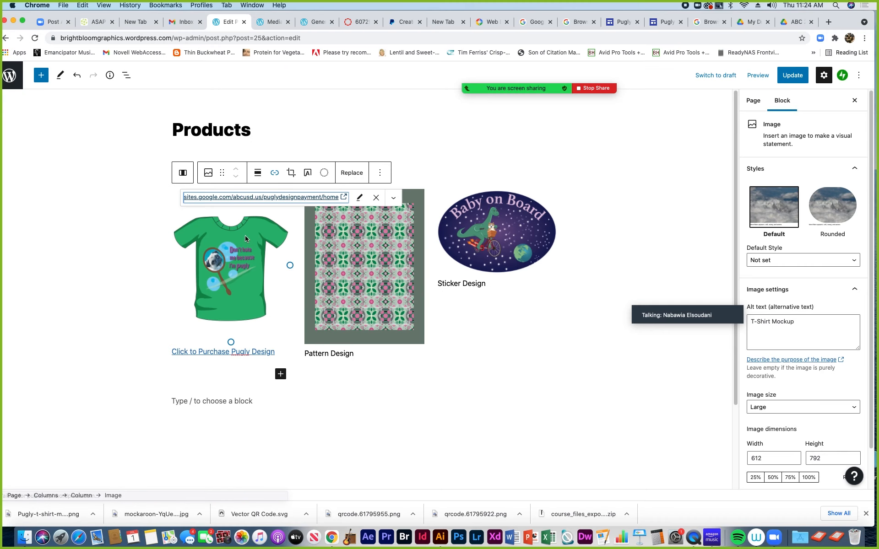
pyautogui.click(395, 199)
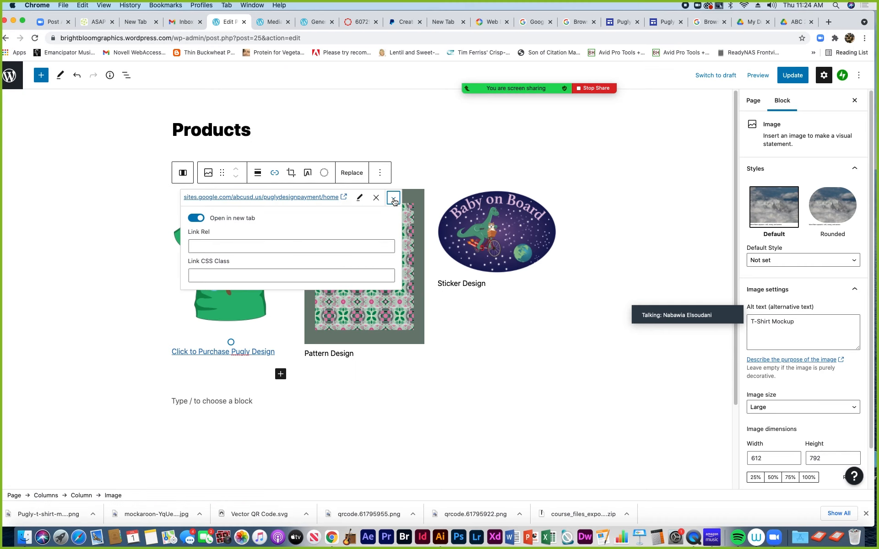
pyautogui.click(98, 259)
pyautogui.click(204, 255)
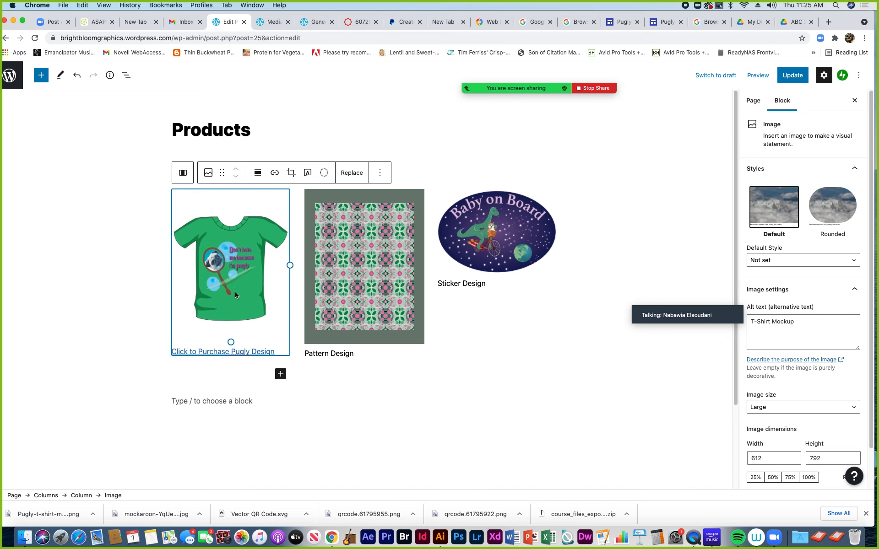
pyautogui.click(306, 395)
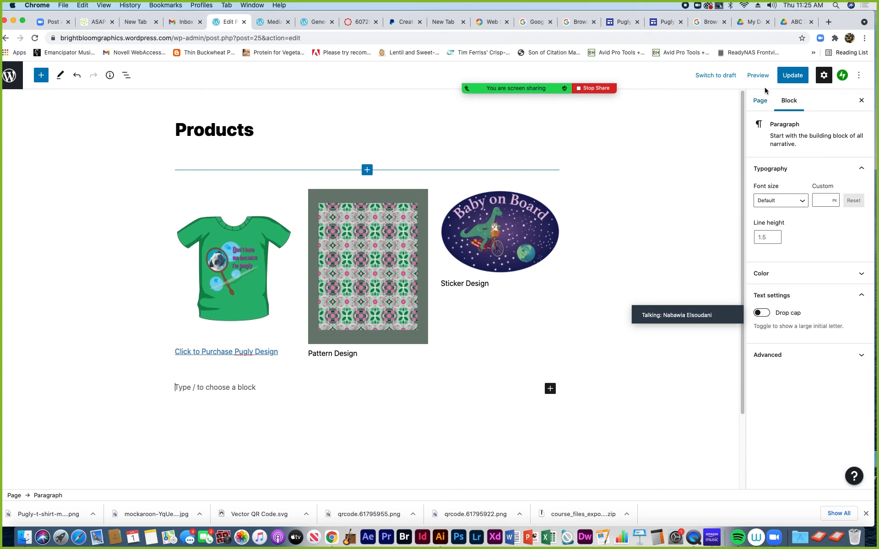
pyautogui.click(792, 75)
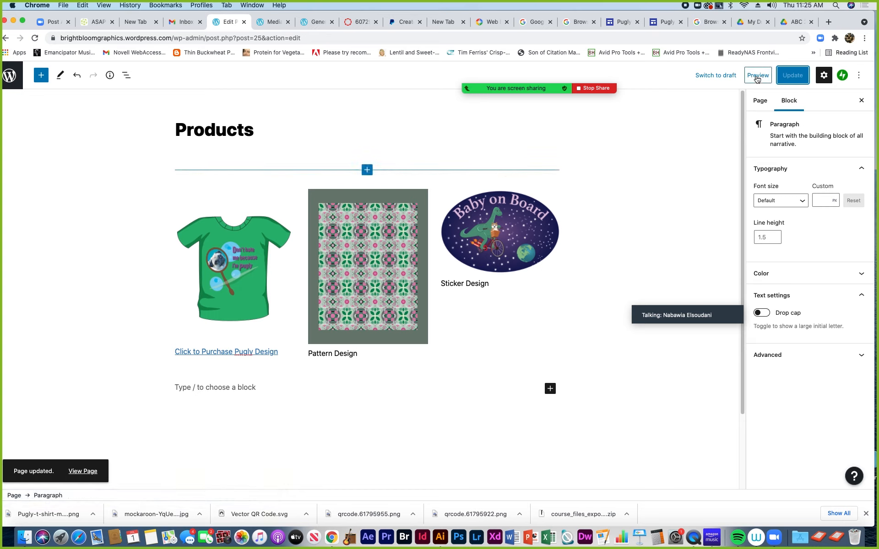
# Preview the Products page in a new tab and follow the T-shirt link to the Pugly Design Payment invoice
pyautogui.click(757, 78)
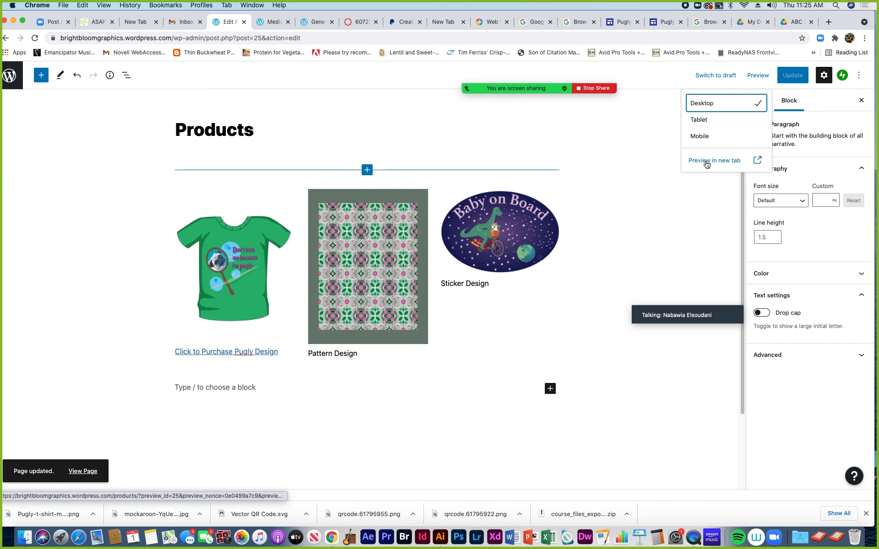
pyautogui.click(706, 162)
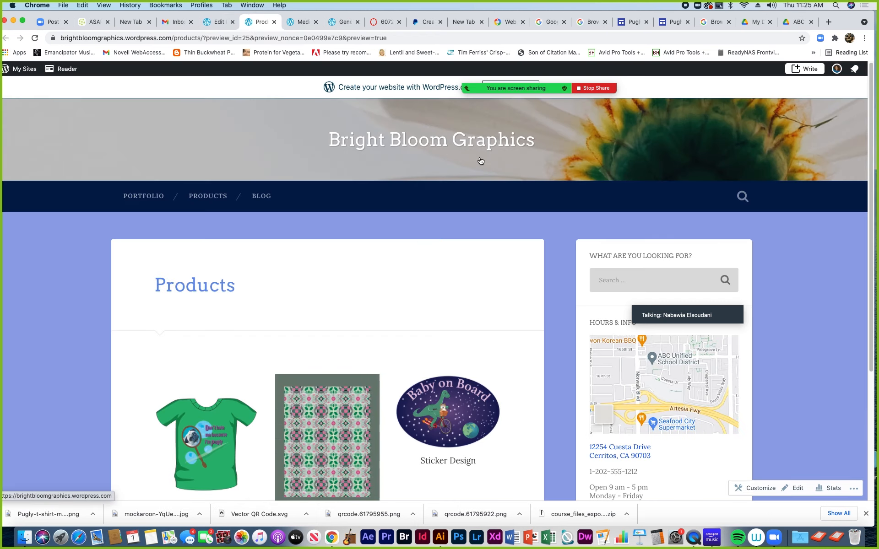
pyautogui.scroll(-3, 234, 236)
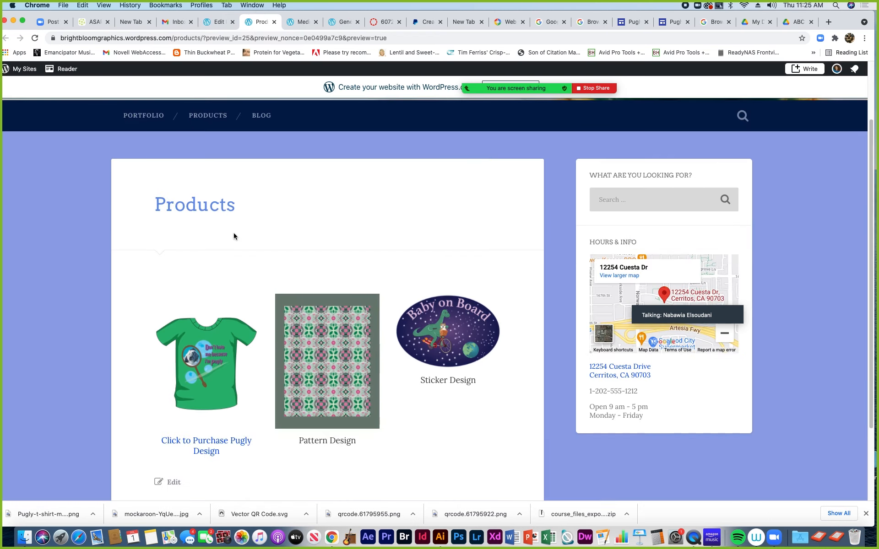
pyautogui.scroll(-3, 234, 233)
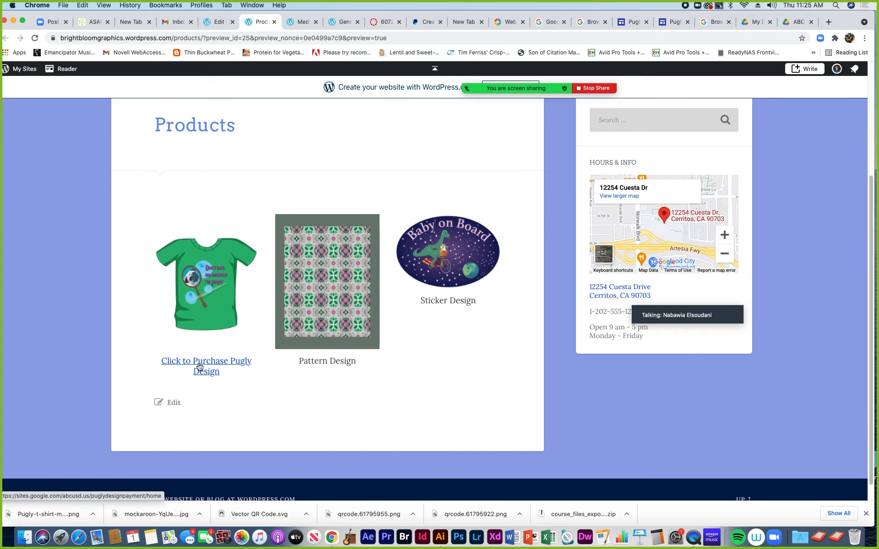
pyautogui.click(197, 305)
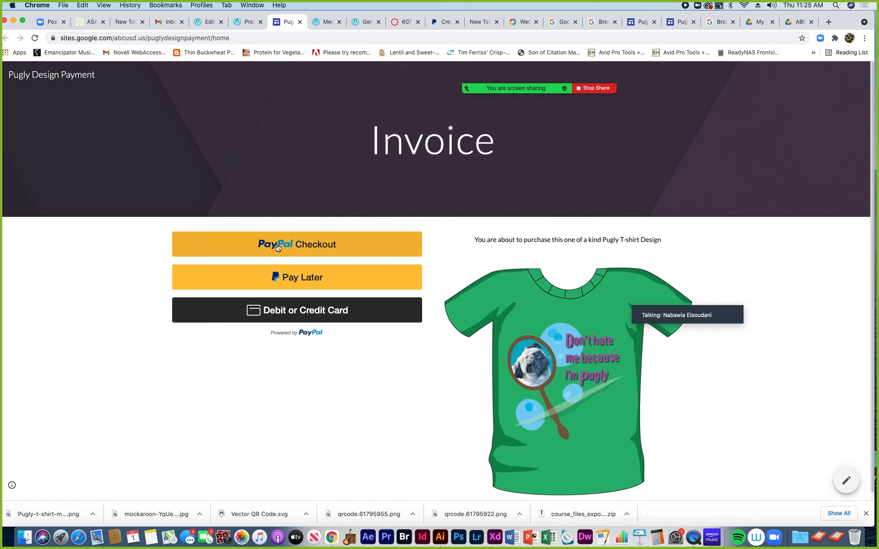
pyautogui.click(301, 247)
pyautogui.click(382, 286)
pyautogui.click(178, 224)
pyautogui.write('••')
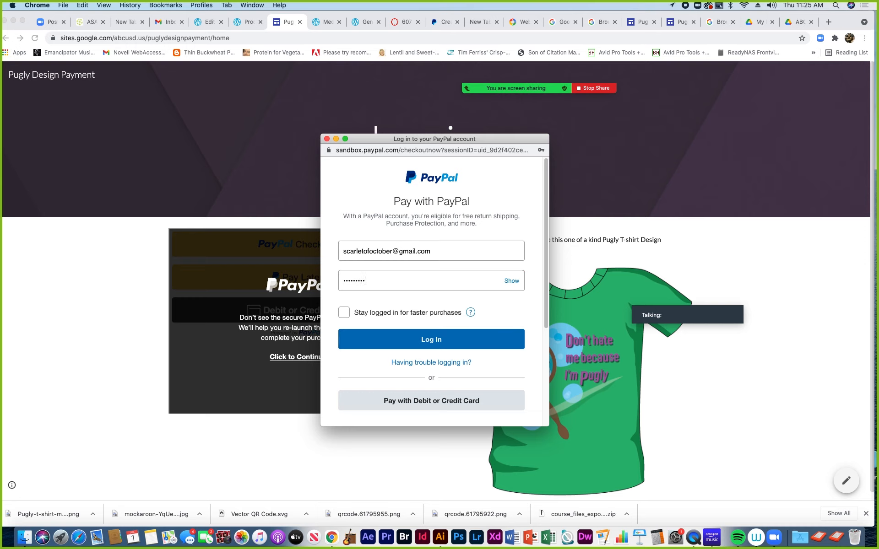
pyautogui.click(439, 341)
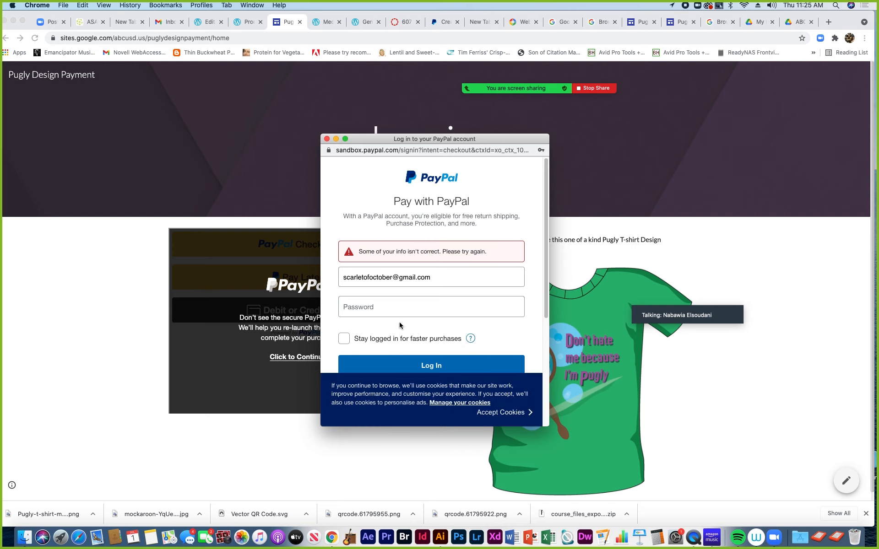
pyautogui.click(365, 307)
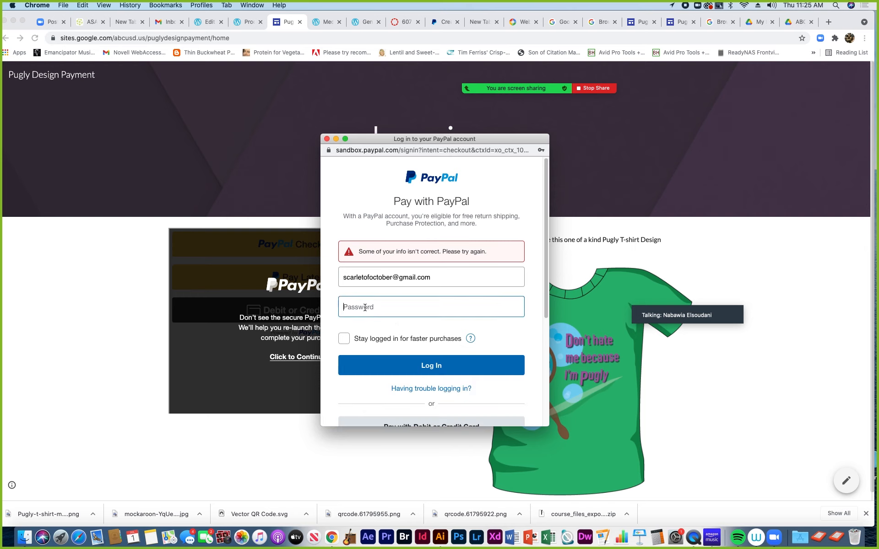
pyautogui.write('••••')
pyautogui.click(419, 366)
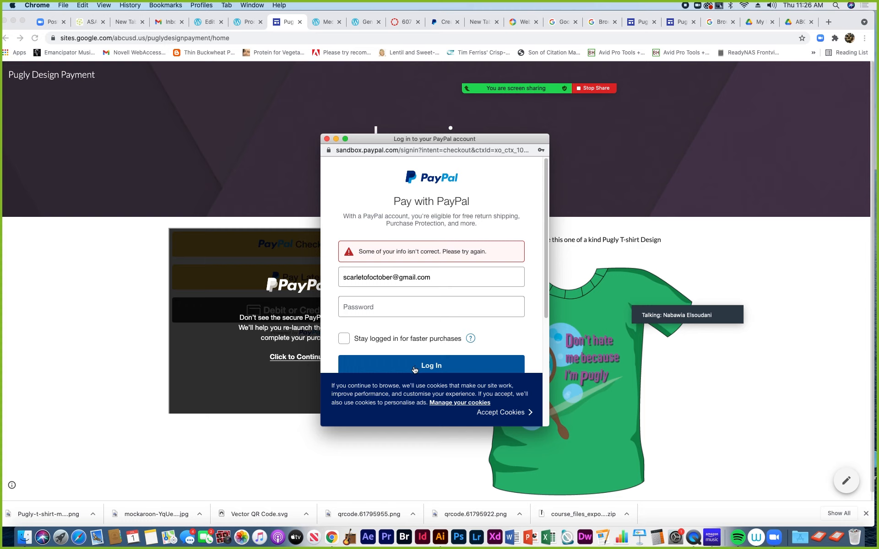
pyautogui.click(377, 307)
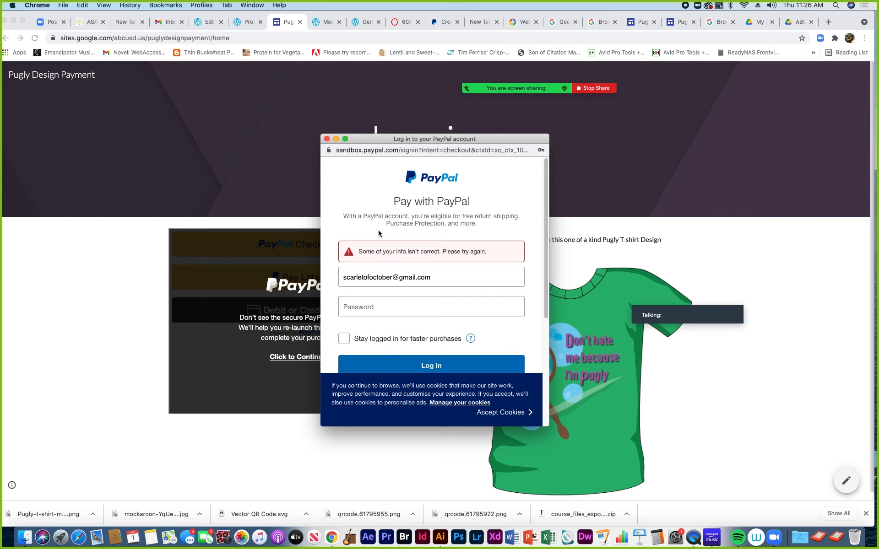
pyautogui.click(412, 308)
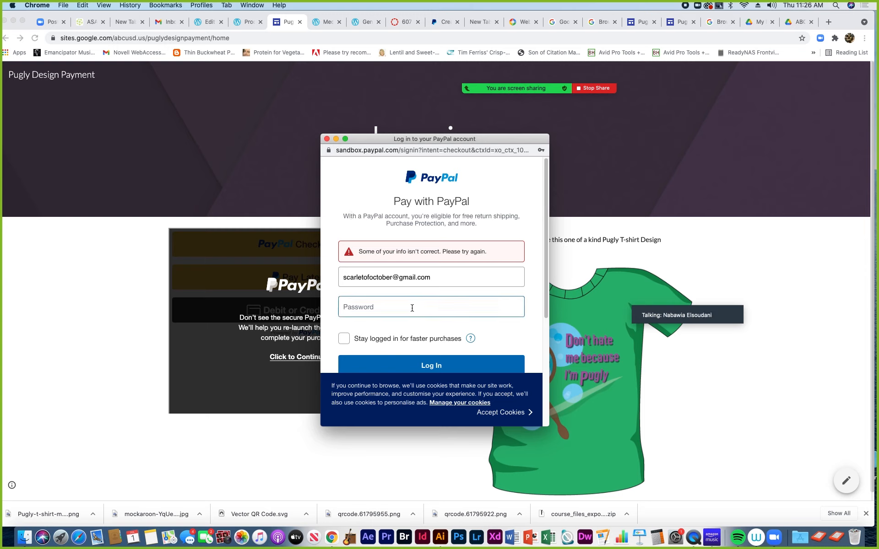
pyautogui.click(420, 331)
pyautogui.scroll(-5, 424, 323)
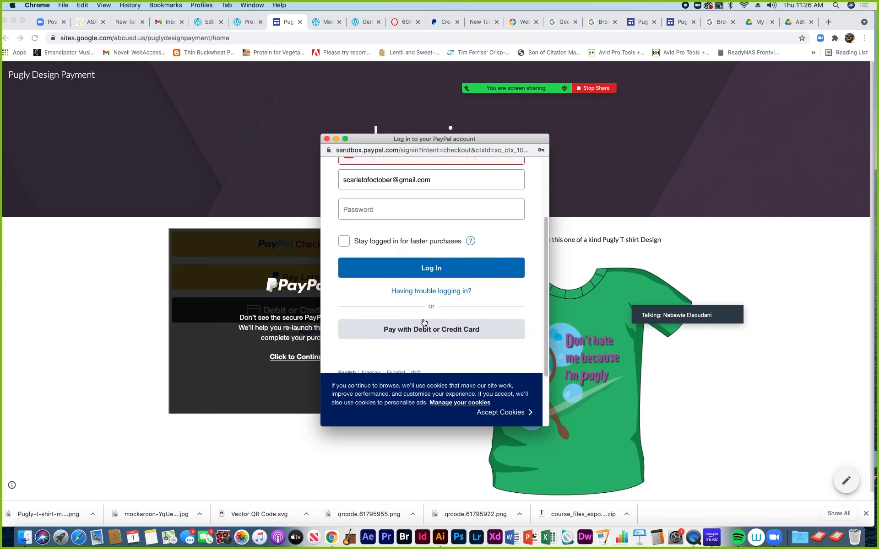
pyautogui.scroll(5, 424, 321)
pyautogui.click(392, 312)
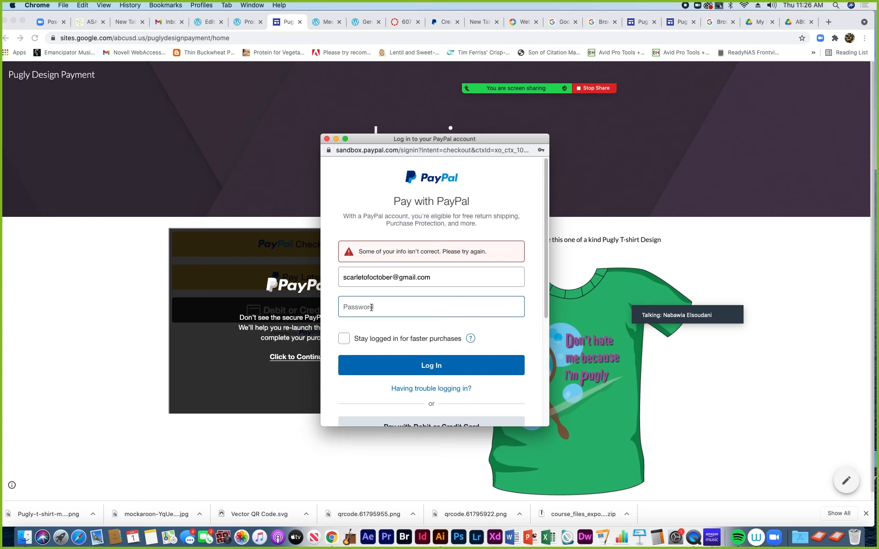
pyautogui.write('p')
pyautogui.click(401, 360)
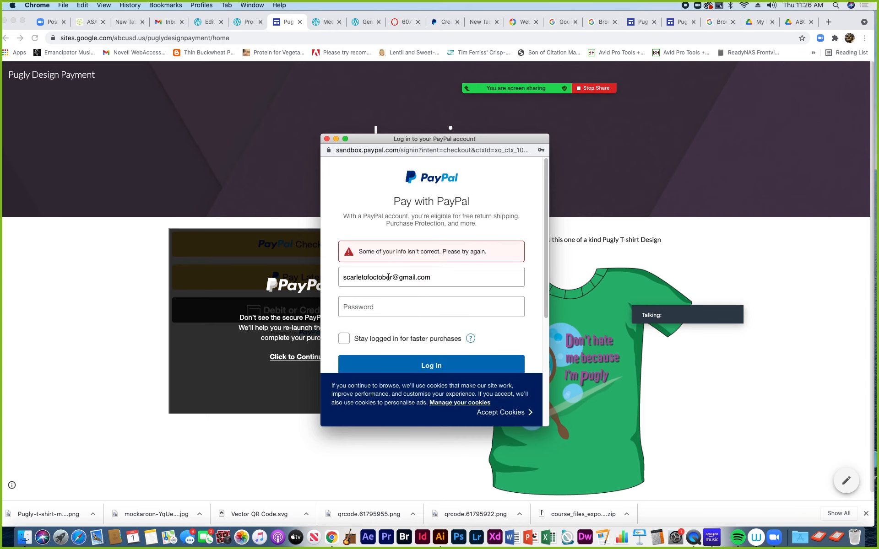
pyautogui.click(388, 277)
pyautogui.moveTo(392, 278); pyautogui.dragTo(329, 278)
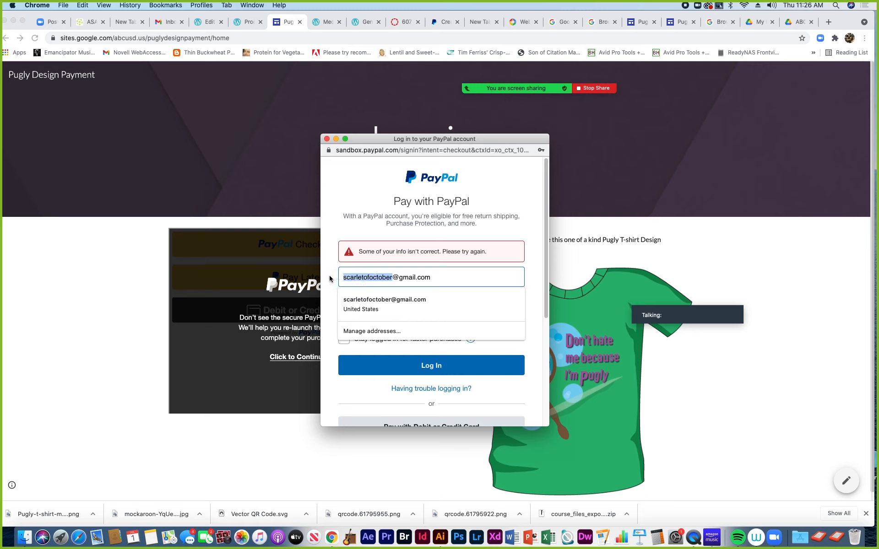
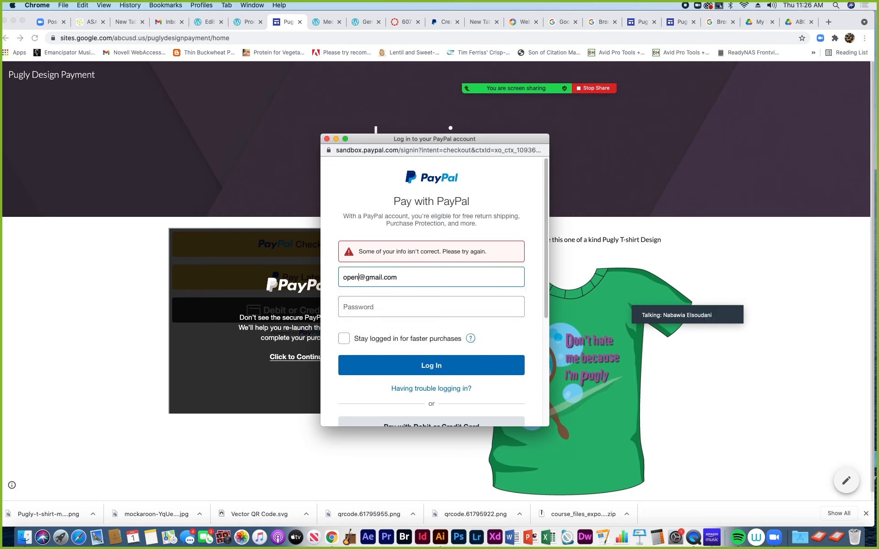
pyautogui.click(339, 302)
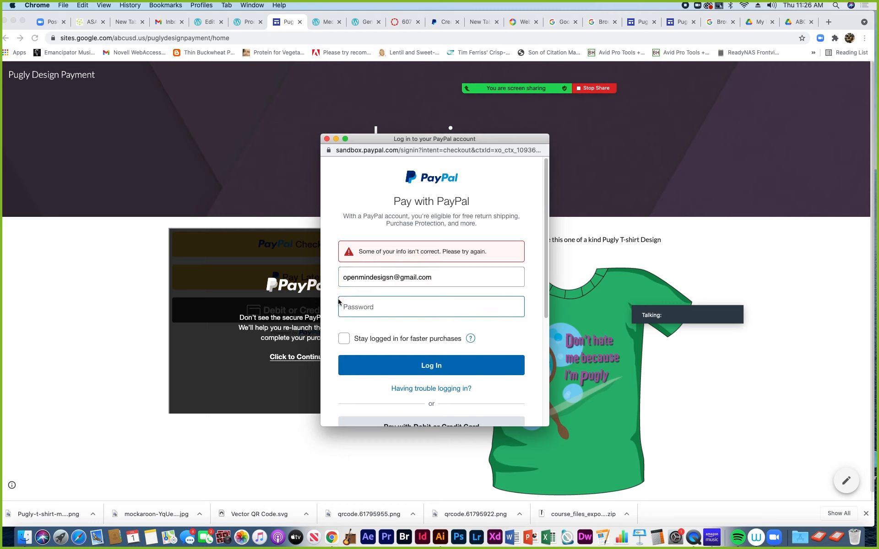
pyautogui.write('•')
pyautogui.click(418, 366)
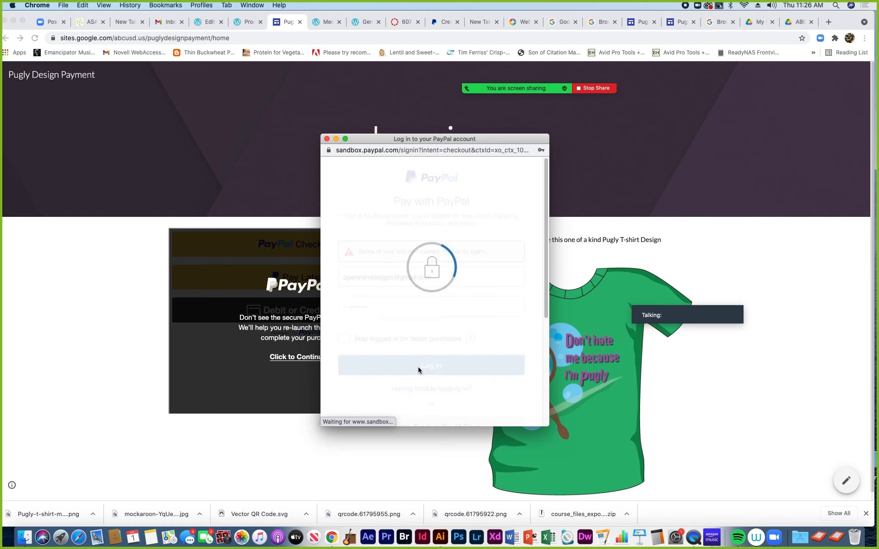
pyautogui.click(327, 138)
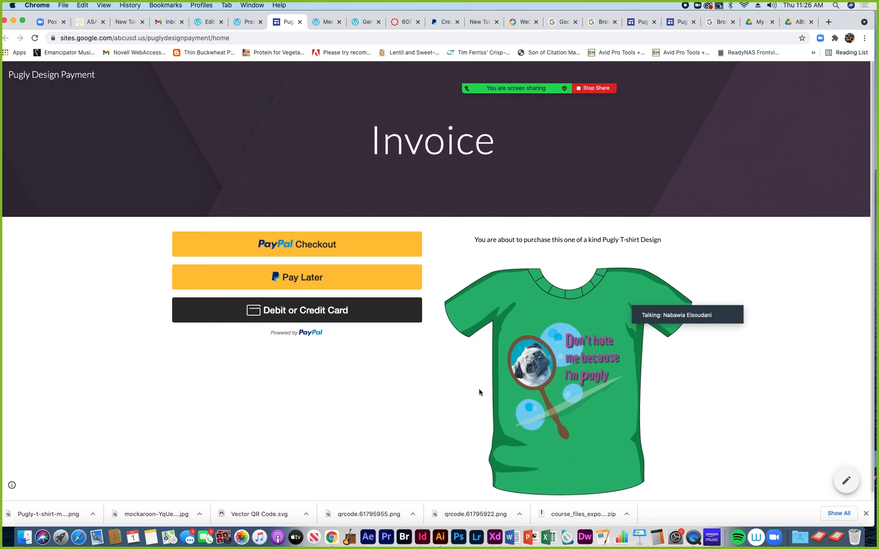
# Return to the Pugly Design Payment editor tab and bring up insert options below the PayPal buttons
pyautogui.scroll(-1, 479, 392)
pyautogui.scroll(1, 479, 392)
pyautogui.scroll(-1, 491, 468)
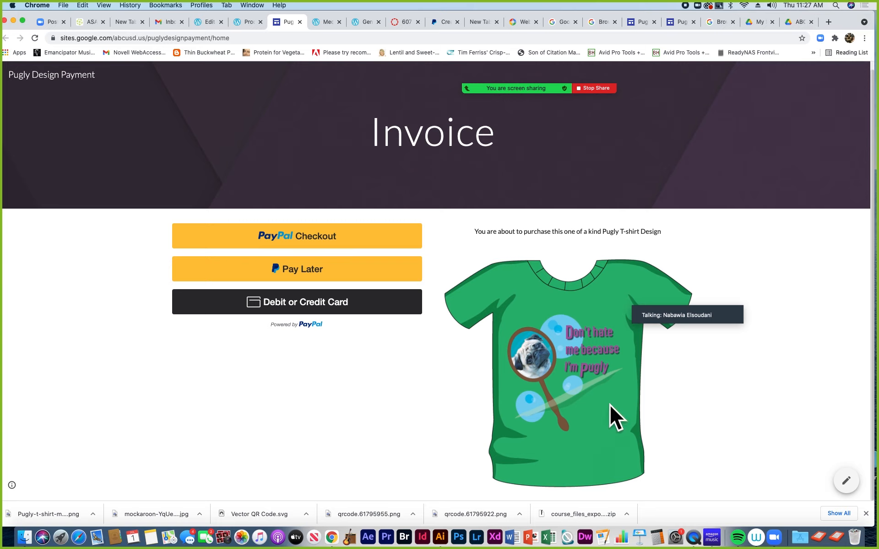
pyautogui.scroll(1, 610, 405)
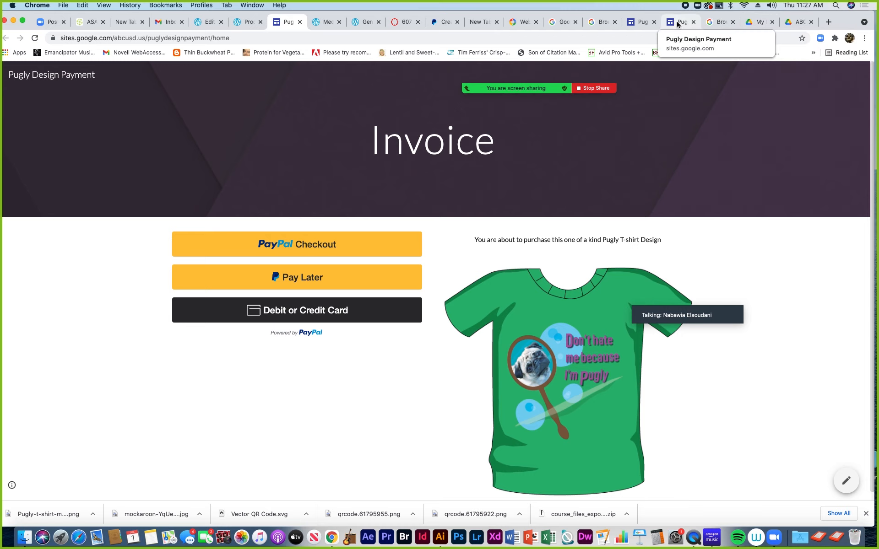
pyautogui.click(642, 23)
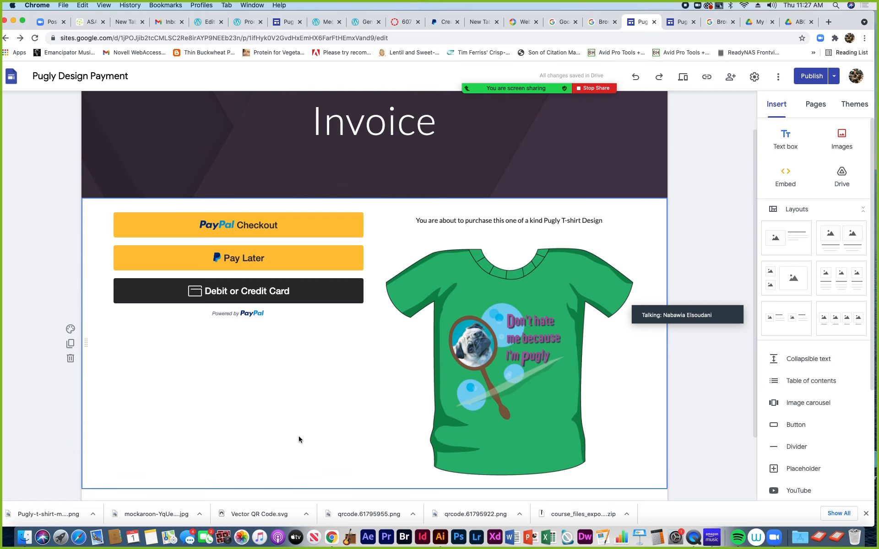
pyautogui.doubleClick(237, 422)
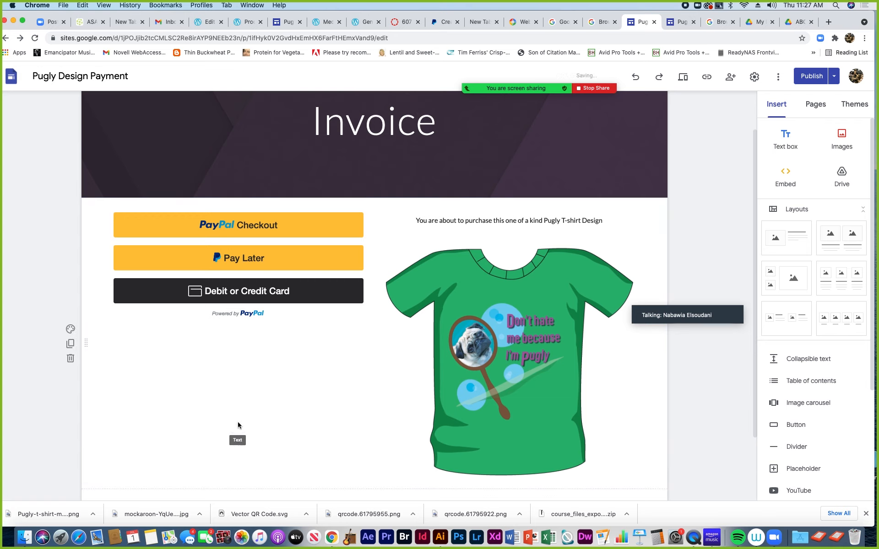
# Add a text box below the PayPal buttons reading 'Thank you for visiting my shop stop.' plus an empty line
pyautogui.click(238, 422)
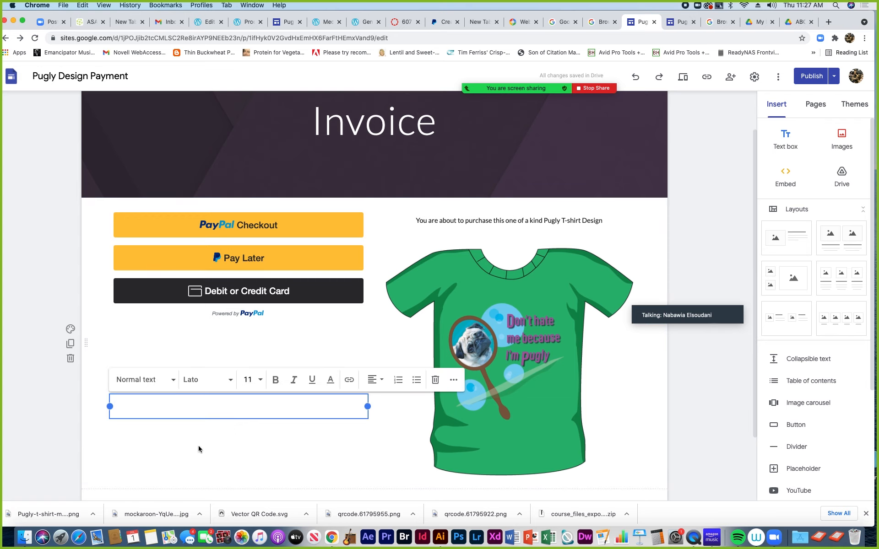
pyautogui.write('Thank you for visiting')
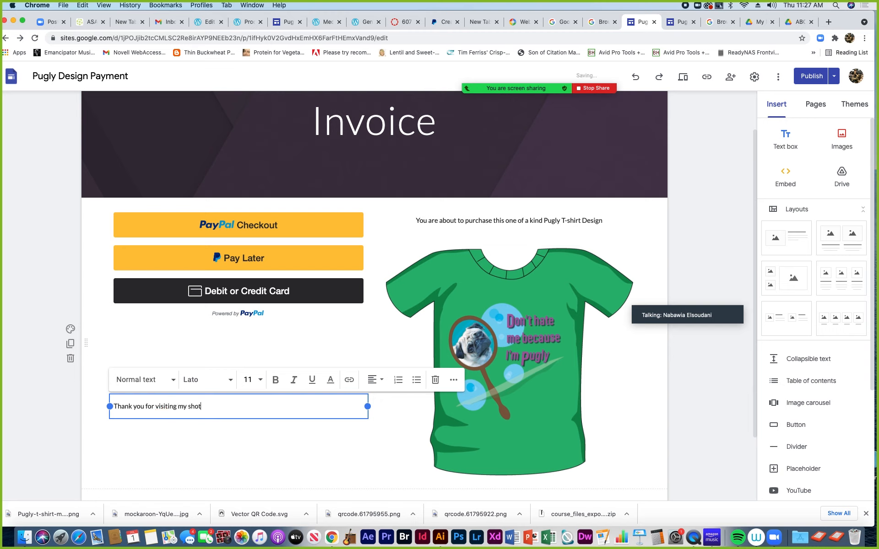
pyautogui.write(' my shop stop.')
pyautogui.press('Return')
pyautogui.write('To return to')
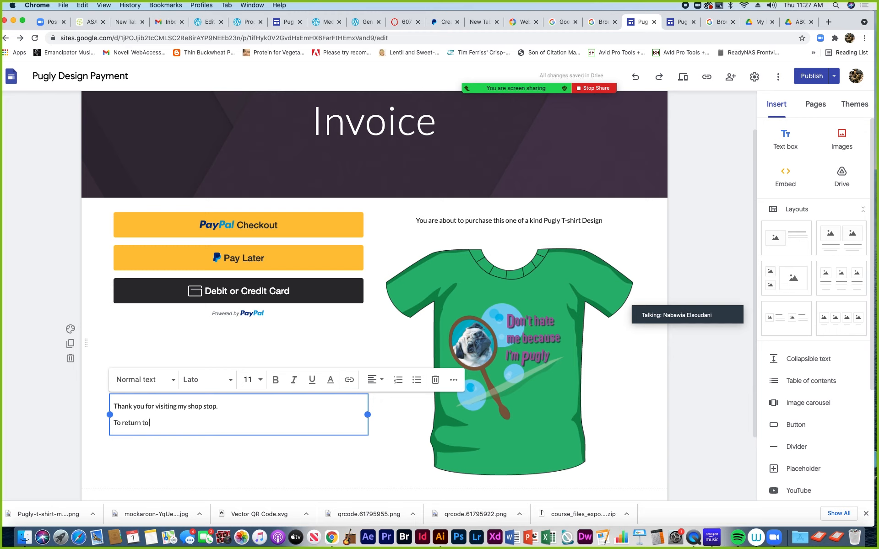
pyautogui.press('BackSpace')
pyautogui.press('BackSpace')
pyautogui.press('BackSpace')
pyautogui.press('BackSpace')
pyautogui.press('BackSpace')
pyautogui.press('BackSpace')
pyautogui.press('BackSpace')
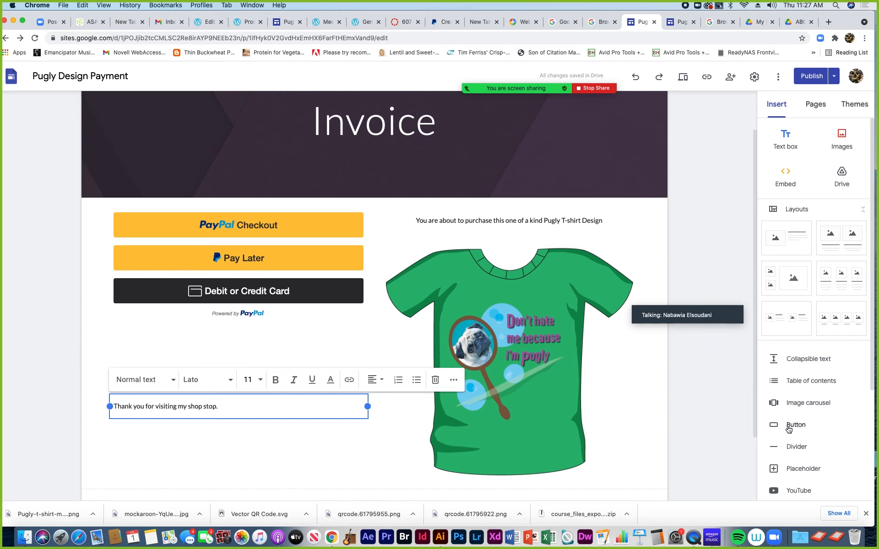
pyautogui.press('Return')
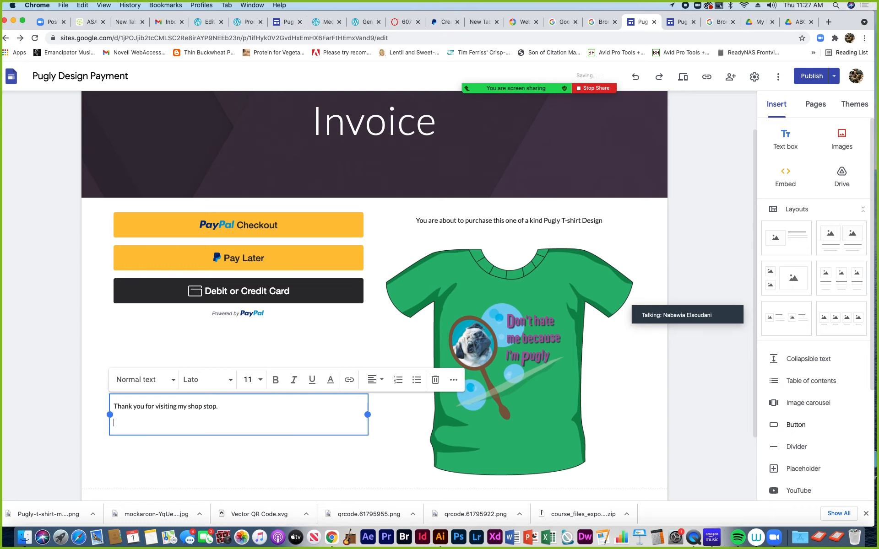
# Insert a new button named 'Return to Bright Bloom Graphics'
pyautogui.click(776, 427)
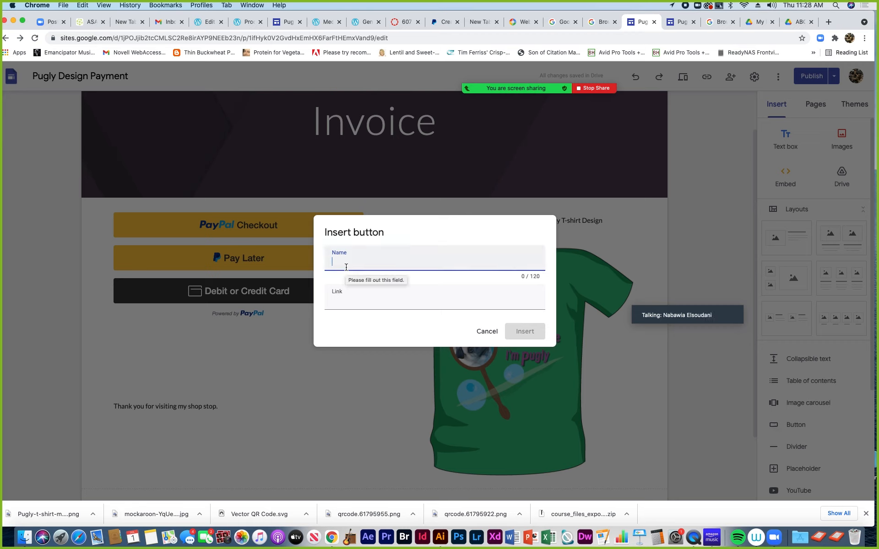
pyautogui.write('Return to')
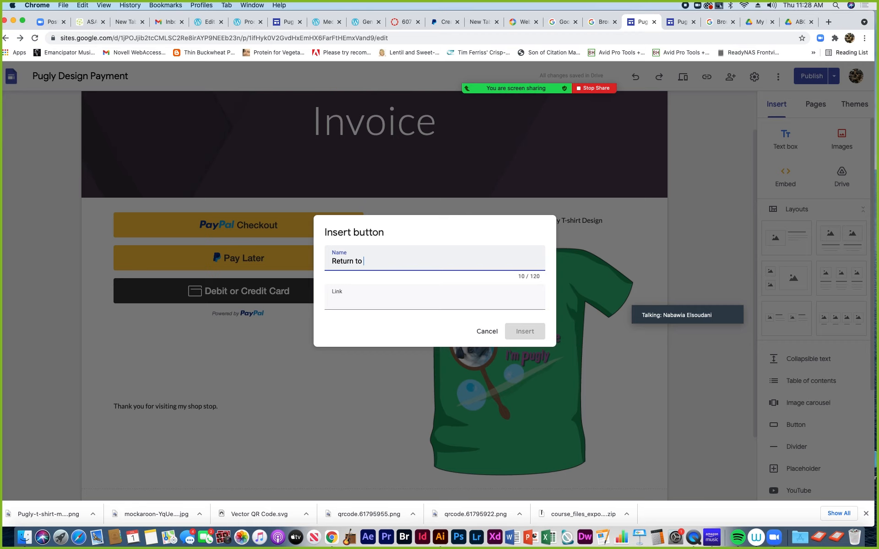
pyautogui.write('ight Bloom Graphics')
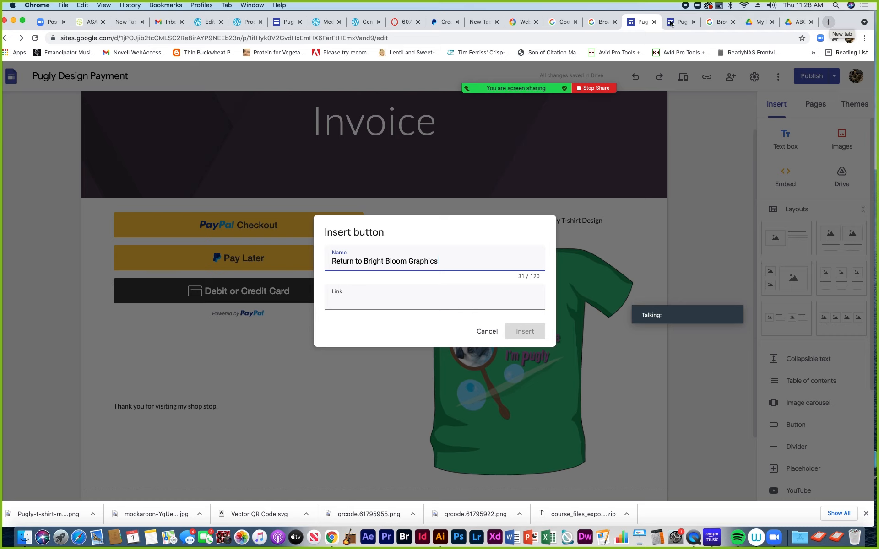
# Open a new-tab preview of the Products page from the WordPress editor
pyautogui.click(205, 23)
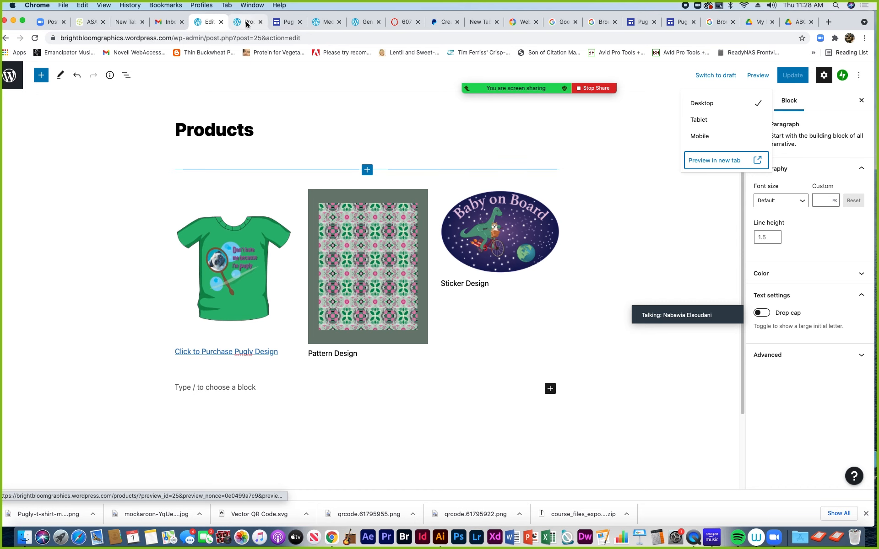
pyautogui.click(246, 23)
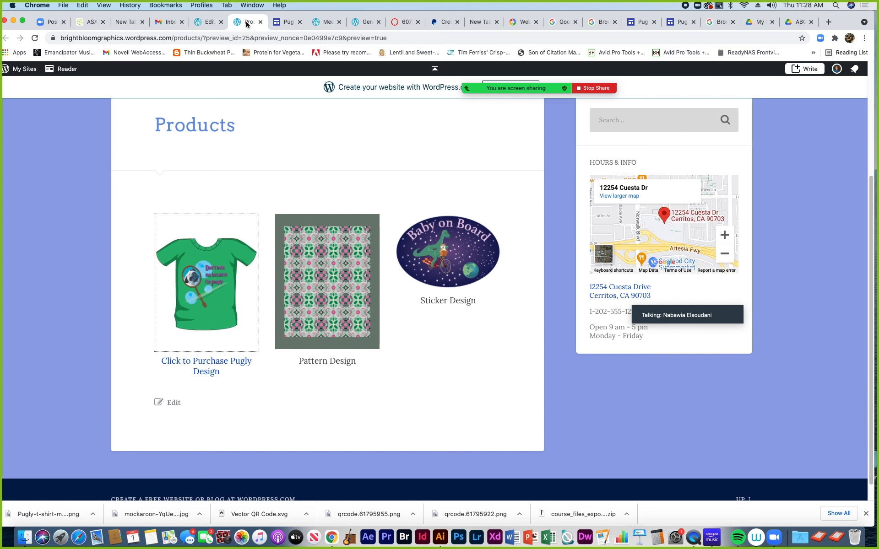
pyautogui.click(323, 23)
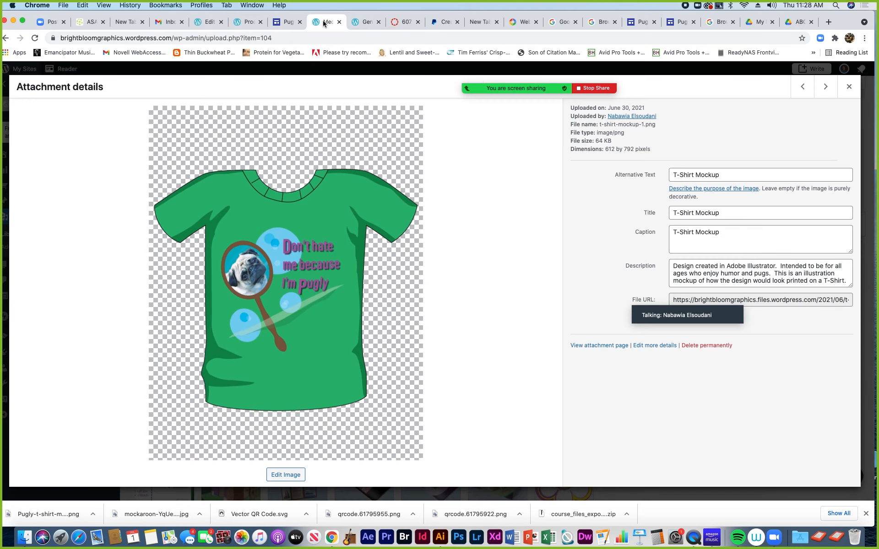
pyautogui.click(365, 24)
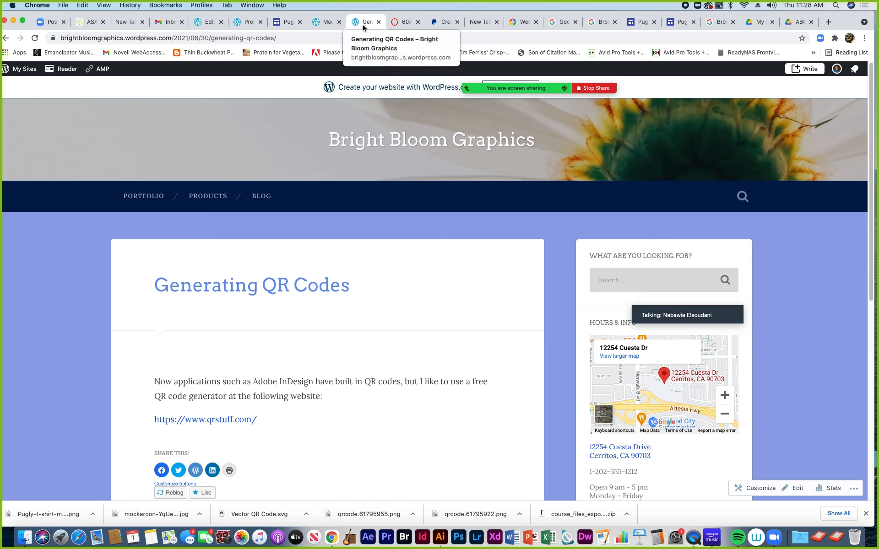
pyautogui.click(205, 24)
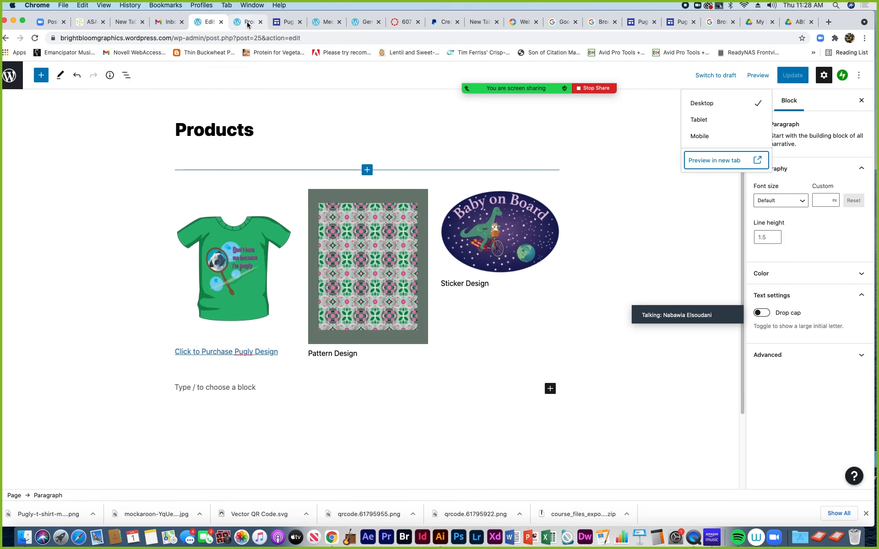
pyautogui.click(231, 26)
pyautogui.click(206, 24)
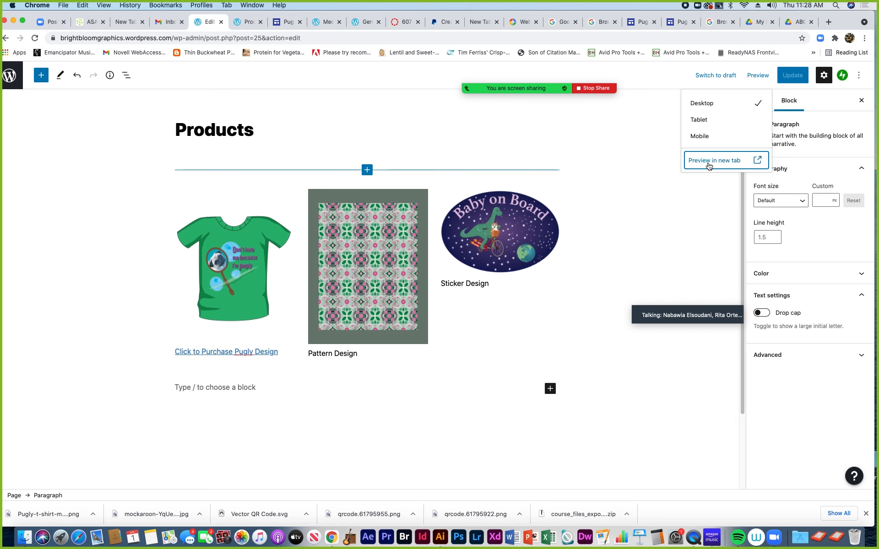
pyautogui.click(709, 161)
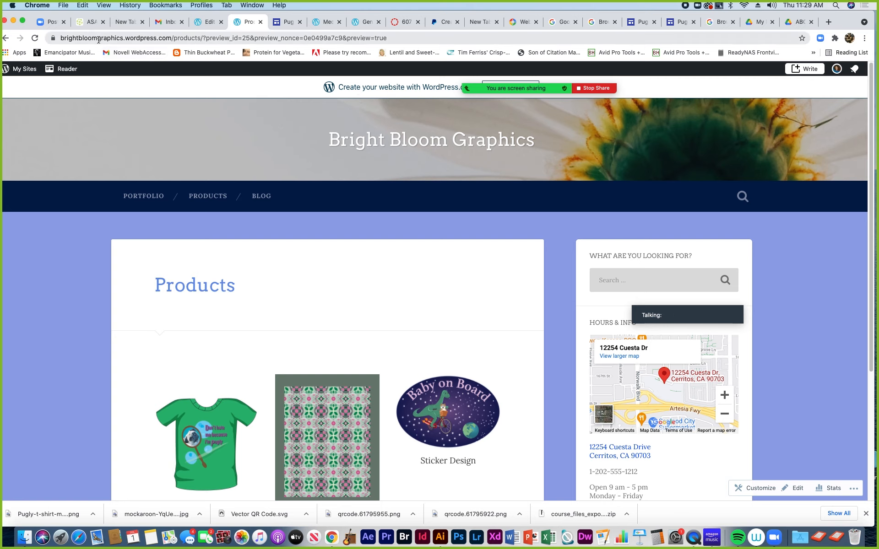
# Open the live Products page, copy its address, and return to the invoice tab
pyautogui.moveTo(80, 13); pyautogui.dragTo(85, 14)
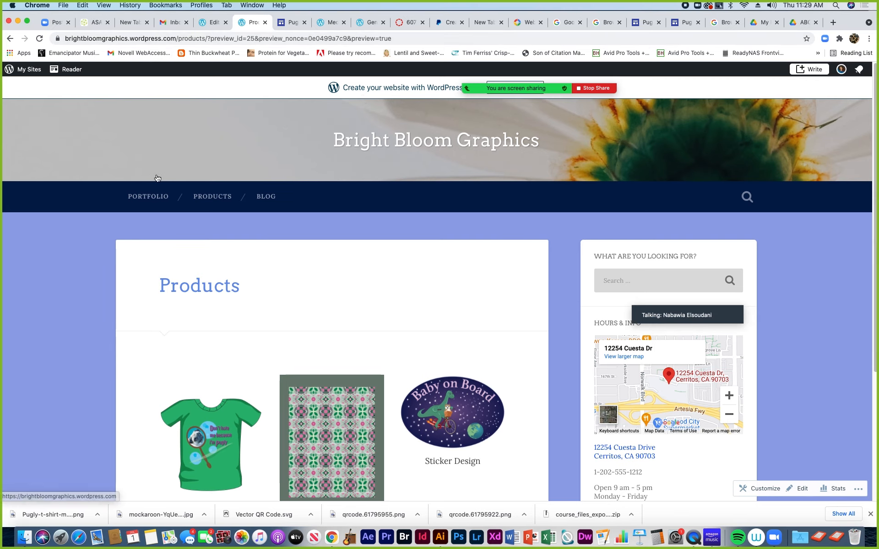
pyautogui.click(148, 196)
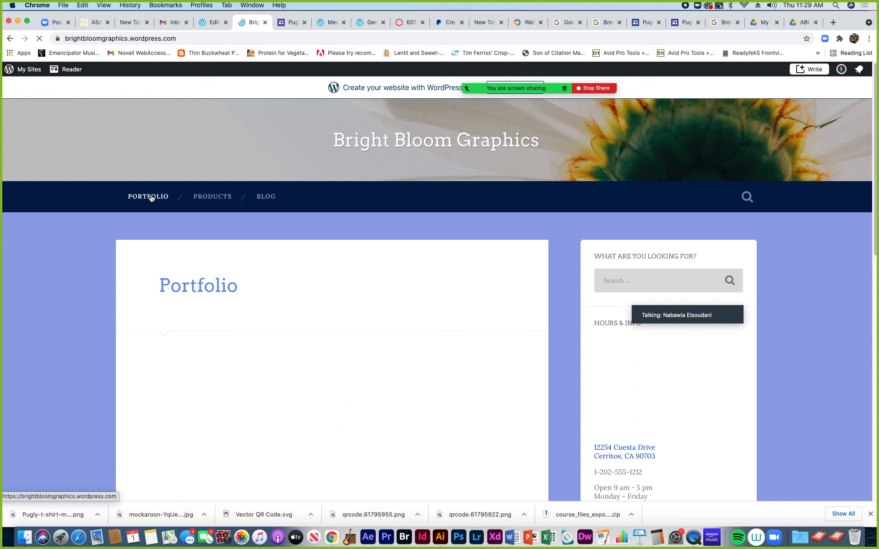
pyautogui.click(212, 197)
pyautogui.click(128, 38)
pyautogui.press('super+c')
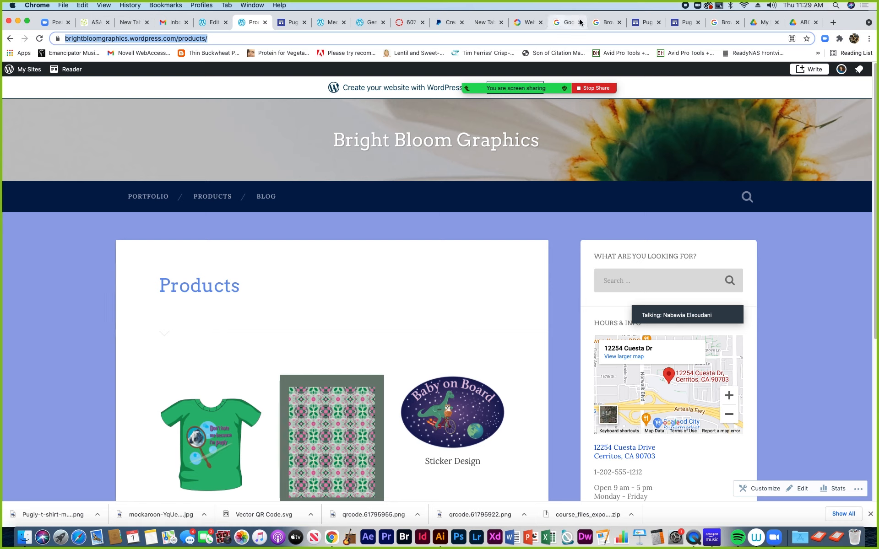
pyautogui.click(682, 24)
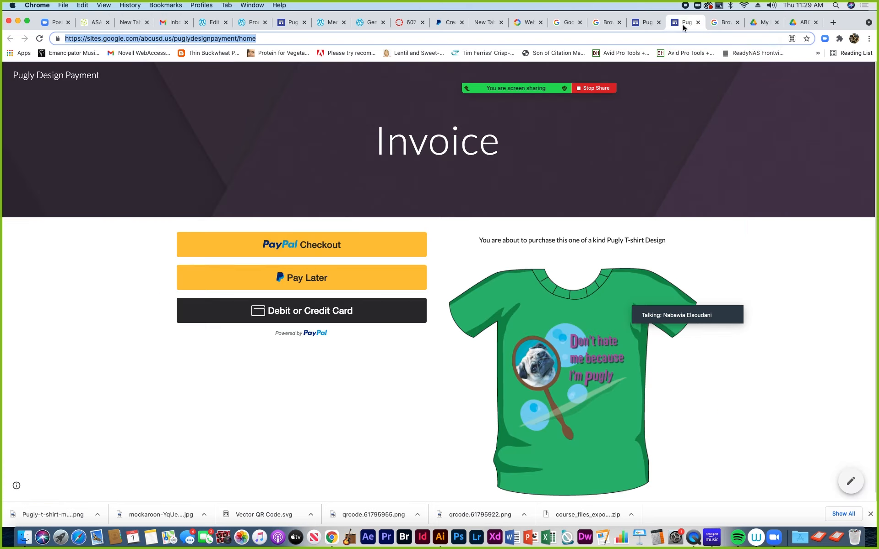
# Paste the Products page address as the new button's link and insert the button
pyautogui.click(645, 22)
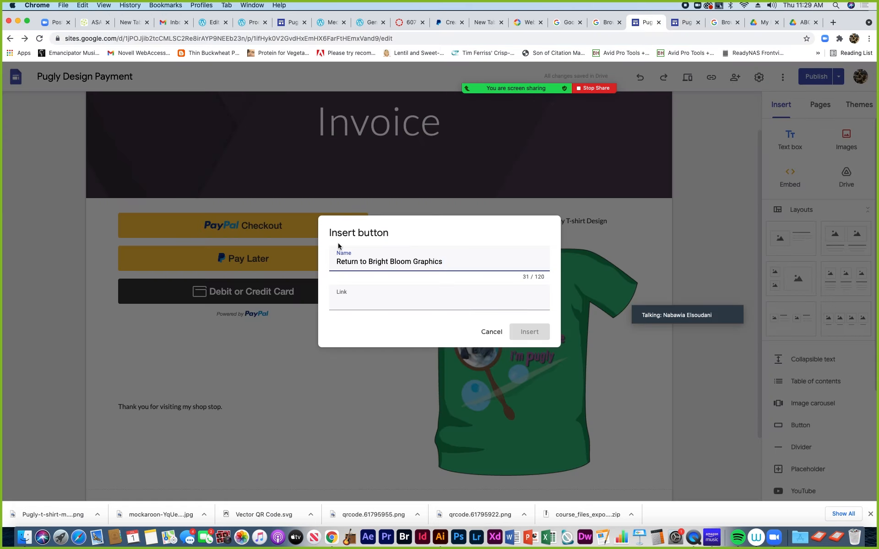
pyautogui.click(339, 301)
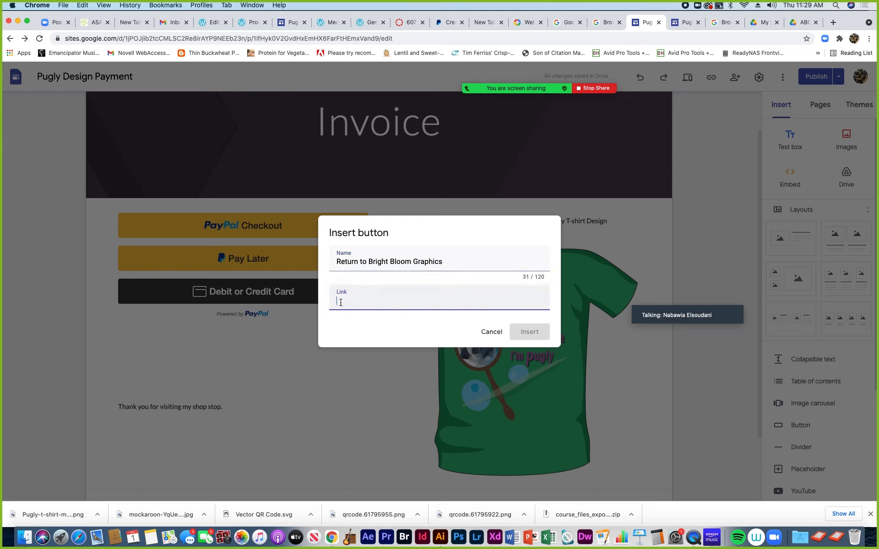
pyautogui.press('super+v')
pyautogui.click(530, 332)
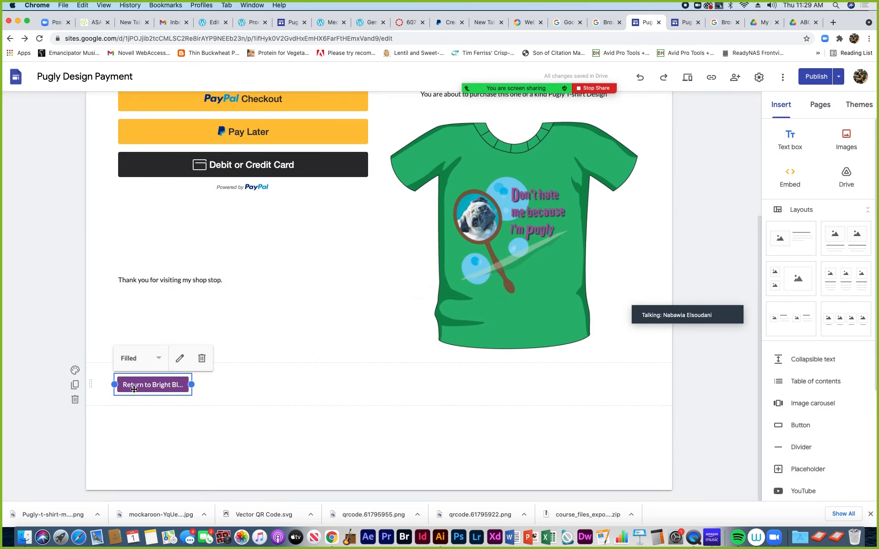
# Widen the button to show its full label and review its name and link settings
pyautogui.moveTo(191, 385); pyautogui.dragTo(243, 385)
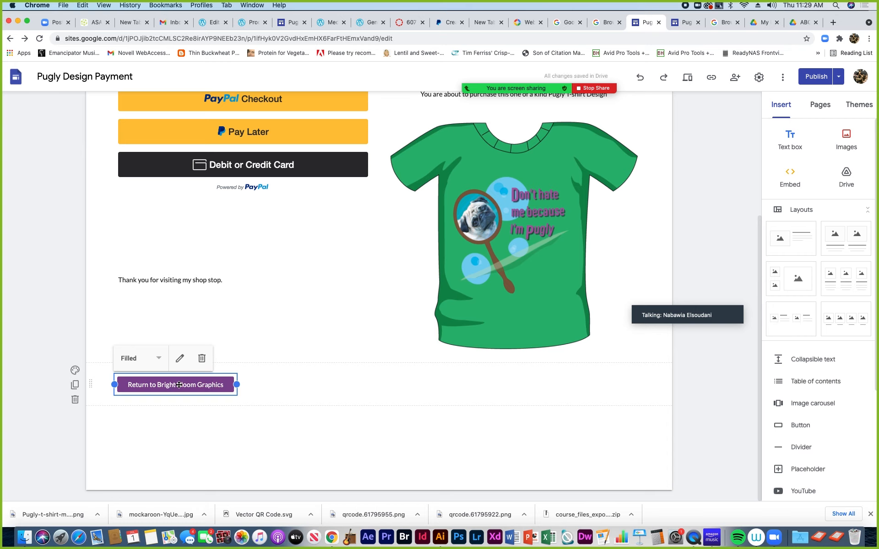
pyautogui.click(180, 360)
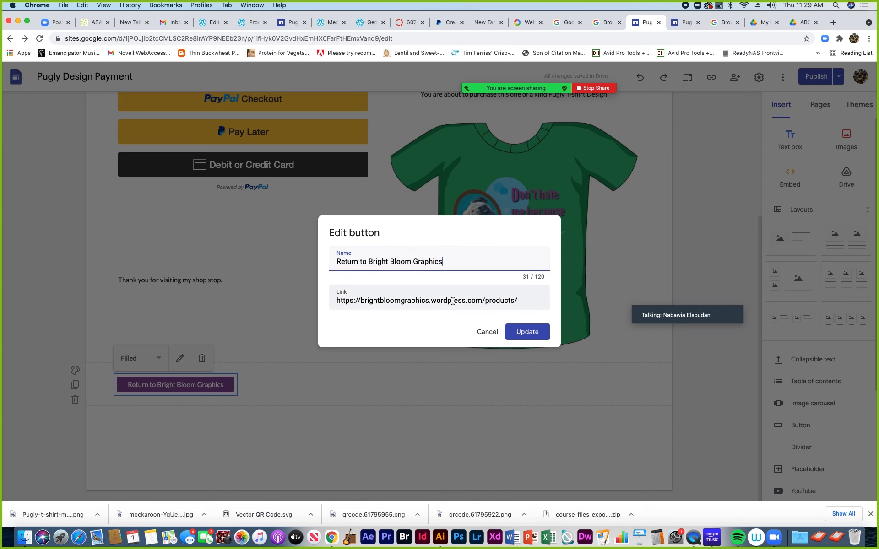
pyautogui.click(486, 332)
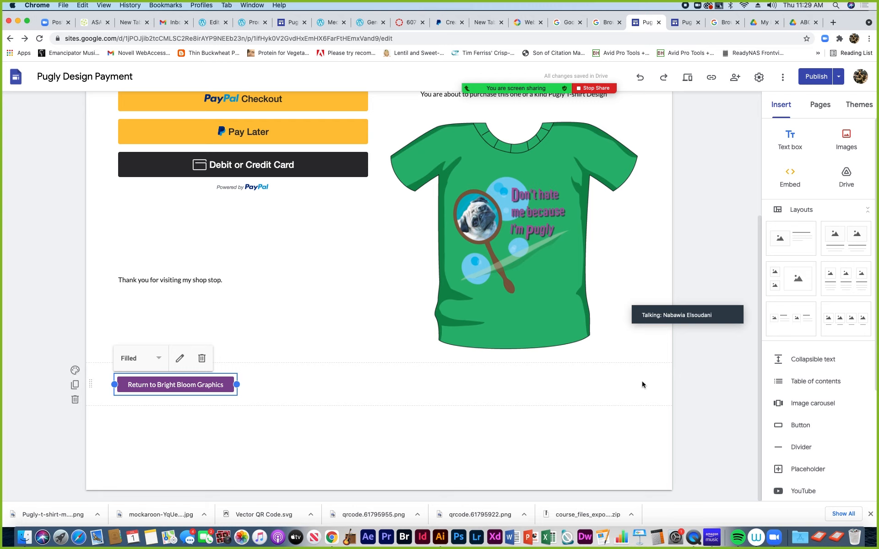
pyautogui.scroll(-5, 824, 411)
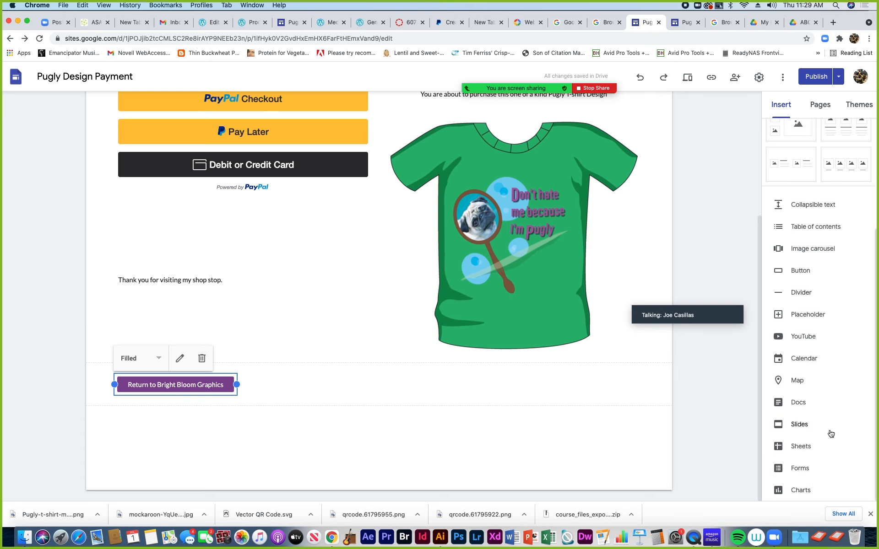
pyautogui.scroll(5, 819, 412)
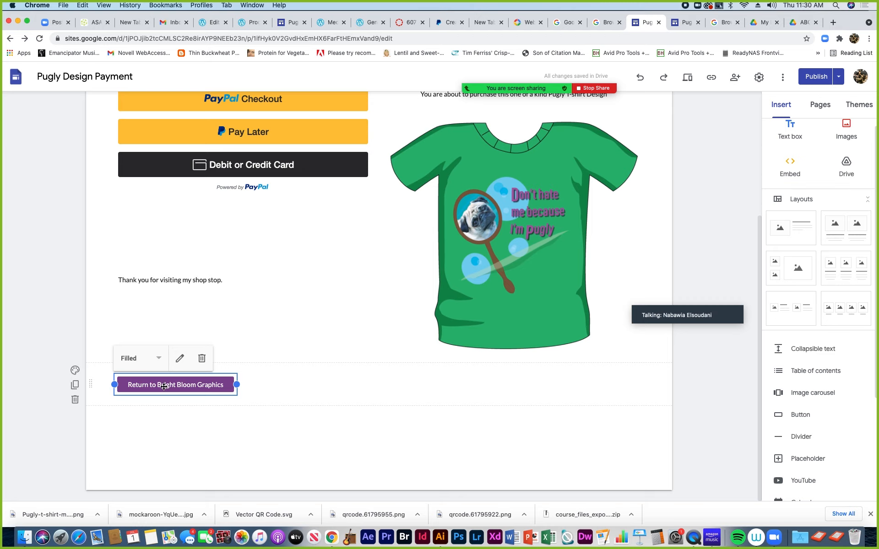
pyautogui.click(179, 358)
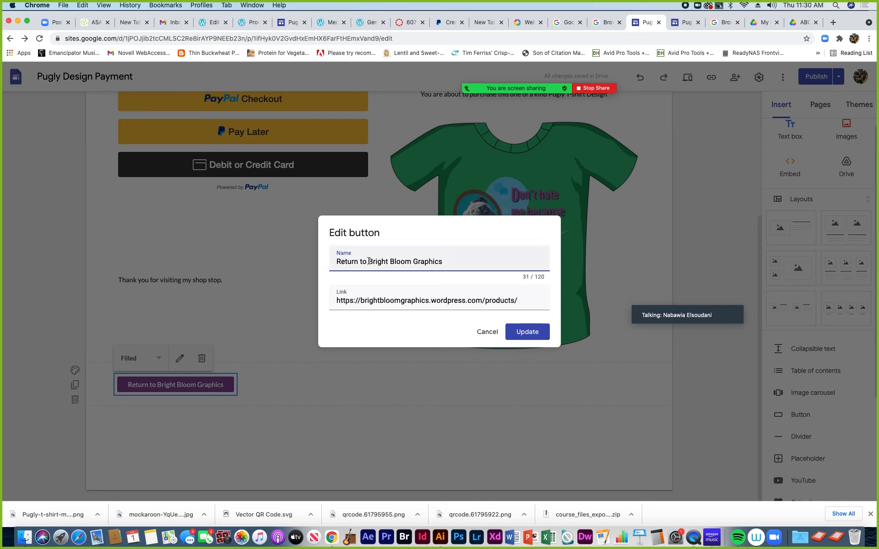
pyautogui.moveTo(335, 262); pyautogui.dragTo(443, 262)
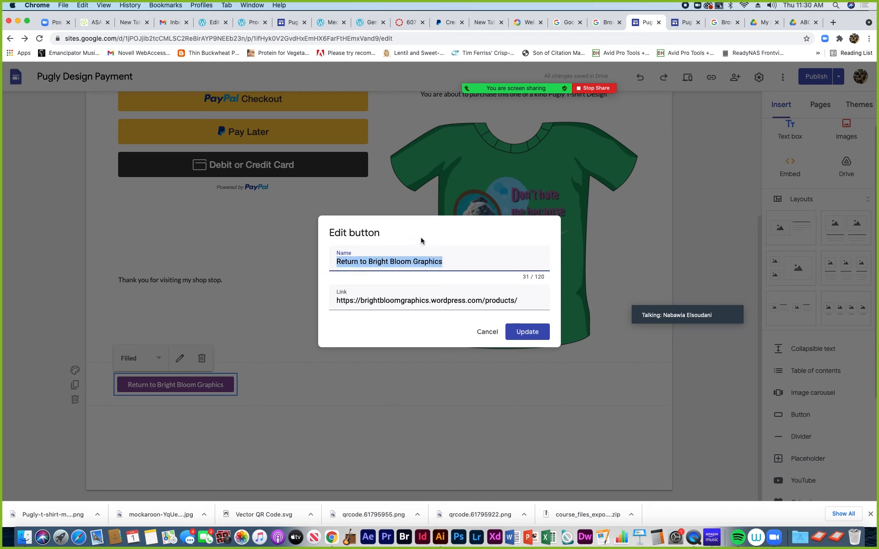
pyautogui.write('Contn')
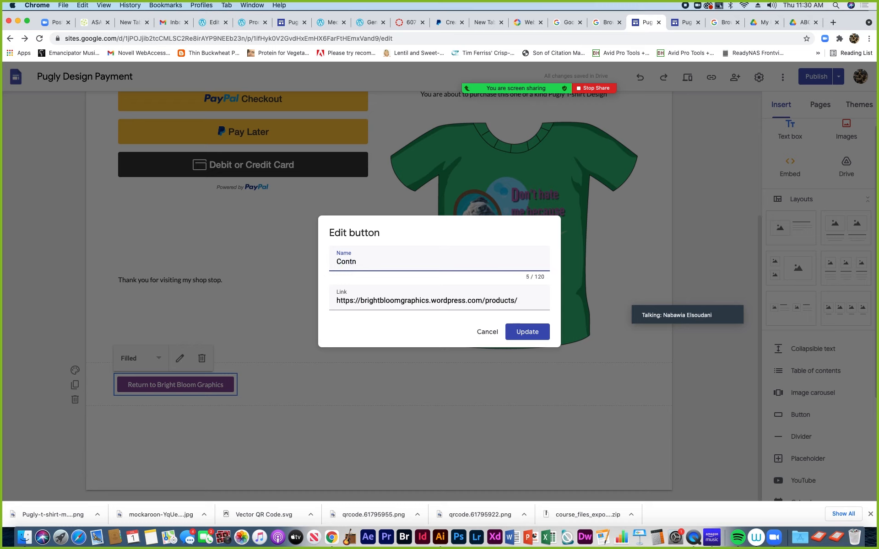
pyautogui.write('nue Shopping')
pyautogui.click(526, 332)
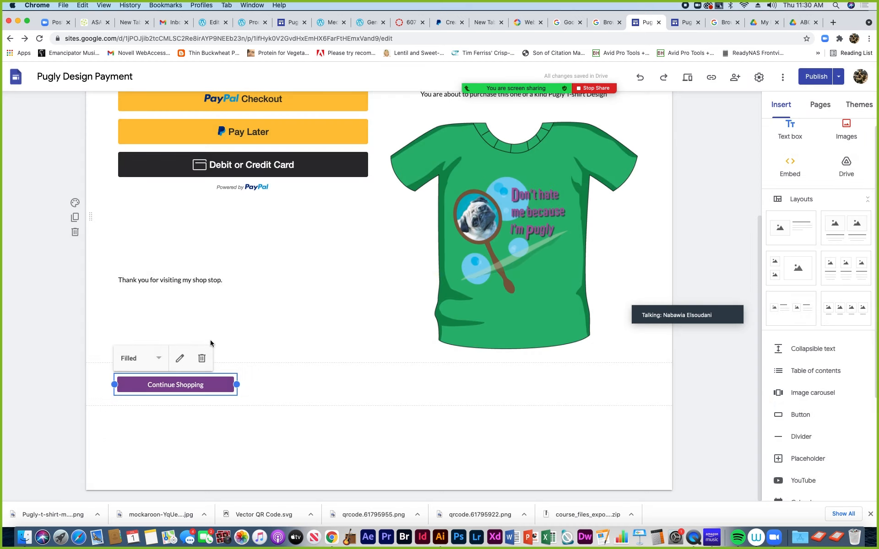
pyautogui.scroll(3, 245, 325)
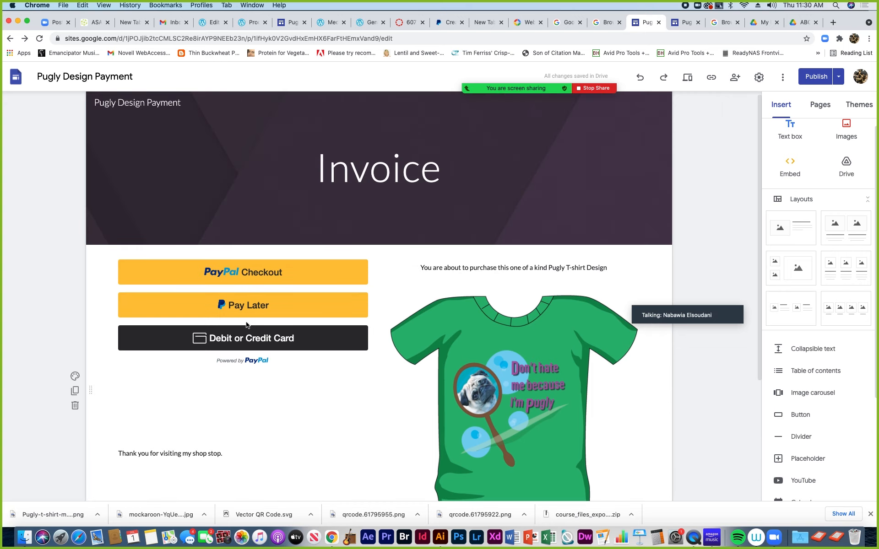
pyautogui.scroll(-4, 246, 325)
pyautogui.scroll(4, 246, 324)
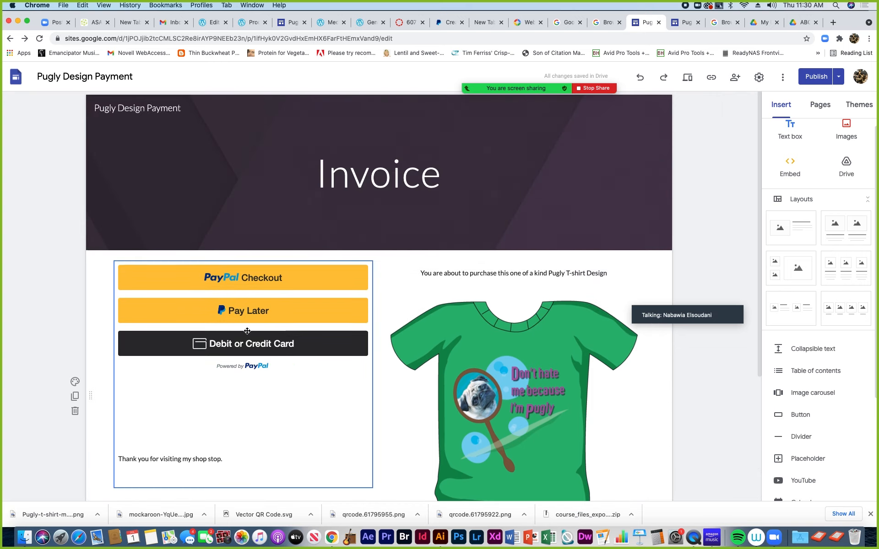
pyautogui.scroll(-3, 246, 334)
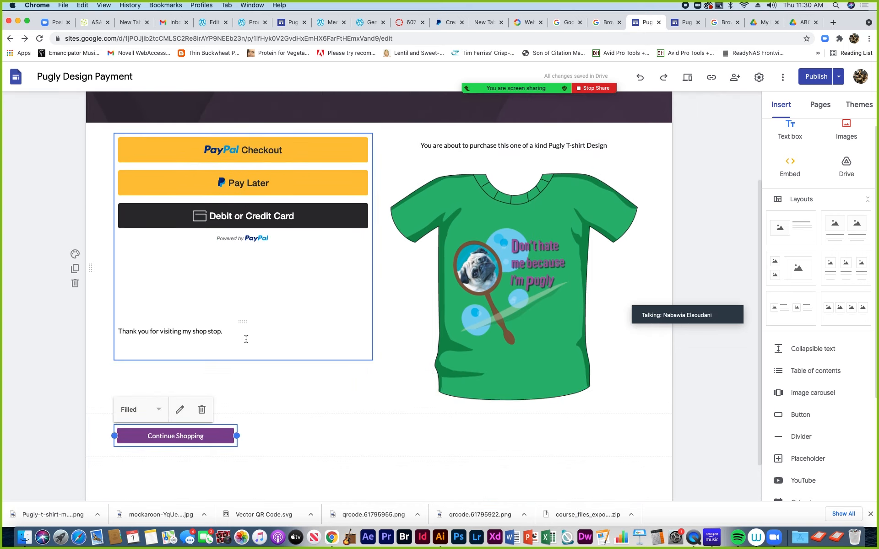
pyautogui.scroll(3, 246, 338)
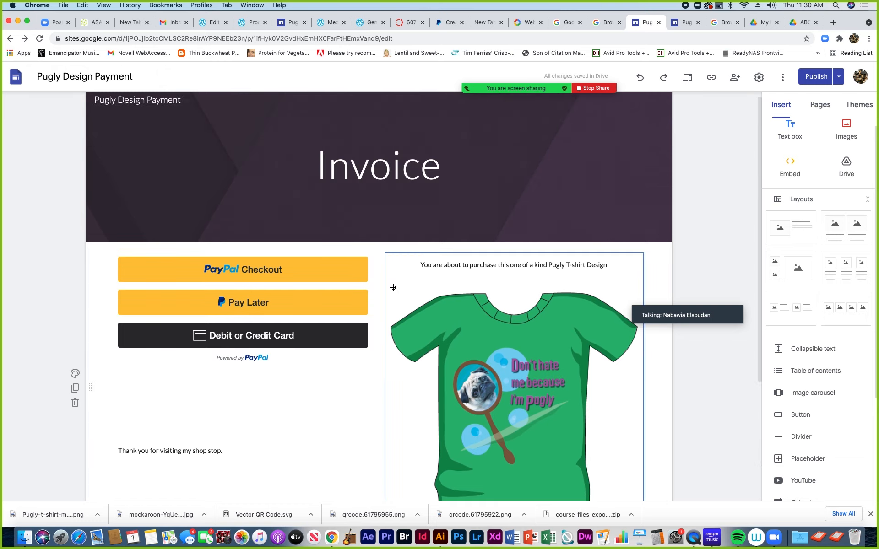
# Publish the site, dismissing the Publish with confidence notice along the way
pyautogui.click(816, 76)
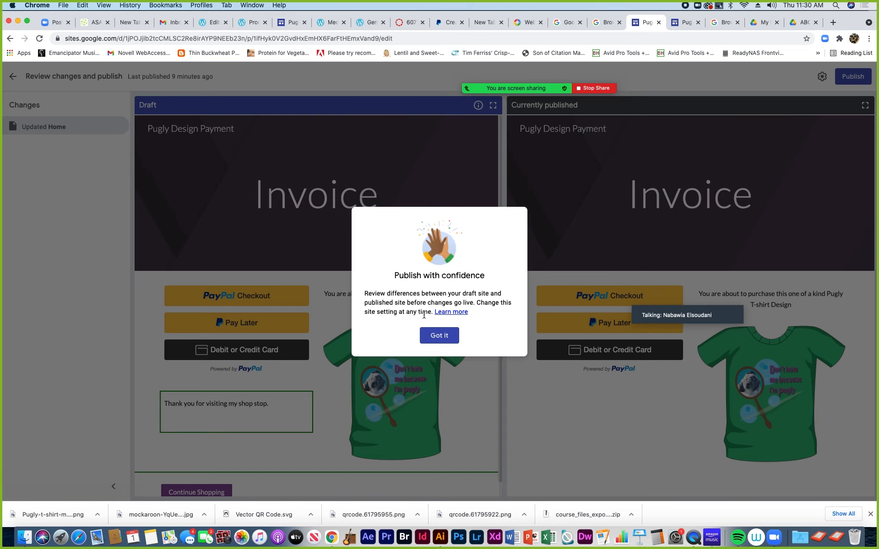
pyautogui.click(439, 336)
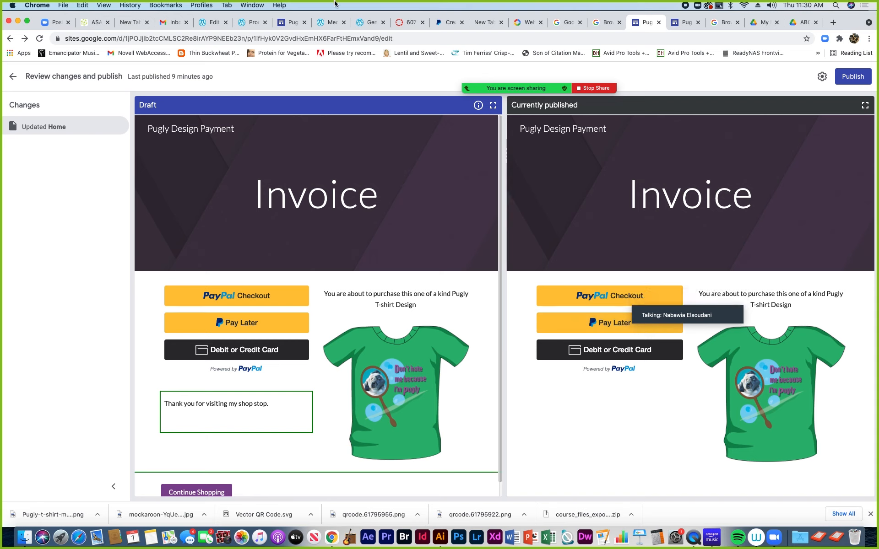
pyautogui.click(858, 78)
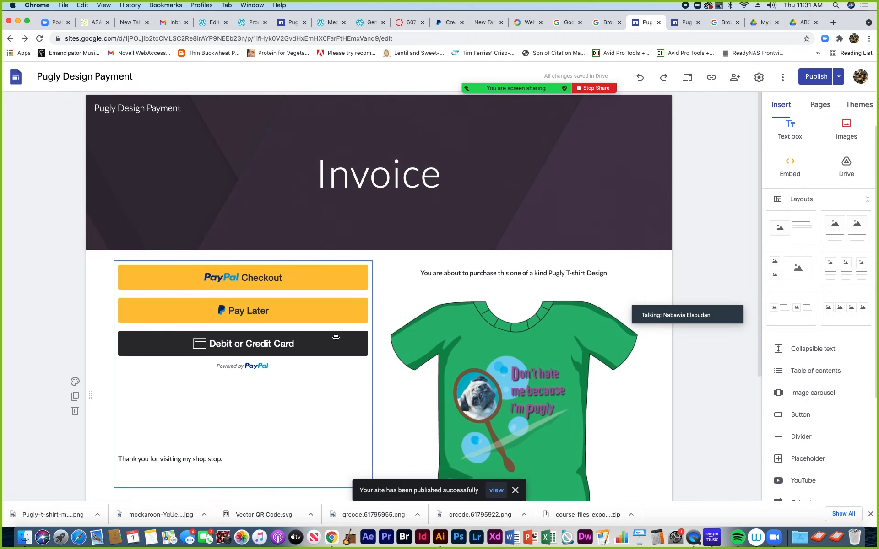
# Try enlarging the T-shirt image leftward, then shrink it back and reposition it
pyautogui.scroll(-5, 418, 348)
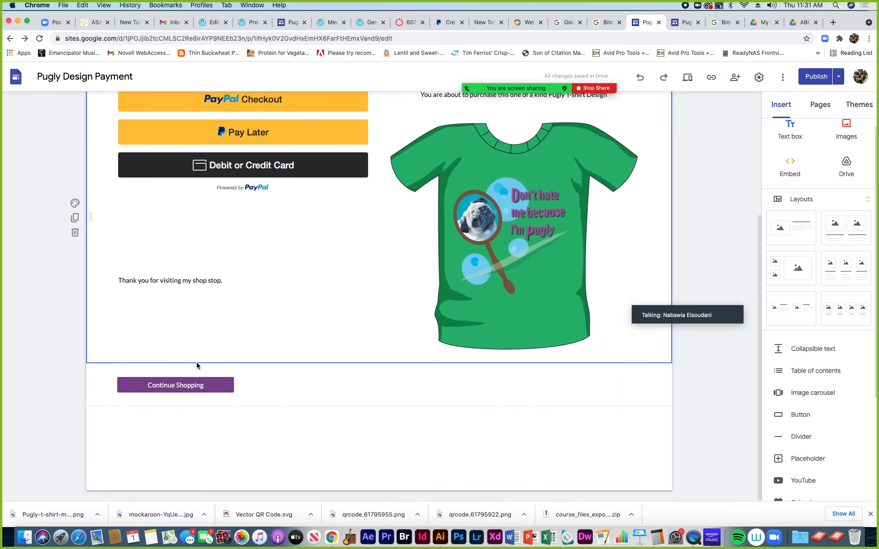
pyautogui.click(466, 328)
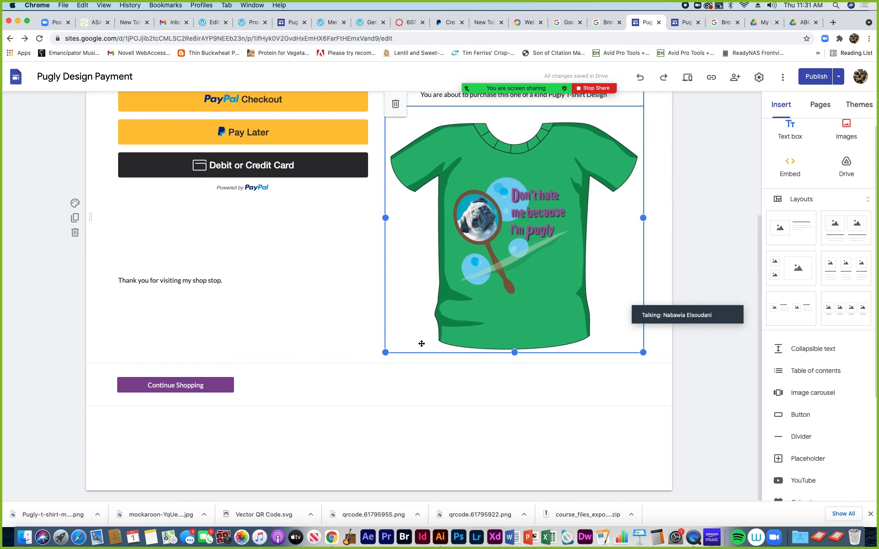
pyautogui.moveTo(386, 353); pyautogui.dragTo(250, 353)
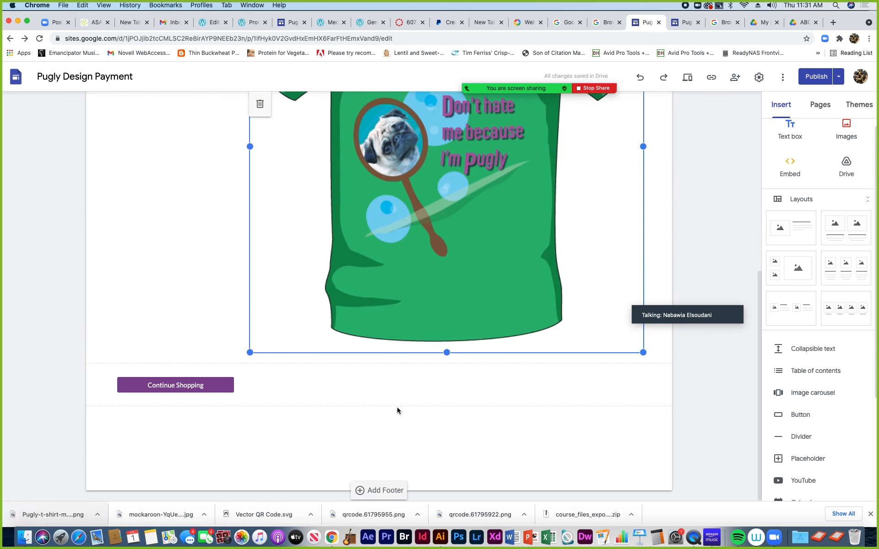
pyautogui.scroll(5, 563, 320)
pyautogui.scroll(3, 549, 320)
pyautogui.scroll(-7, 549, 320)
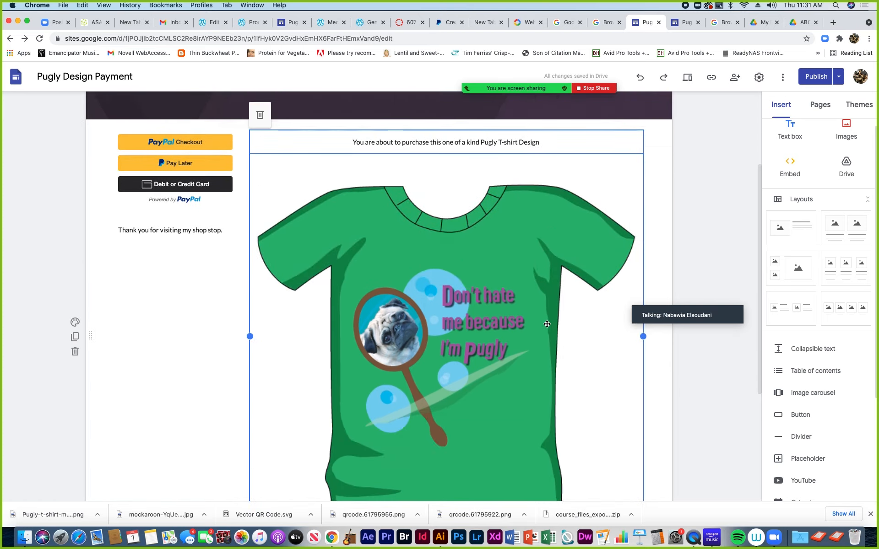
pyautogui.moveTo(251, 351); pyautogui.dragTo(386, 352)
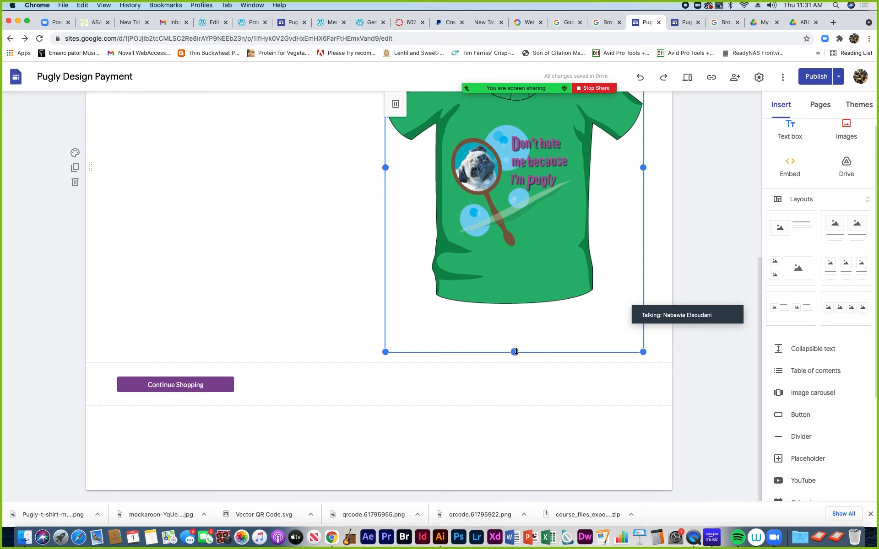
pyautogui.moveTo(508, 353); pyautogui.dragTo(515, 317)
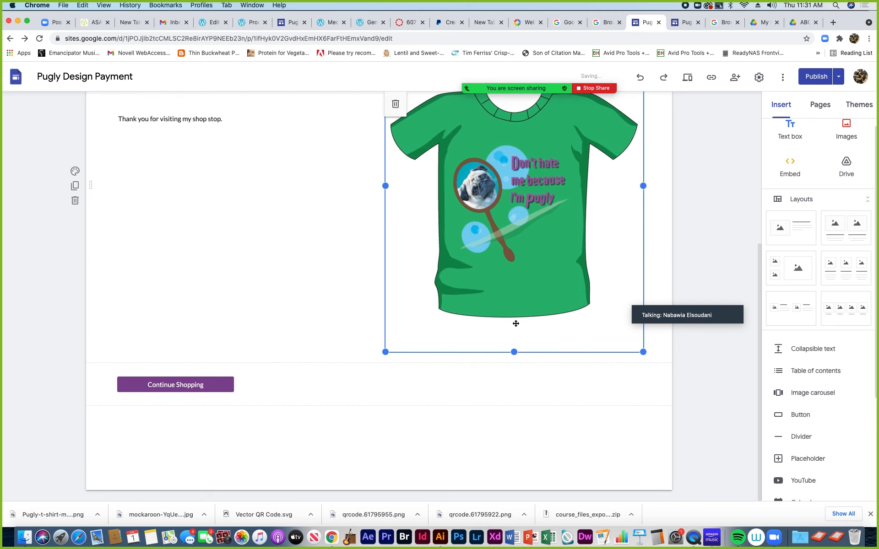
pyautogui.moveTo(631, 187); pyautogui.dragTo(630, 275)
# Narrow the T-shirt image further in the right column and deselect it
pyautogui.click(646, 353)
pyautogui.click(607, 303)
pyautogui.moveTo(643, 352); pyautogui.dragTo(597, 320)
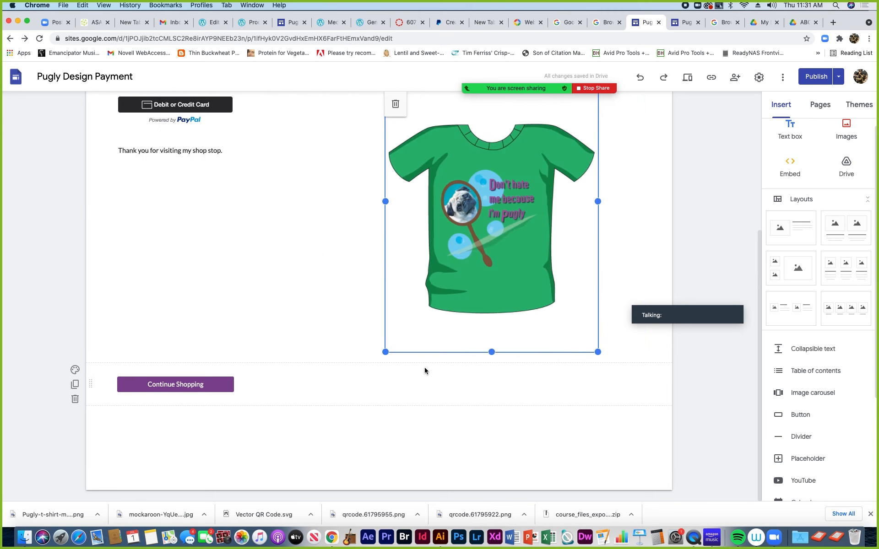
pyautogui.scroll(2, 425, 370)
pyautogui.click(199, 402)
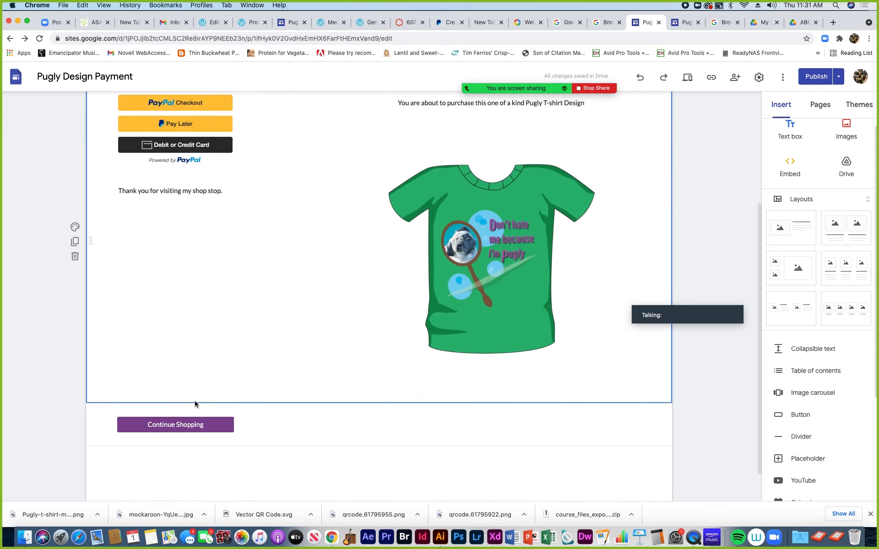
pyautogui.scroll(4, 307, 383)
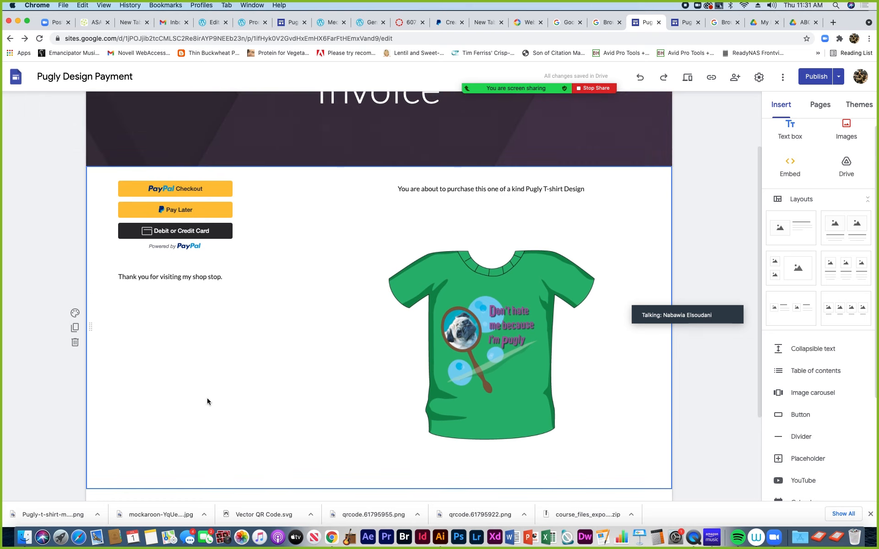
pyautogui.scroll(-4, 207, 401)
pyautogui.scroll(8, 337, 386)
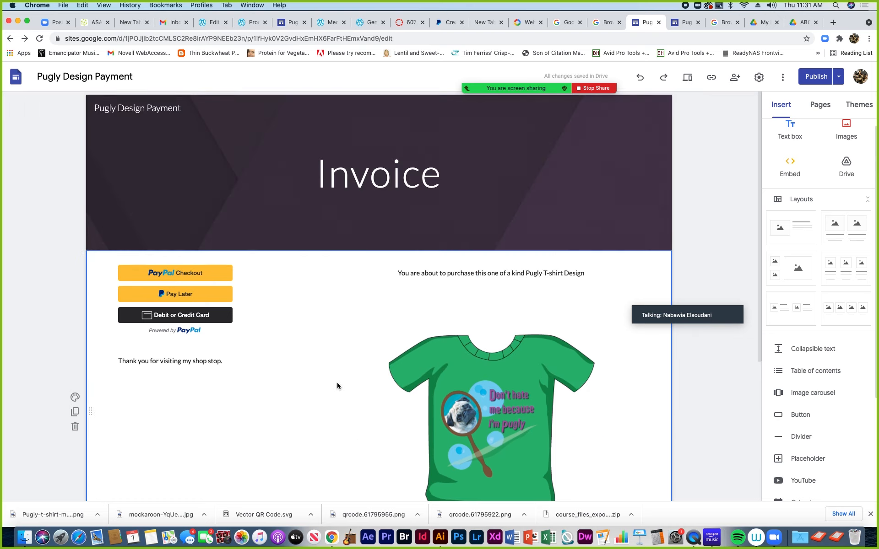
pyautogui.scroll(-8, 337, 386)
pyautogui.scroll(3, 337, 386)
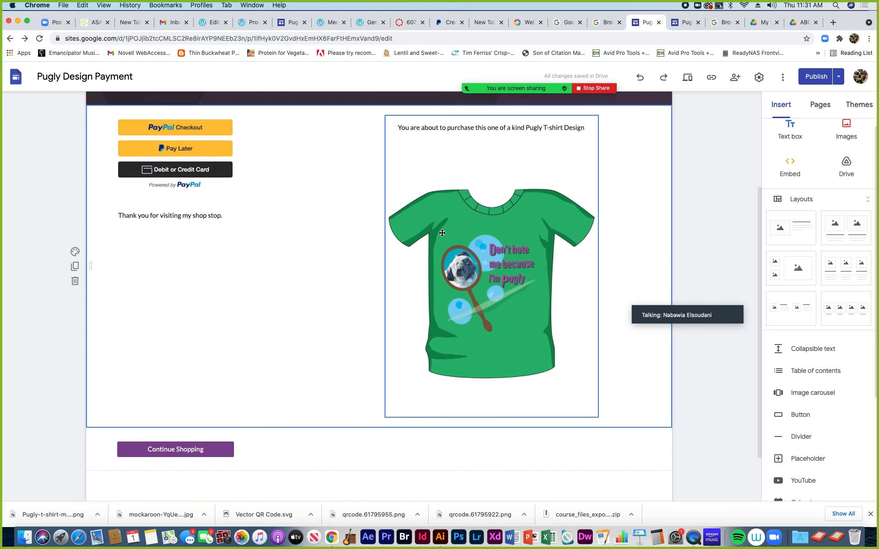
# Reselect the T-shirt image and fine-tune its width
pyautogui.click(445, 133)
pyautogui.click(435, 174)
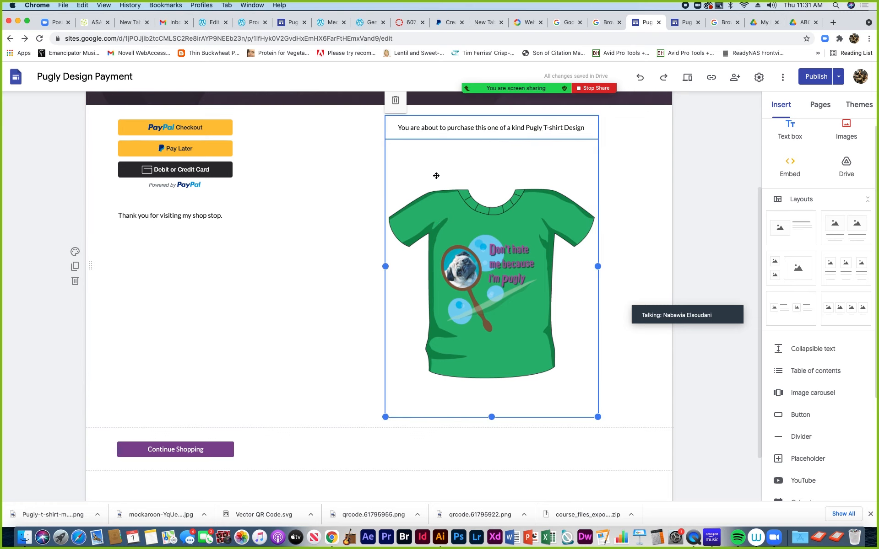
pyautogui.moveTo(386, 266); pyautogui.dragTo(385, 269)
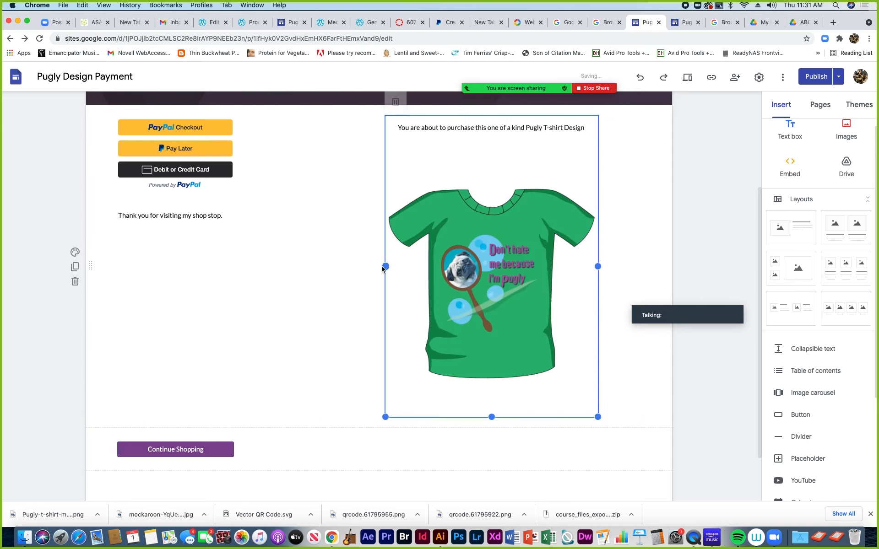
pyautogui.scroll(3, 545, 218)
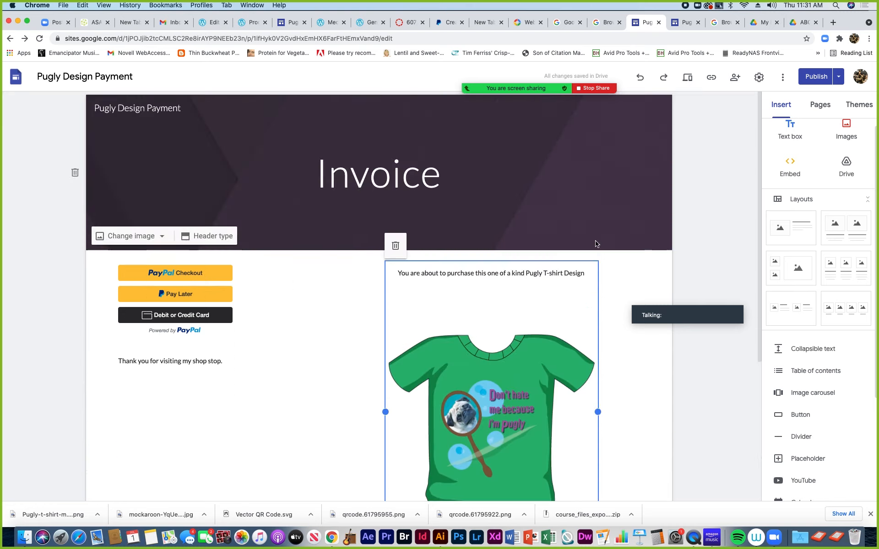
# Republish the Pugly Design Payment site so the resized T-shirt Invoice layout goes live
pyautogui.click(816, 76)
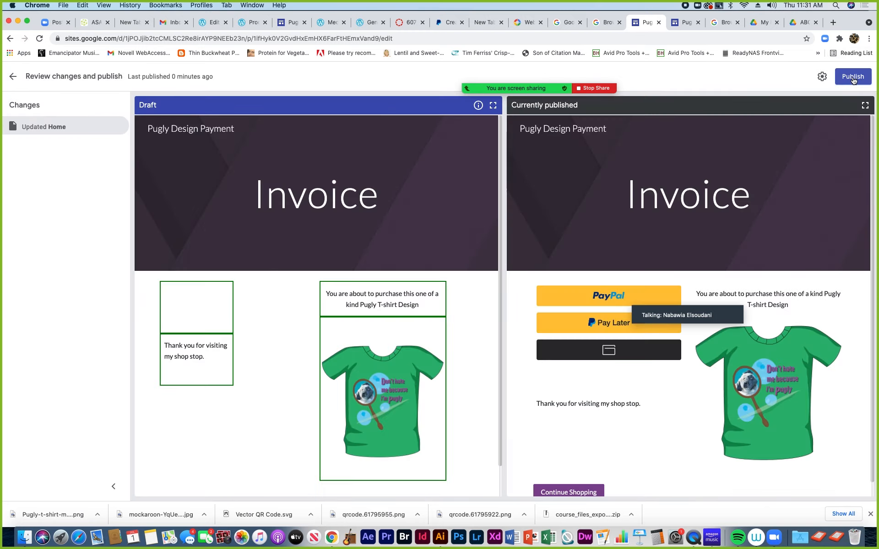
pyautogui.click(853, 78)
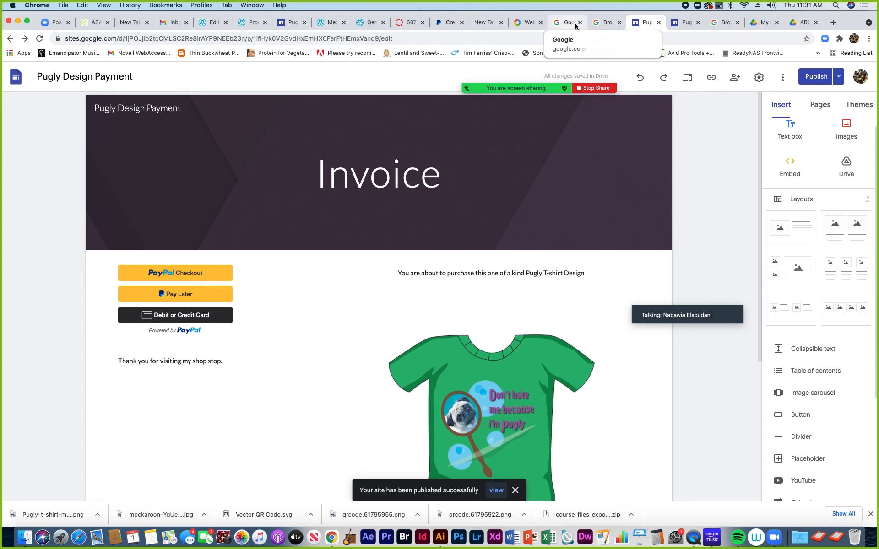
# Reload the WordPress Products page and follow its Click to Purchase Pugly Design link
pyautogui.click(212, 23)
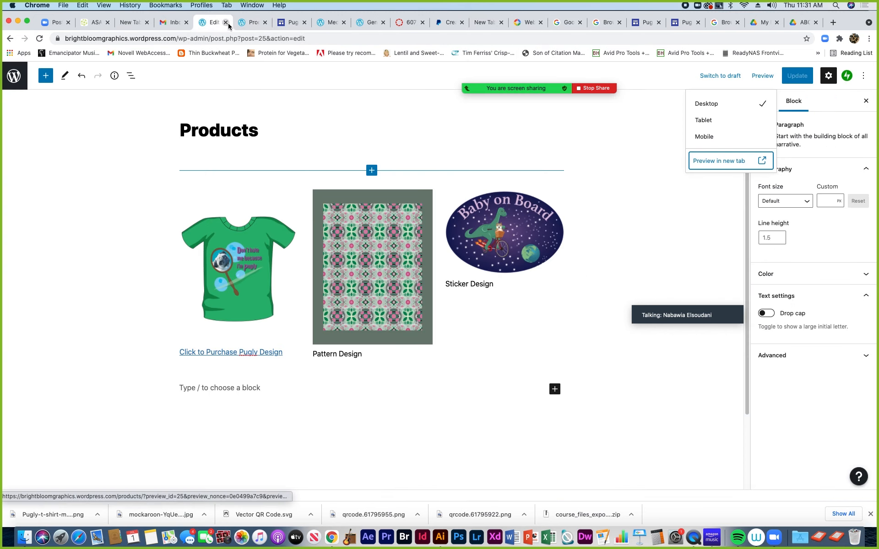
pyautogui.click(252, 23)
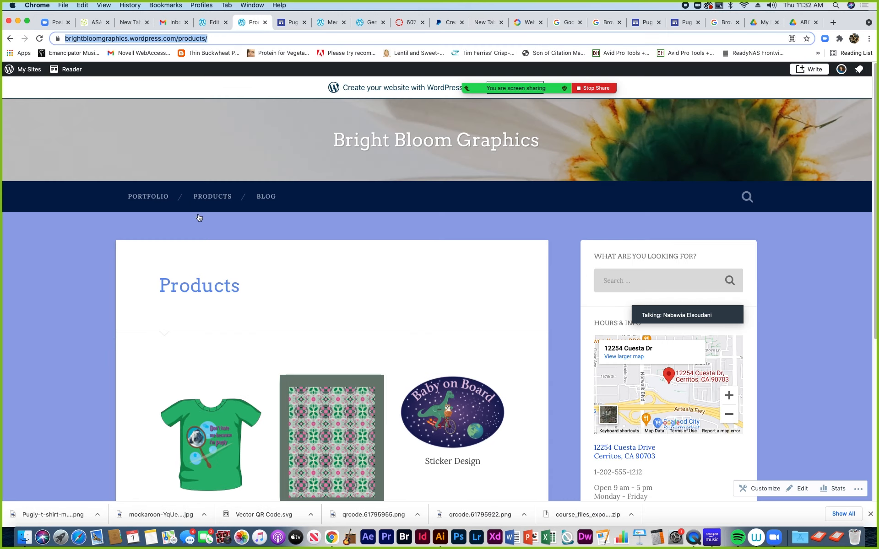
pyautogui.scroll(-2, 229, 273)
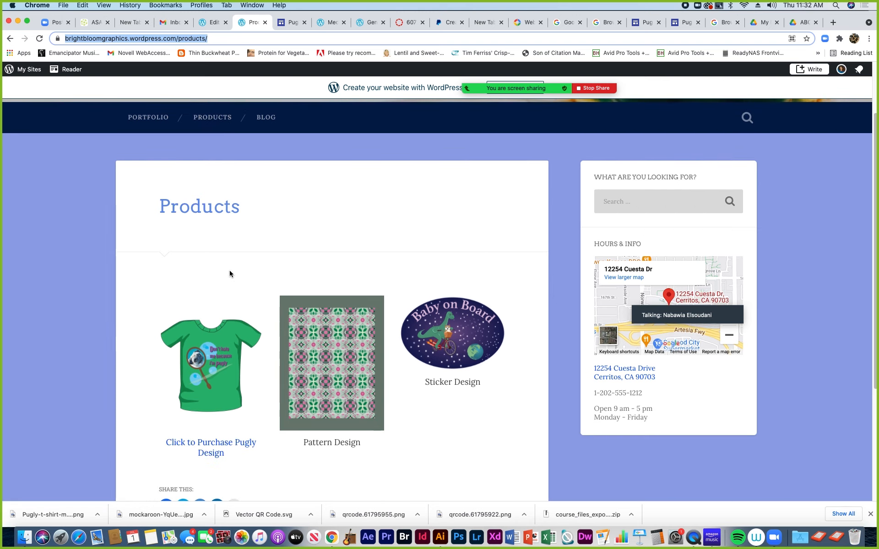
pyautogui.scroll(2, 230, 274)
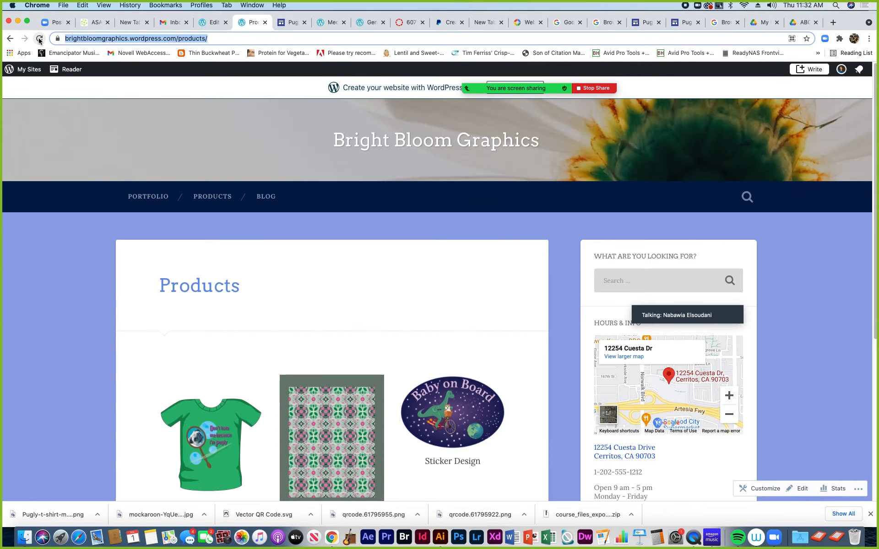
pyautogui.click(39, 39)
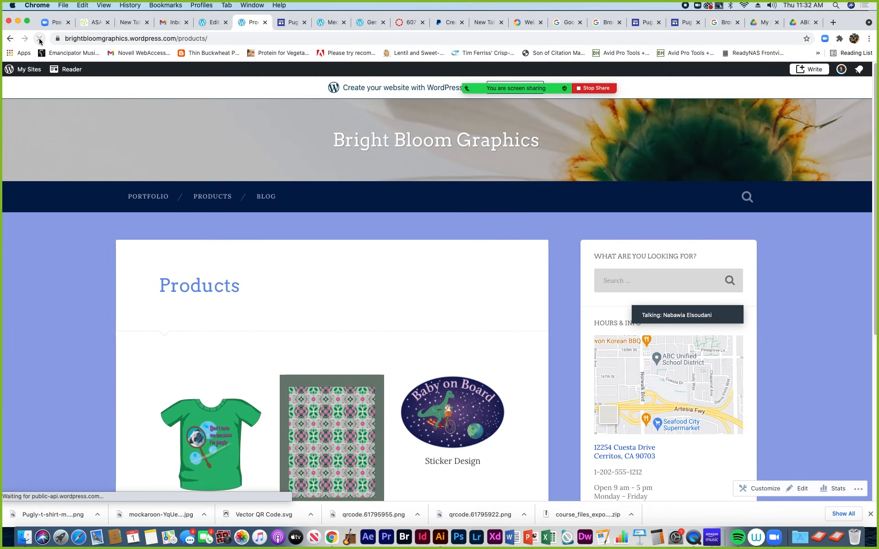
pyautogui.scroll(-4, 229, 350)
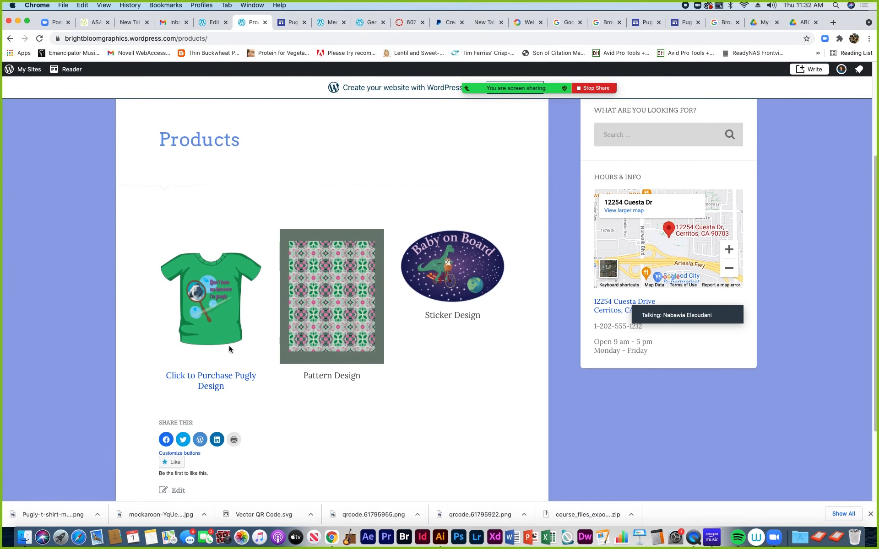
pyautogui.click(211, 376)
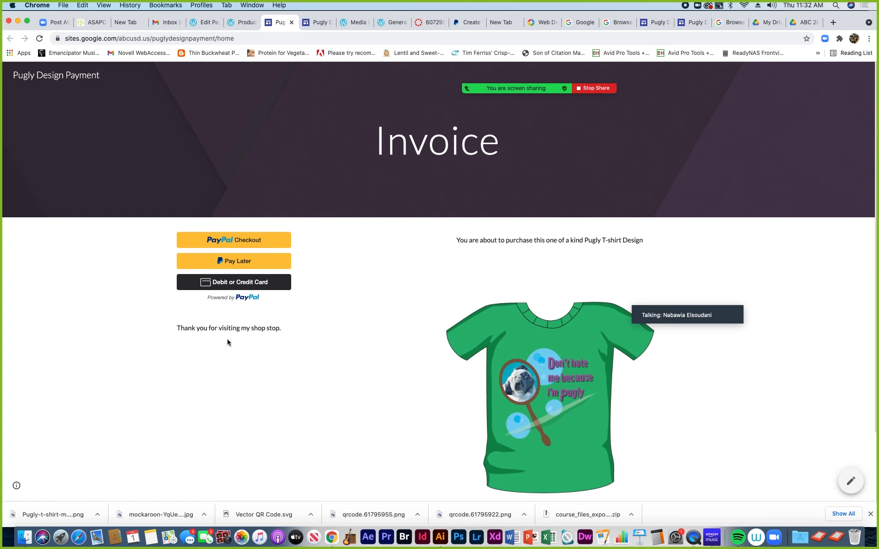
# Look over the live invoice page, then return to the Pugly Design Payment editor
pyautogui.scroll(-2, 227, 339)
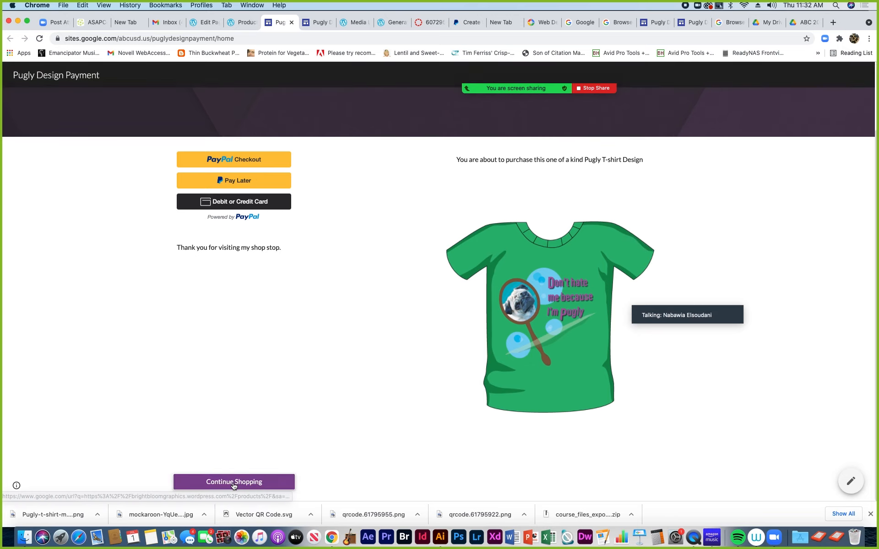
pyautogui.scroll(2, 213, 394)
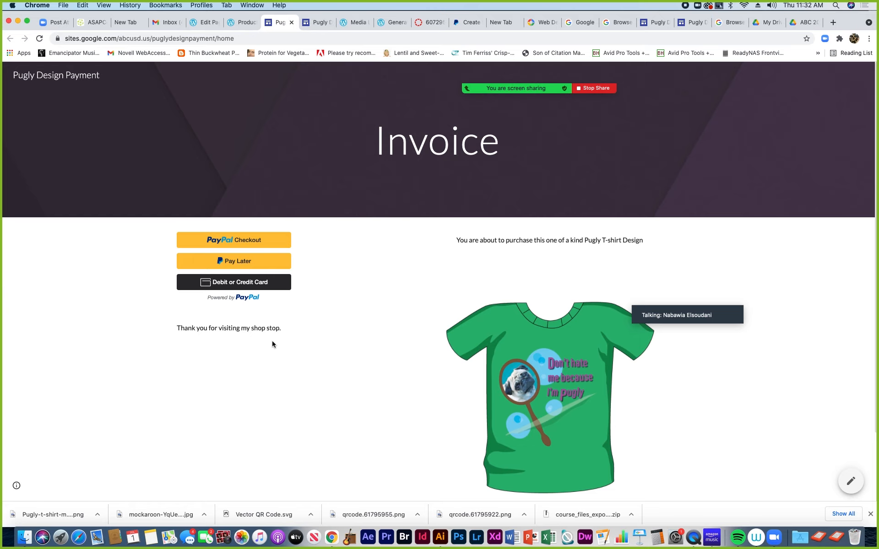
pyautogui.scroll(-2, 251, 377)
pyautogui.scroll(2, 250, 377)
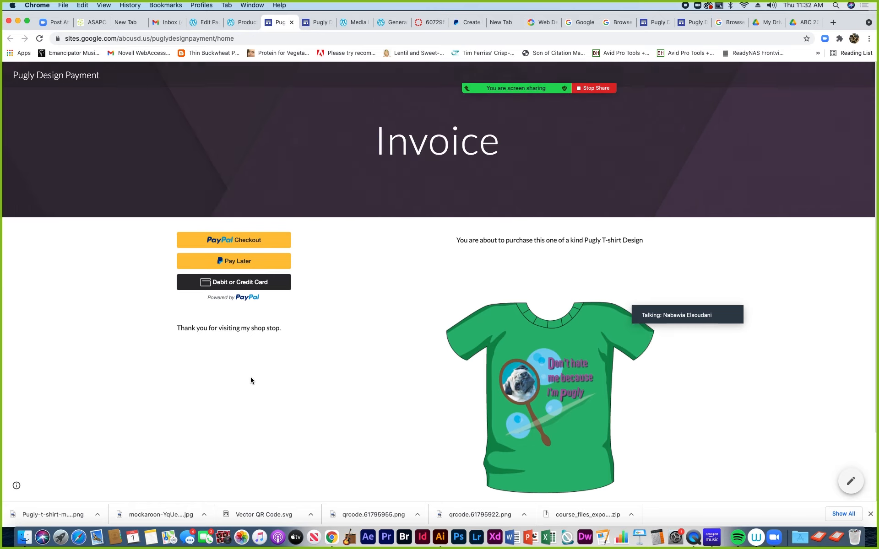
pyautogui.click(657, 22)
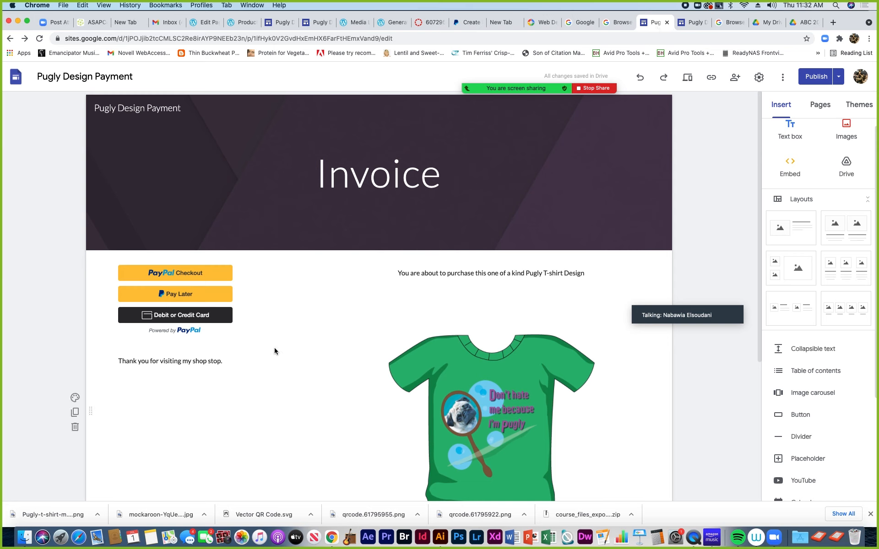
# Enlarge the PayPal buttons embed by dragging its corner handle outward
pyautogui.click(204, 314)
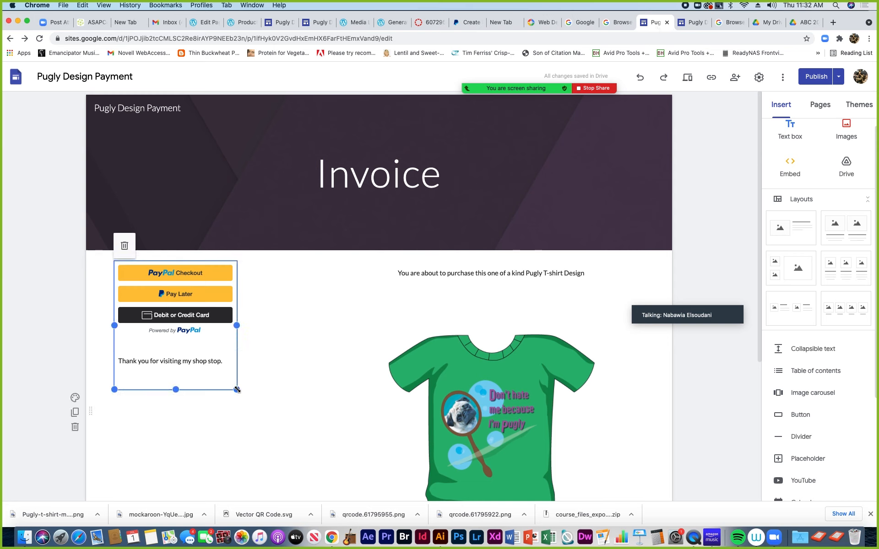
pyautogui.moveTo(236, 390); pyautogui.dragTo(320, 461)
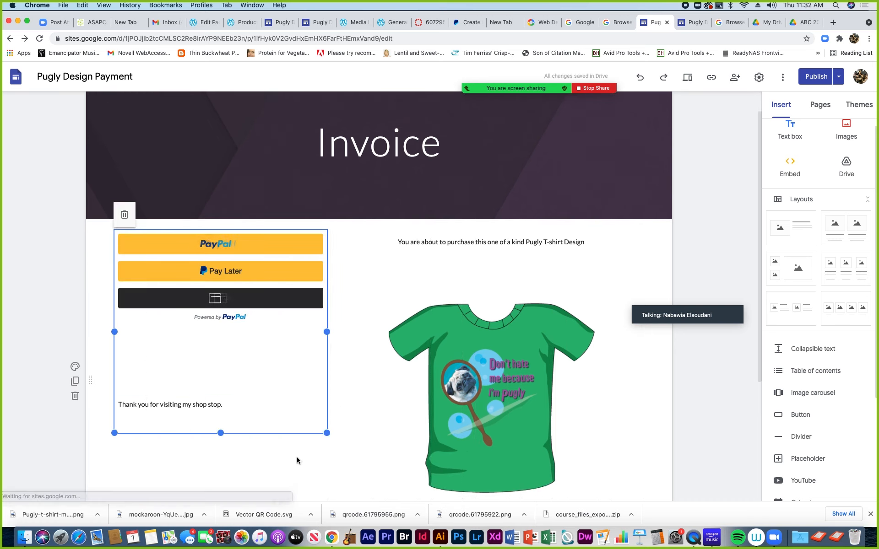
pyautogui.scroll(-4, 297, 460)
pyautogui.click(168, 377)
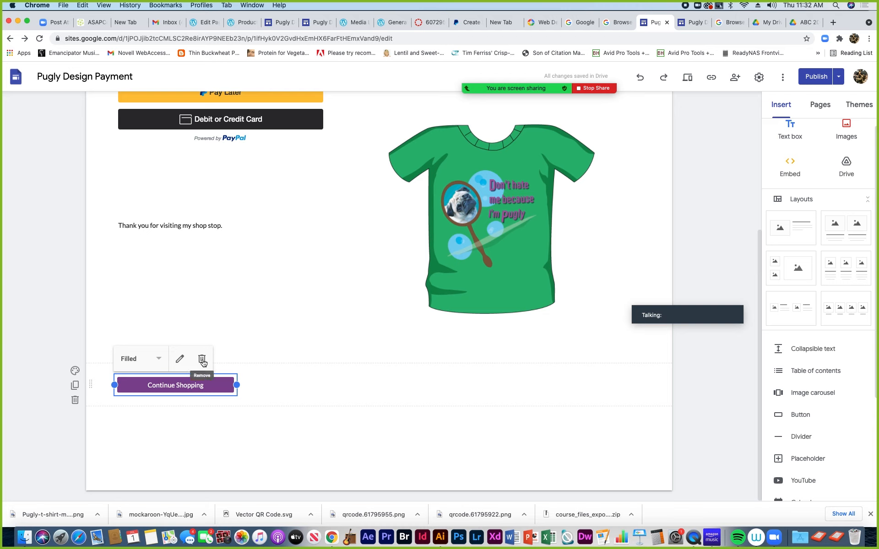
# Delete the 'Thank you for visiting my shop stop.' text box
pyautogui.click(207, 217)
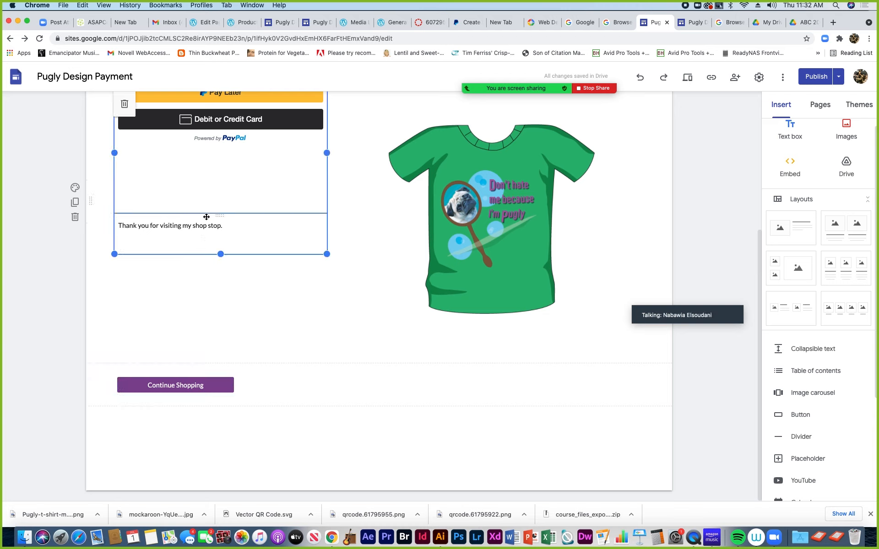
pyautogui.click(216, 224)
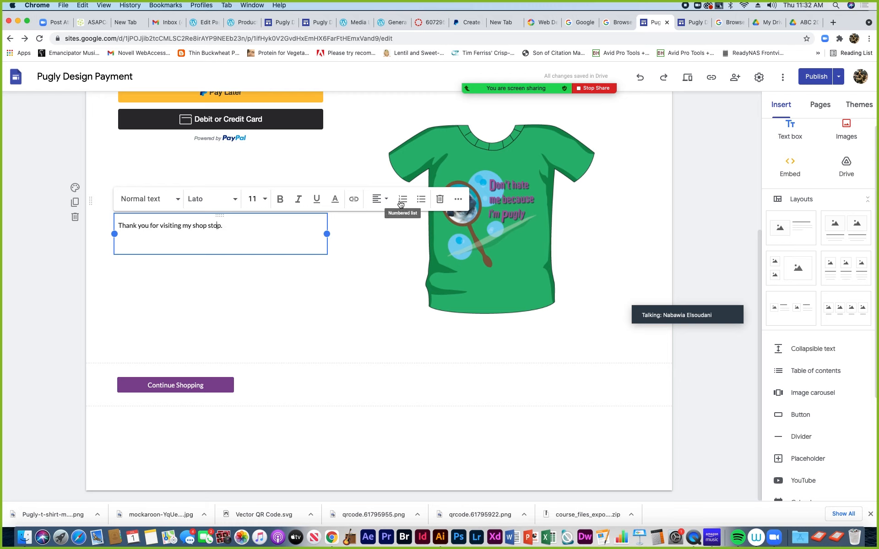
pyautogui.click(459, 200)
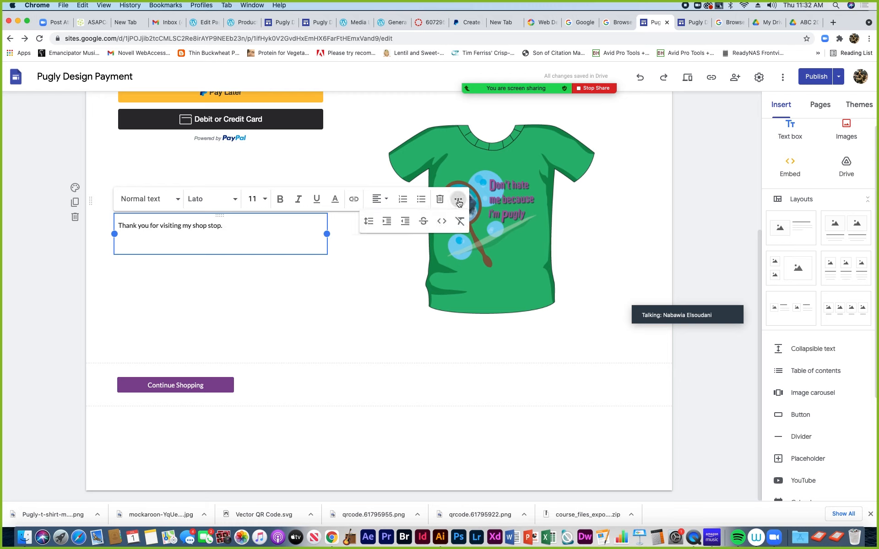
pyautogui.click(440, 200)
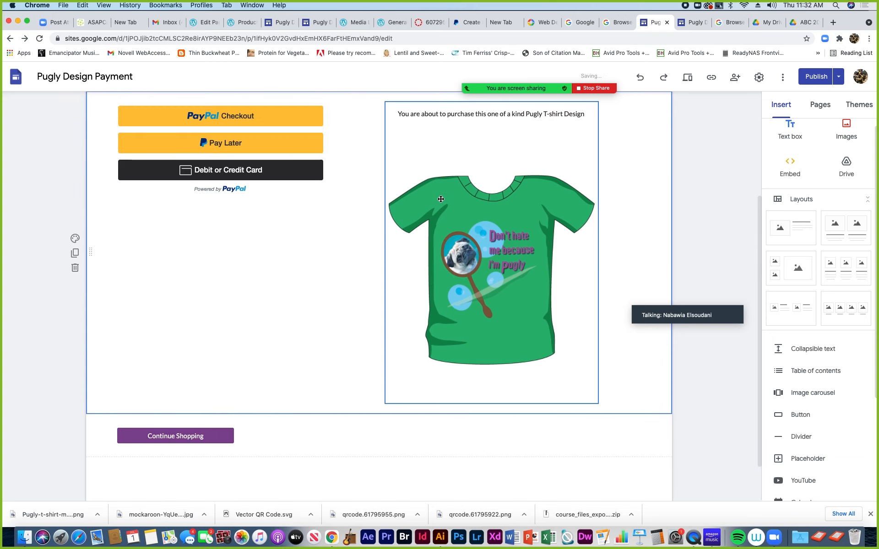
# Shorten the PayPal buttons embed by dragging its bottom handle up
pyautogui.click(253, 218)
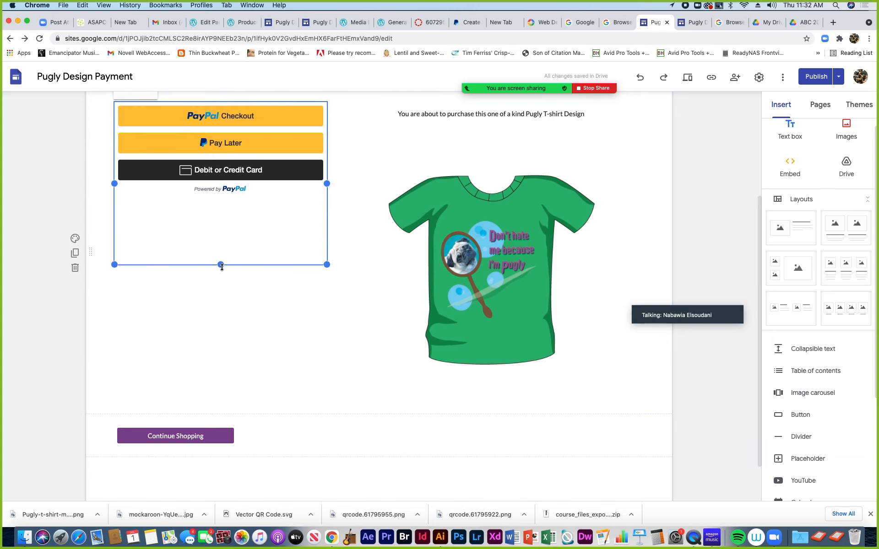
pyautogui.moveTo(221, 267); pyautogui.dragTo(222, 227)
pyautogui.doubleClick(208, 270)
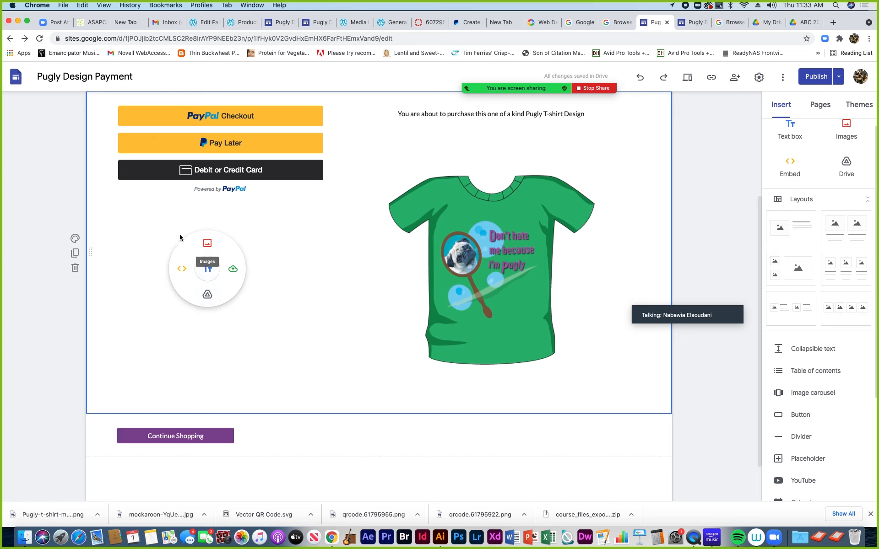
# Try inserting a web embed below the PayPal buttons, then cancel it
pyautogui.click(146, 235)
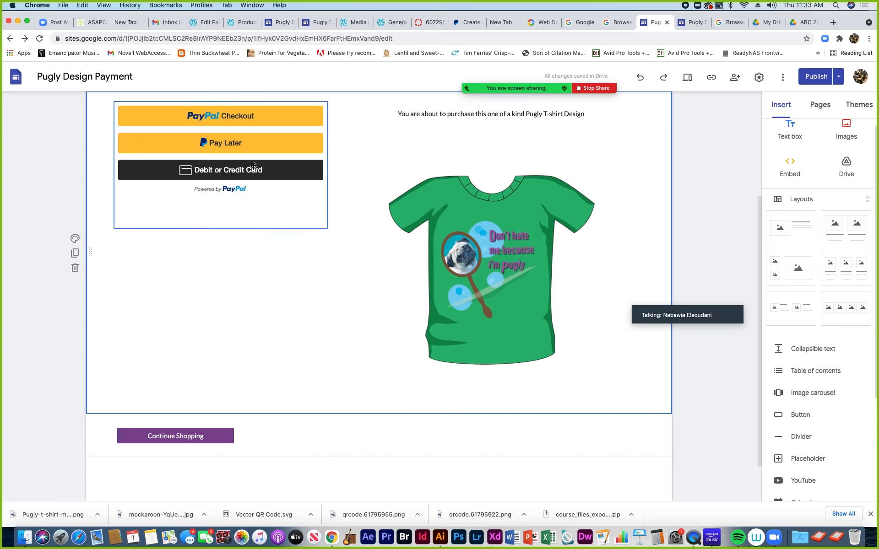
pyautogui.doubleClick(224, 291)
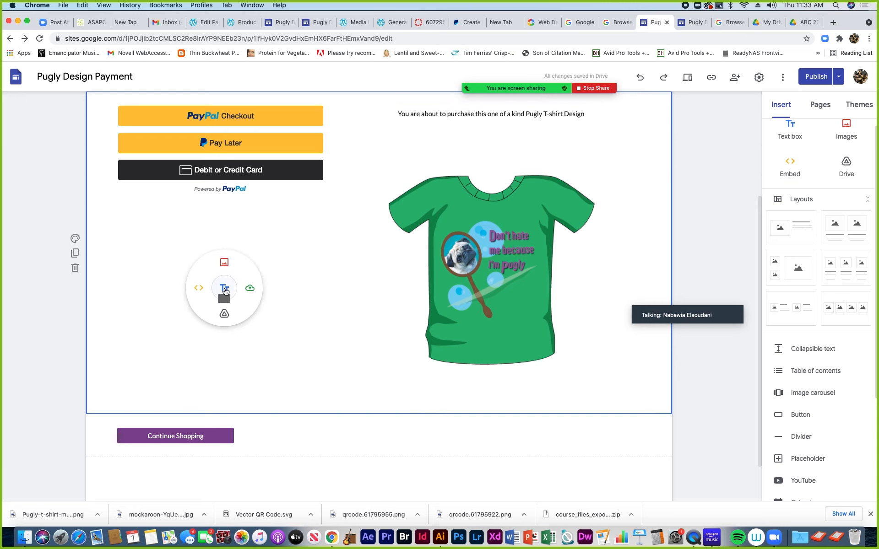
pyautogui.click(199, 291)
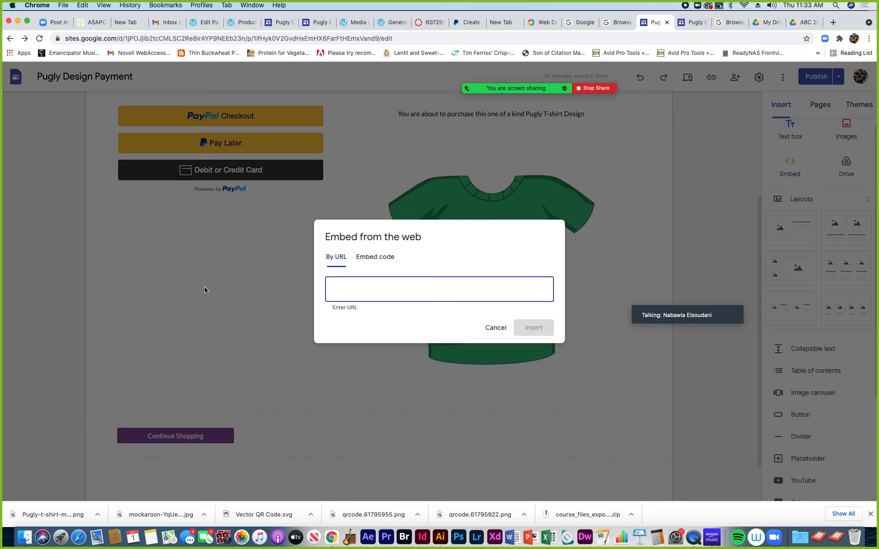
pyautogui.click(495, 331)
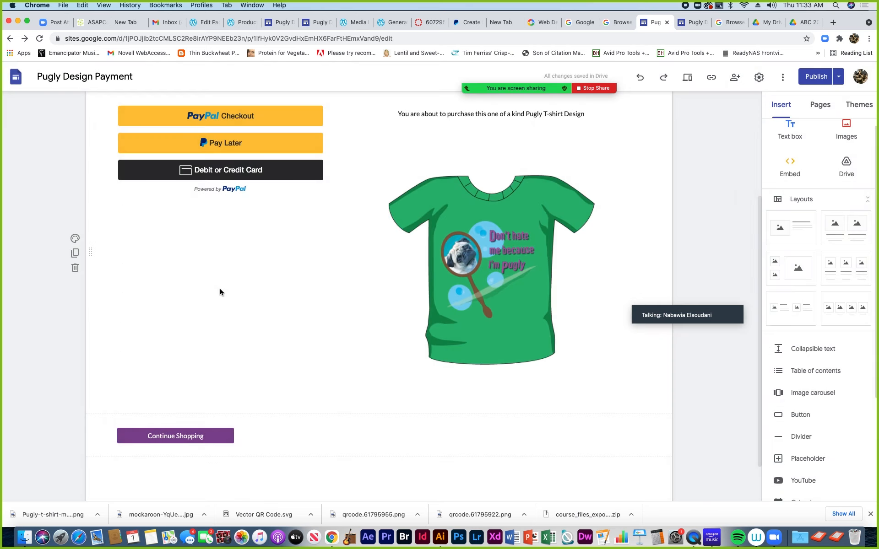
pyautogui.doubleClick(208, 284)
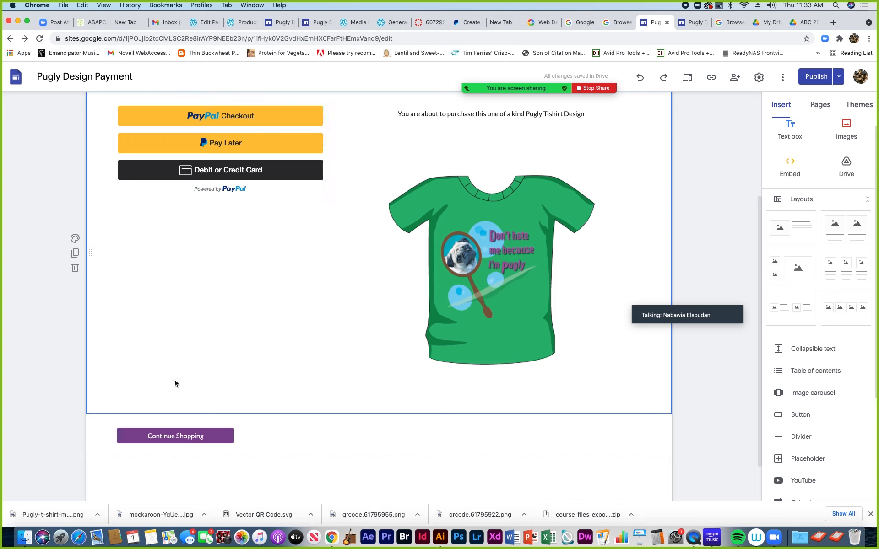
# Shrink the T-shirt image's frame vertically so Continue Shopping moves up
pyautogui.click(178, 436)
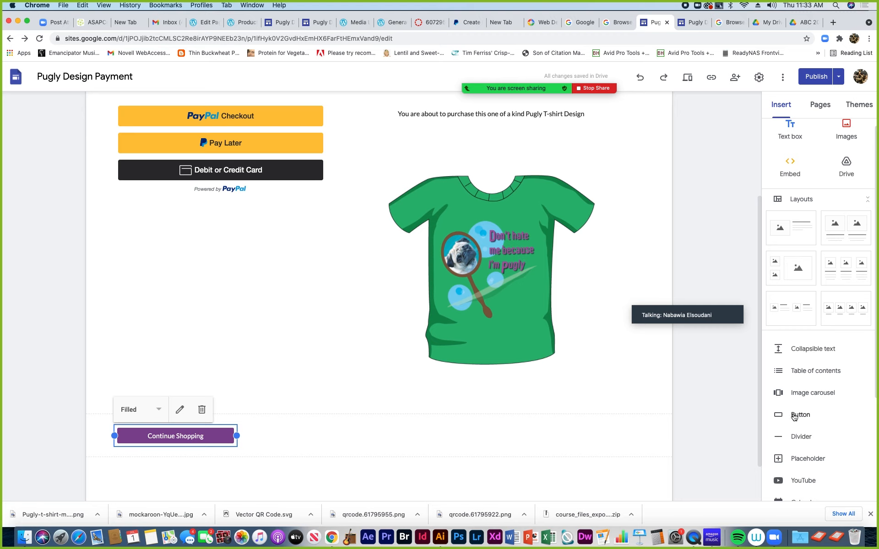
pyautogui.click(289, 272)
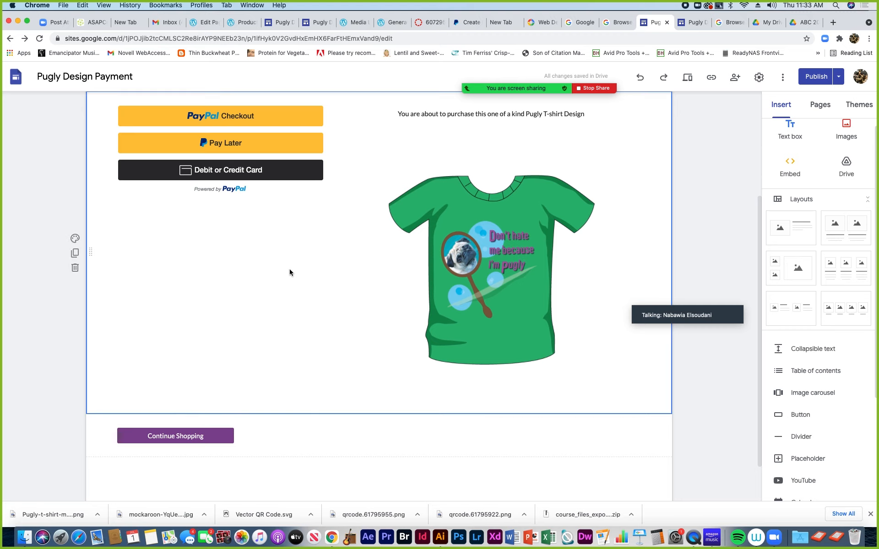
pyautogui.click(467, 380)
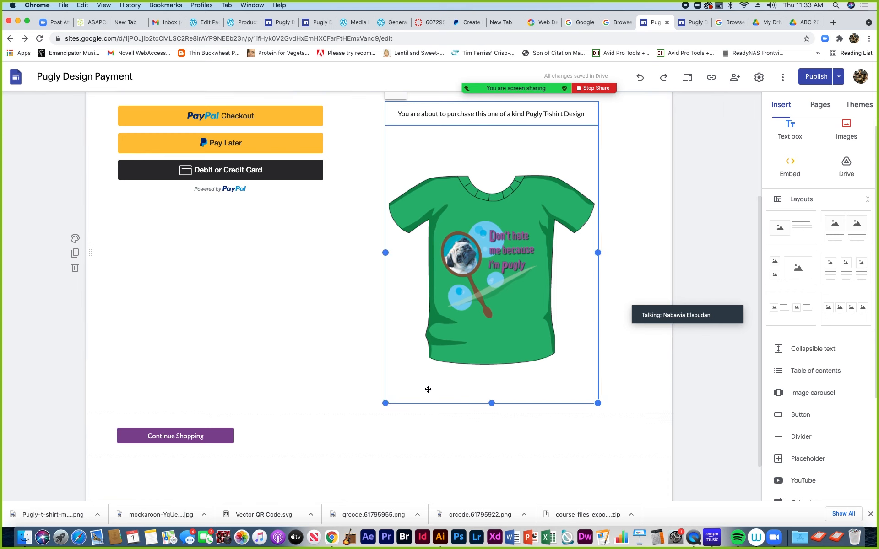
pyautogui.moveTo(385, 404); pyautogui.dragTo(389, 378)
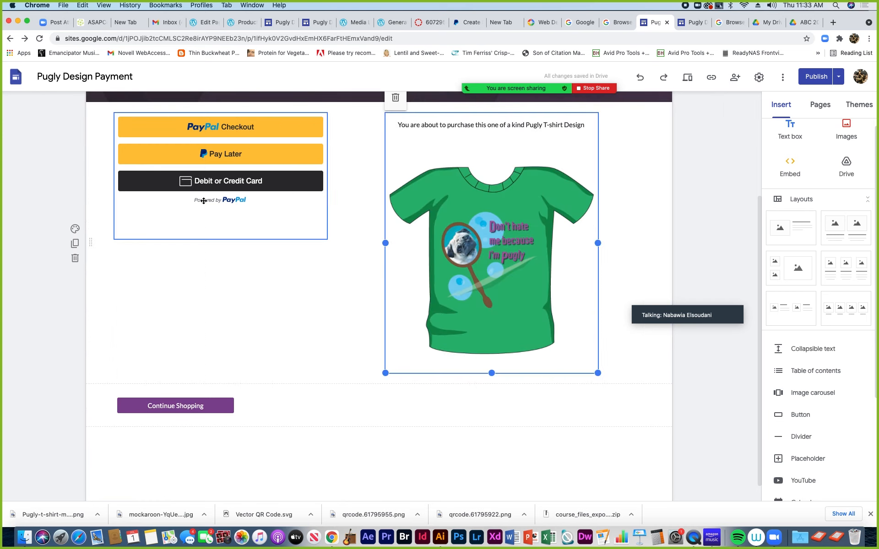
pyautogui.scroll(3, 391, 229)
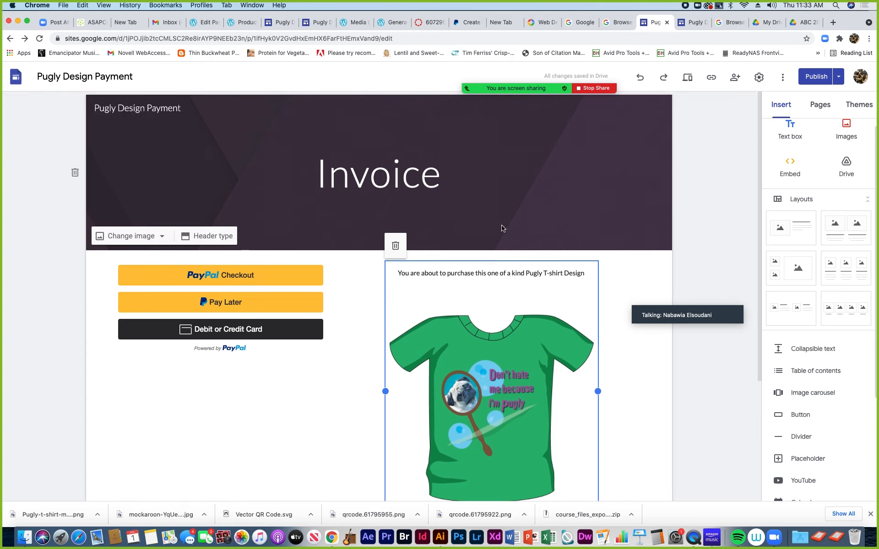
# Open the draft-versus-published review, then switch to the Generating QR Codes post tab
pyautogui.click(815, 79)
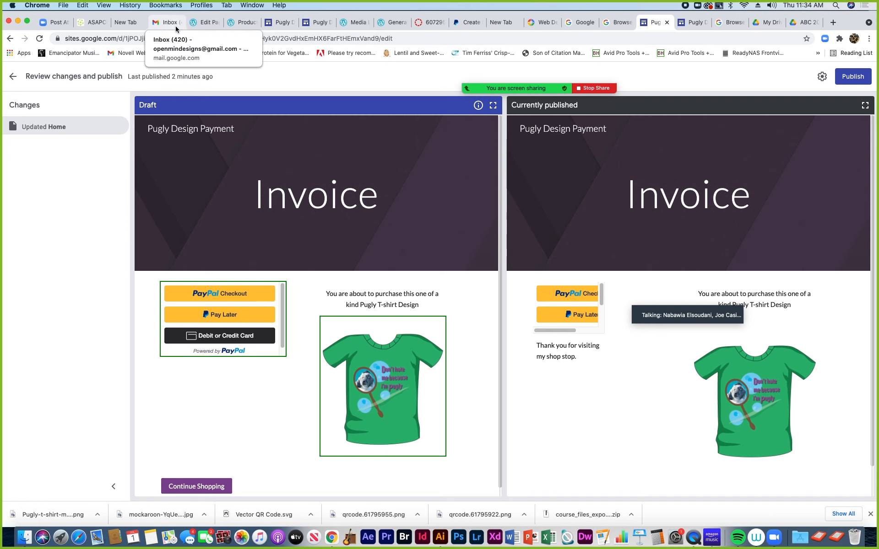
pyautogui.click(360, 25)
# Find the Products page editor tab and select its T-shirt image block
pyautogui.click(391, 23)
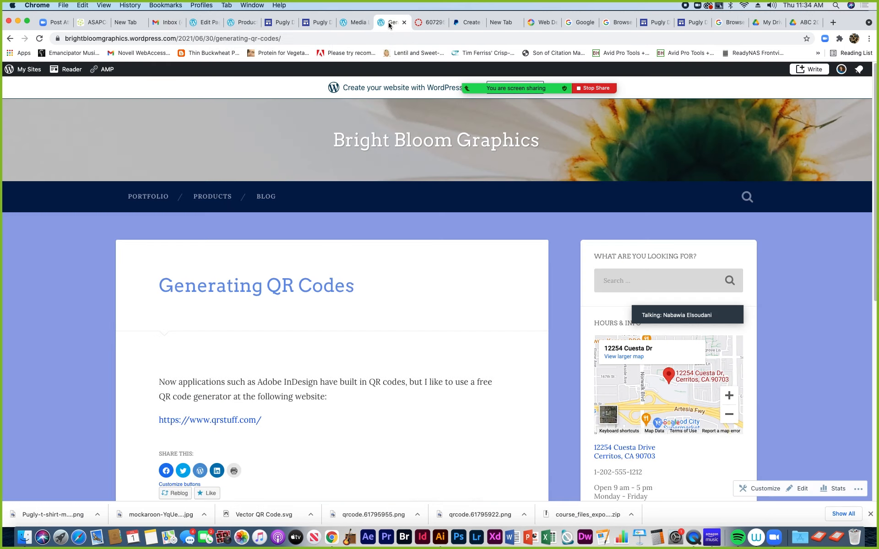
pyautogui.click(427, 23)
pyautogui.click(396, 24)
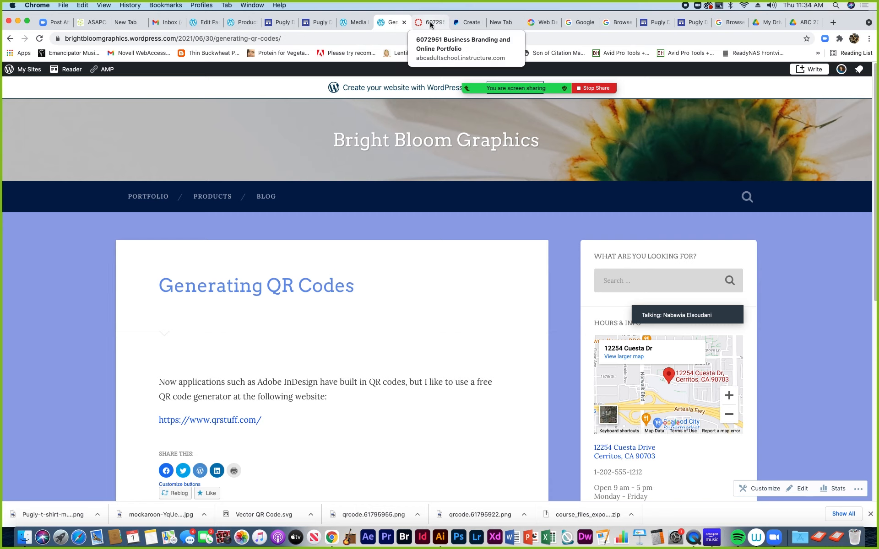
pyautogui.click(203, 24)
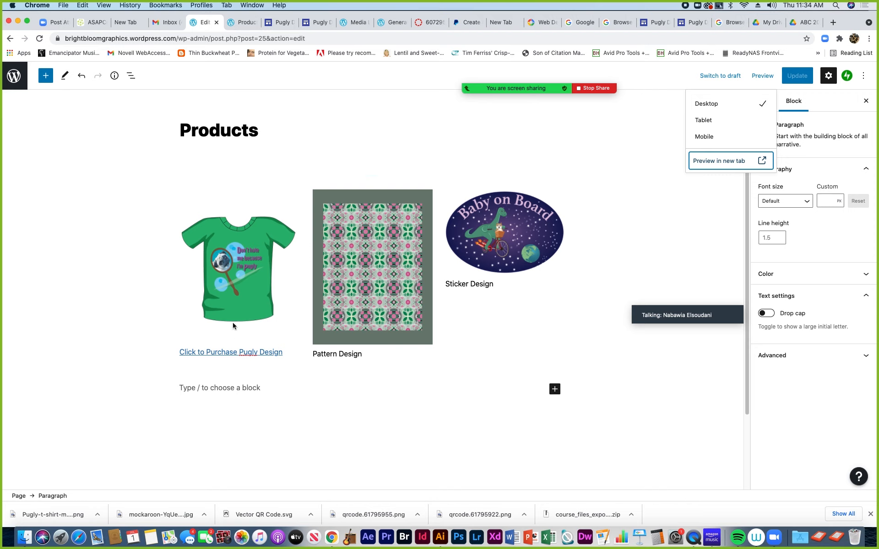
pyautogui.click(231, 310)
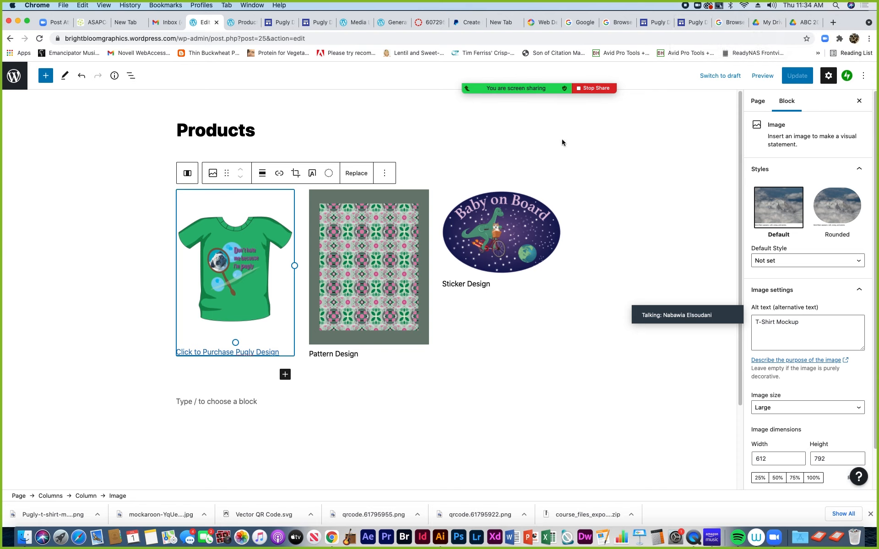
# Check the Sticker Design image's size in WordPress, then return to the PayPal button page
pyautogui.click(517, 237)
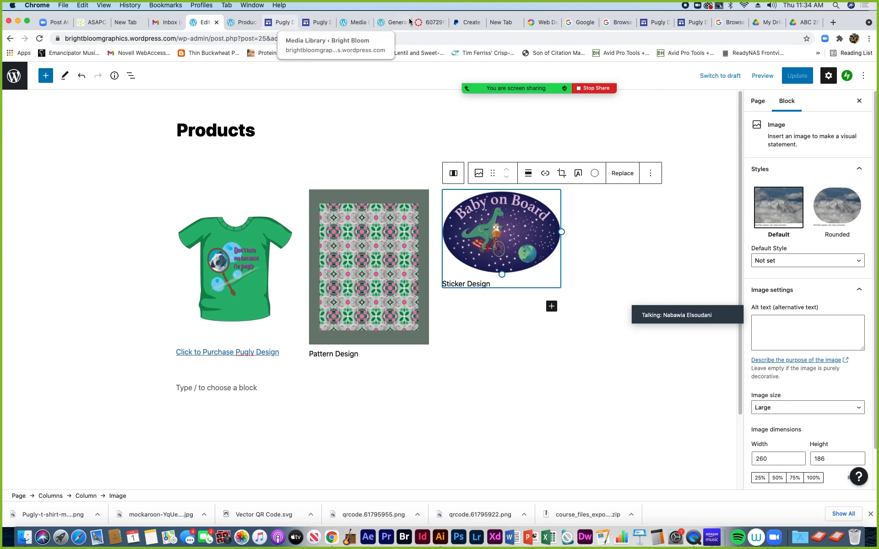
pyautogui.click(465, 23)
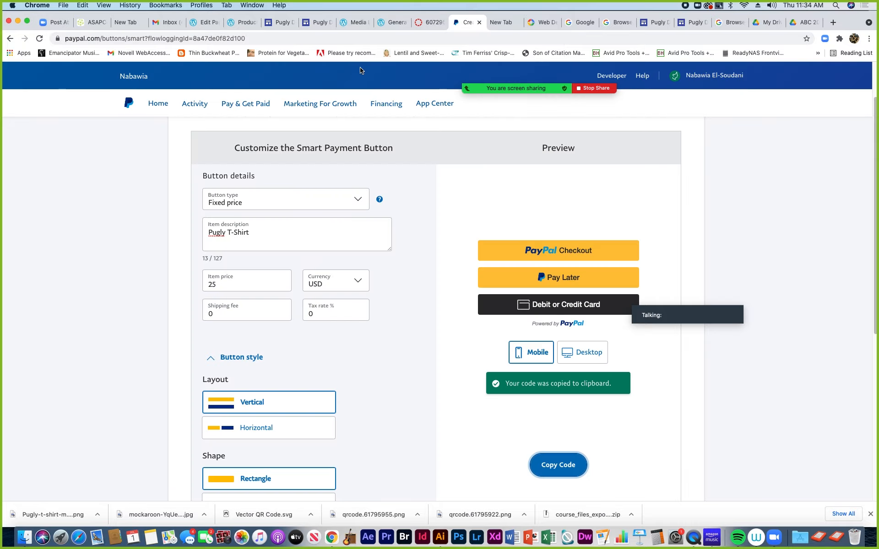
# Go to PayPal Home and attempt to log in with the account password
pyautogui.scroll(3, 249, 178)
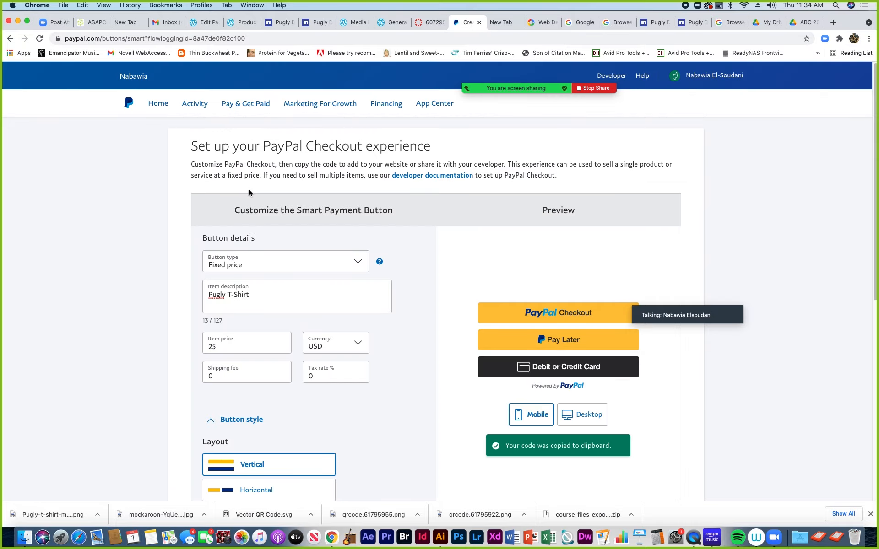
pyautogui.click(158, 105)
pyautogui.click(395, 204)
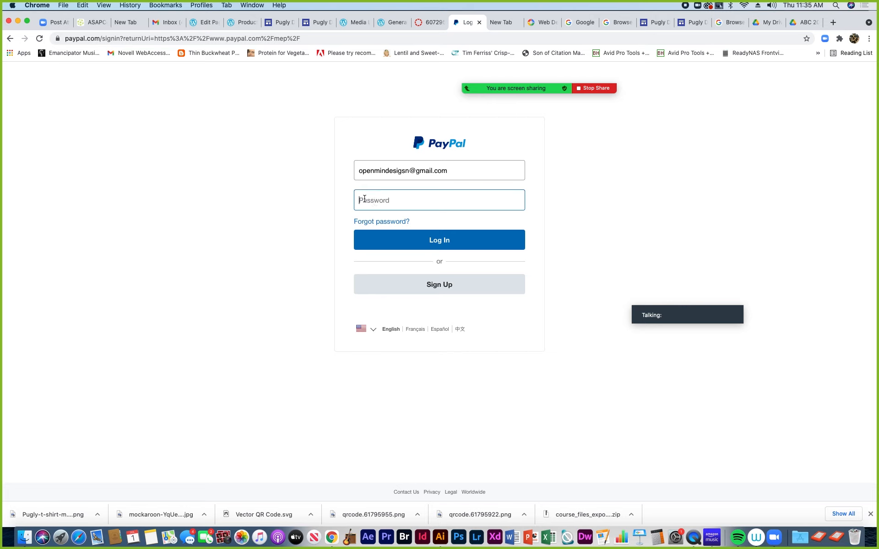
pyautogui.click(198, 183)
pyautogui.write('•')
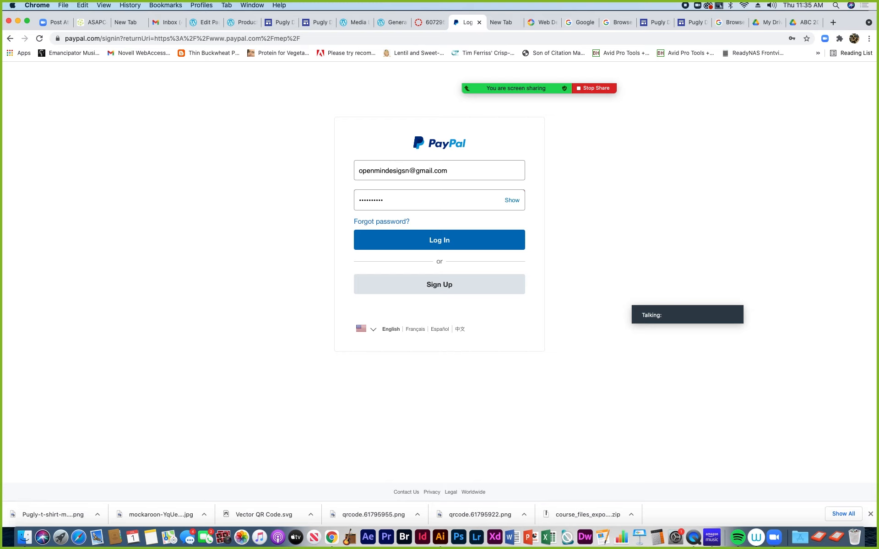
pyautogui.click(441, 240)
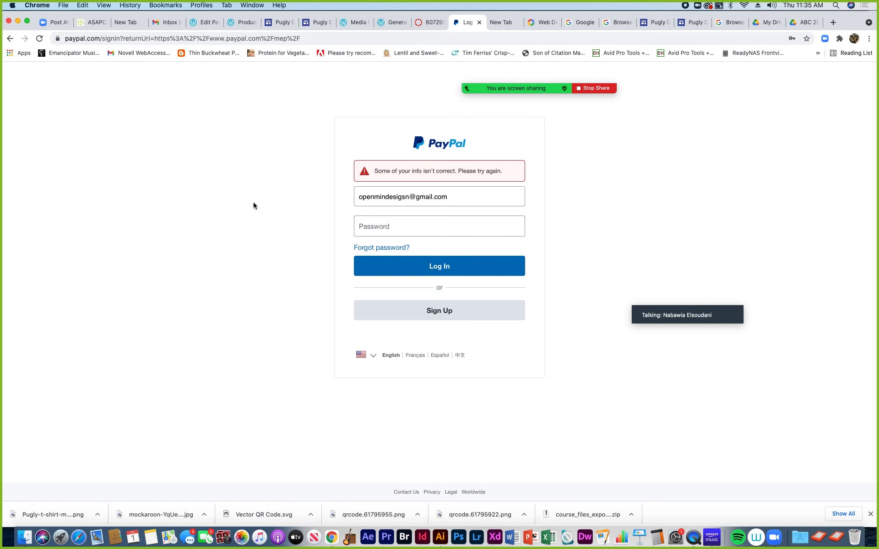
# Correct the e-mail address, re-enter the password and log in to PayPal
pyautogui.click(405, 197)
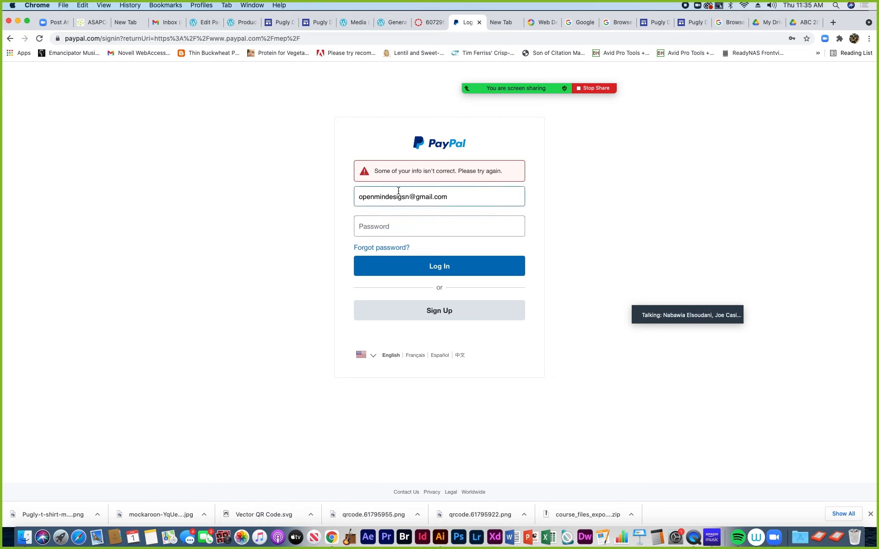
pyautogui.press('BackSpace')
pyautogui.write('s')
pyautogui.click(356, 217)
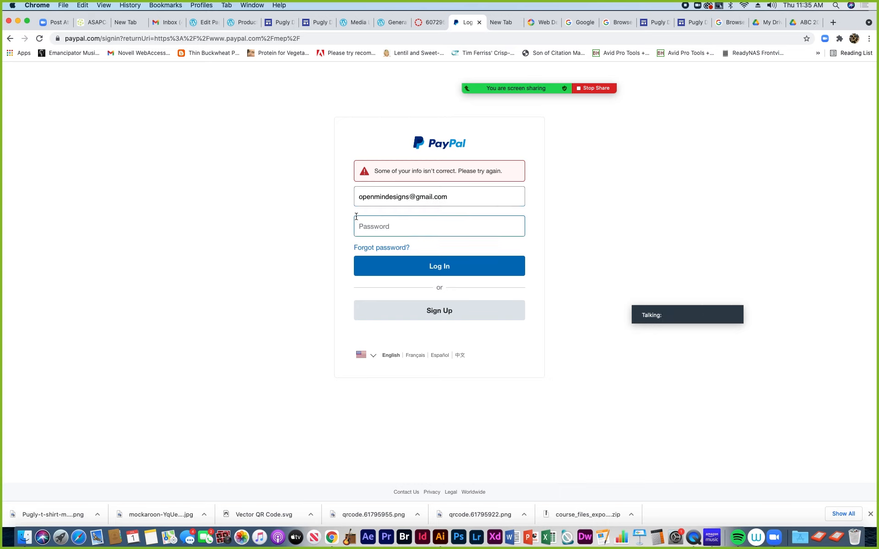
pyautogui.write('••••')
pyautogui.click(424, 265)
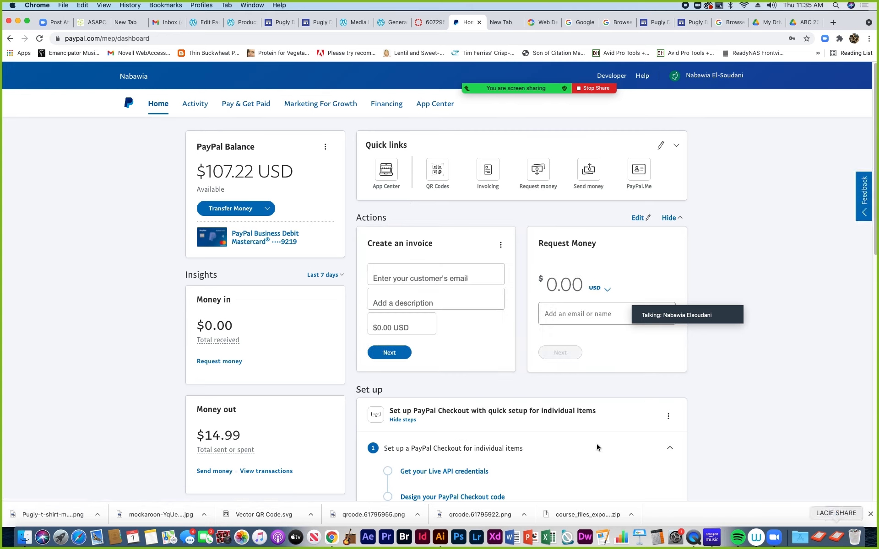
# Open the PayPal Checkout app from the App Center
pyautogui.click(389, 178)
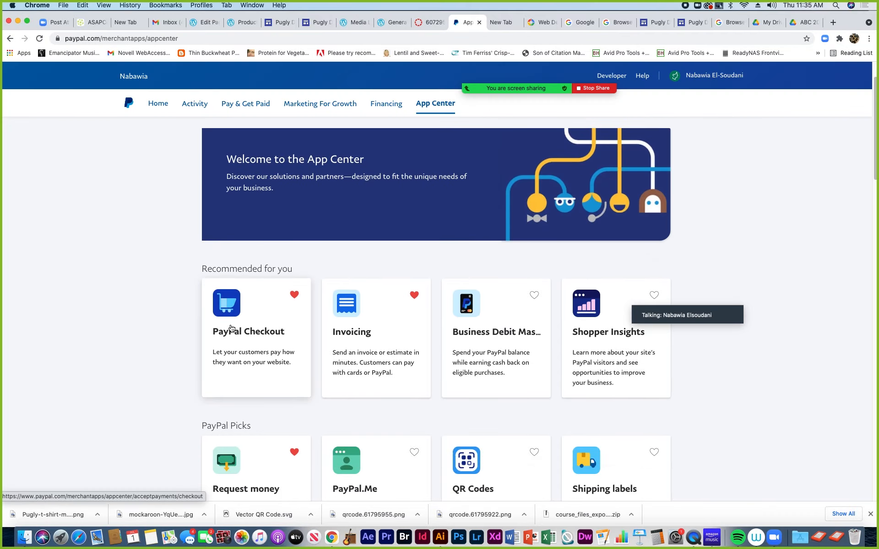
pyautogui.click(231, 327)
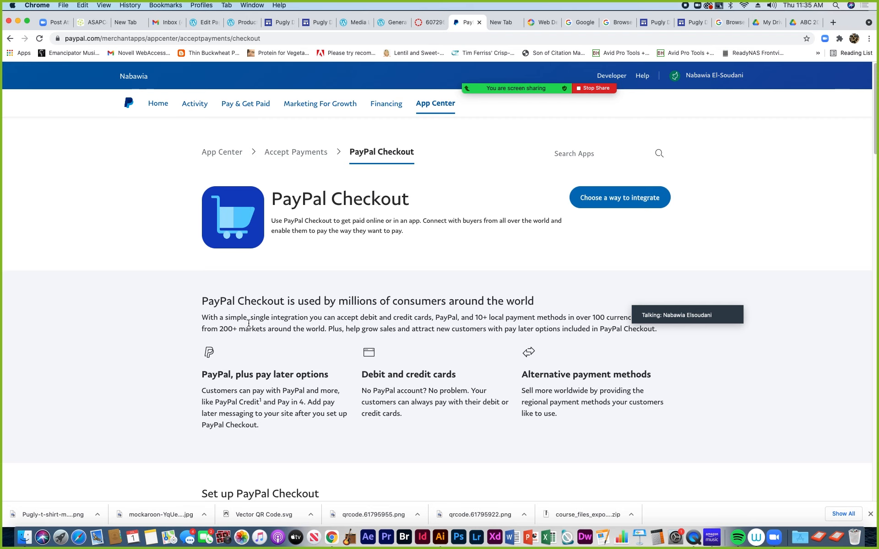
pyautogui.scroll(-8, 341, 329)
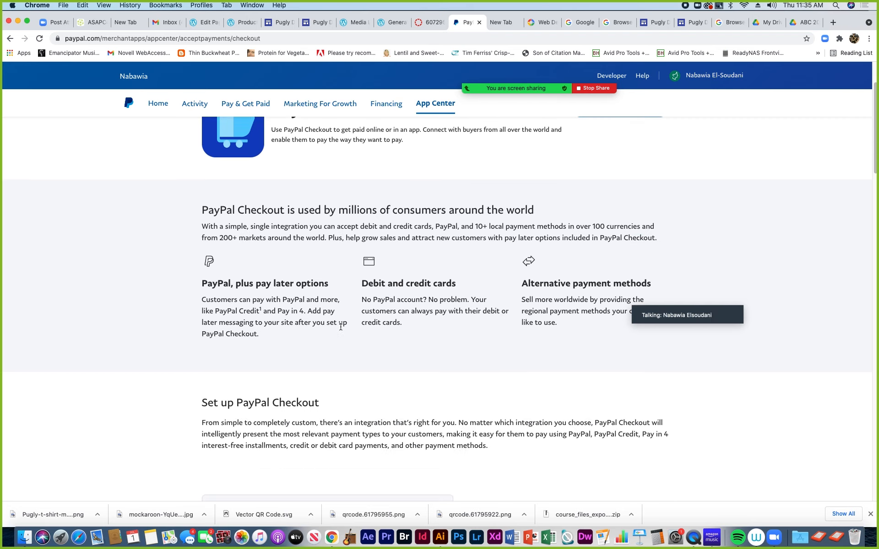
pyautogui.scroll(-3, 341, 329)
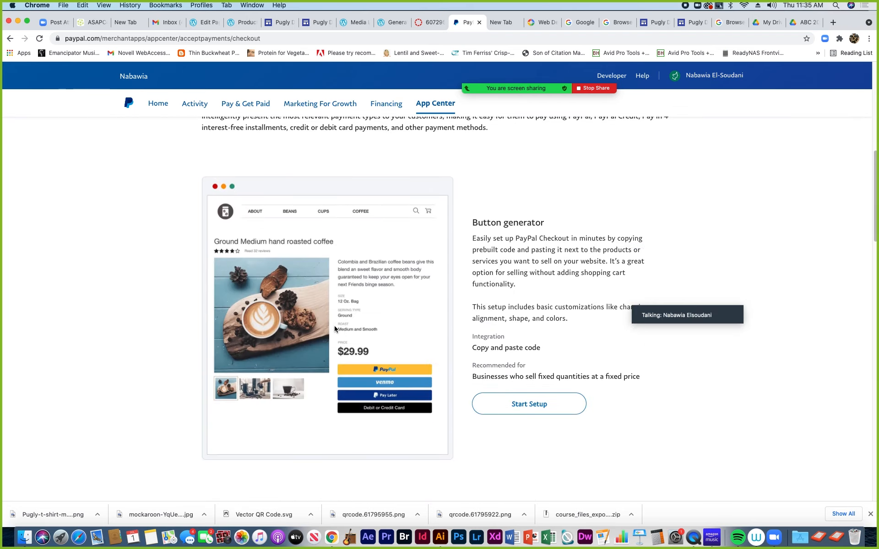
pyautogui.scroll(-7, 378, 305)
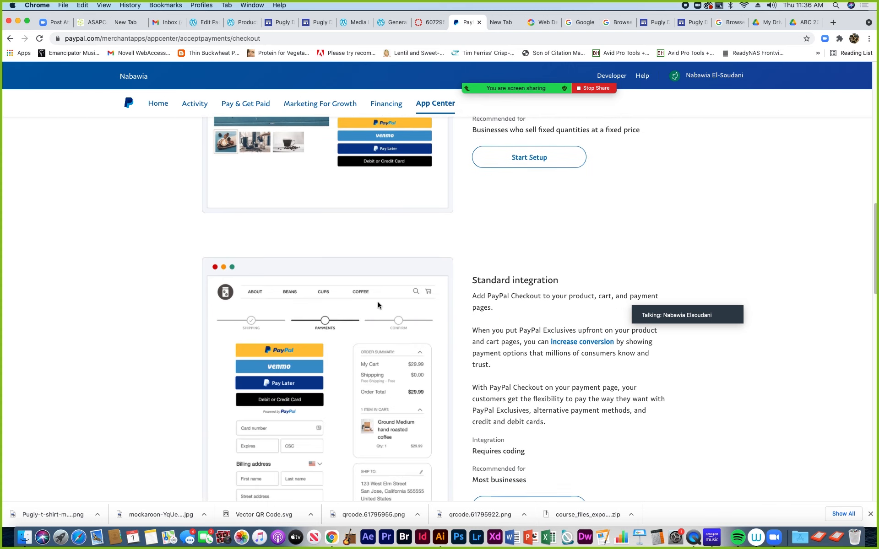
pyautogui.scroll(4, 378, 303)
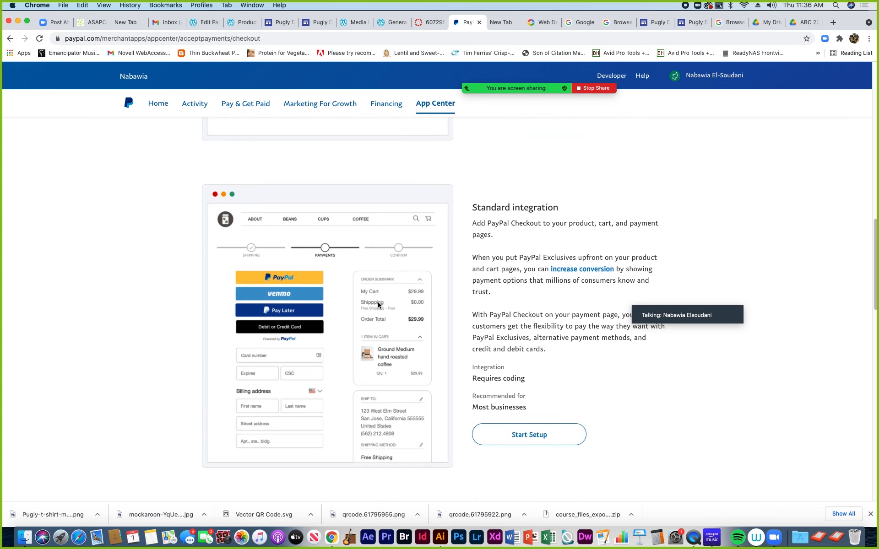
pyautogui.scroll(1, 377, 306)
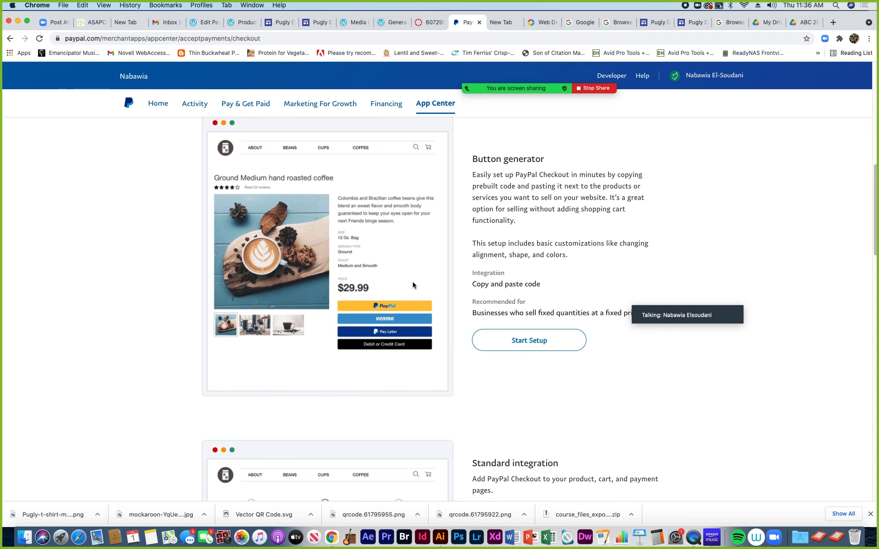
pyautogui.scroll(-8, 413, 282)
pyautogui.scroll(9, 410, 282)
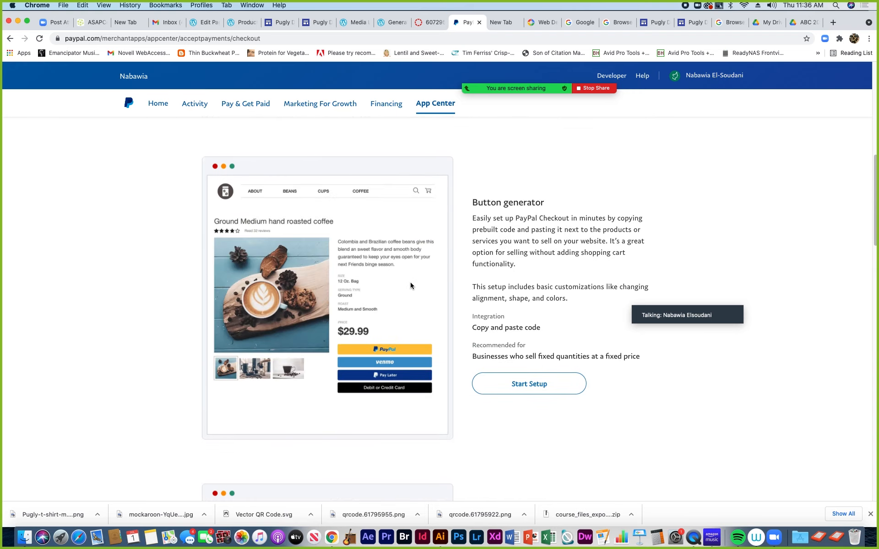
# Read through the Button generator, Standard and Advanced integration options for PayPal Checkout
pyautogui.scroll(-5, 408, 295)
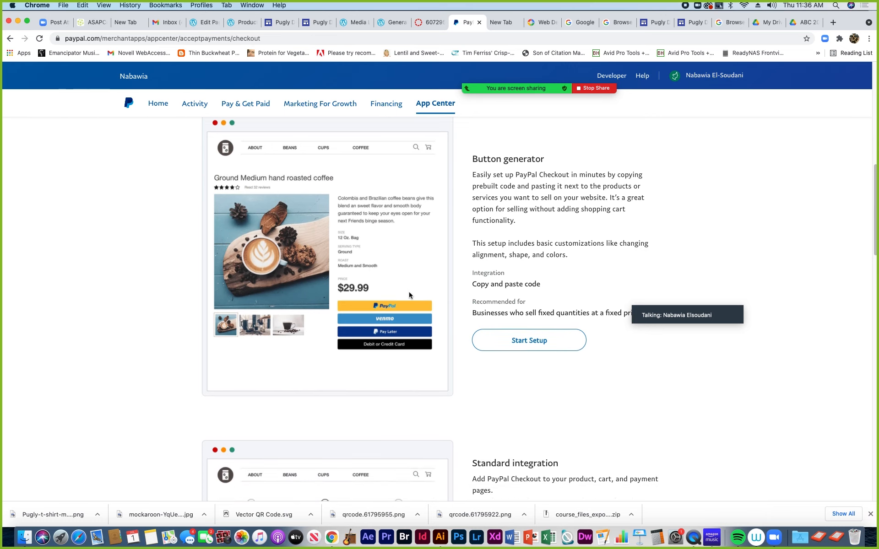
pyautogui.scroll(-3, 402, 298)
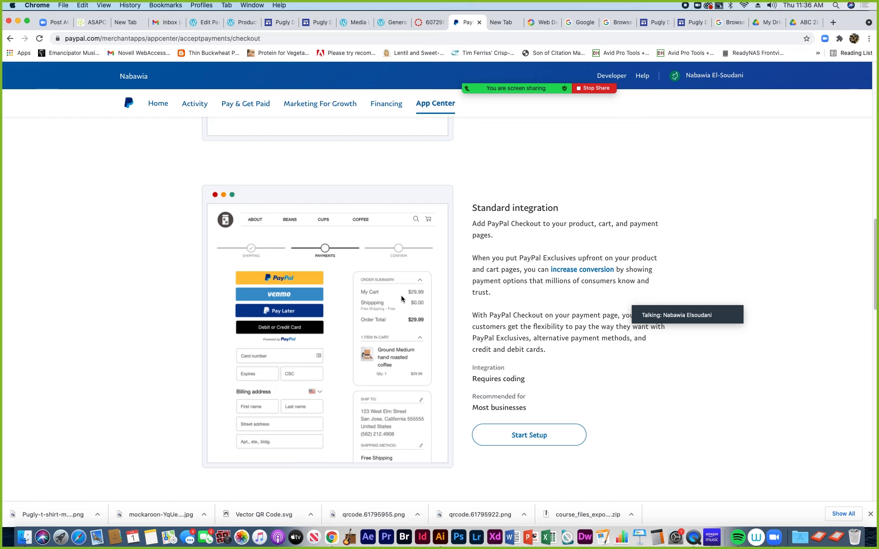
pyautogui.scroll(-1, 401, 296)
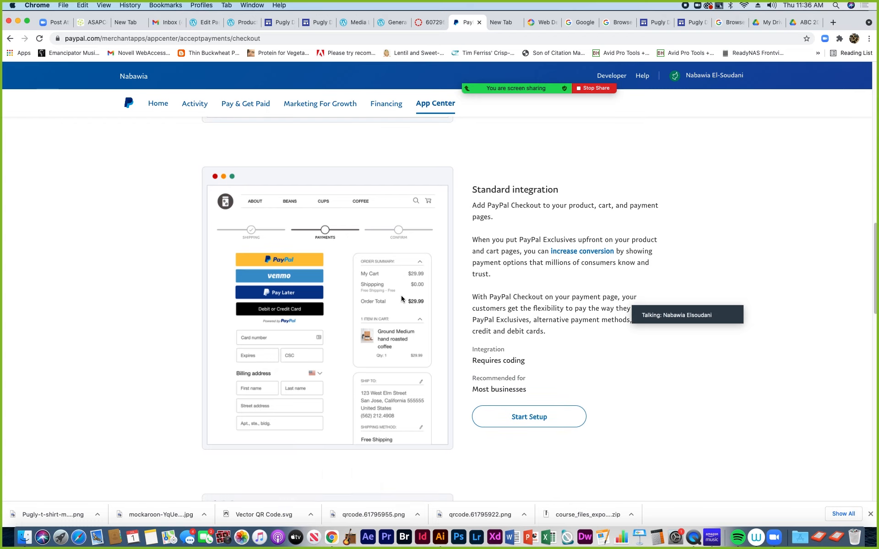
pyautogui.scroll(-1, 401, 297)
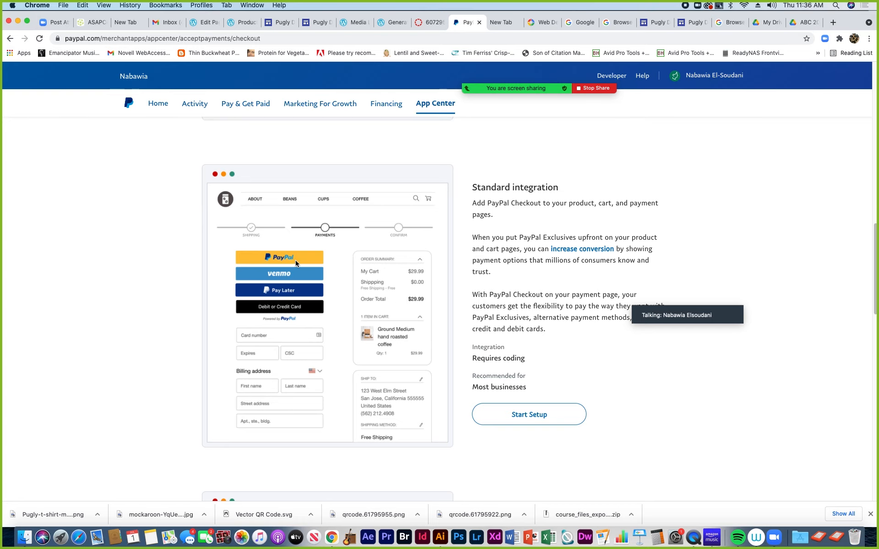
pyautogui.scroll(-10, 340, 326)
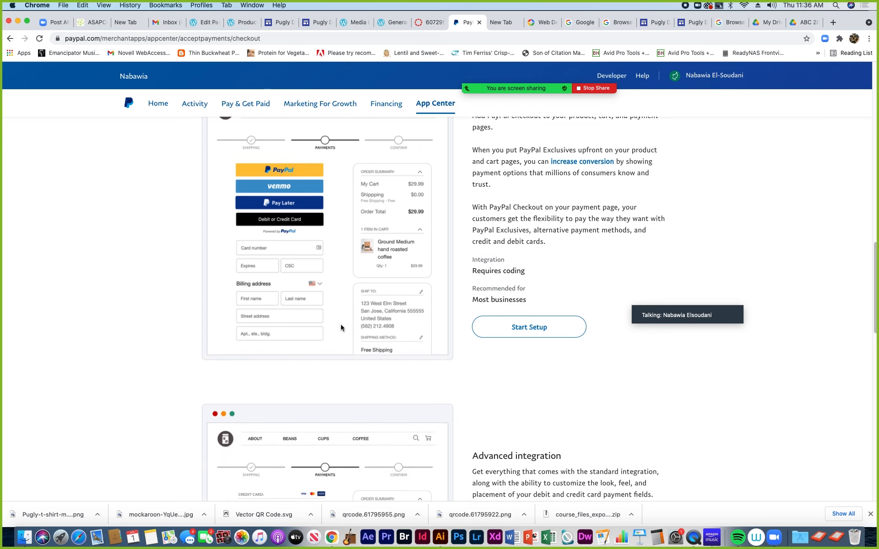
pyautogui.scroll(-4, 340, 327)
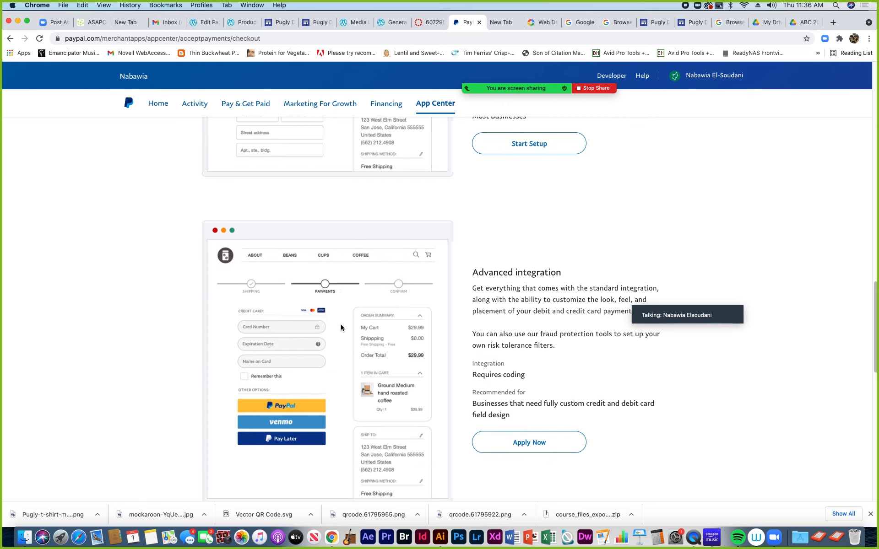
pyautogui.scroll(-13, 340, 327)
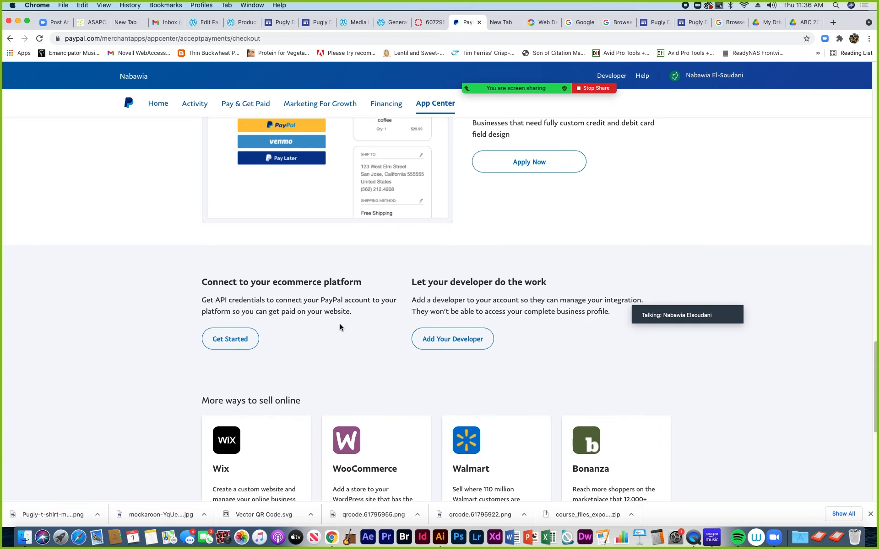
pyautogui.scroll(-8, 340, 327)
pyautogui.scroll(20, 340, 327)
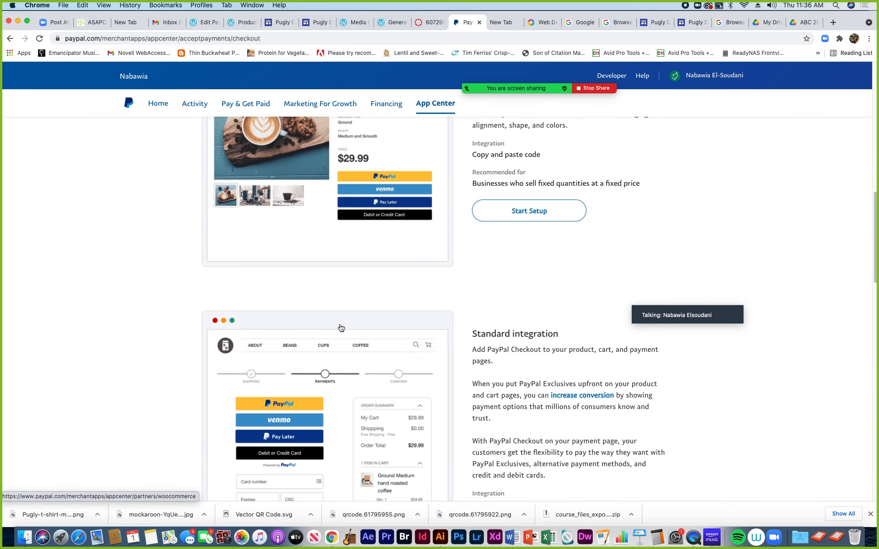
pyautogui.scroll(15, 340, 328)
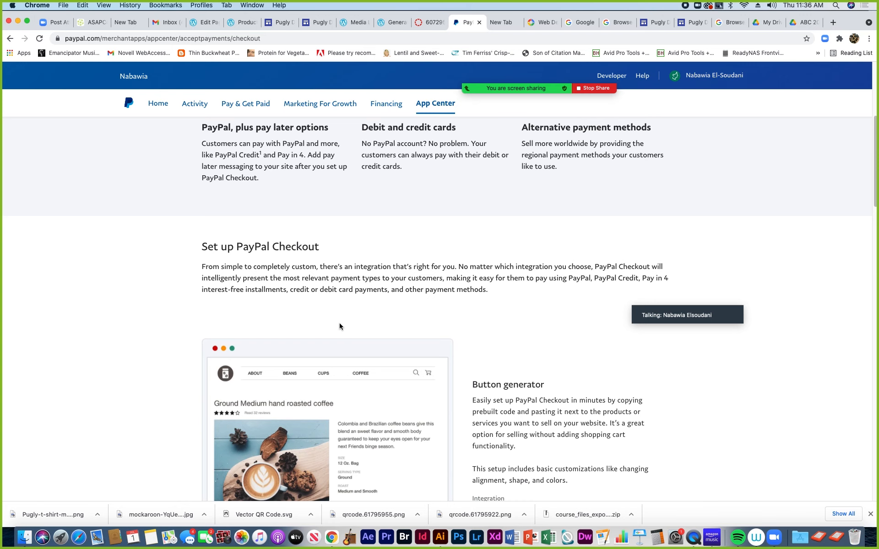
pyautogui.scroll(-3, 339, 326)
pyautogui.scroll(-7, 339, 322)
pyautogui.scroll(20, 339, 323)
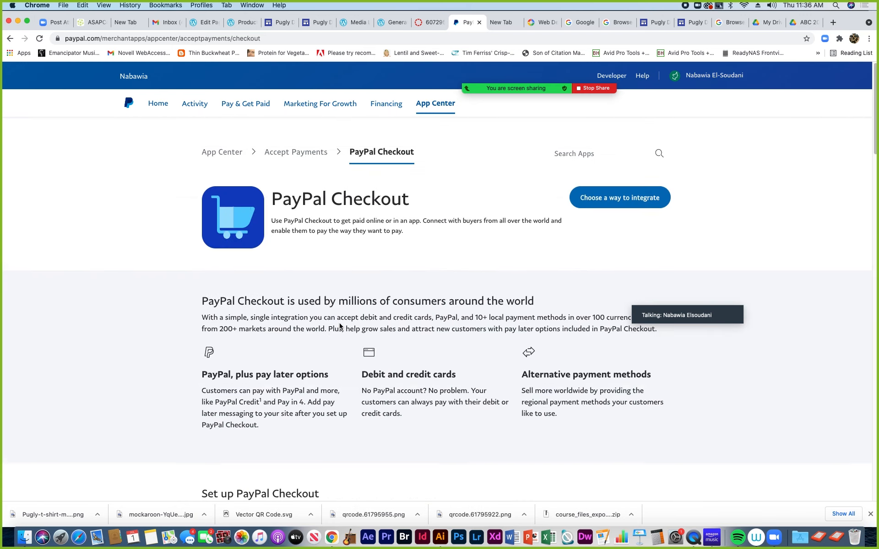
pyautogui.scroll(-20, 340, 324)
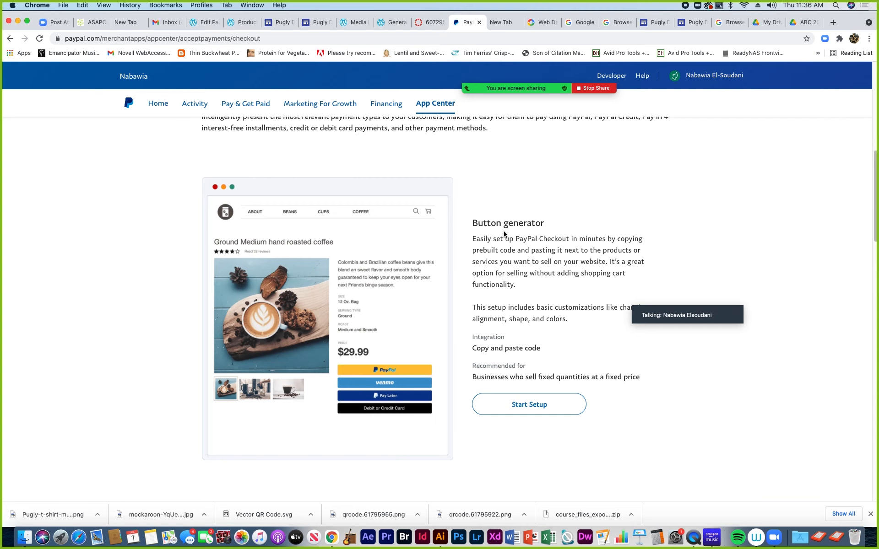
pyautogui.scroll(-13, 466, 285)
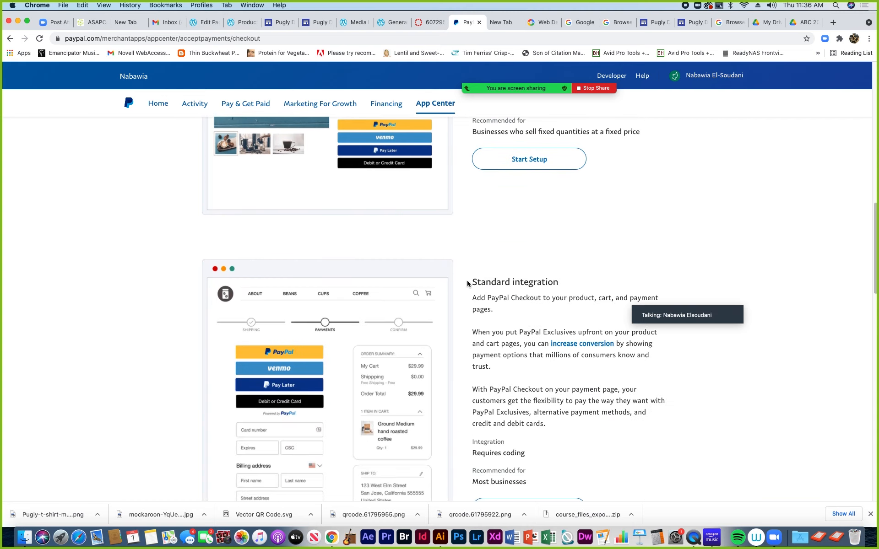
pyautogui.scroll(-2, 457, 290)
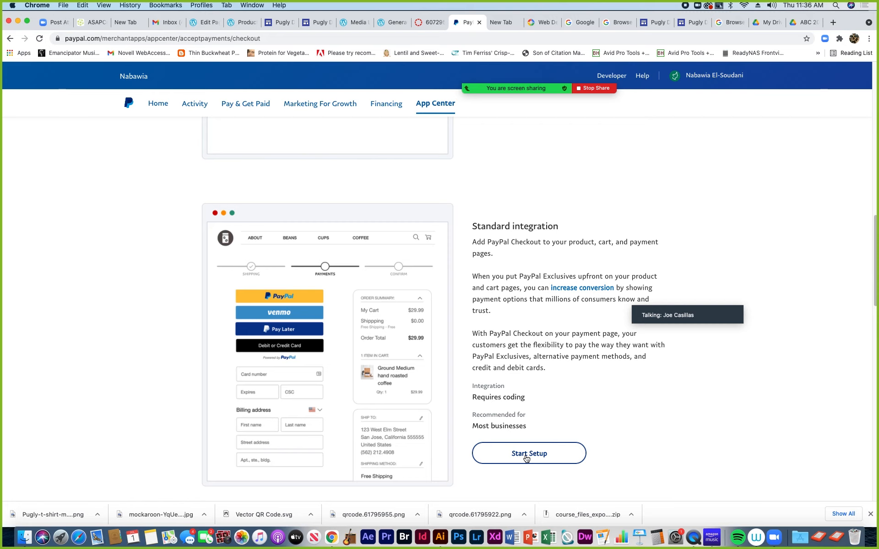
# Bring the Standard integration card, recommended for most businesses, into view
pyautogui.moveTo(702, 302); pyautogui.dragTo(772, 309)
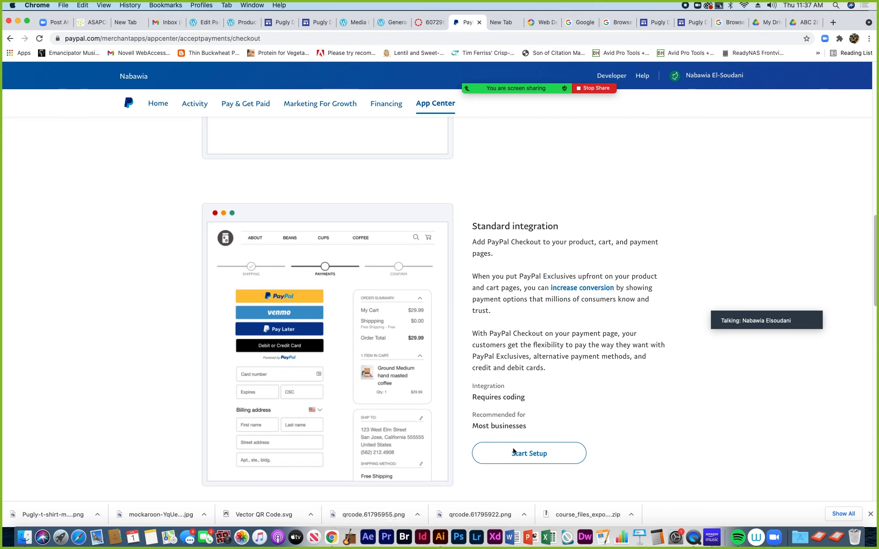
pyautogui.scroll(5, 504, 385)
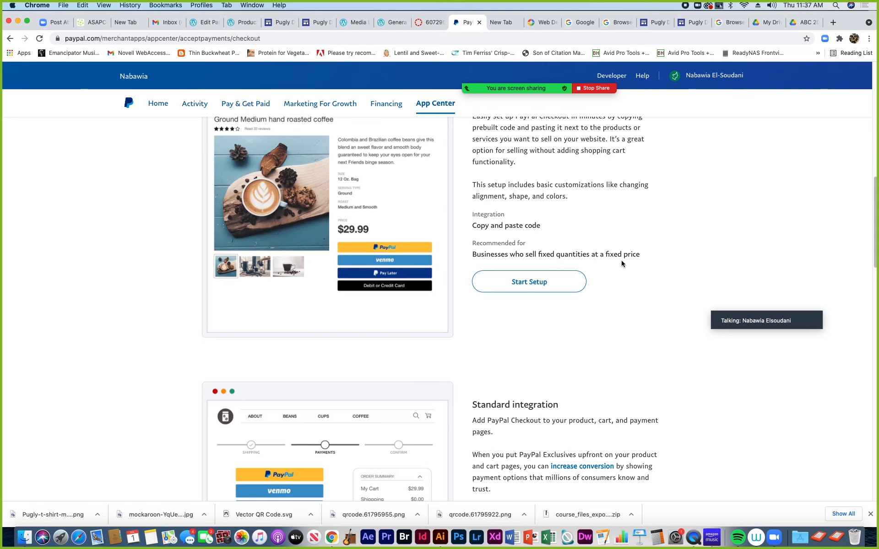
pyautogui.scroll(-6, 570, 354)
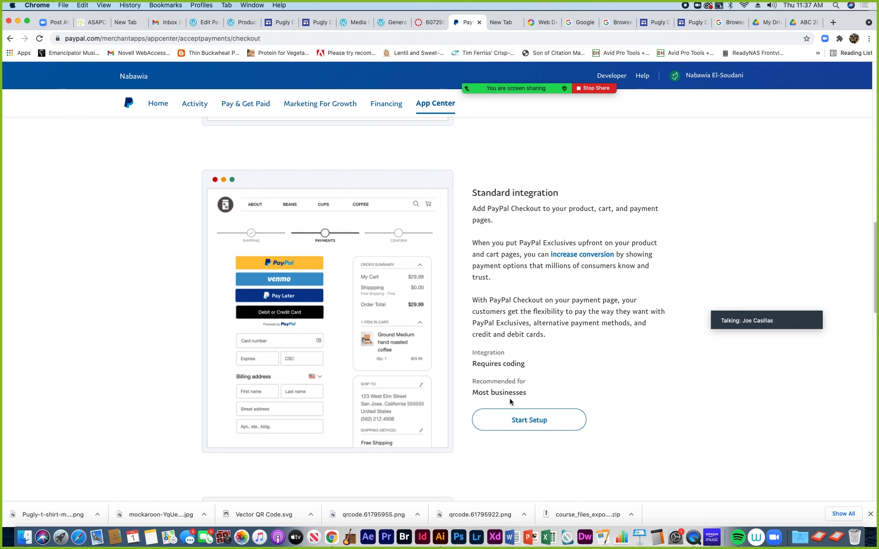
# Start the Standard integration setup and read the 'Set up standard payments' developer guide
pyautogui.click(536, 422)
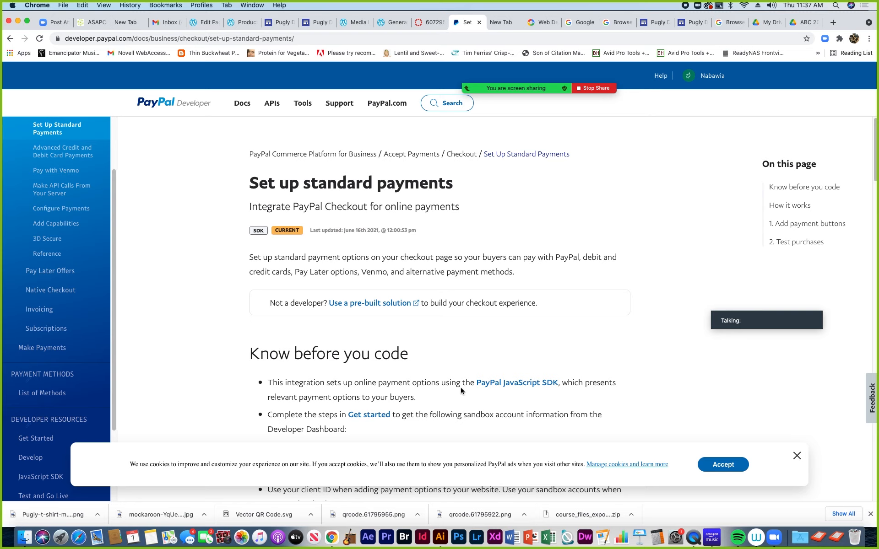
pyautogui.scroll(-2, 415, 386)
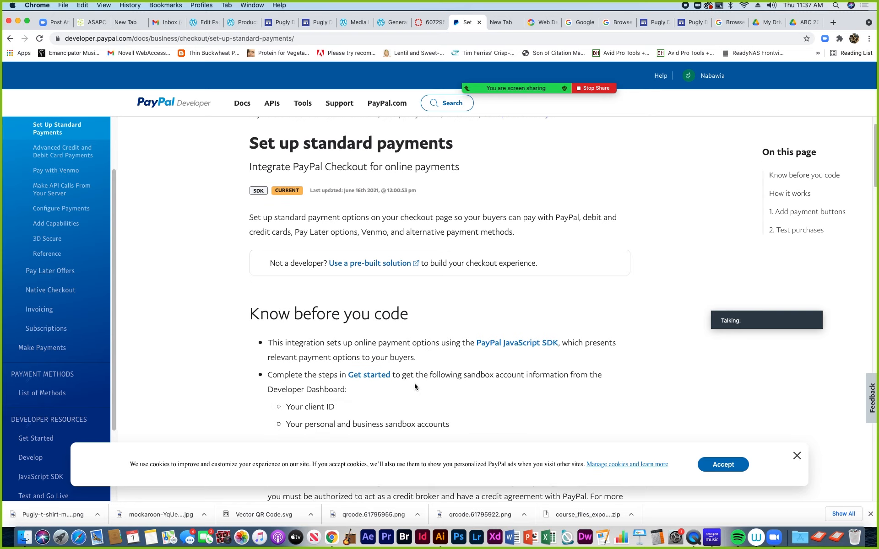
pyautogui.scroll(-10, 414, 386)
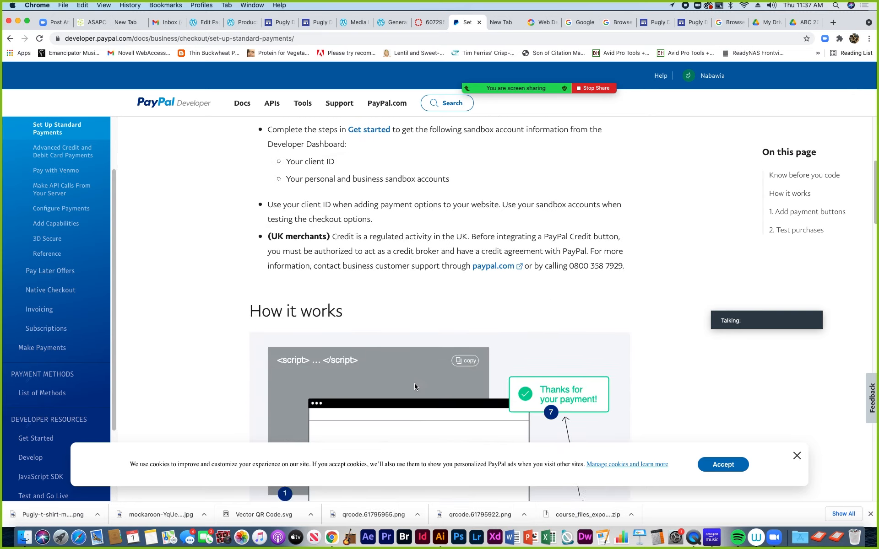
pyautogui.scroll(-6, 414, 386)
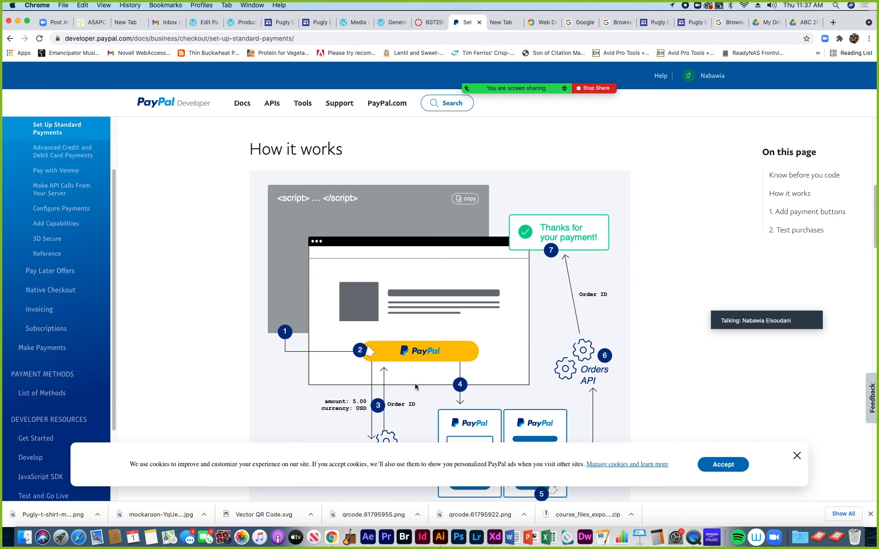
pyautogui.scroll(-4, 415, 387)
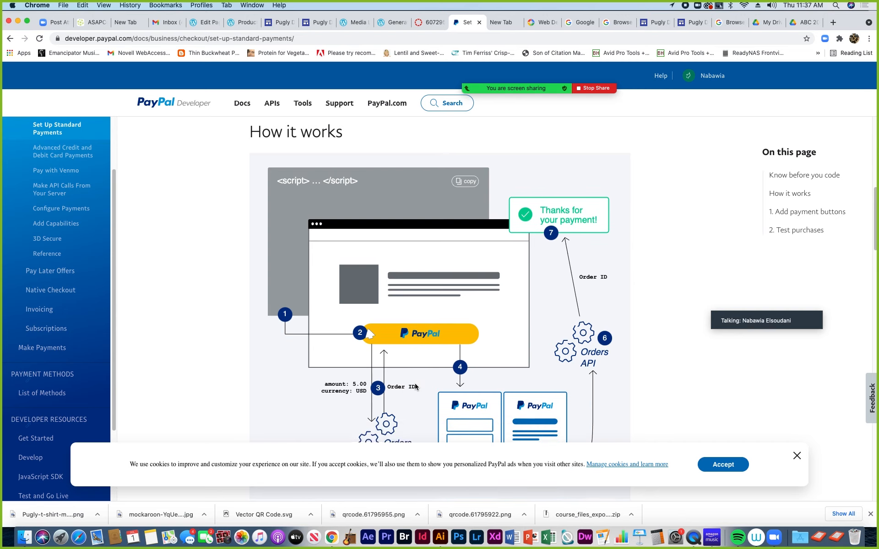
pyautogui.scroll(-5, 416, 386)
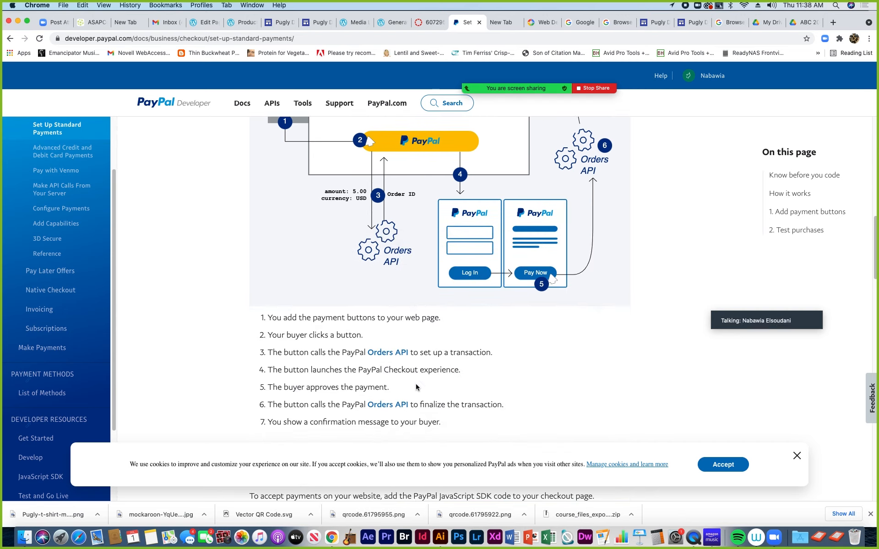
pyautogui.scroll(-4, 416, 384)
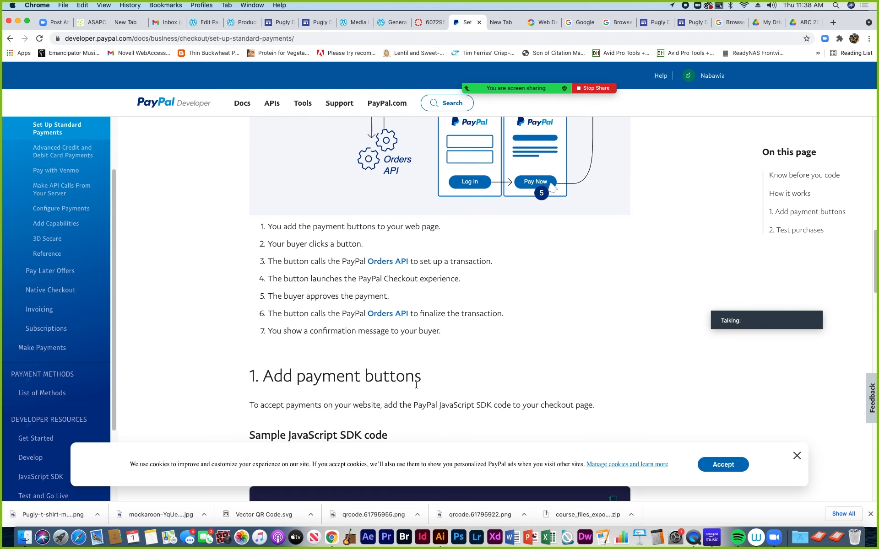
pyautogui.scroll(-9, 416, 385)
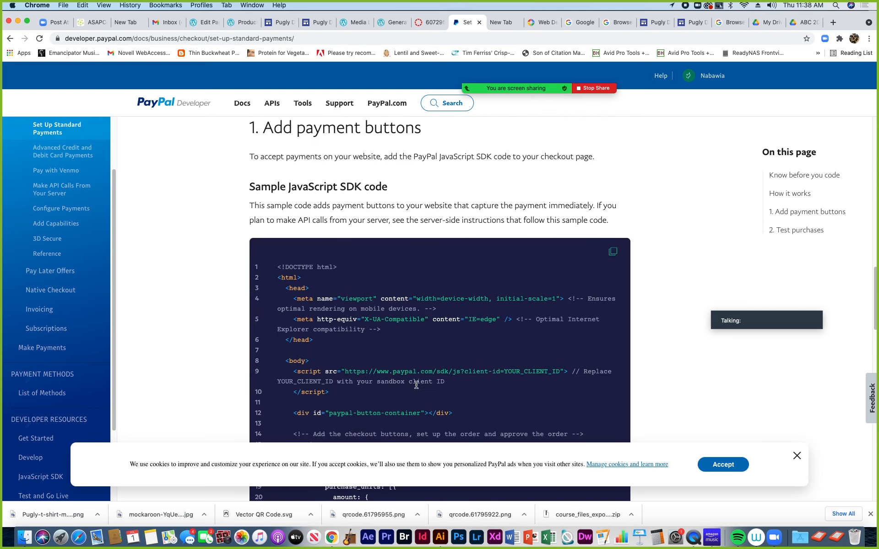
pyautogui.scroll(-20, 417, 386)
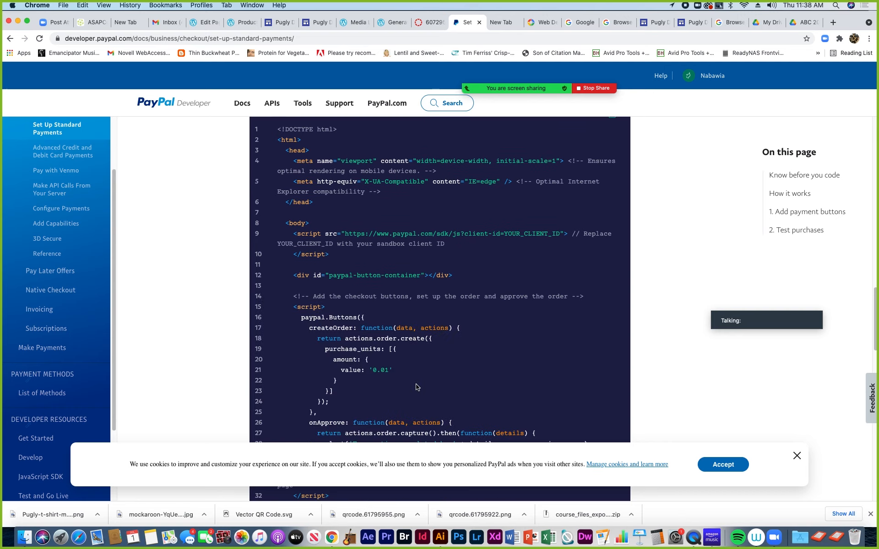
pyautogui.scroll(-20, 417, 387)
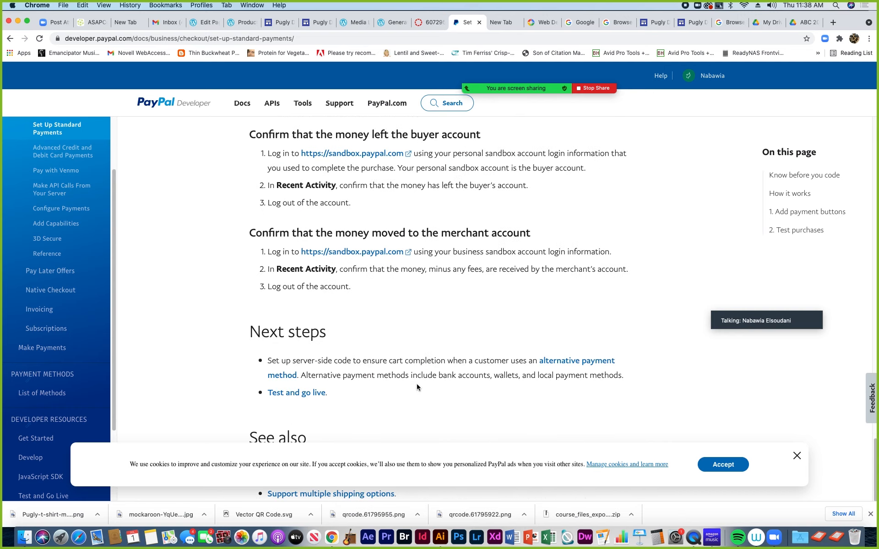
# Dismiss the cookie notice and return to the top of the guide
pyautogui.click(797, 457)
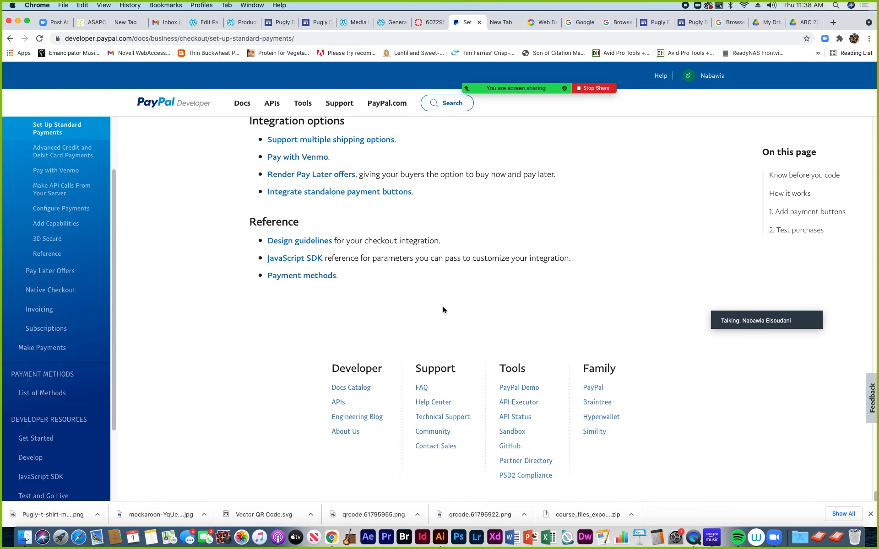
pyautogui.scroll(1, 486, 218)
pyautogui.scroll(8, 486, 221)
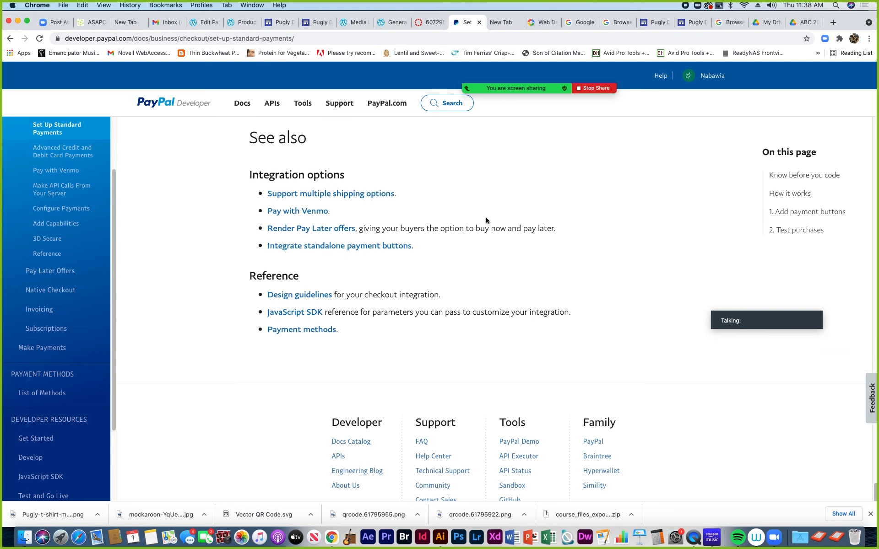
pyautogui.scroll(7, 486, 221)
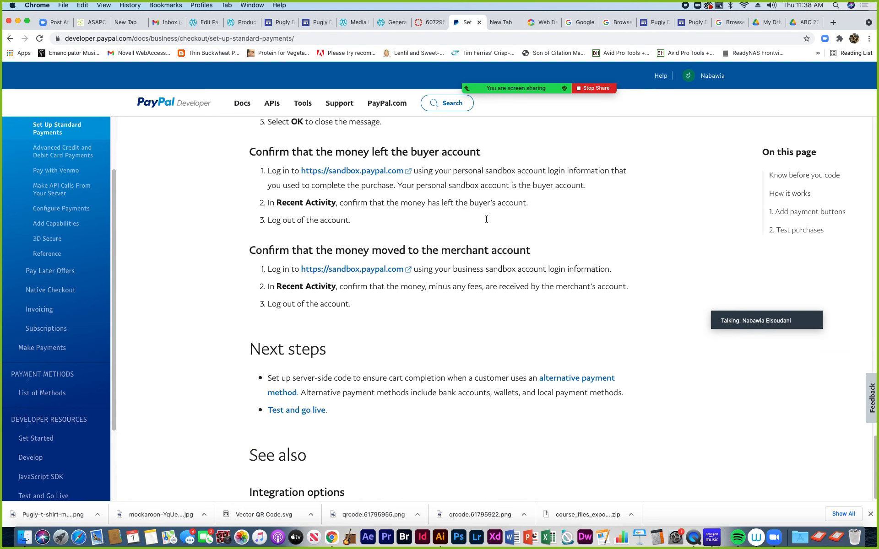
pyautogui.scroll(20, 486, 219)
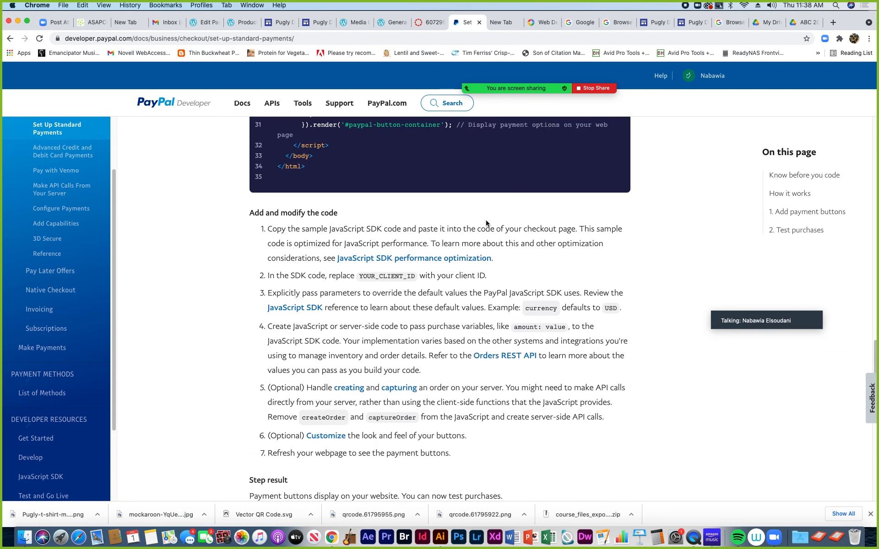
pyautogui.scroll(15, 486, 223)
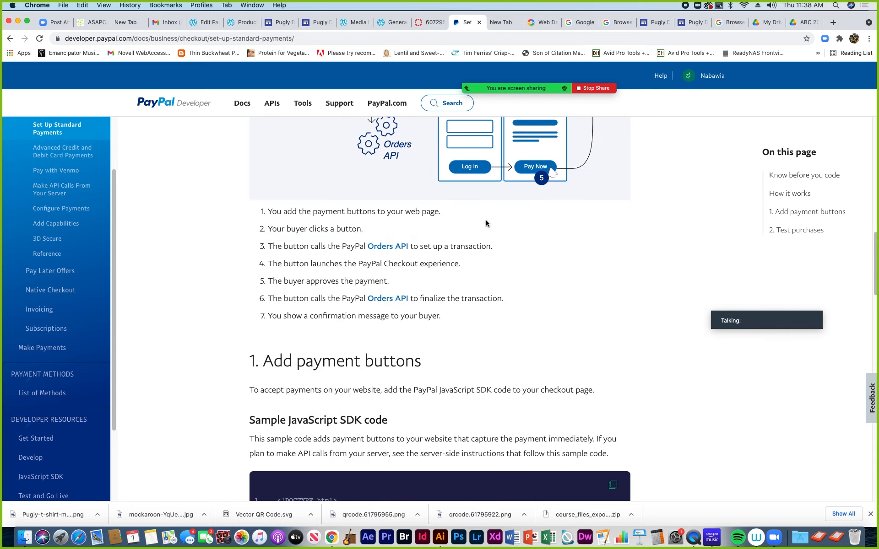
pyautogui.scroll(13, 486, 223)
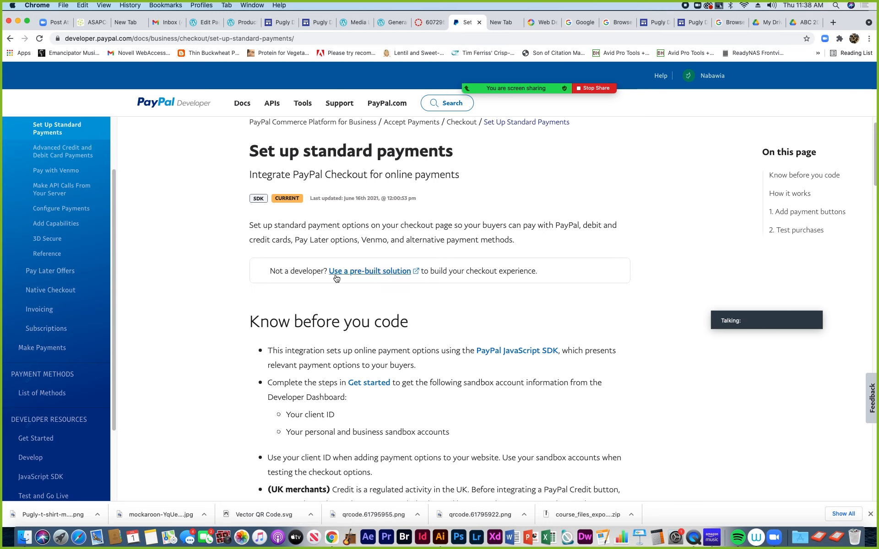
# Open the pre-built checkout button setup and set the button type to Variable price
pyautogui.click(360, 272)
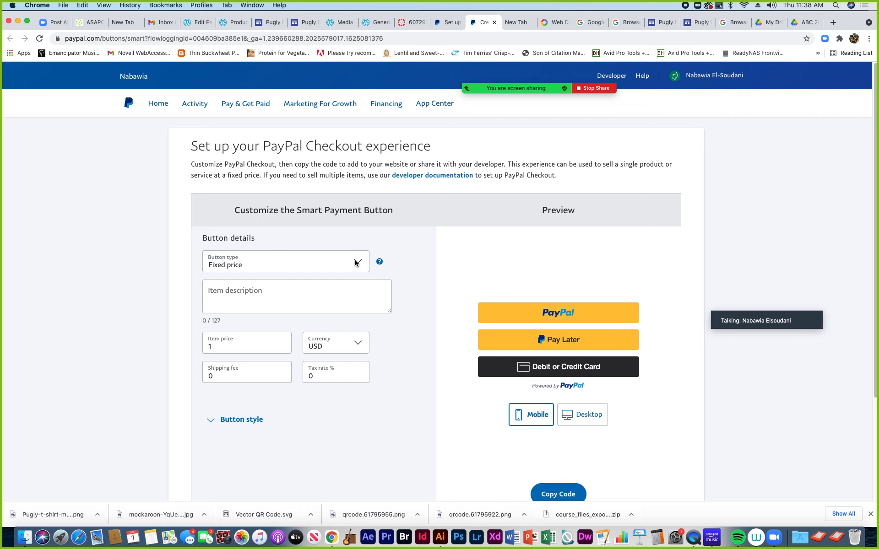
pyautogui.scroll(-3, 358, 279)
pyautogui.scroll(3, 358, 277)
pyautogui.click(357, 264)
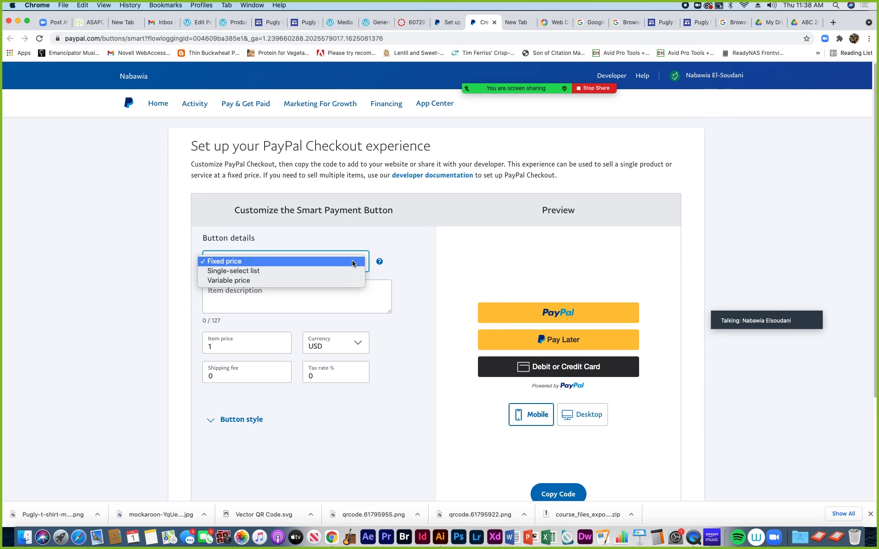
pyautogui.click(322, 281)
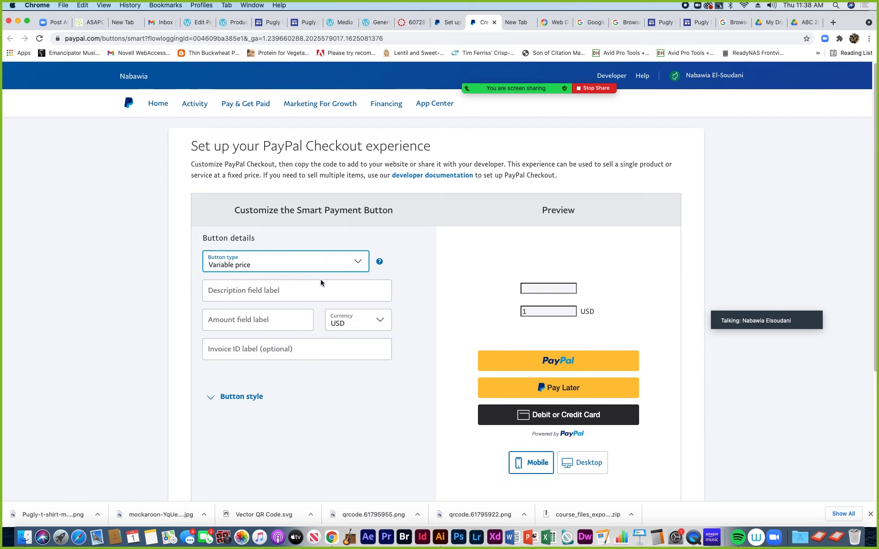
pyautogui.click(214, 291)
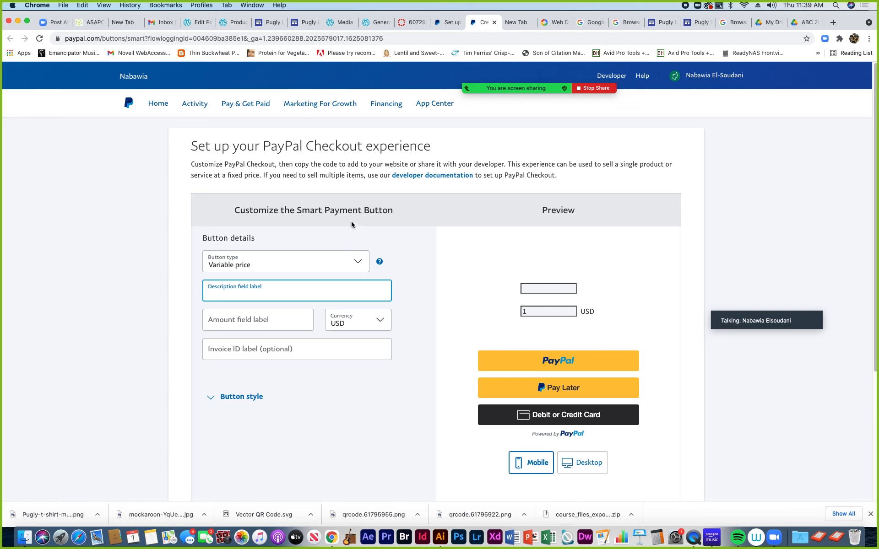
# Label the description field 'Sticker Design' and keep USD as the currency
pyautogui.write('Sti')
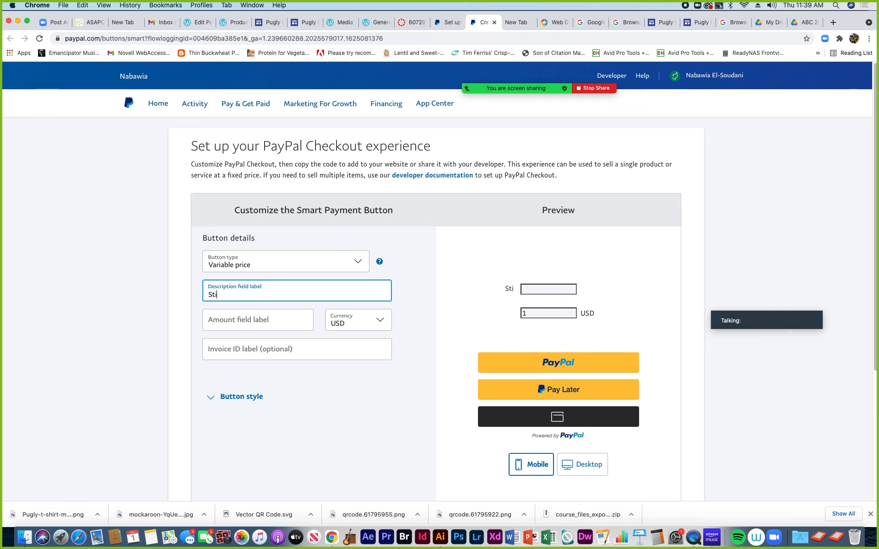
pyautogui.write('cker Des')
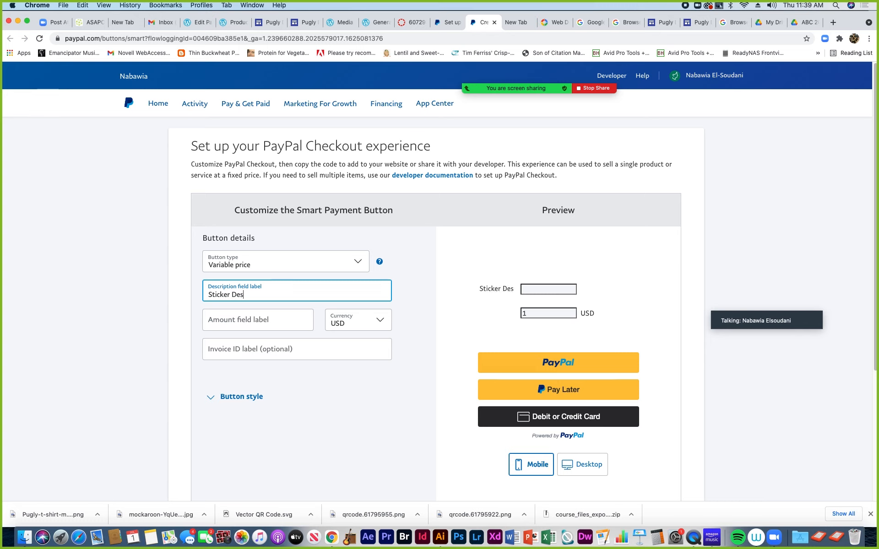
pyautogui.write('ign')
pyautogui.click(223, 322)
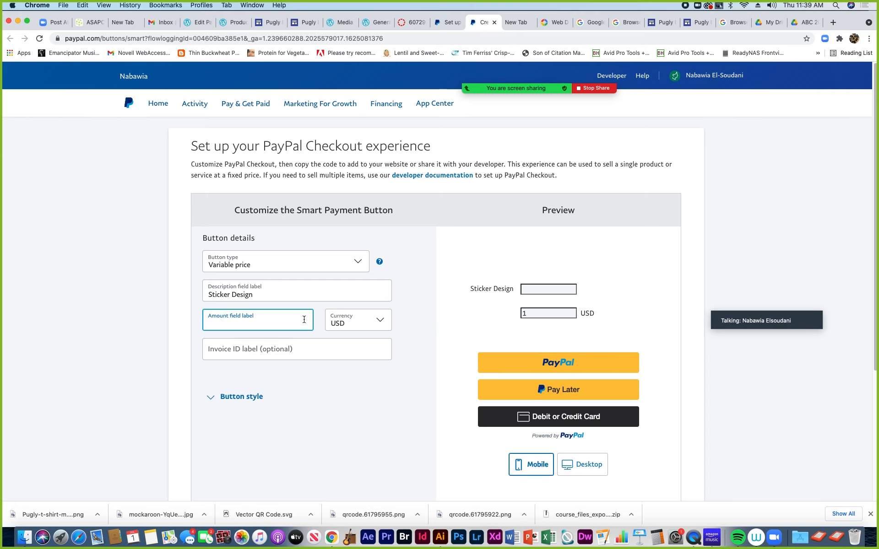
pyautogui.click(380, 321)
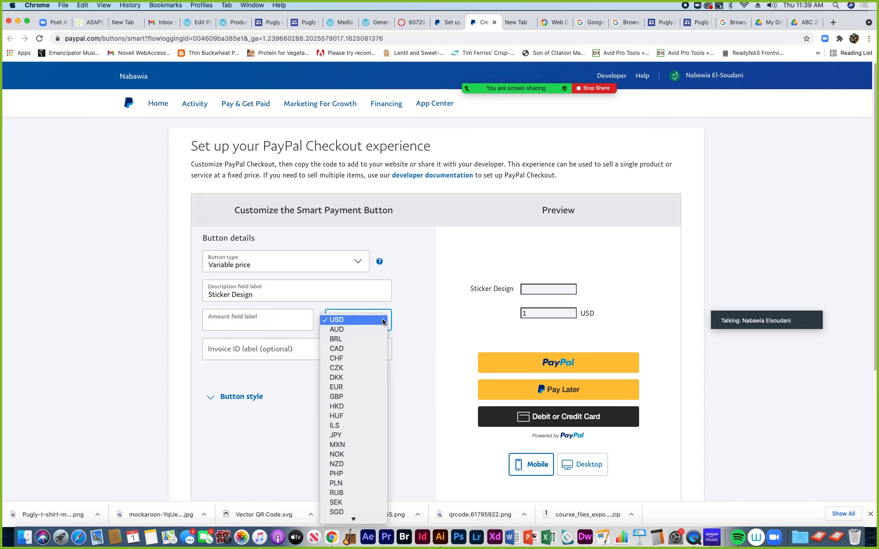
pyautogui.click(410, 320)
pyautogui.click(237, 322)
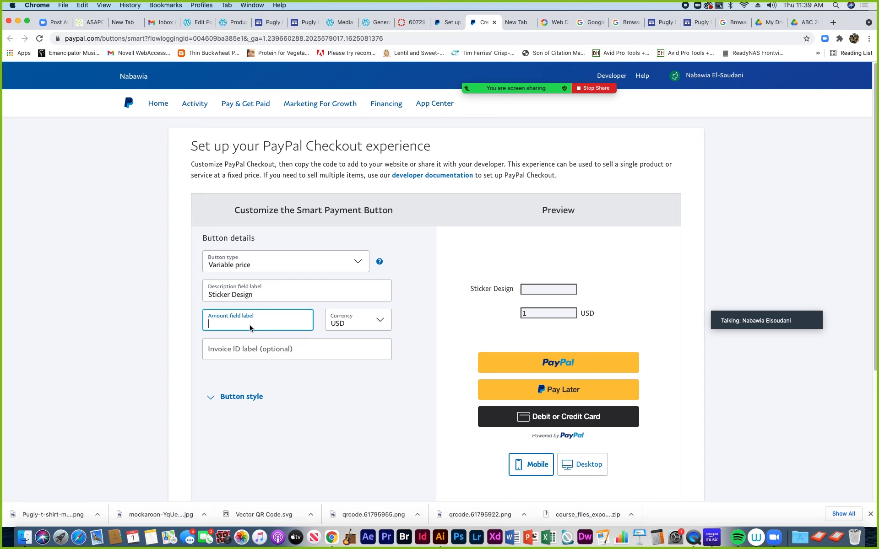
pyautogui.click(228, 353)
pyautogui.click(220, 324)
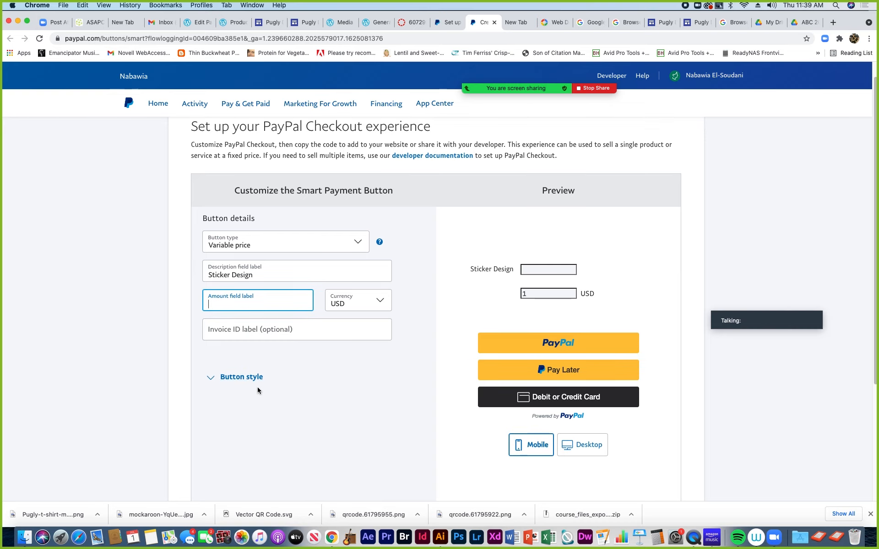
pyautogui.scroll(-2, 255, 389)
pyautogui.scroll(-5, 256, 389)
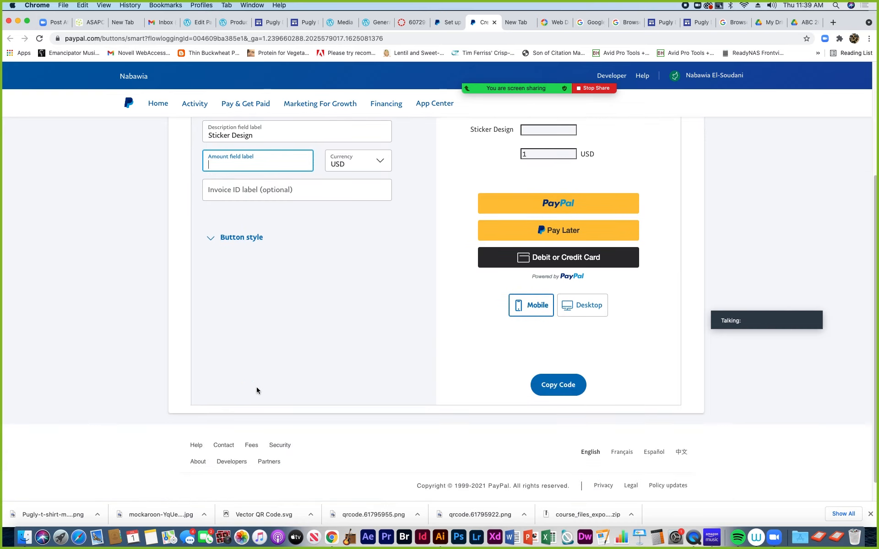
pyautogui.scroll(5, 255, 387)
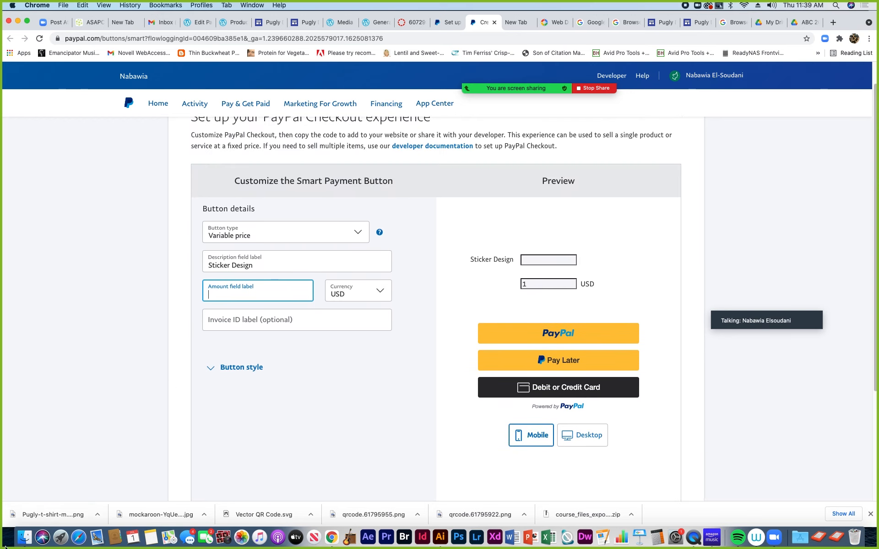
pyautogui.moveTo(379, 233)
# Change the button type to Single-select list
pyautogui.click(346, 241)
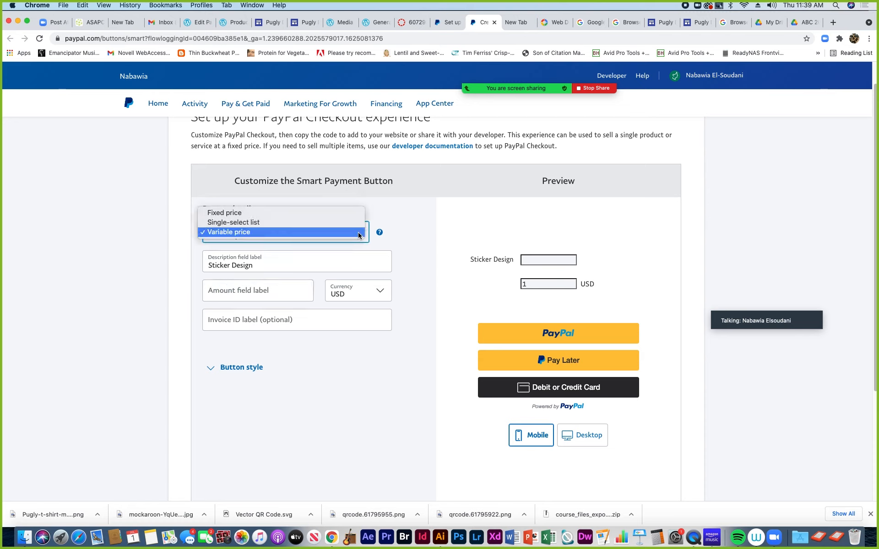
pyautogui.click(246, 223)
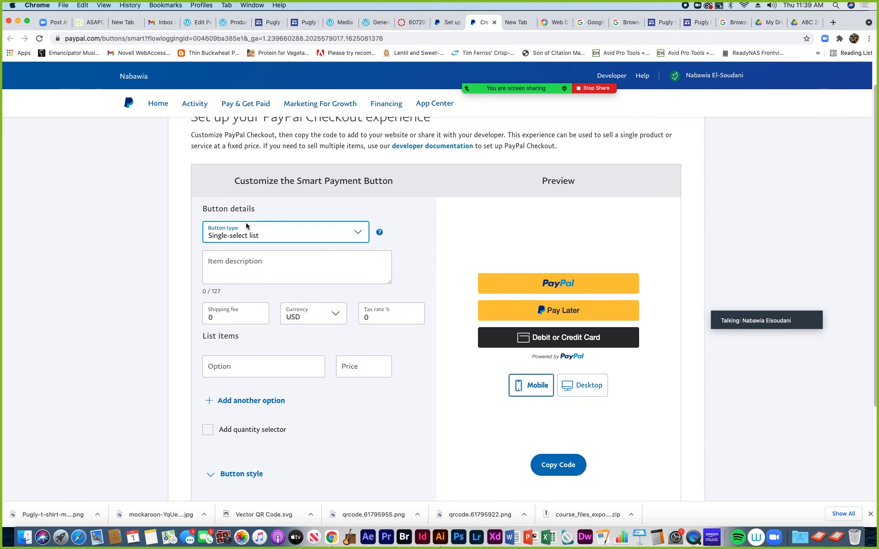
pyautogui.click(360, 239)
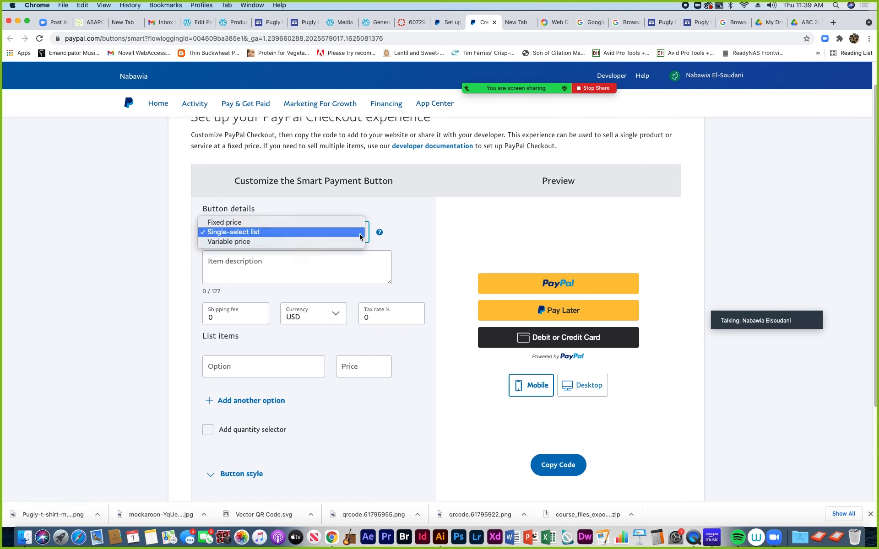
pyautogui.click(232, 242)
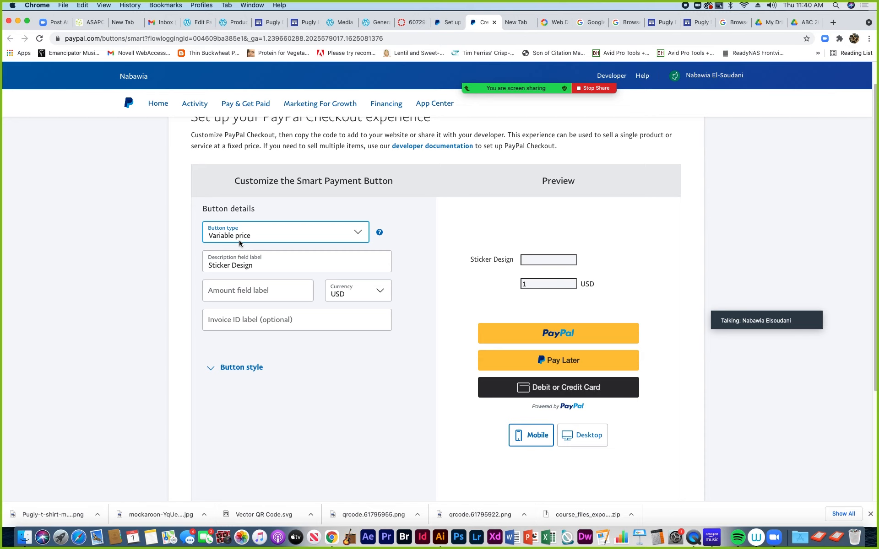
pyautogui.click(358, 234)
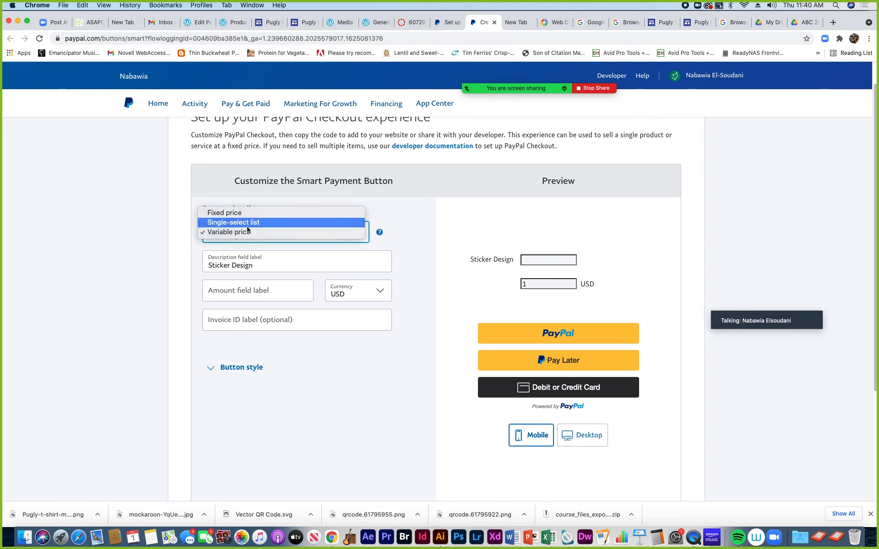
pyautogui.click(230, 225)
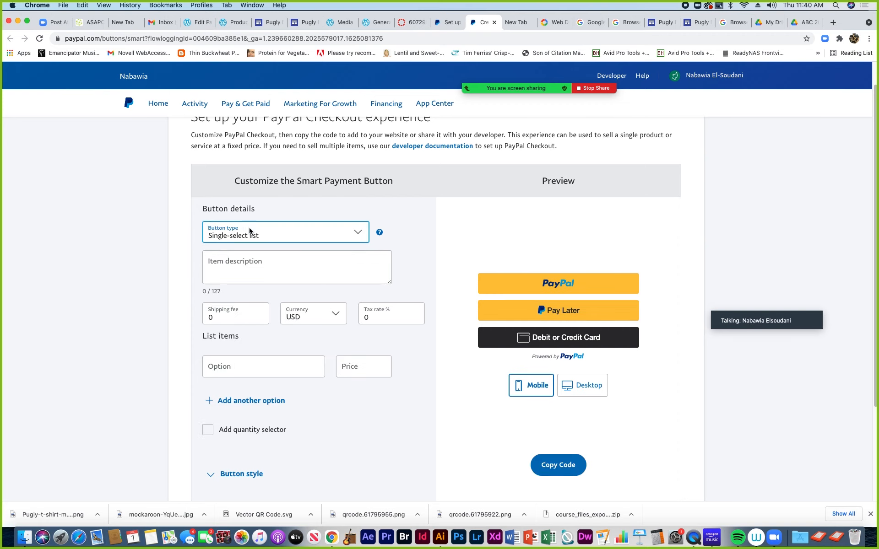
# Enter the item description 'Baby on Board Bumper Sticker'
pyautogui.click(217, 268)
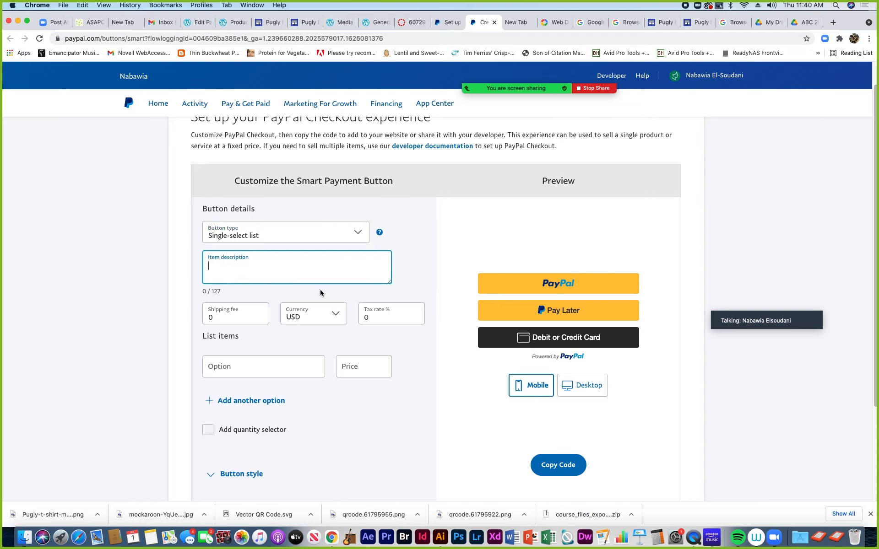
pyautogui.write('B')
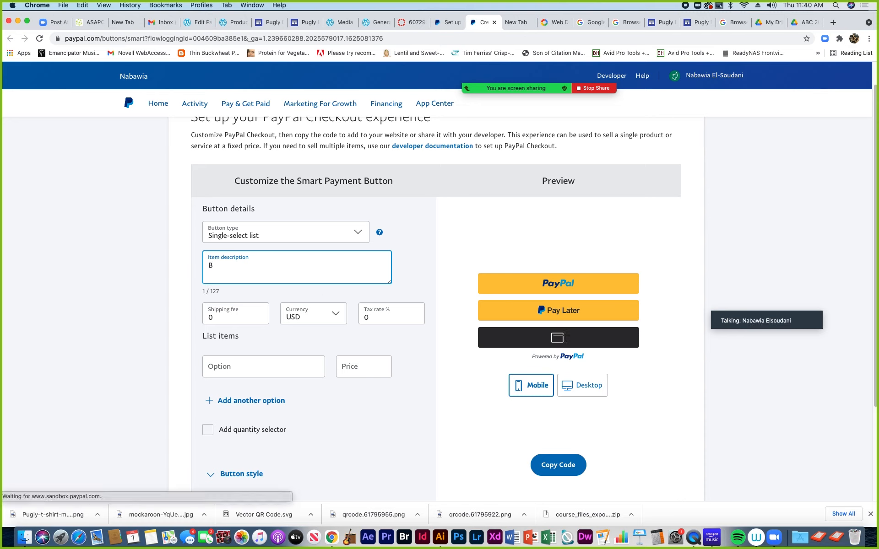
pyautogui.press('BackSpace')
pyautogui.write('St')
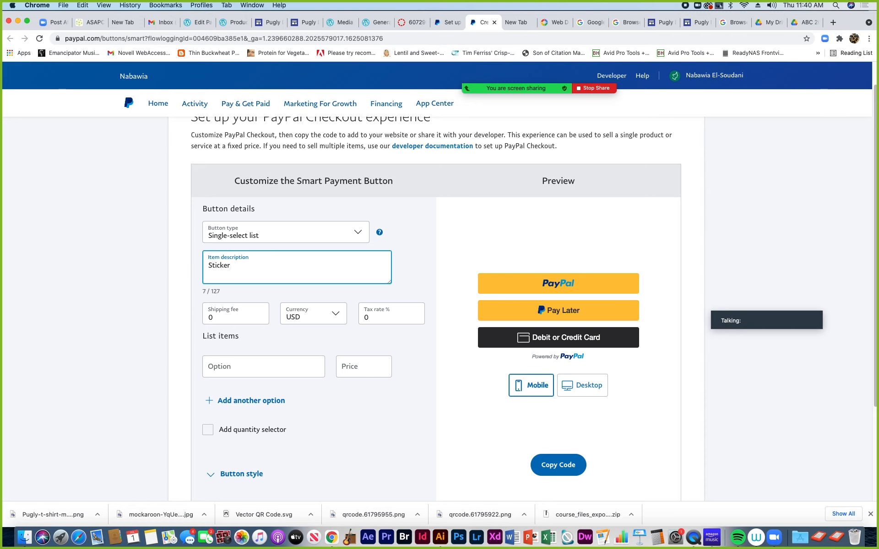
pyautogui.write('icke')
pyautogui.press('BackSpace')
pyautogui.press('BackSpace')
pyautogui.press('BackSpace')
pyautogui.press('BackSpace')
pyautogui.press('BackSpace')
pyautogui.press('BackSpace')
pyautogui.write('Baby on ')
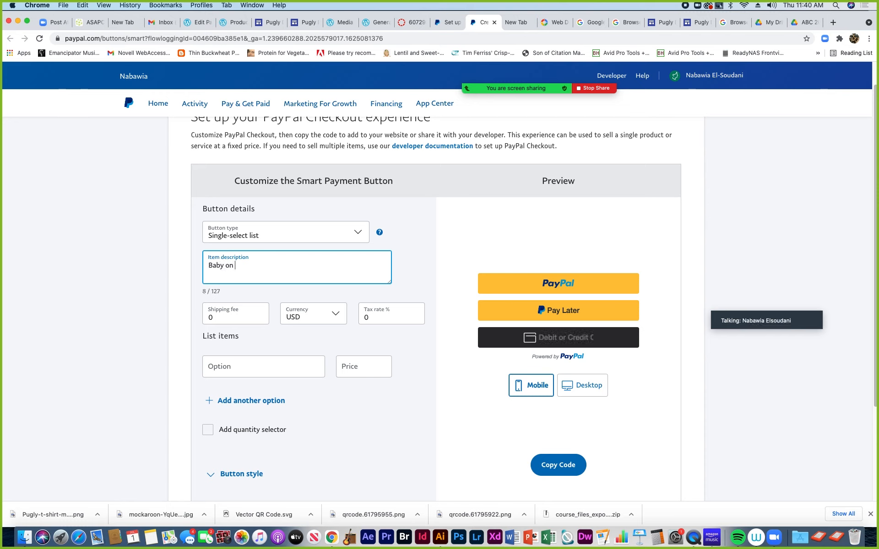
pyautogui.write('Board Bu')
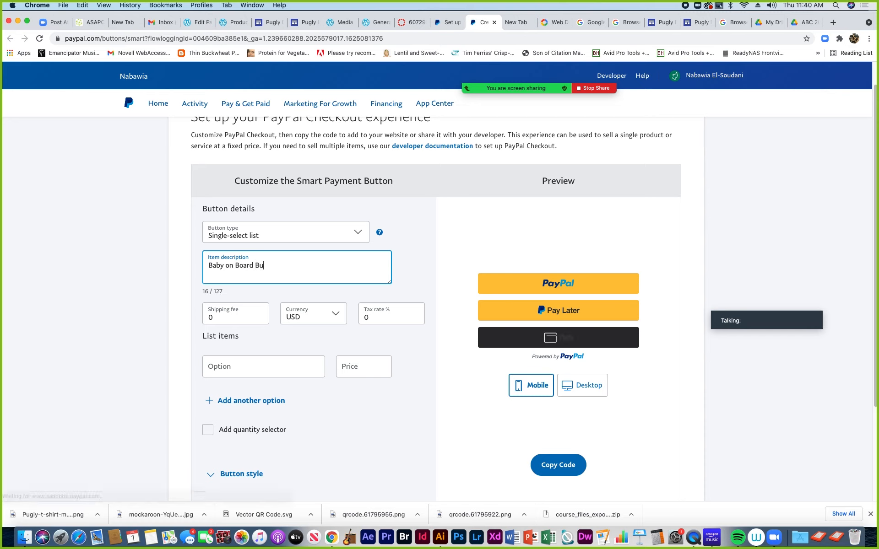
pyautogui.write('mper Sticker')
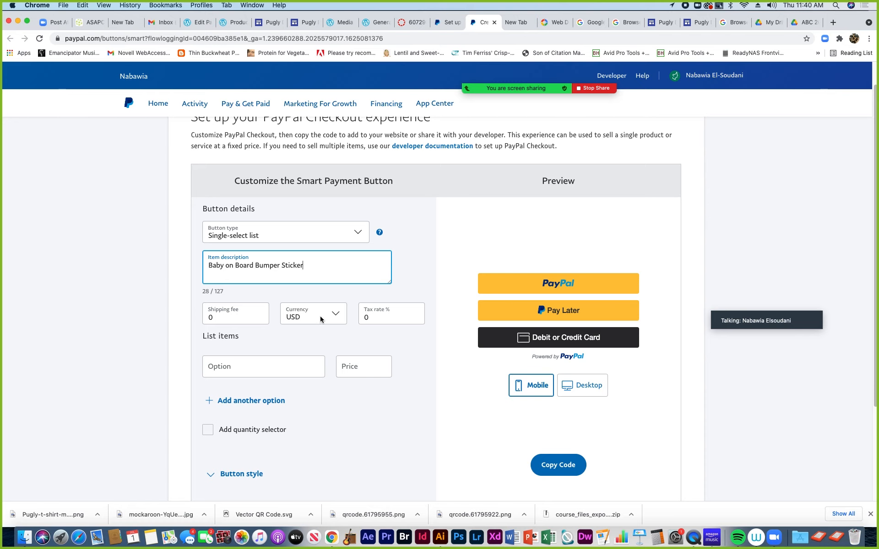
# Add the first option Small at 5 and a second option Medium at 10
pyautogui.click(216, 369)
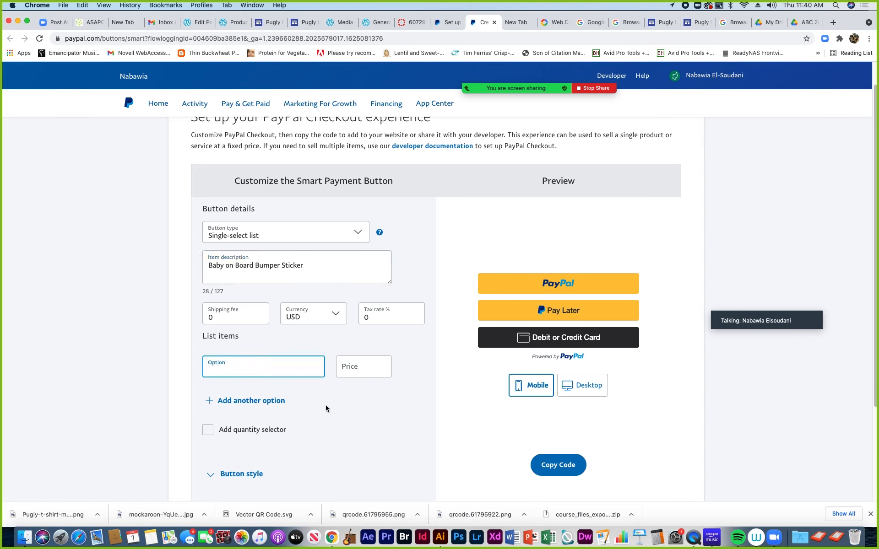
pyautogui.scroll(-1, 336, 407)
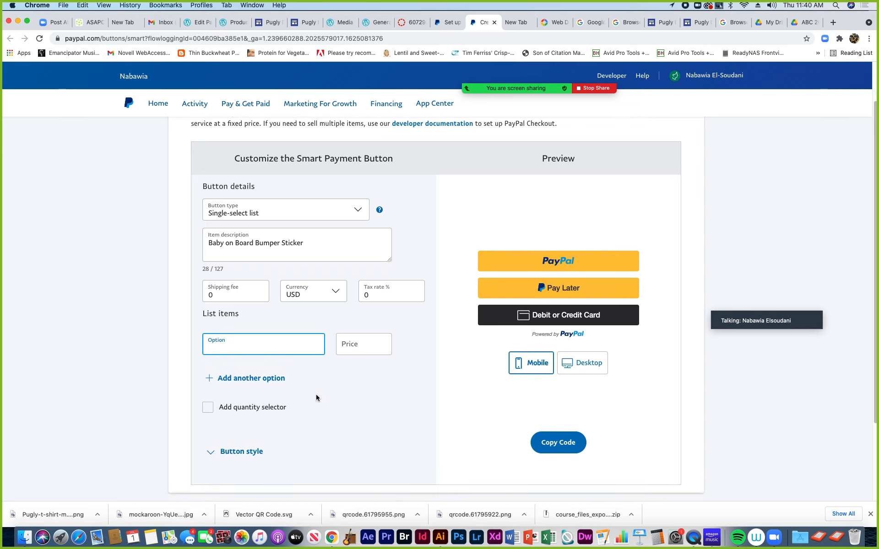
pyautogui.write('Small')
pyautogui.press('Tab')
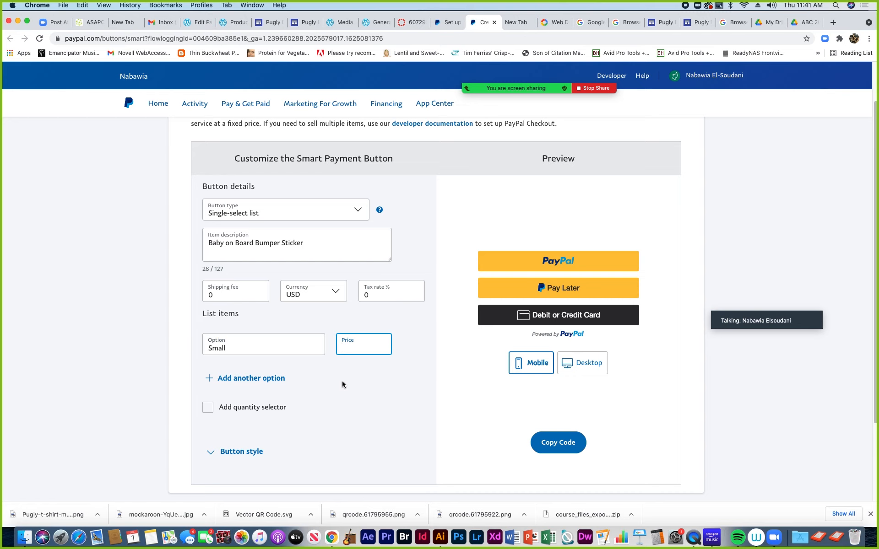
pyautogui.write('5')
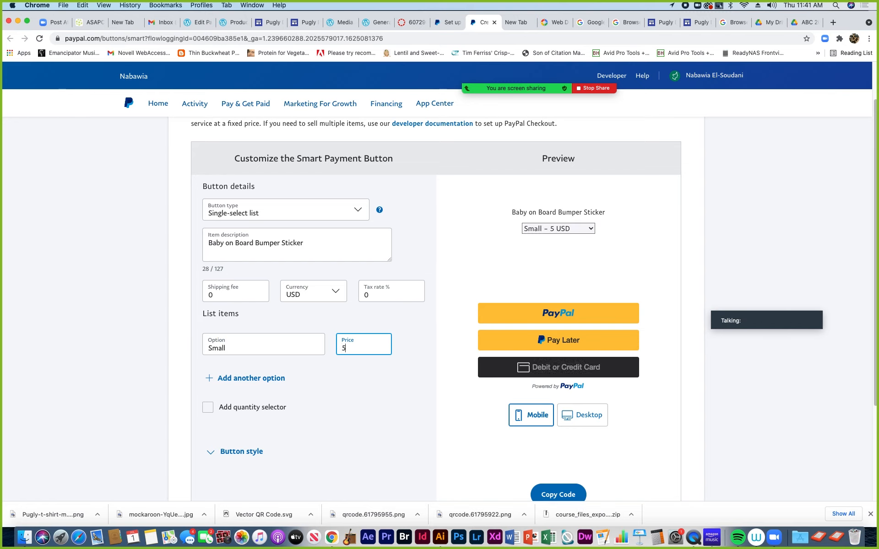
pyautogui.click(231, 378)
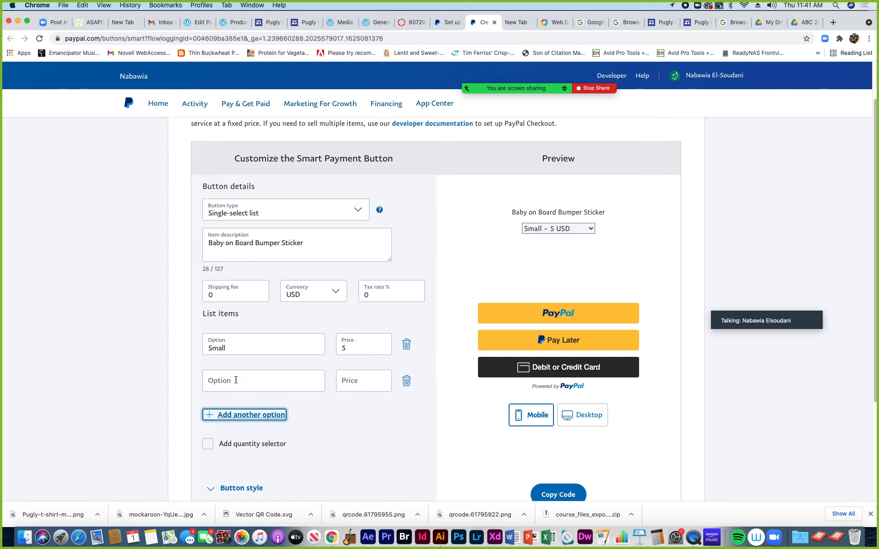
pyautogui.click(231, 379)
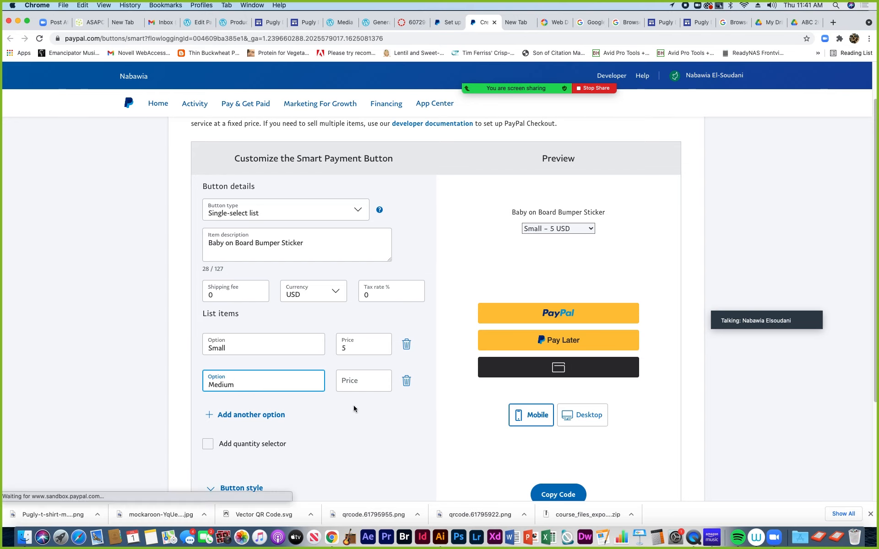
pyautogui.click(350, 383)
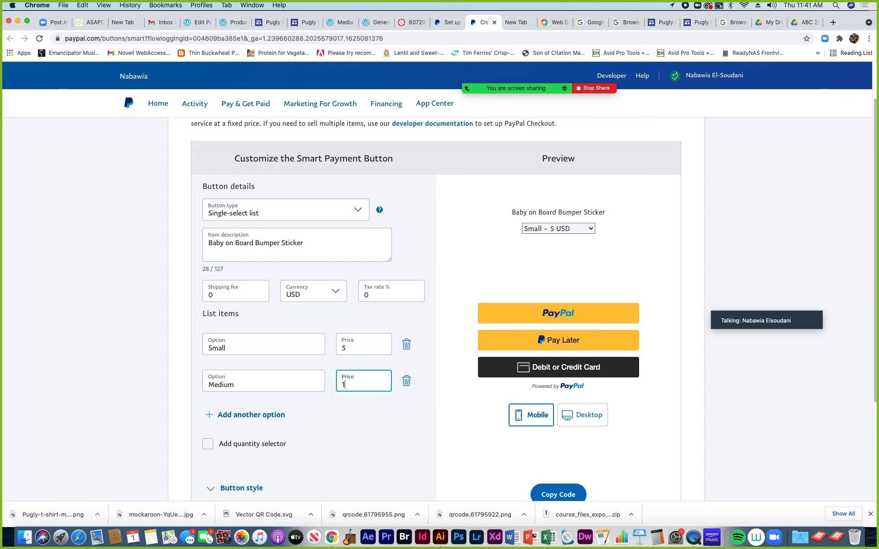
# Add a third option, Large, priced at 20
pyautogui.click(230, 414)
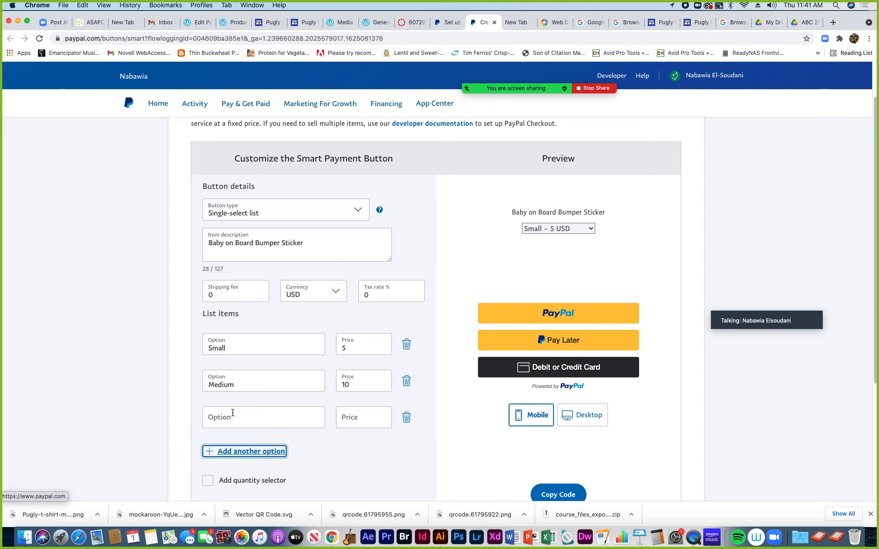
pyautogui.click(215, 417)
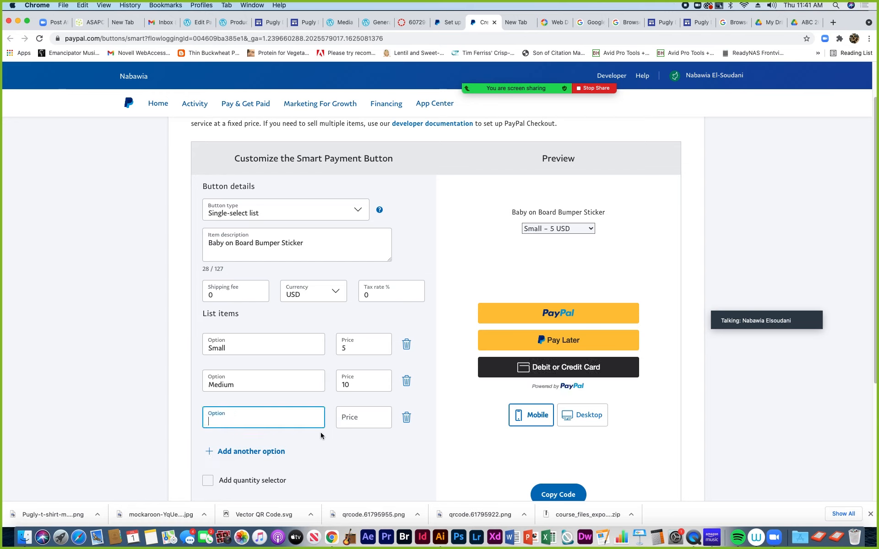
pyautogui.write('Larger')
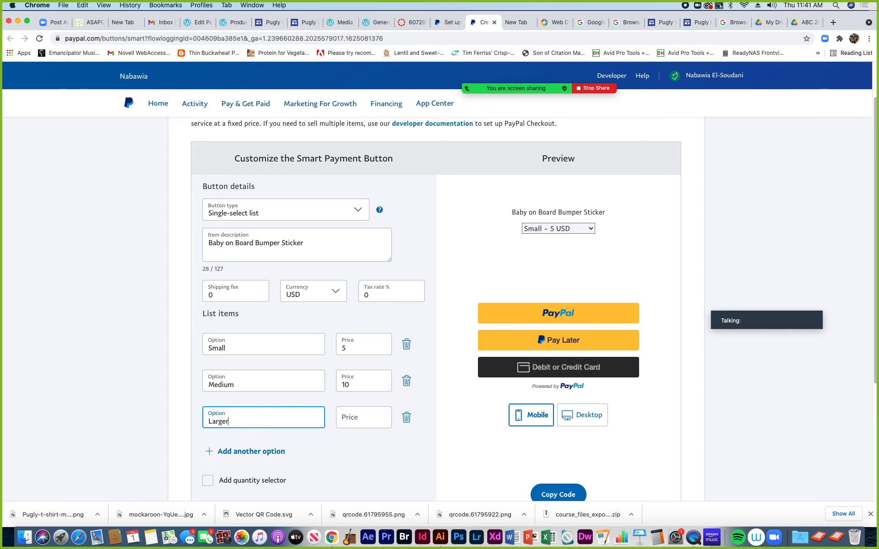
pyautogui.press('BackSpace')
pyautogui.scroll(-1, 347, 439)
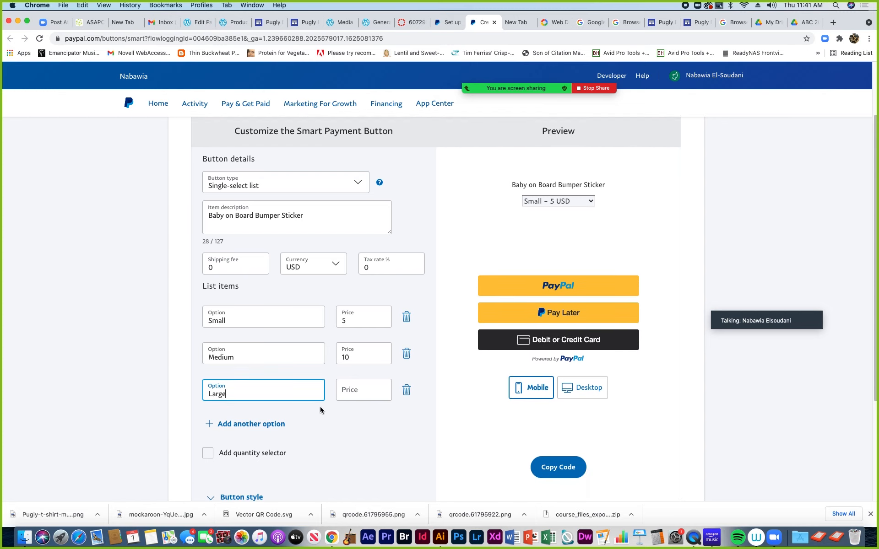
pyautogui.click(344, 391)
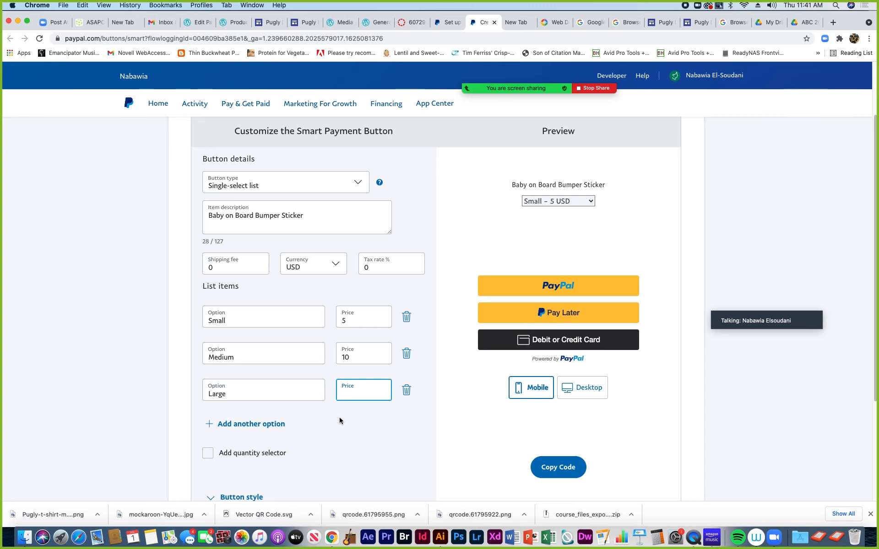
pyautogui.write('20')
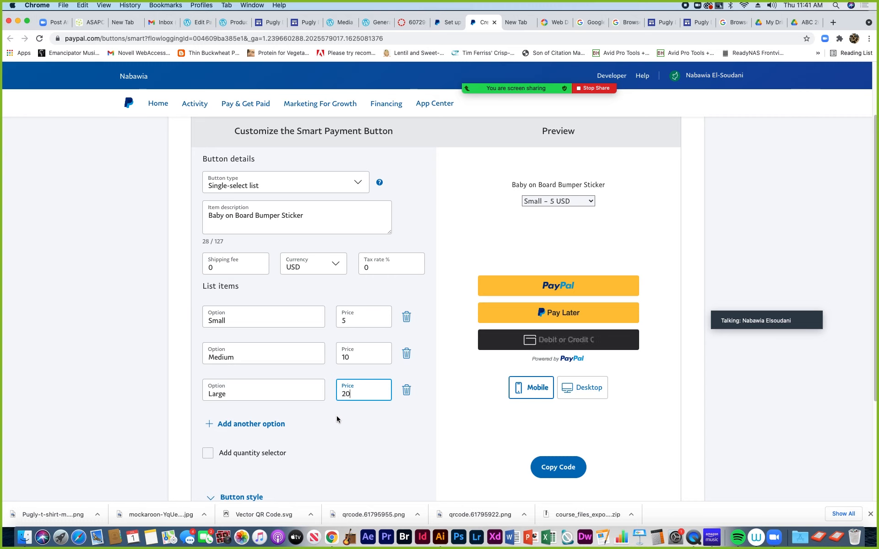
pyautogui.scroll(-2, 322, 430)
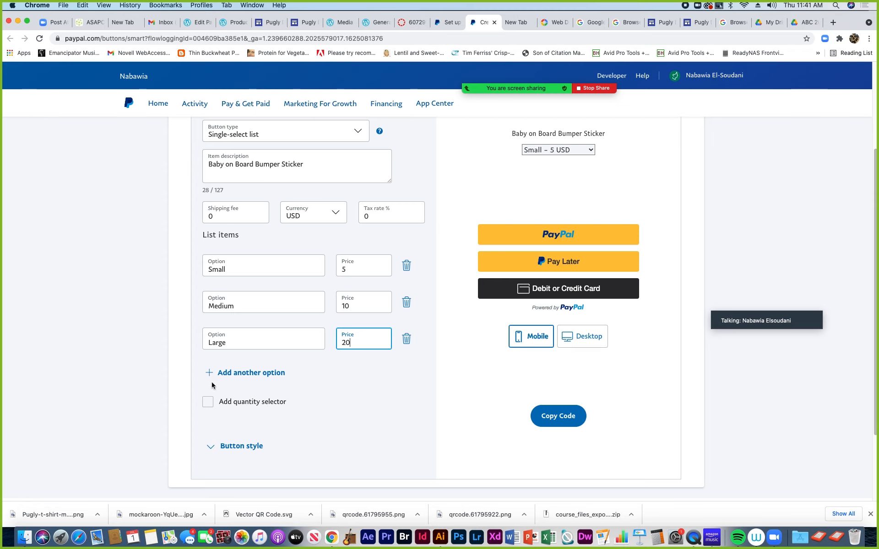
# Rename Small to Individual, Medium to 10 Pack and Large to 50 pack
pyautogui.doubleClick(227, 268)
pyautogui.write('I')
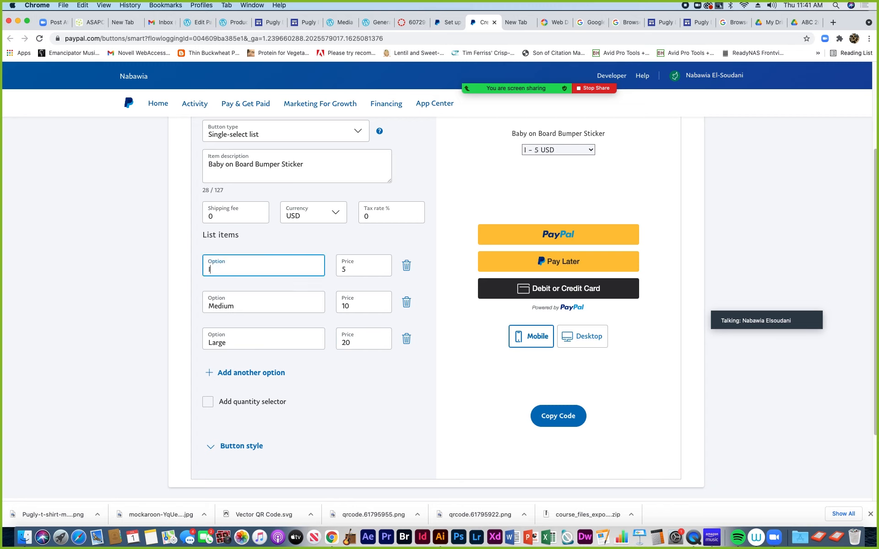
pyautogui.write('ndividual')
pyautogui.doubleClick(225, 306)
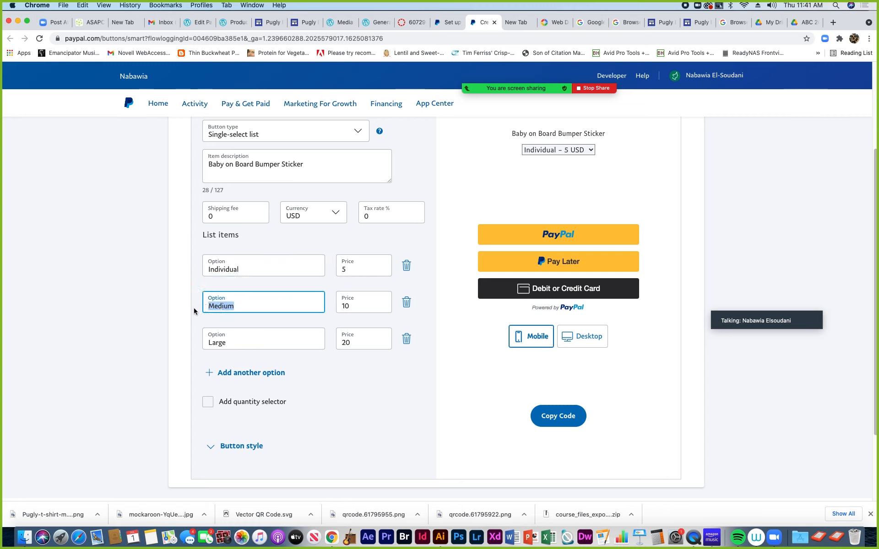
pyautogui.write('10 Pack')
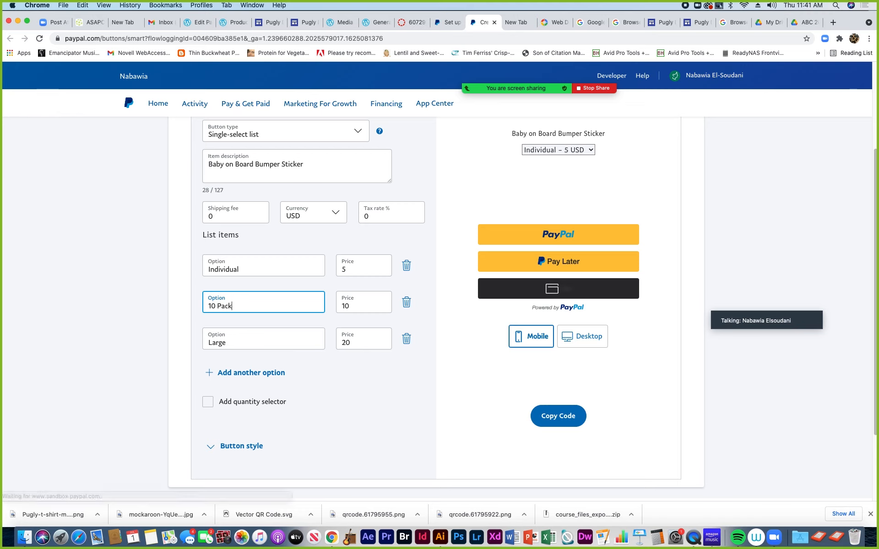
pyautogui.moveTo(226, 343); pyautogui.dragTo(193, 342)
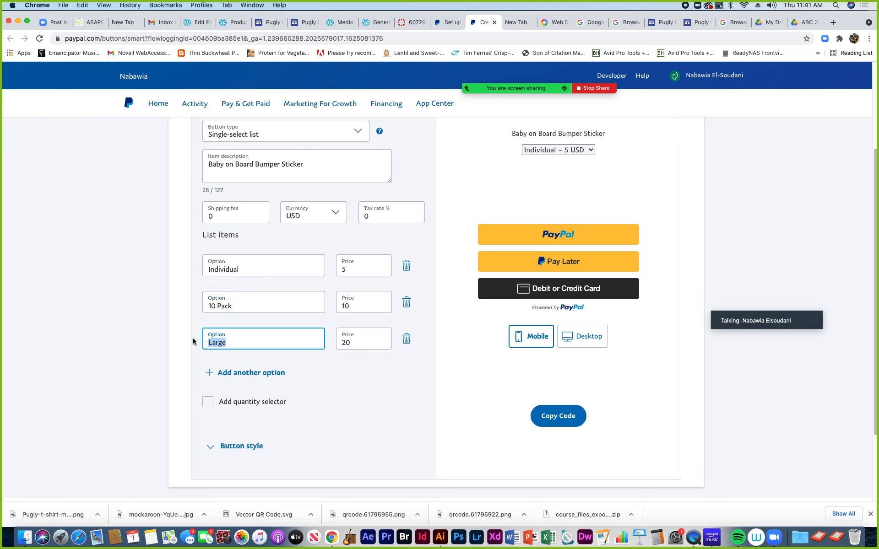
pyautogui.write('2')
pyautogui.write('0')
pyautogui.press('BackSpace')
pyautogui.press('BackSpace')
pyautogui.press('BackSpace')
pyautogui.write('50 pack')
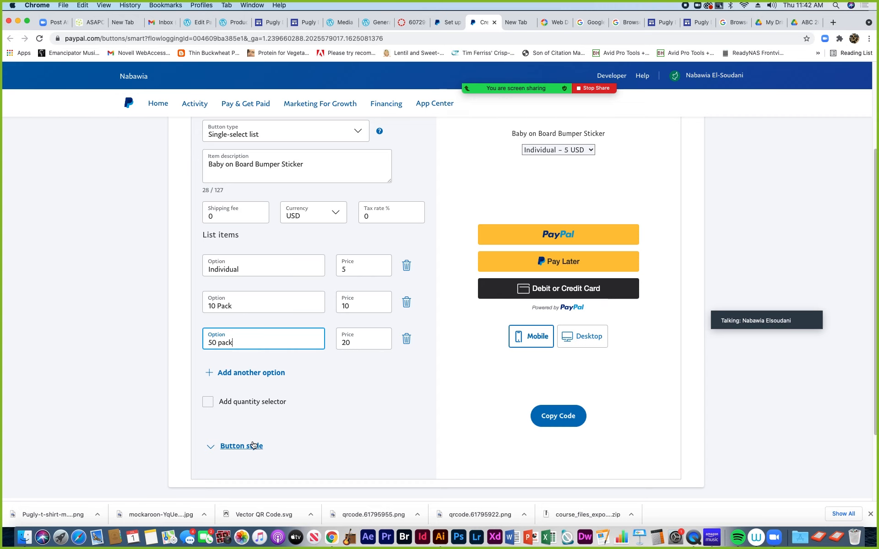
# Set the PayPal button style to a horizontal layout
pyautogui.scroll(-4, 263, 424)
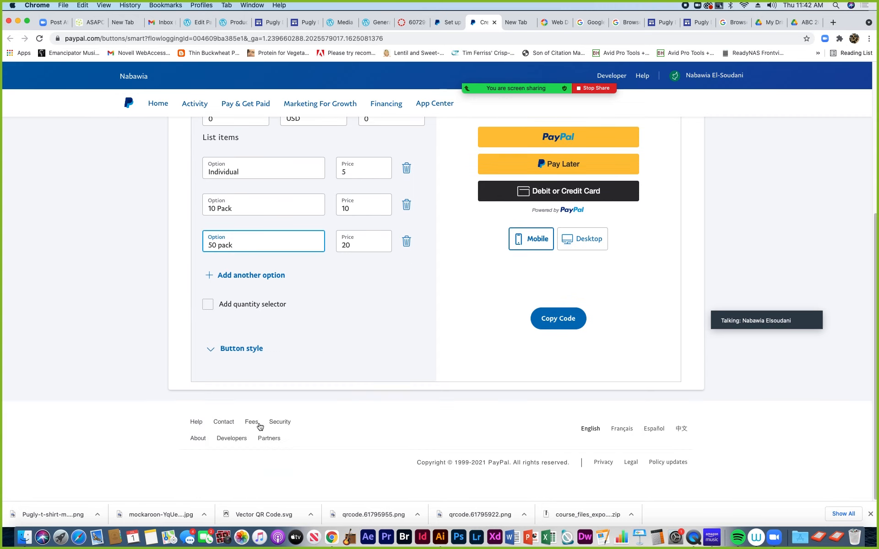
pyautogui.click(241, 350)
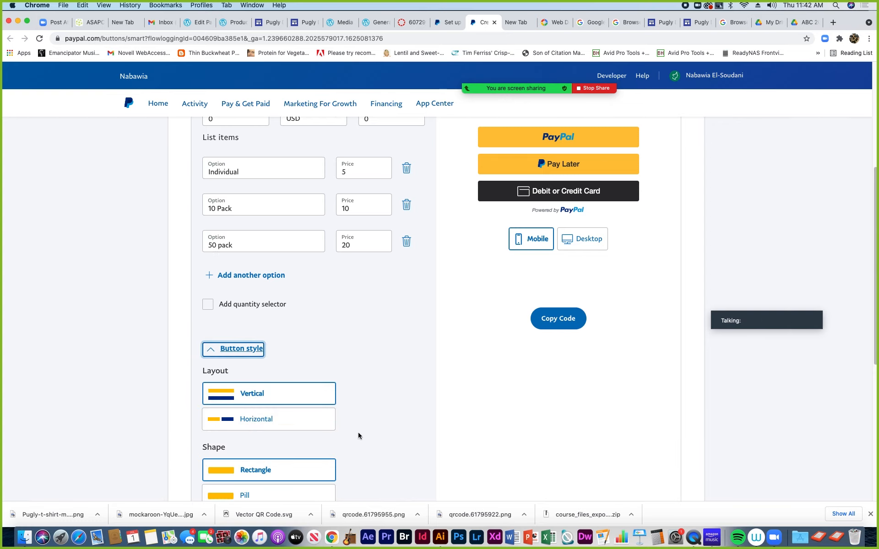
pyautogui.scroll(-2, 358, 434)
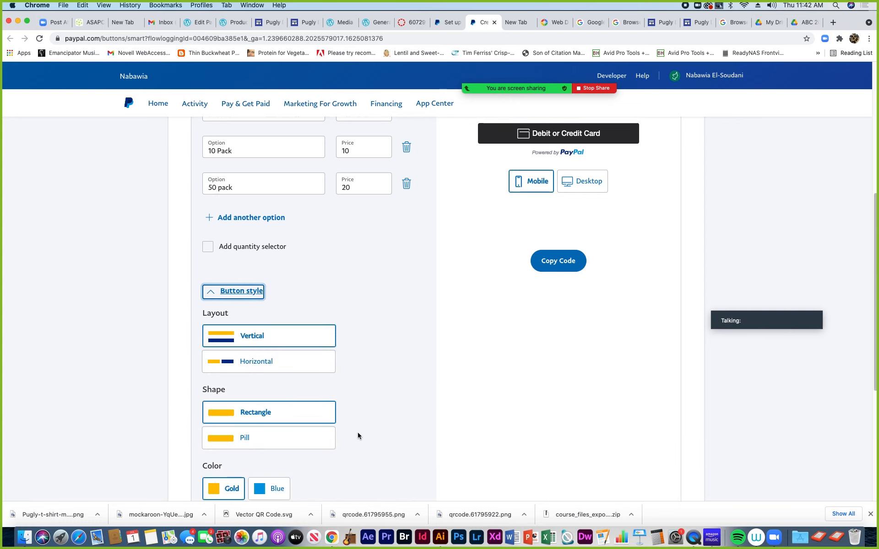
pyautogui.click(233, 361)
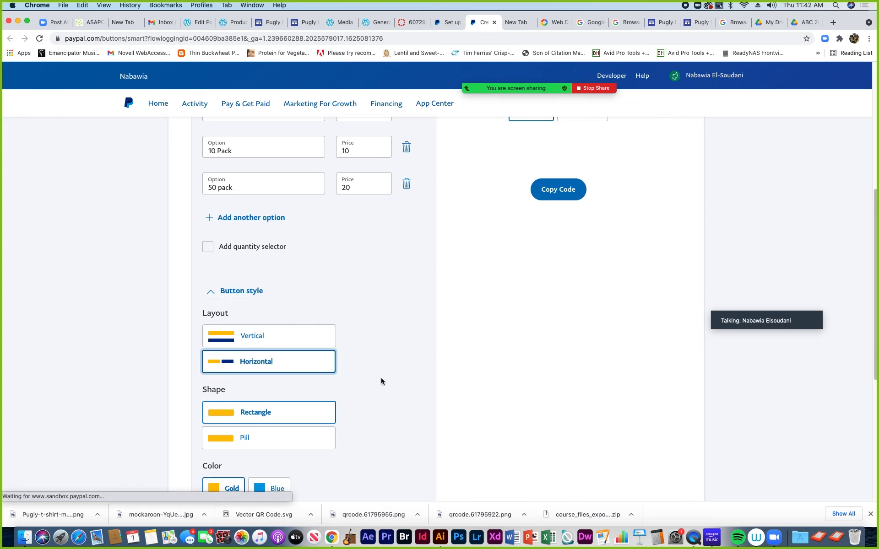
# Copy the generated PayPal button code
pyautogui.scroll(5, 381, 379)
pyautogui.scroll(-3, 380, 380)
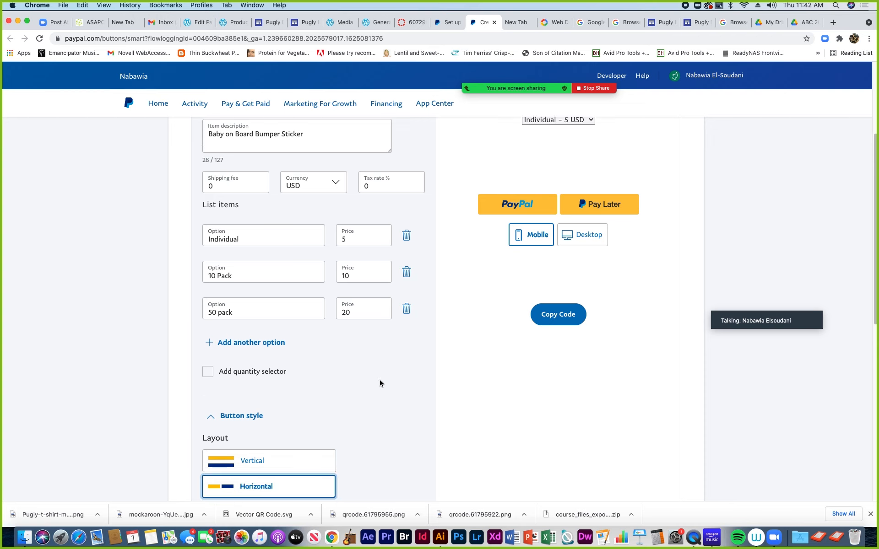
pyautogui.scroll(5, 380, 380)
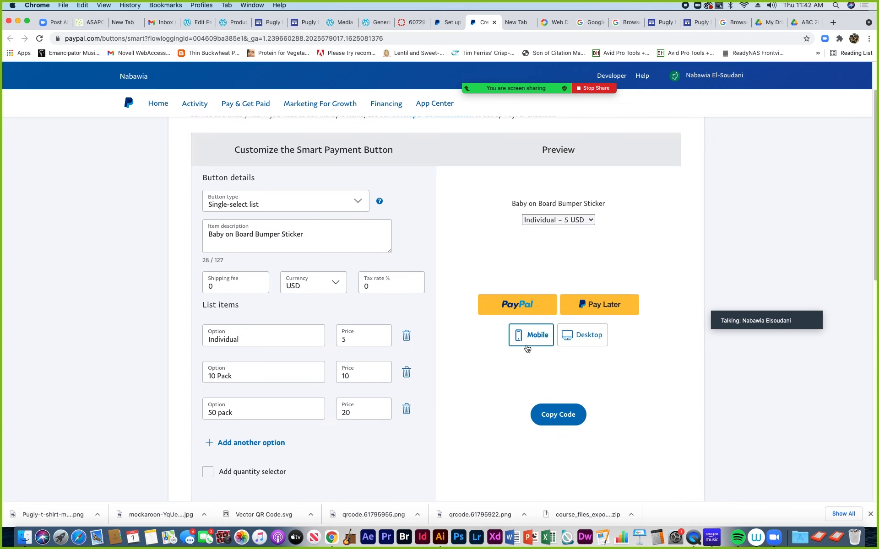
pyautogui.click(562, 409)
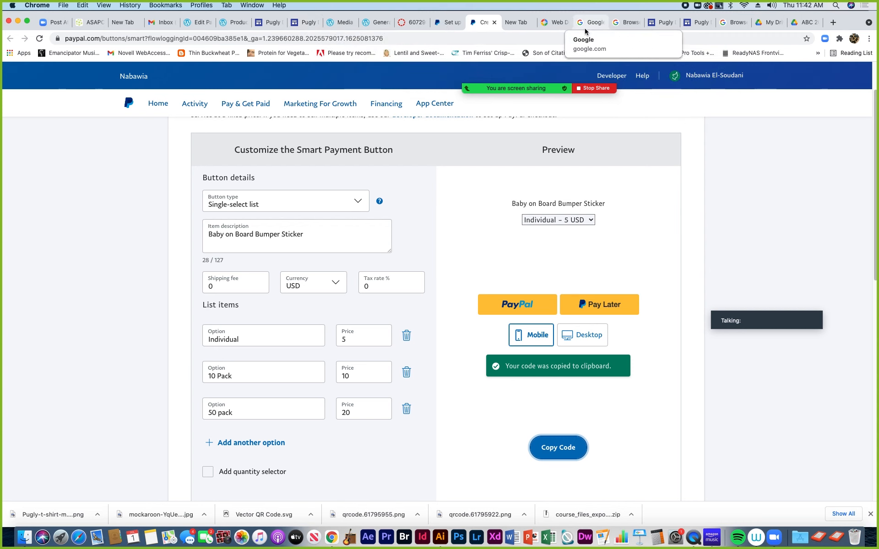
# Close the Pugly Design Payment review tab and the published Pugly site tab
pyautogui.click(660, 23)
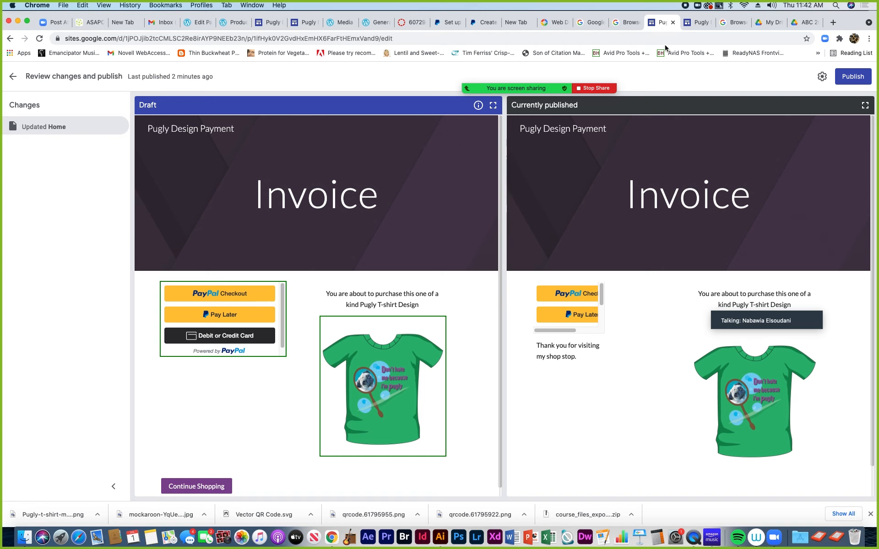
pyautogui.click(672, 22)
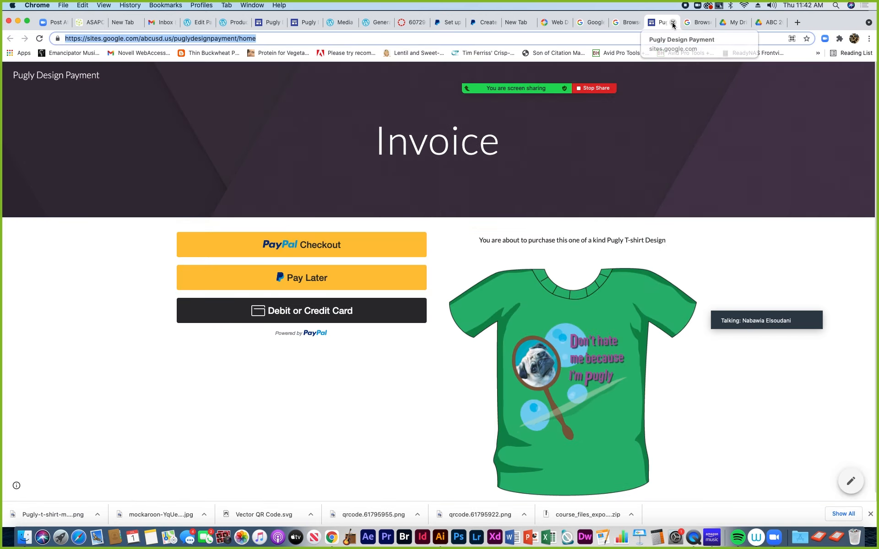
pyautogui.click(672, 23)
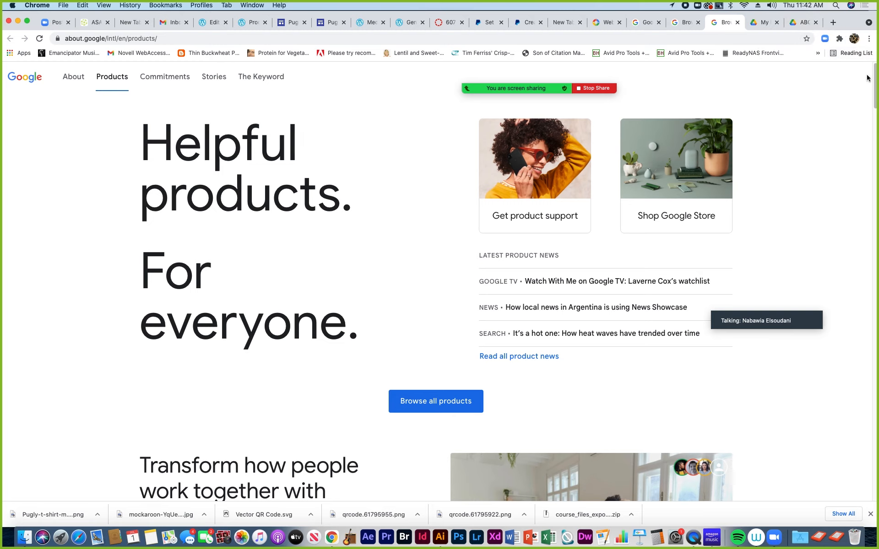
# Load google.com and switch to the other signed-in Google account
pyautogui.moveTo(839, 16); pyautogui.dragTo(827, 15)
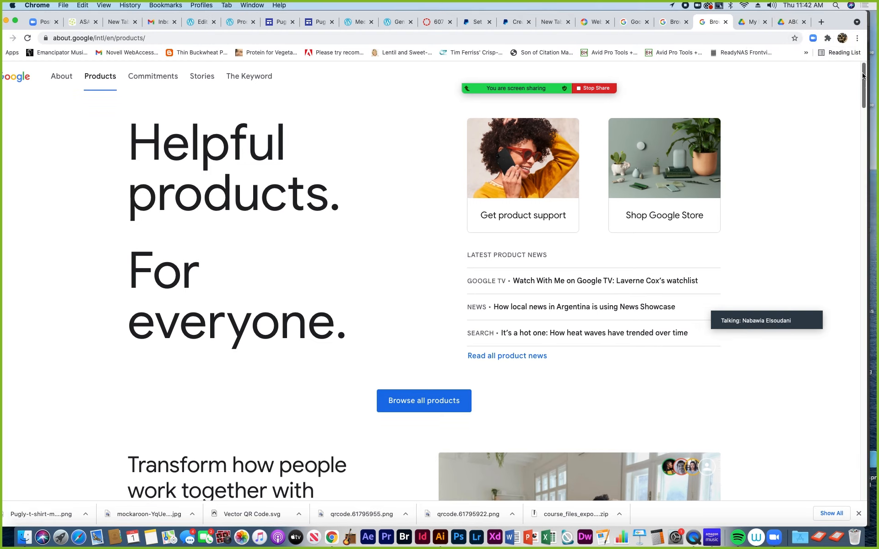
pyautogui.moveTo(862, 74)
pyautogui.mouseDown()
pyautogui.moveTo(838, 186)
pyautogui.moveTo(838, 175)
pyautogui.moveTo(839, 243)
pyautogui.moveTo(814, 368)
pyautogui.moveTo(855, 190)
pyautogui.moveTo(859, 73)
pyautogui.mouseUp()
pyautogui.click(154, 37)
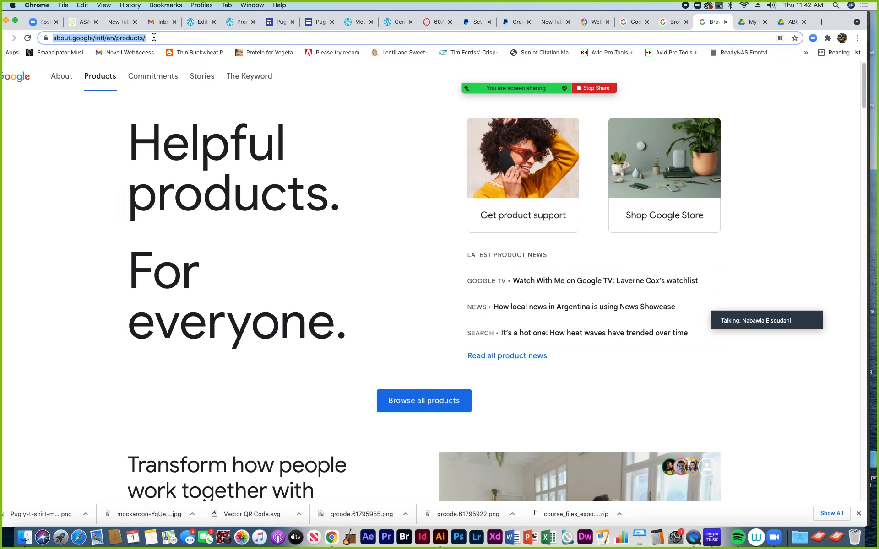
pyautogui.write('google.com')
pyautogui.press('Return')
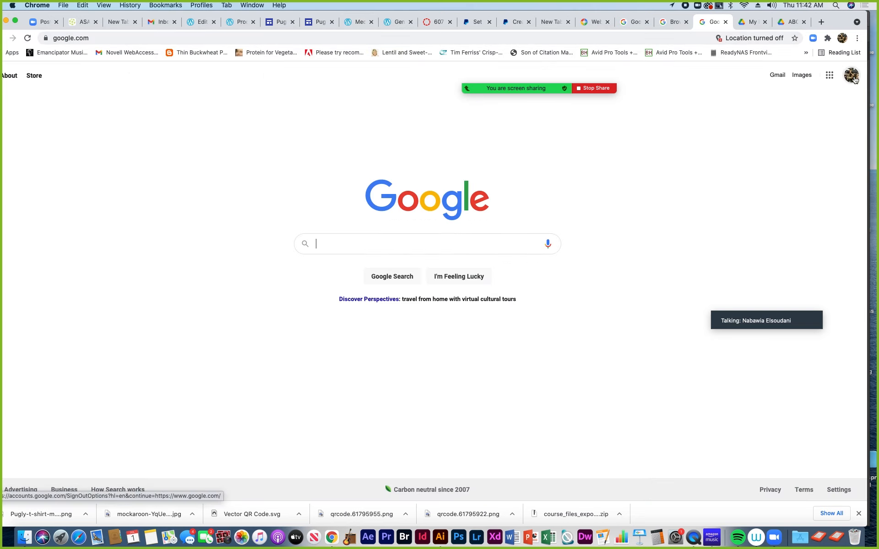
pyautogui.click(852, 77)
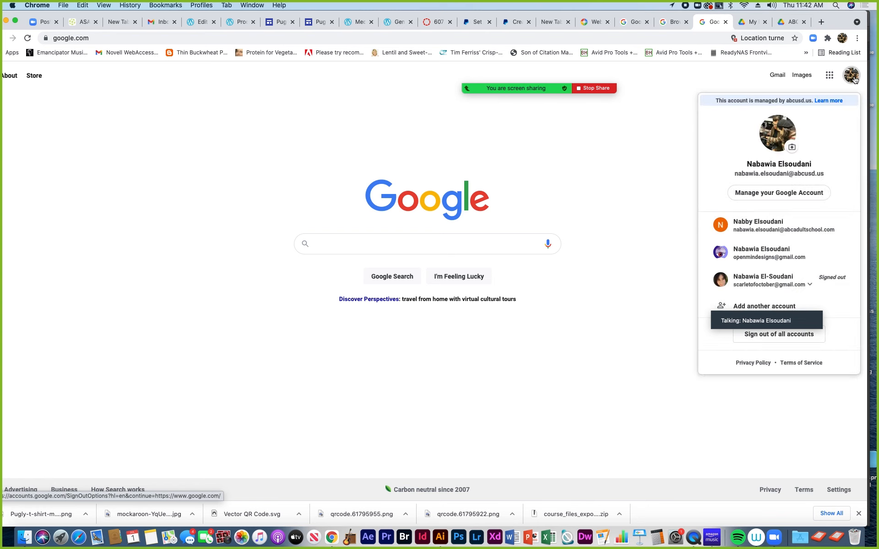
pyautogui.click(759, 259)
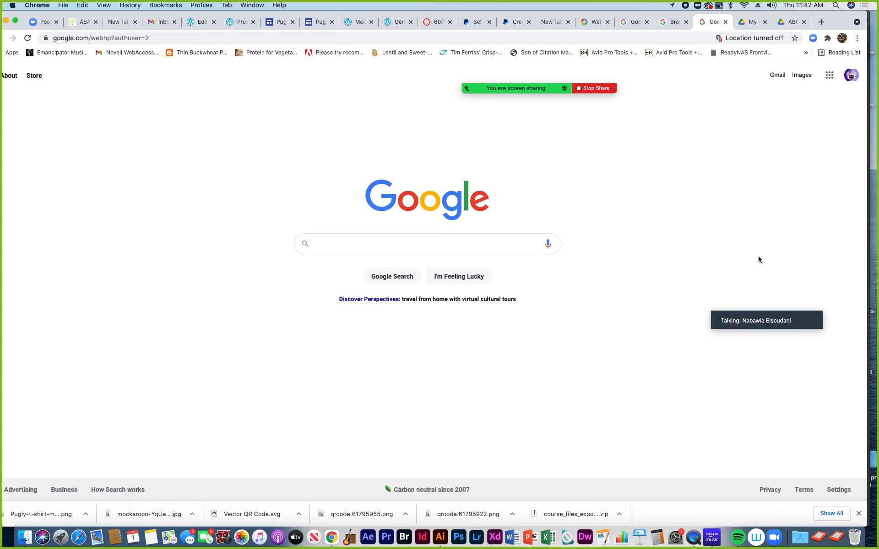
# Open the full Google products list from the apps menu and check the browser profile
pyautogui.click(829, 76)
pyautogui.moveTo(855, 129); pyautogui.dragTo(837, 268)
pyautogui.click(790, 274)
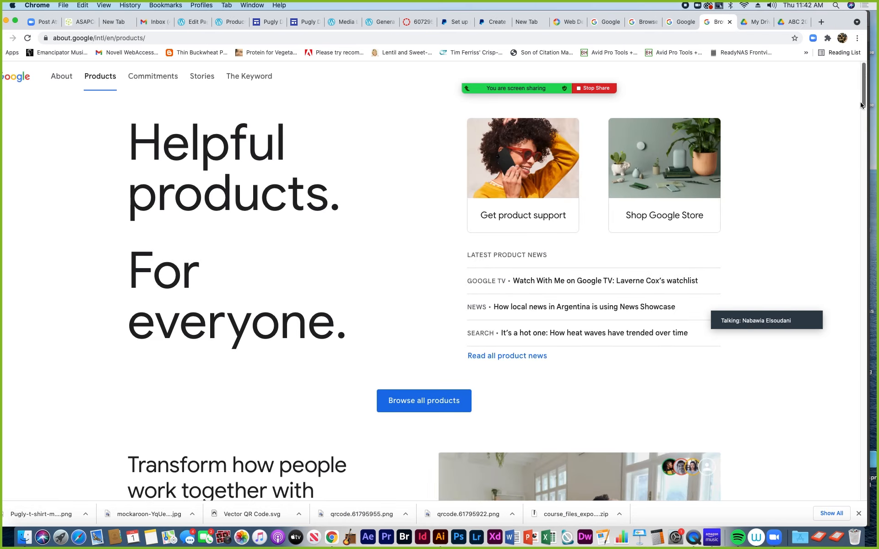
pyautogui.scroll(-1, 864, 98)
pyautogui.scroll(1, 865, 98)
pyautogui.click(857, 39)
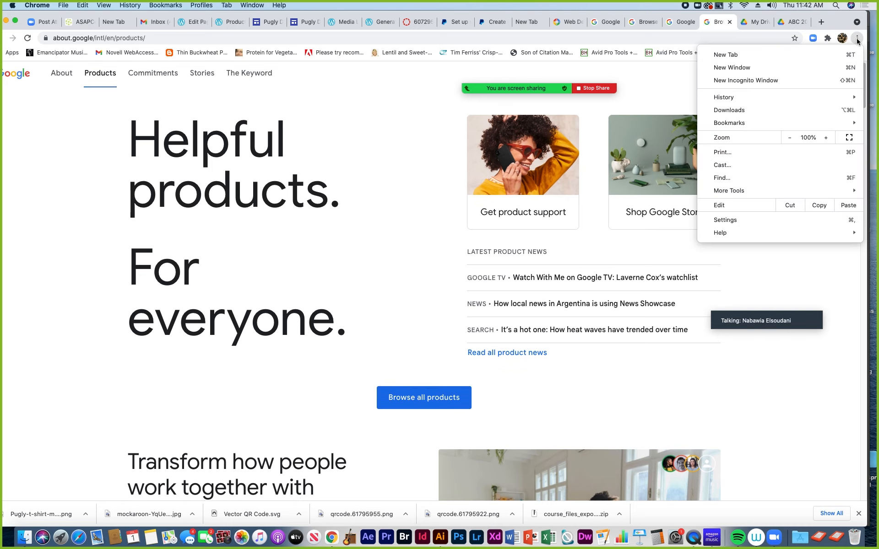
pyautogui.click(652, 80)
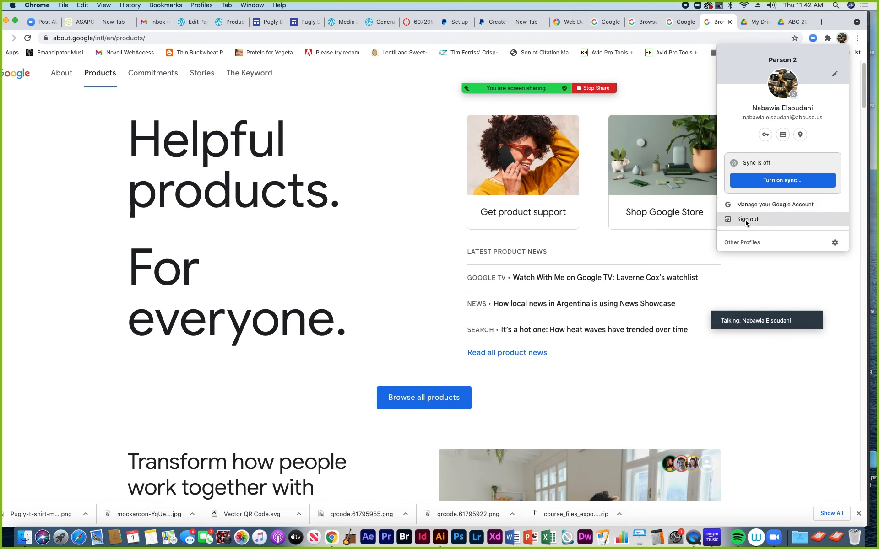
pyautogui.click(674, 91)
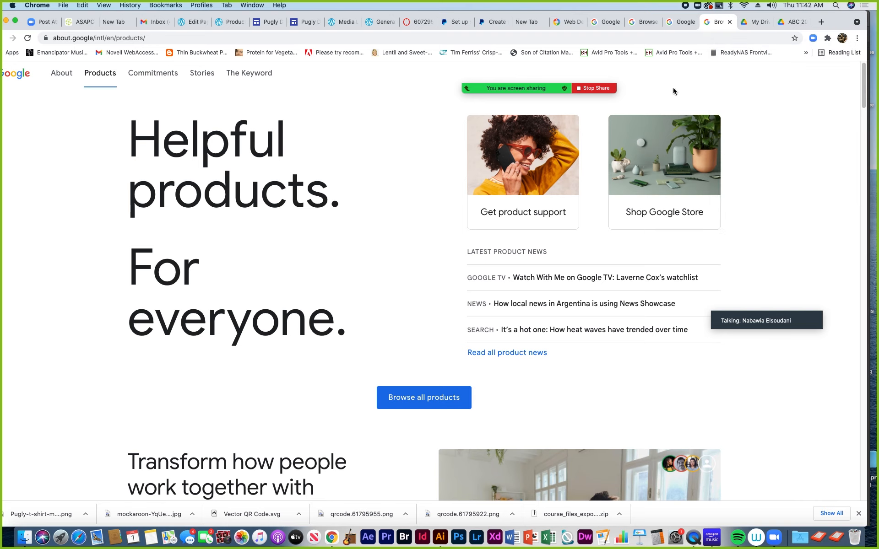
# Scroll the products list to Sites and open Google Sites
pyautogui.moveTo(863, 83); pyautogui.dragTo(838, 293)
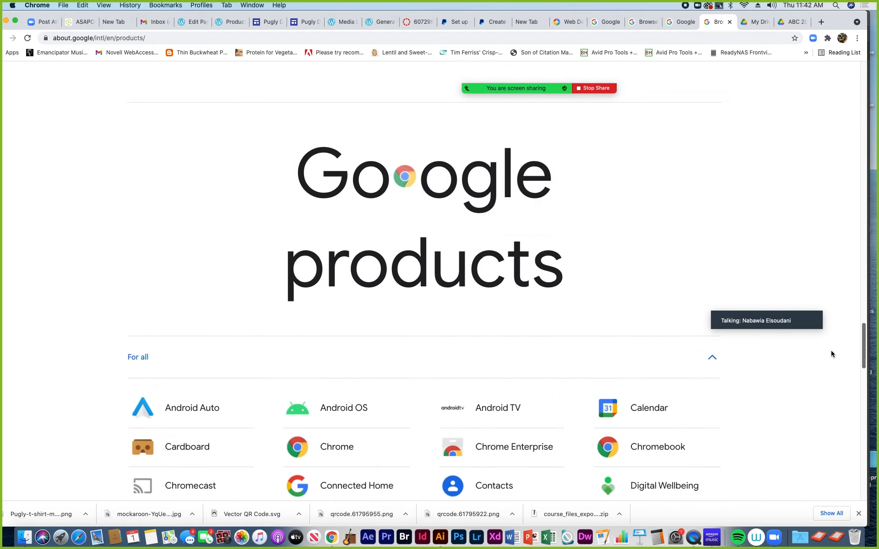
pyautogui.scroll(-8, 828, 371)
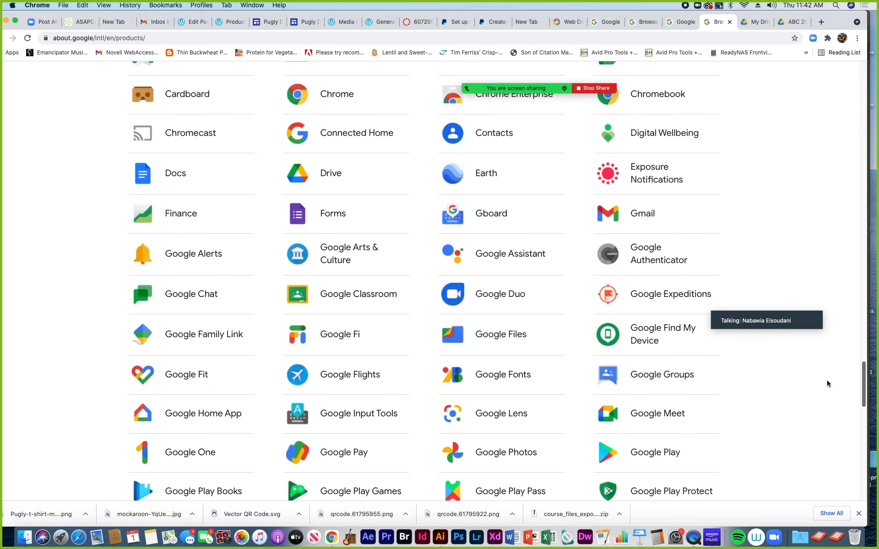
pyautogui.scroll(-2, 825, 387)
pyautogui.scroll(-5, 825, 392)
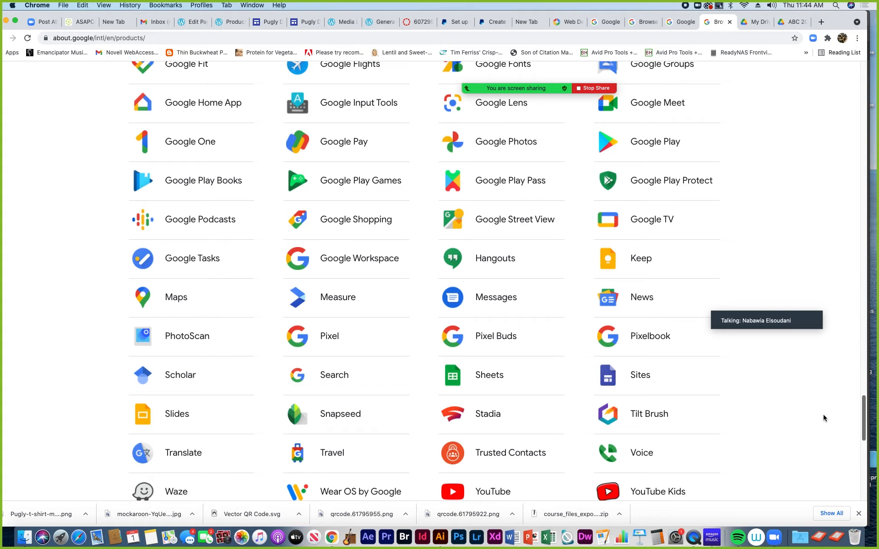
pyautogui.scroll(-4, 820, 435)
pyautogui.scroll(1, 819, 434)
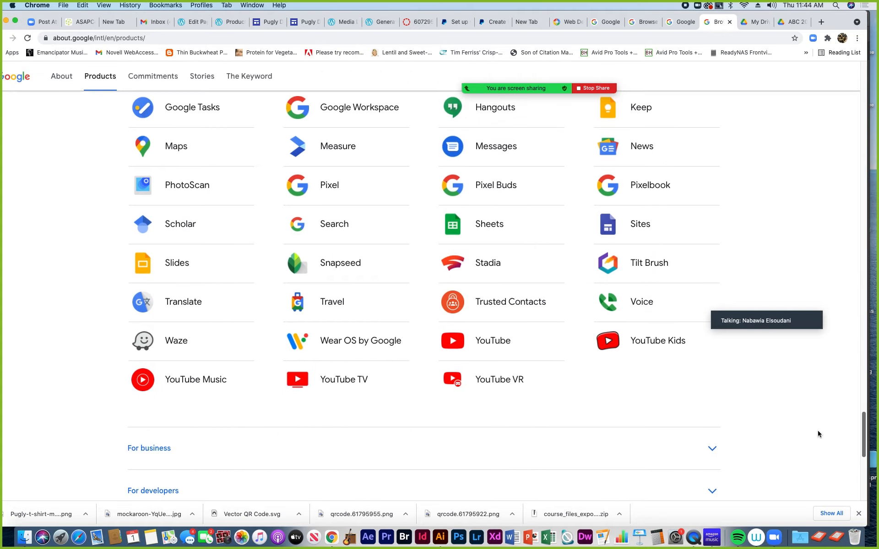
pyautogui.scroll(1, 817, 434)
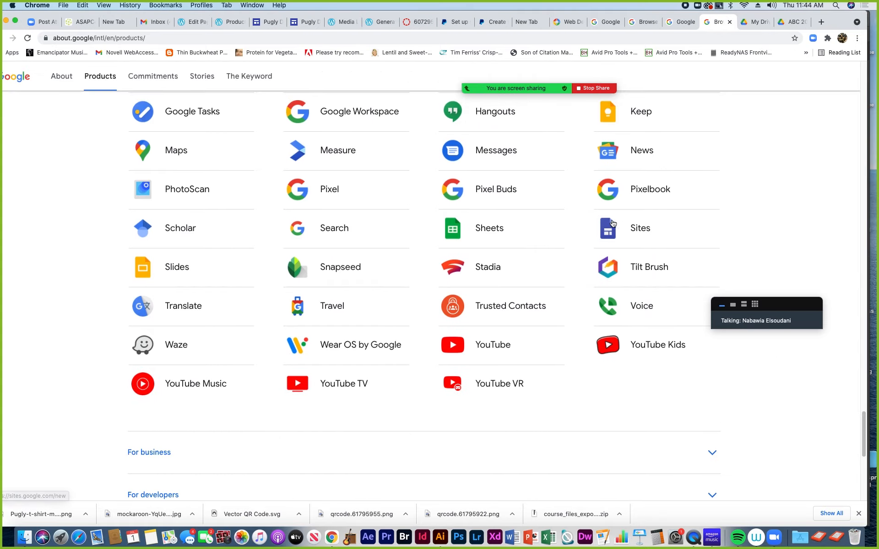
pyautogui.click(634, 230)
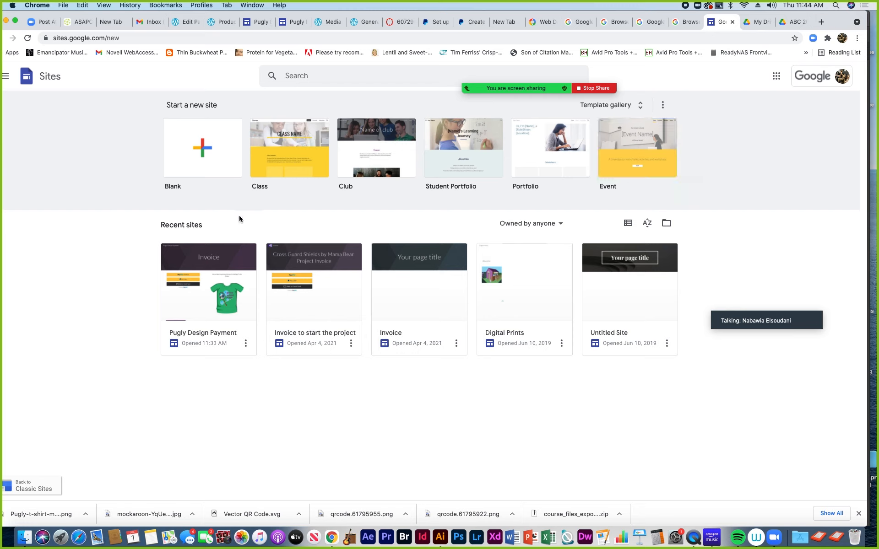
# Start a blank site and pick BBG-Logo.png to upload as its header logo
pyautogui.click(199, 148)
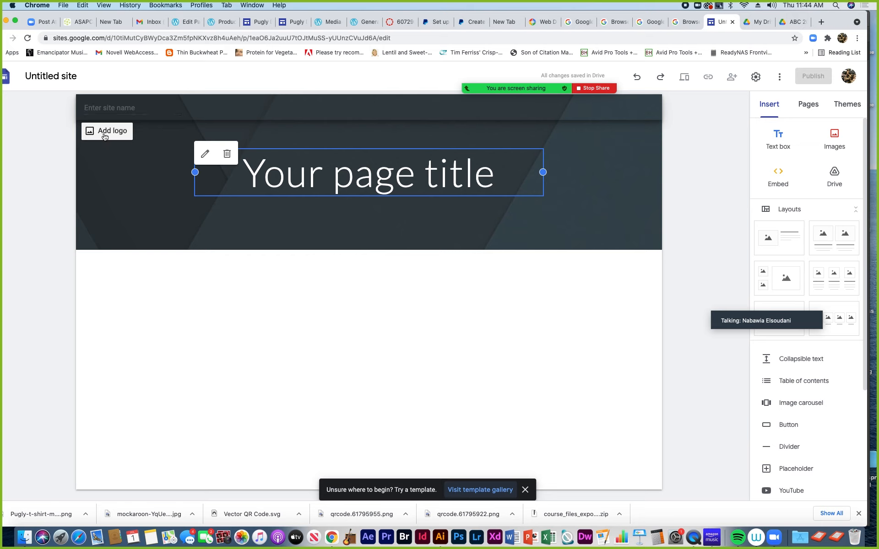
pyautogui.click(105, 137)
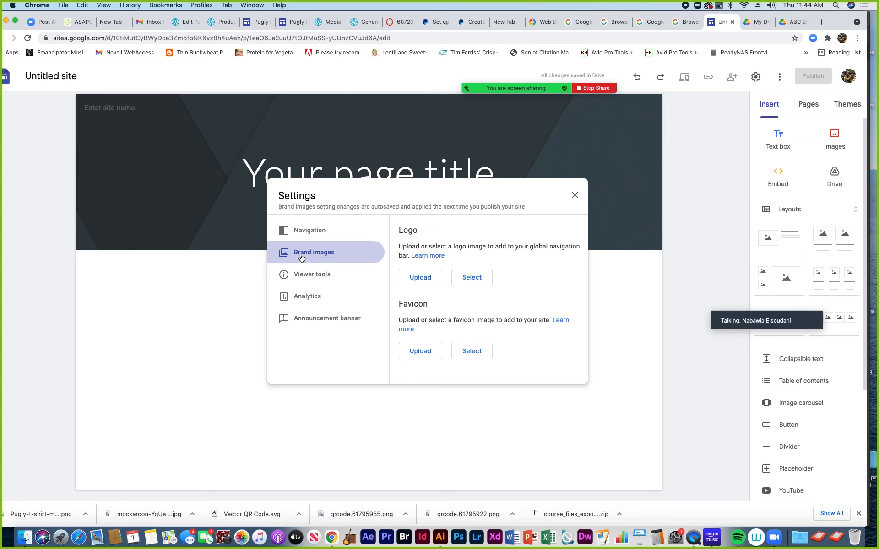
pyautogui.click(417, 277)
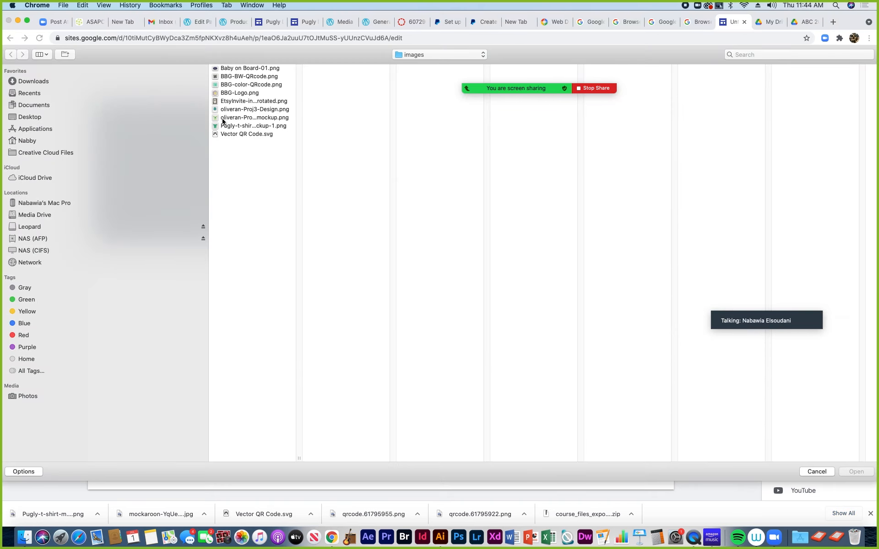
pyautogui.click(224, 93)
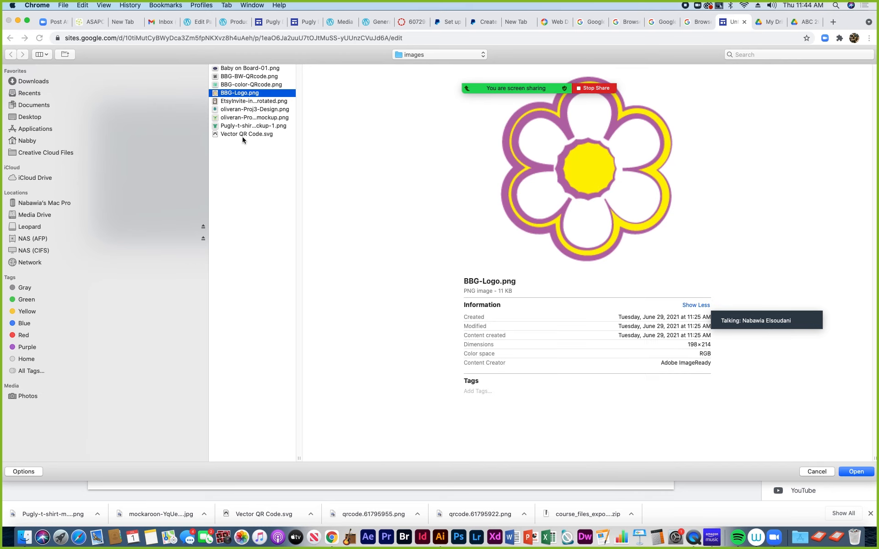
# Upload the flower logo with alt text 'Bright Bloom Graphics Logo'
pyautogui.click(865, 473)
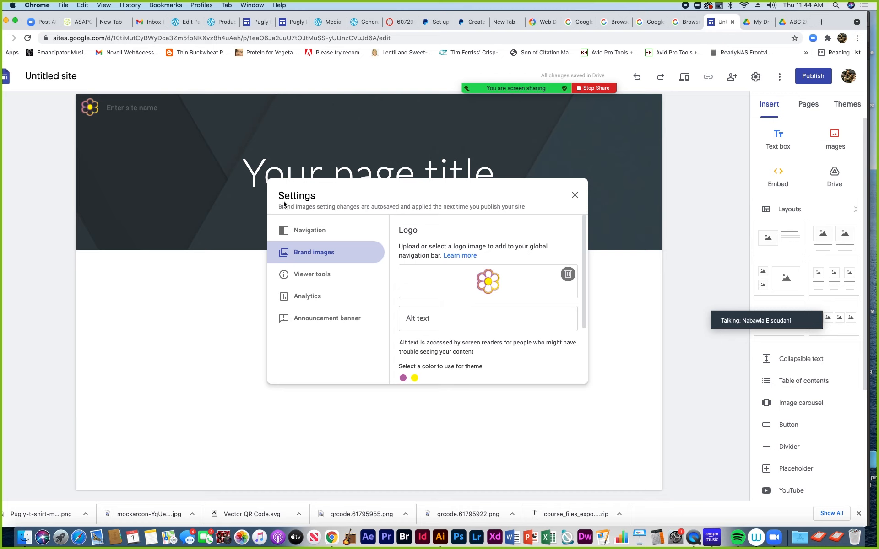
pyautogui.click(426, 318)
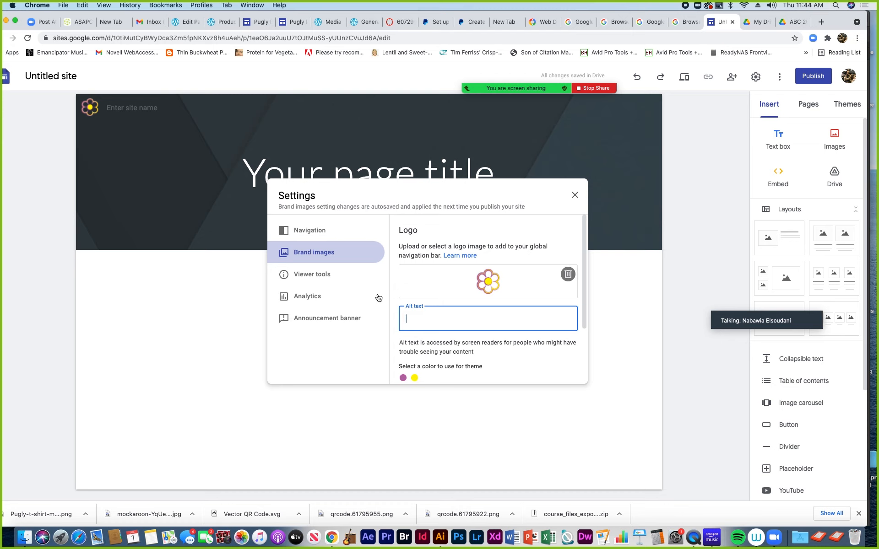
pyautogui.write('Bright Bloom Graphics Logo')
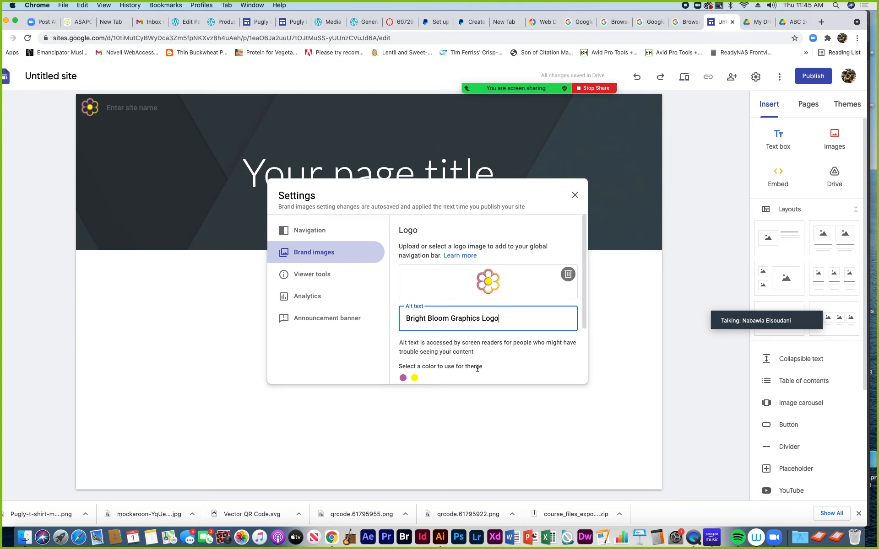
# Set the site theme colour to purple
pyautogui.click(403, 379)
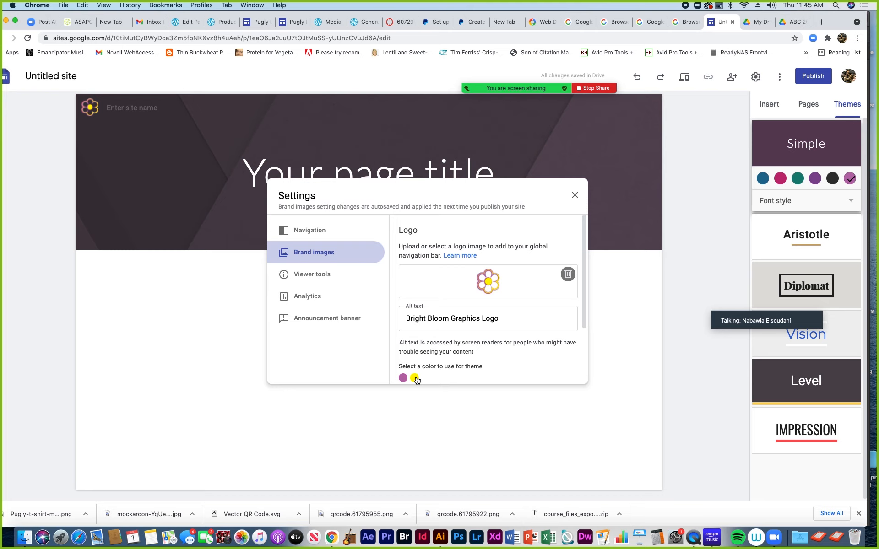
pyautogui.click(414, 379)
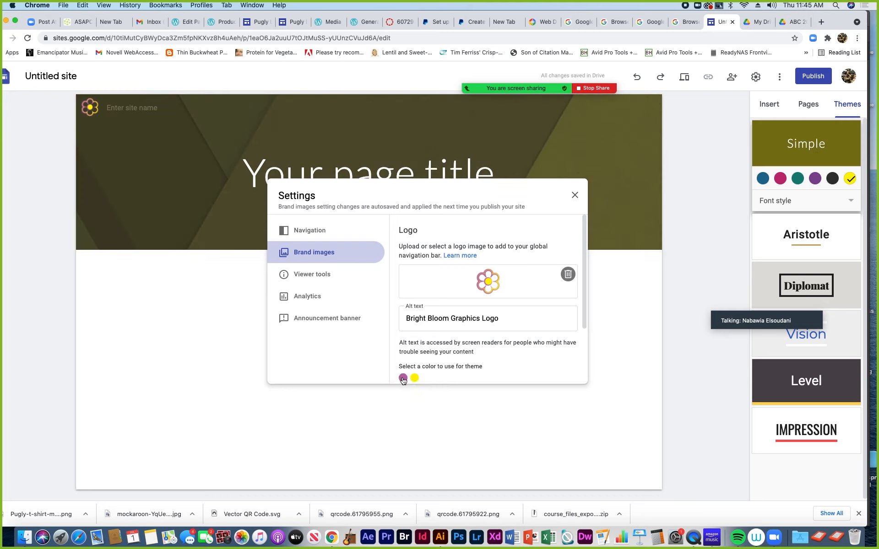
pyautogui.click(404, 378)
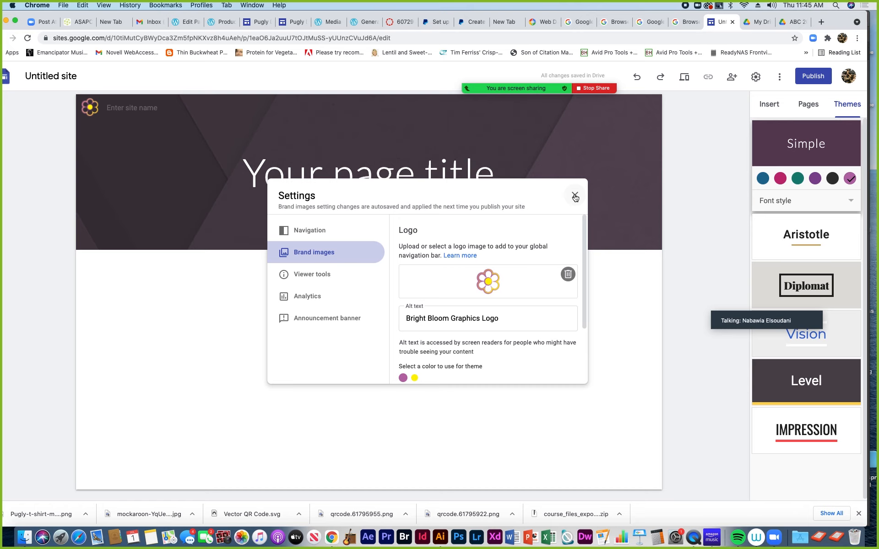
# Close the brand image settings and enter 'Baby on Board Sticker' as the site name
pyautogui.click(575, 197)
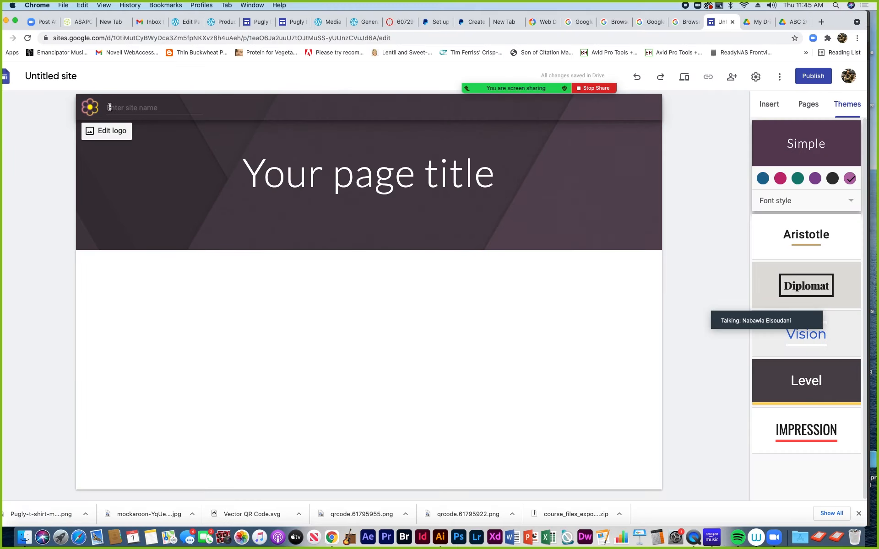
pyautogui.click(115, 107)
pyautogui.write('Baby on Board')
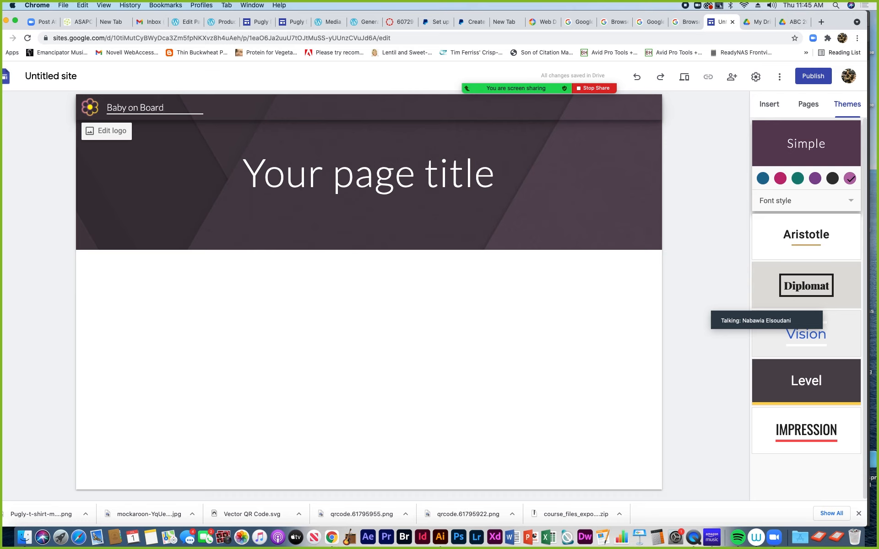
pyautogui.write('Sticker')
# Replace 'Your page title' with 'Sticker Invoice' and narrow the title text box
pyautogui.click(291, 181)
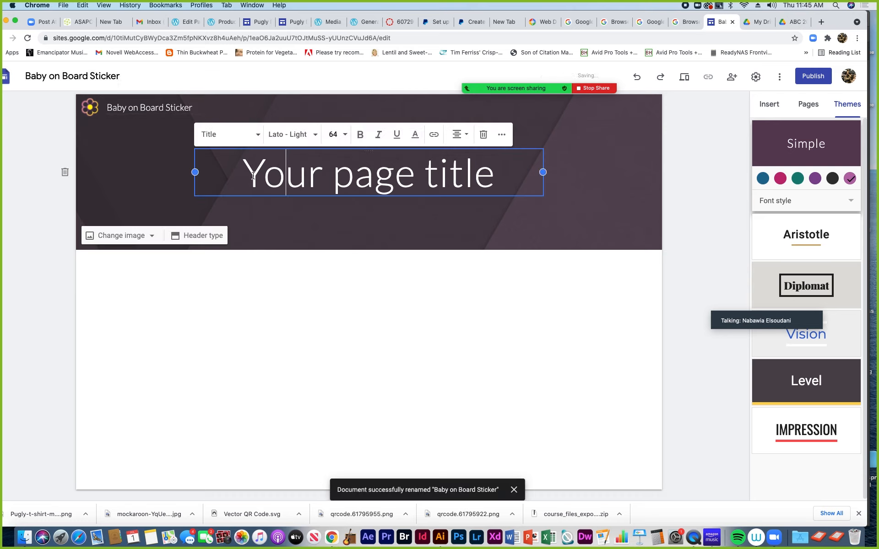
pyautogui.moveTo(243, 181); pyautogui.dragTo(487, 194)
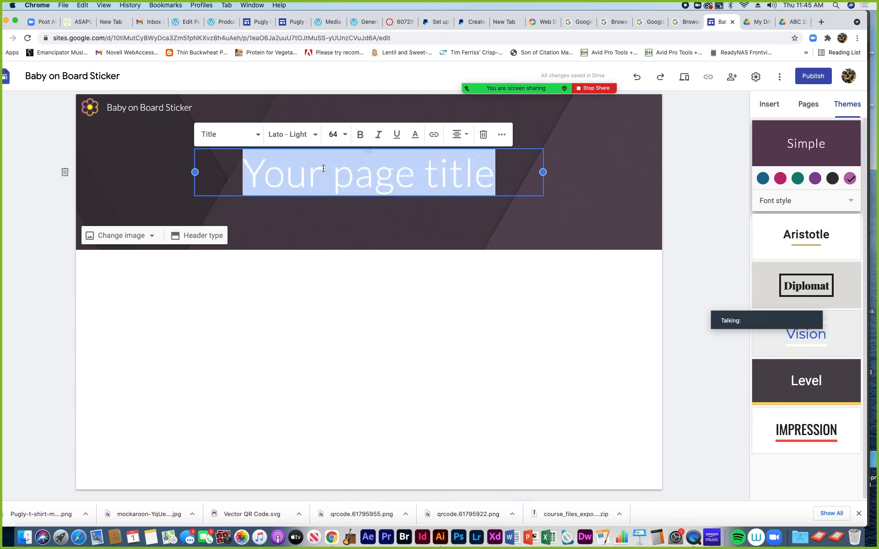
pyautogui.write('Invoice')
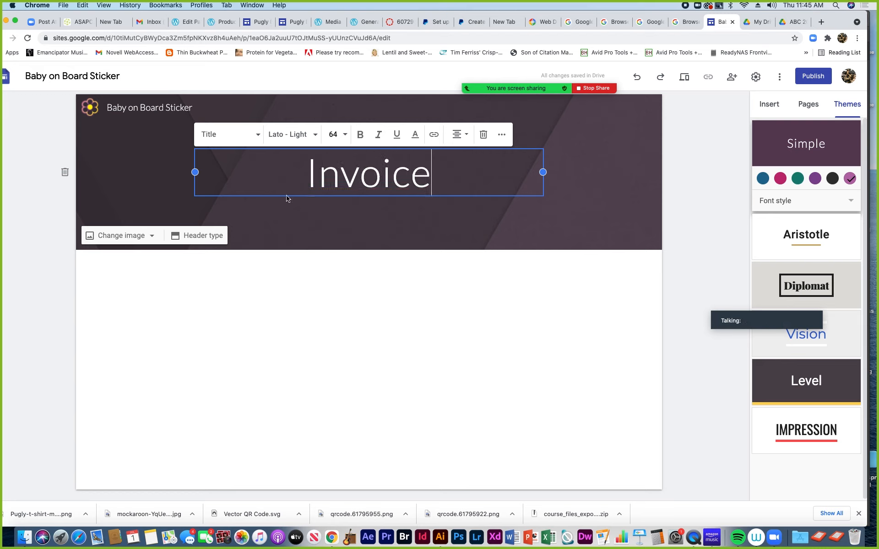
pyautogui.click(307, 167)
pyautogui.write('STic')
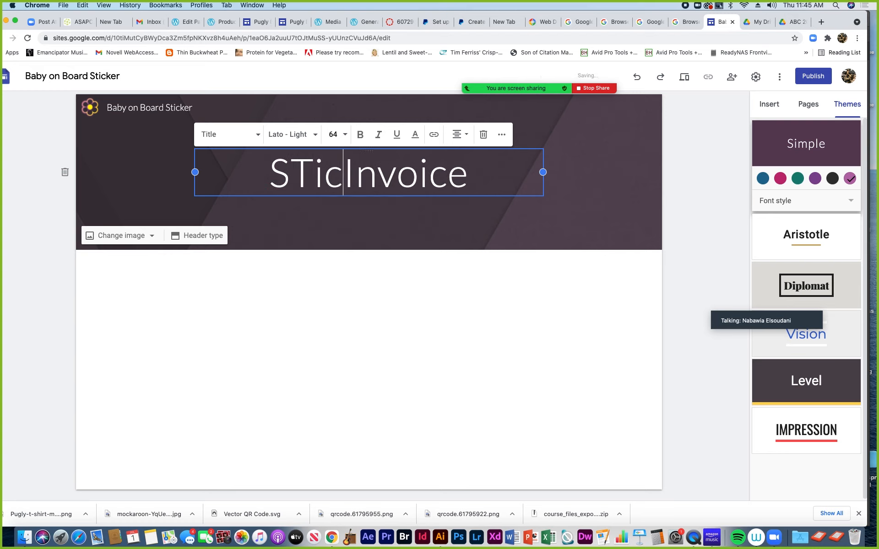
pyautogui.press('BackSpace')
pyautogui.press('BackSpace')
pyautogui.press('BackSpace')
pyautogui.write('tc')
pyautogui.press('BackSpace')
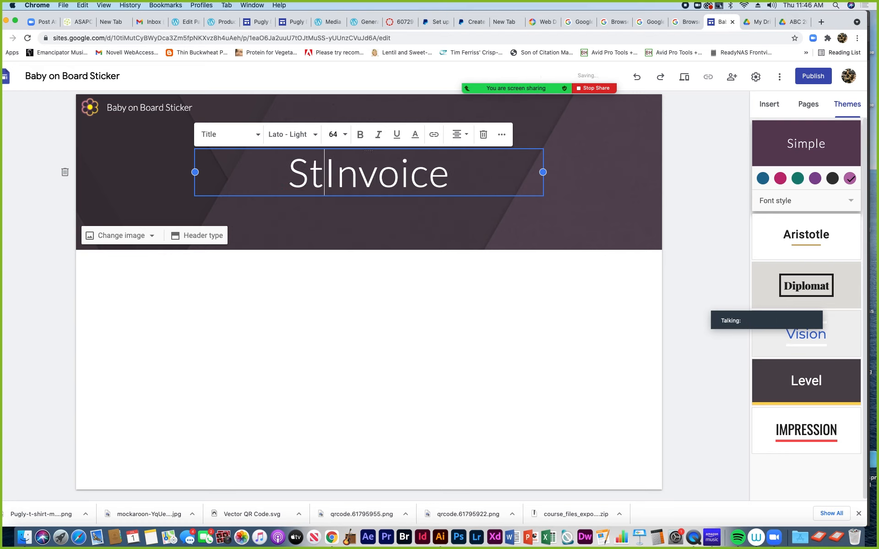
pyautogui.write('icker')
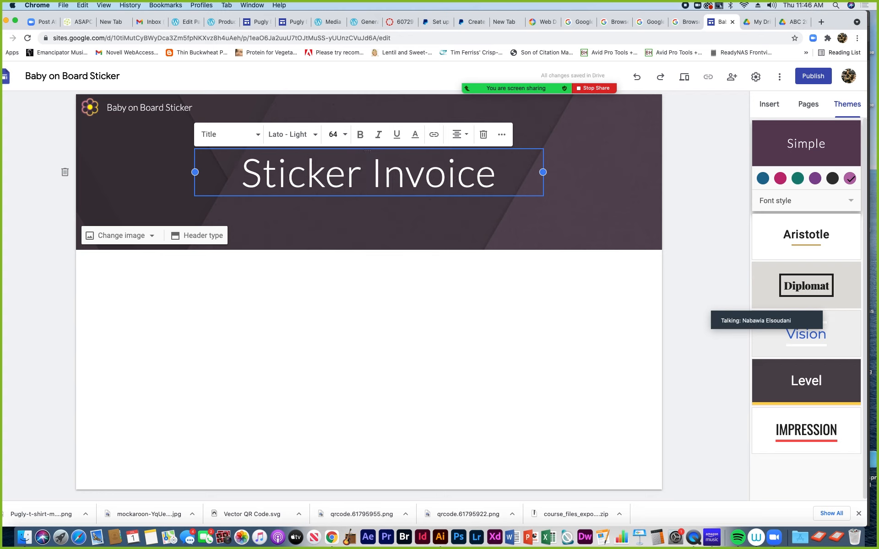
pyautogui.moveTo(195, 172); pyautogui.dragTo(240, 172)
pyautogui.moveTo(545, 172); pyautogui.dragTo(262, 174)
# Set the title font size to 48
pyautogui.click(390, 135)
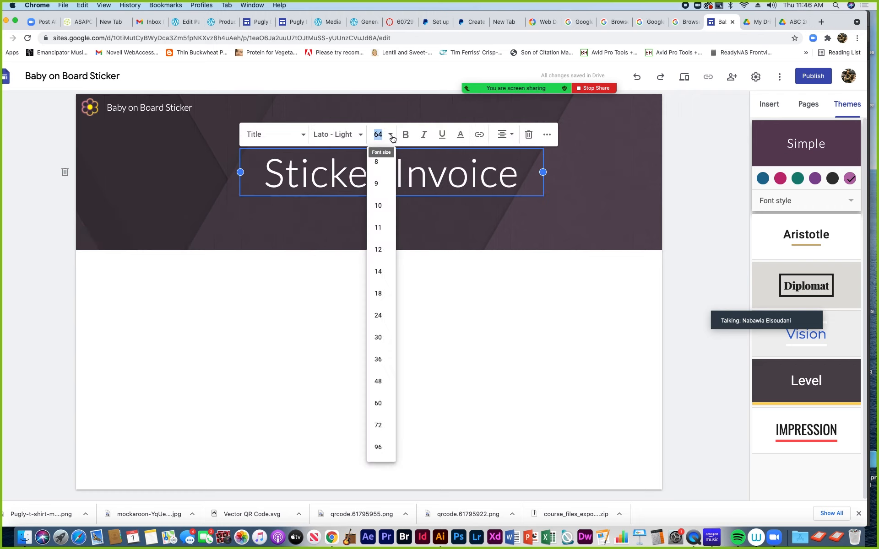
pyautogui.click(378, 338)
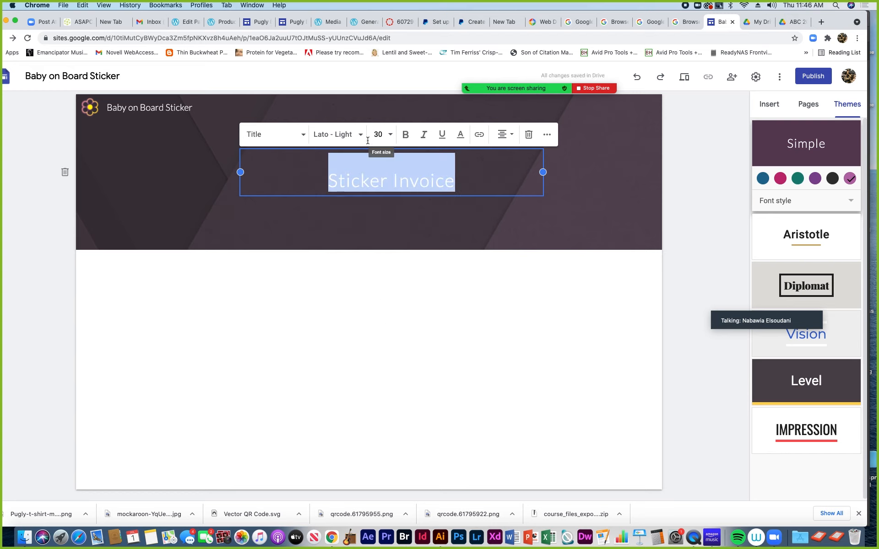
pyautogui.click(391, 134)
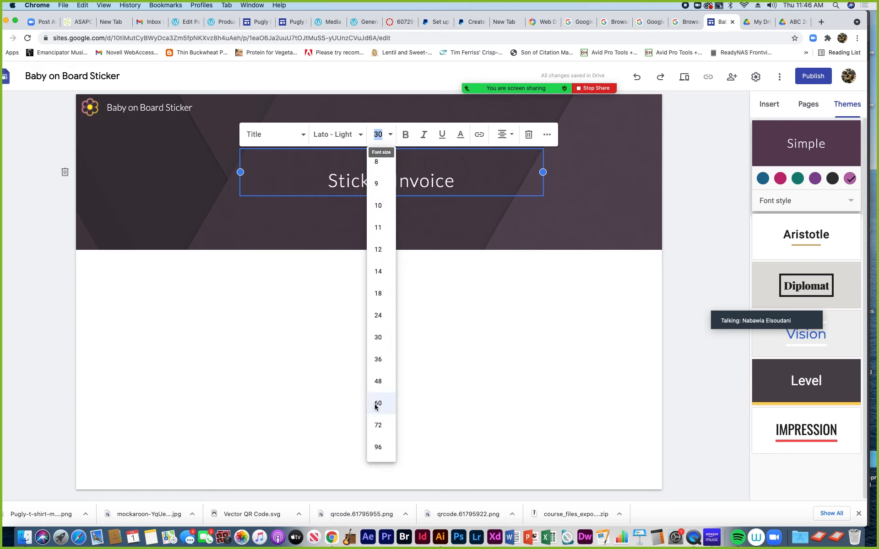
pyautogui.click(378, 382)
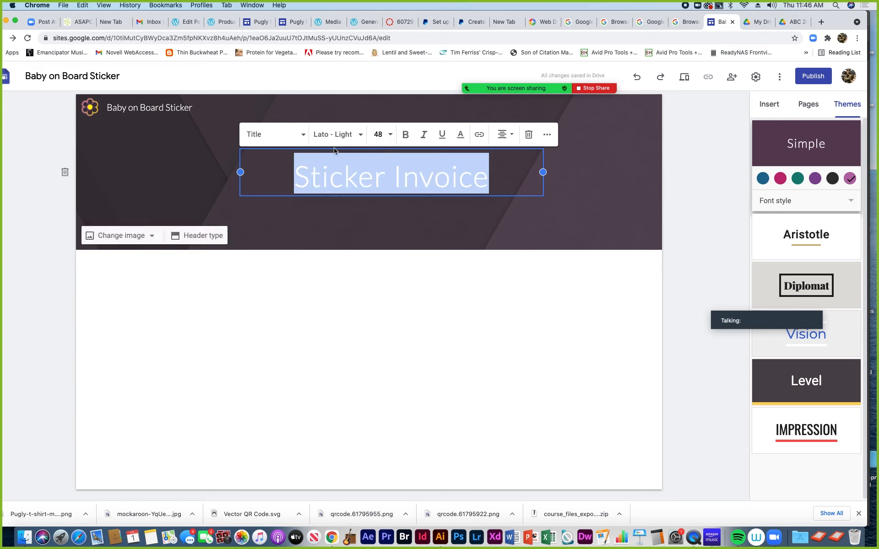
# Apply Comfortaa Semi Bold to the title, then deselect it
pyautogui.click(360, 134)
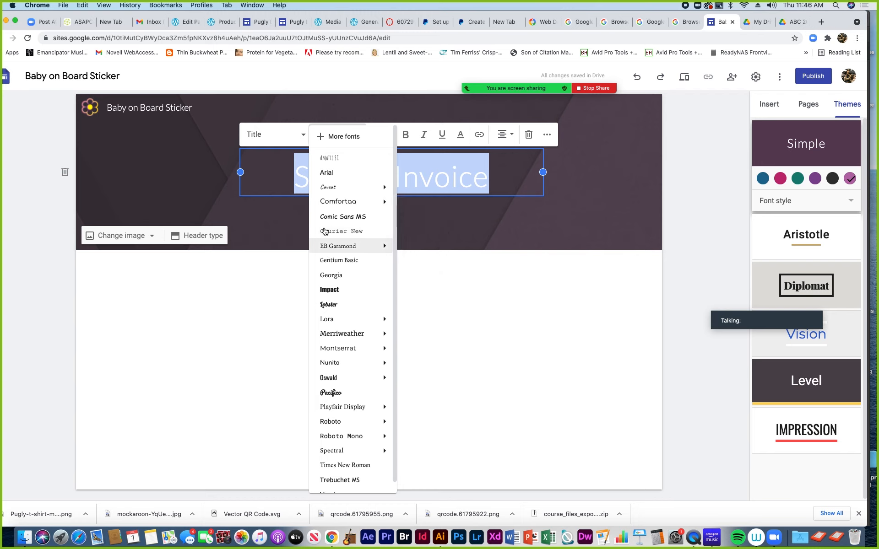
pyautogui.moveTo(328, 206)
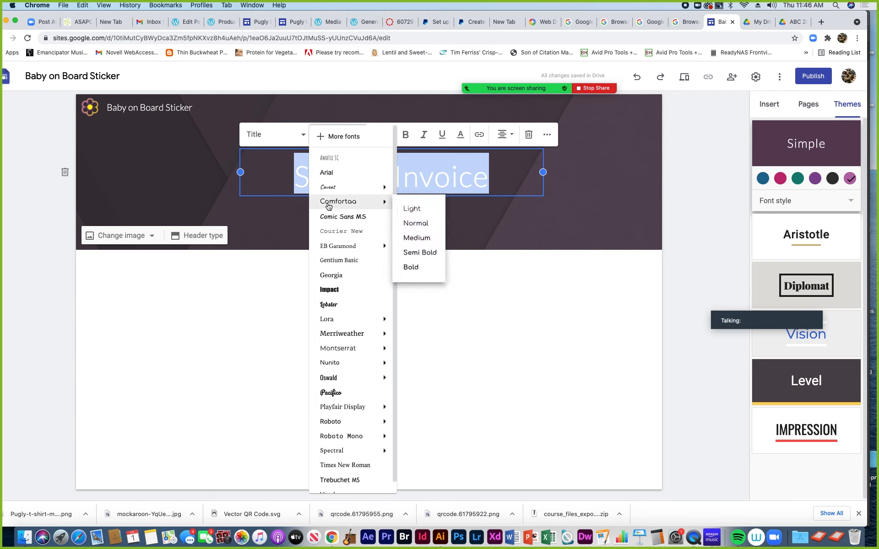
pyautogui.click(413, 253)
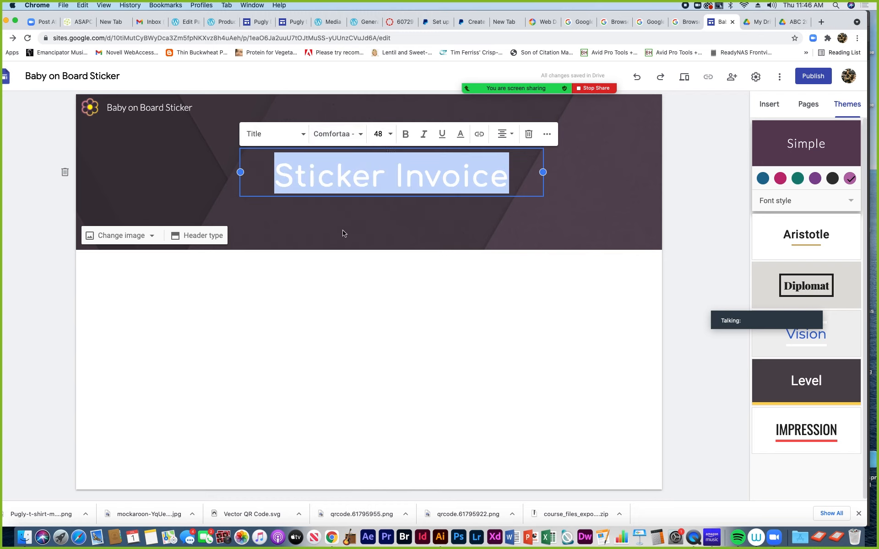
pyautogui.click(303, 272)
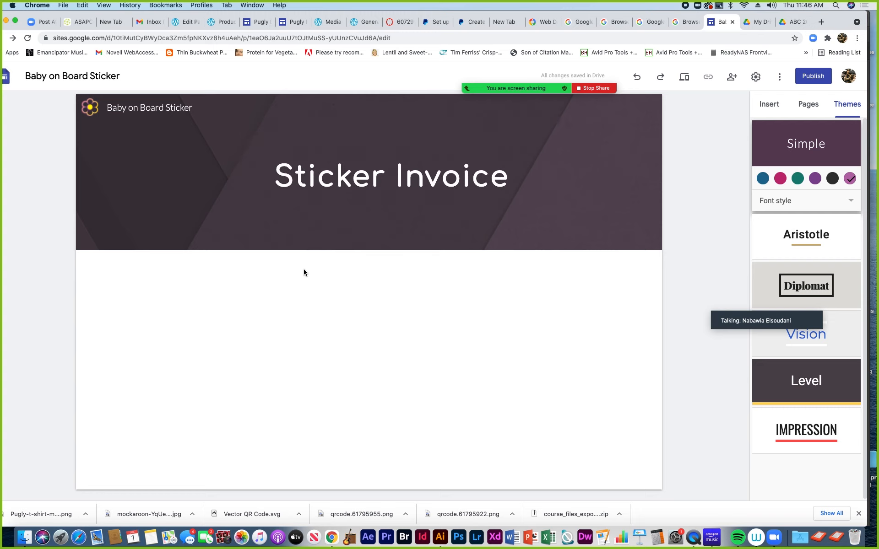
pyautogui.click(318, 179)
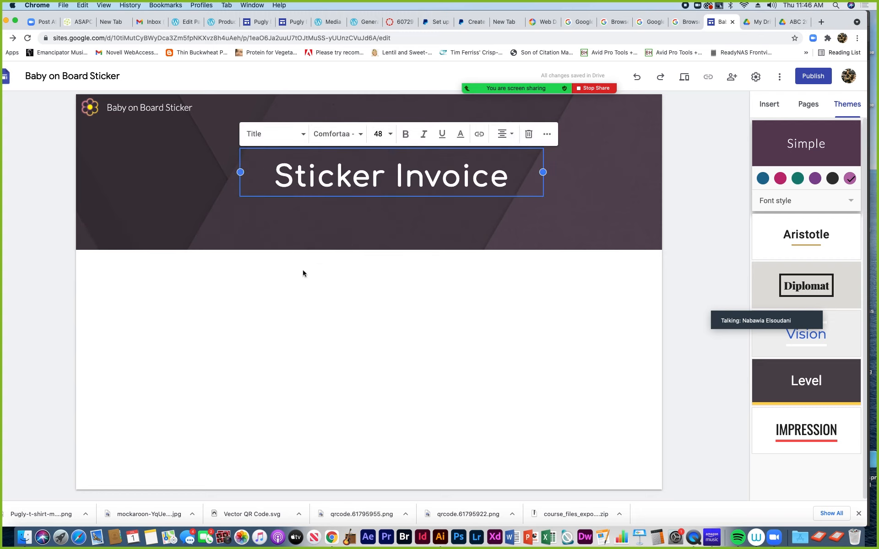
pyautogui.click(194, 335)
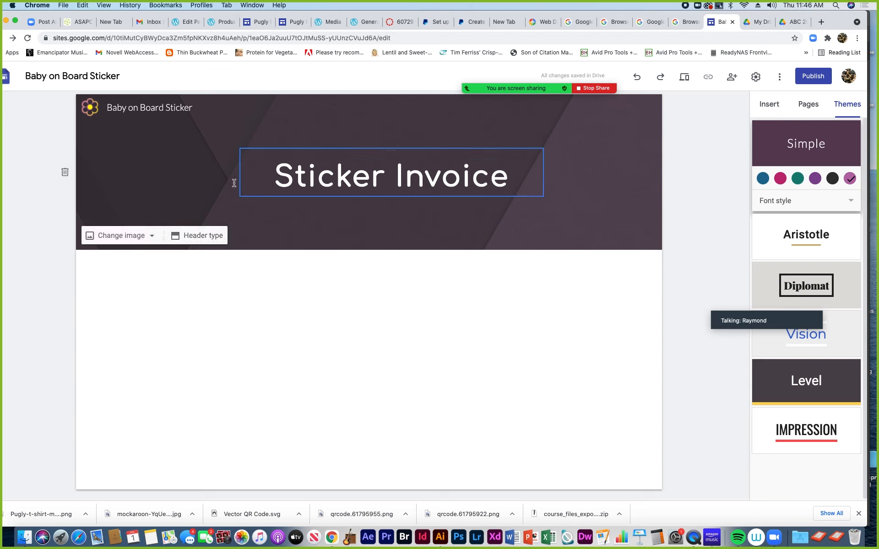
pyautogui.moveTo(95, 109)
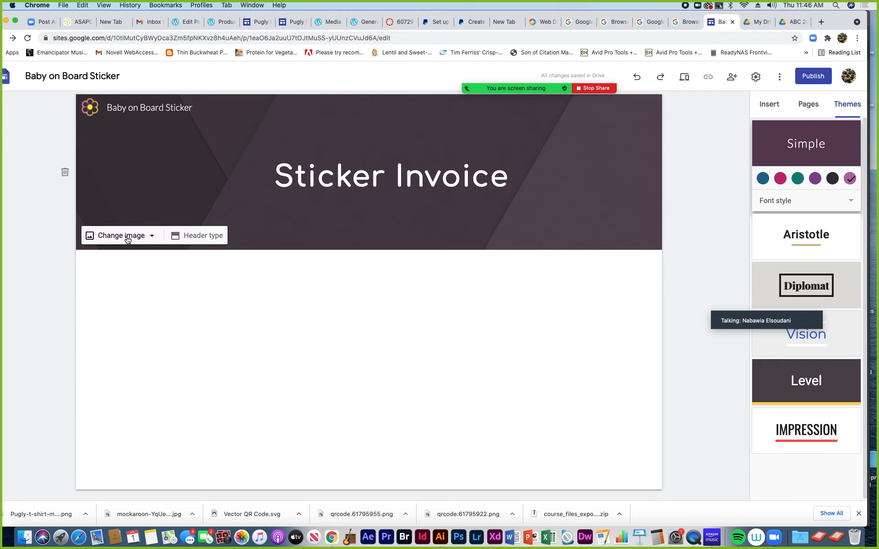
pyautogui.click(152, 238)
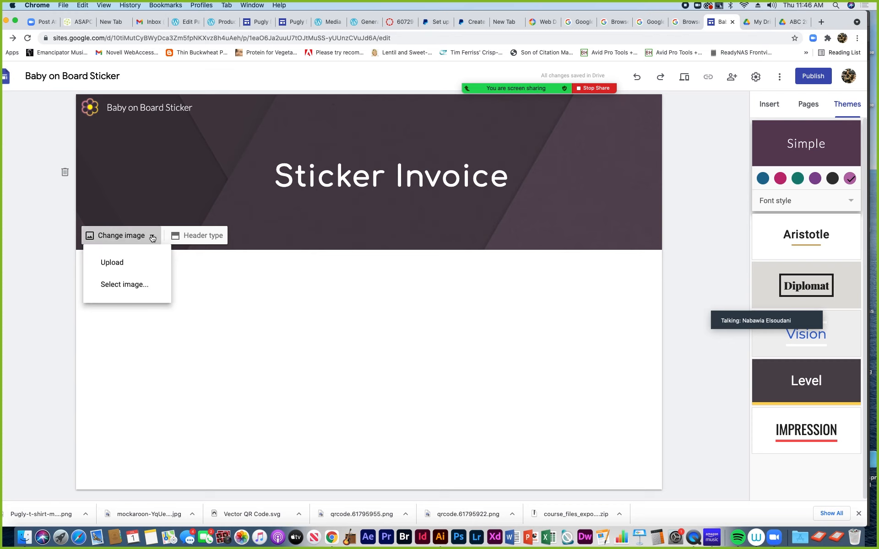
pyautogui.click(203, 237)
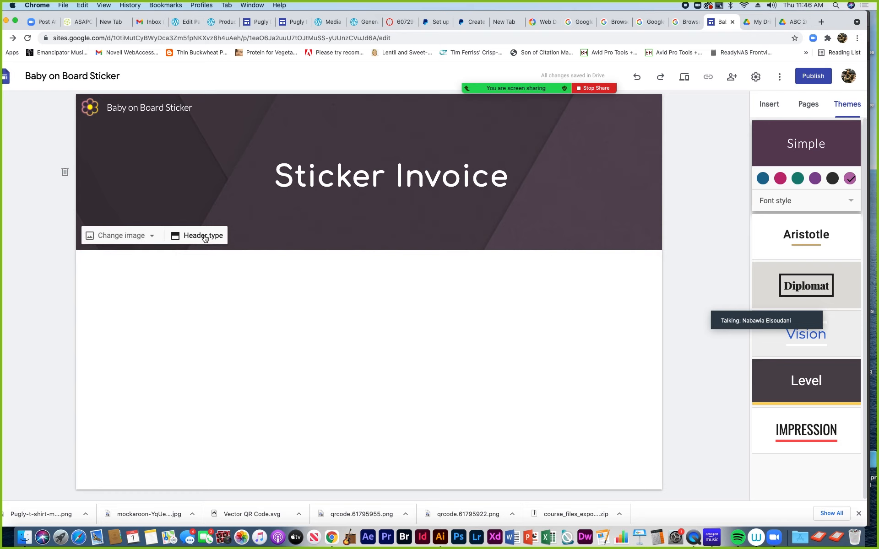
pyautogui.click(204, 238)
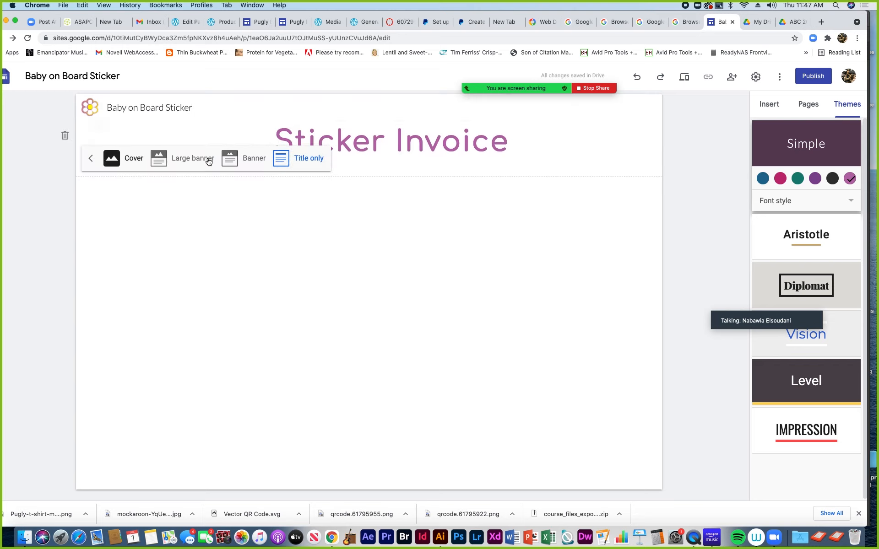
pyautogui.click(111, 160)
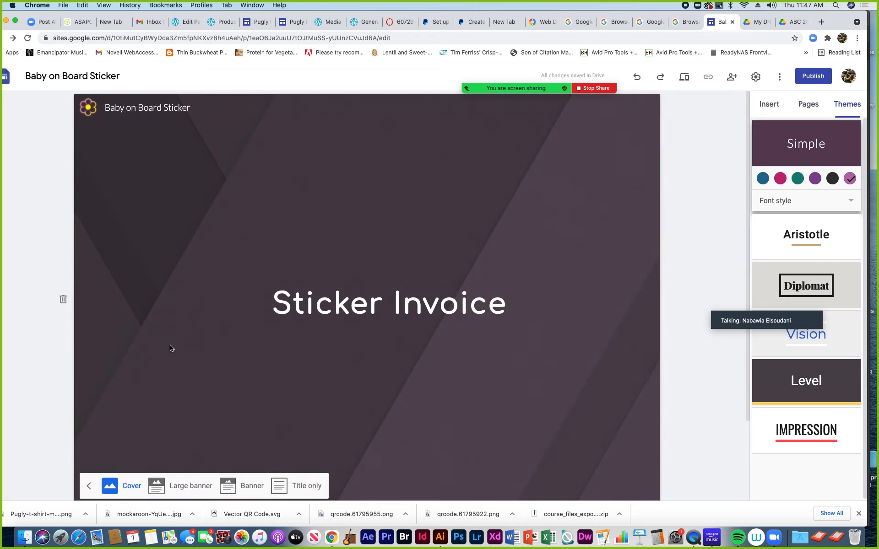
pyautogui.click(156, 487)
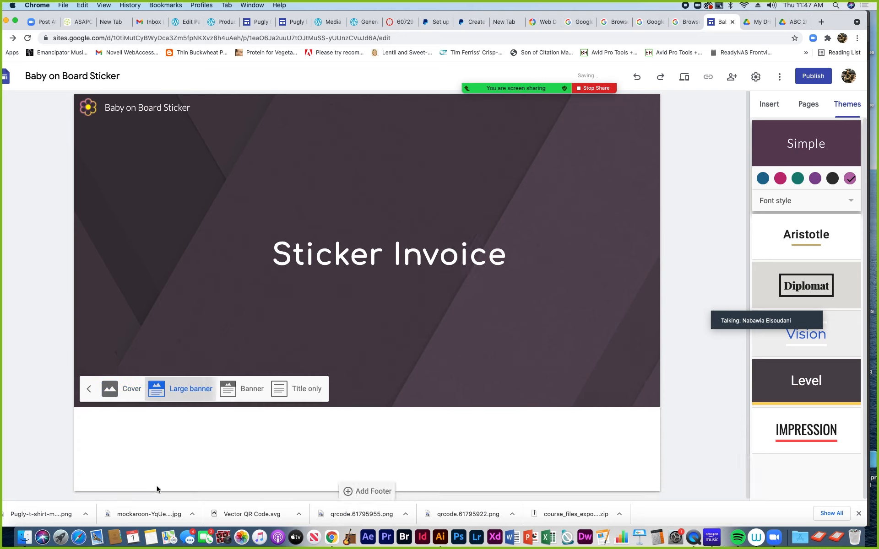
pyautogui.click(239, 313)
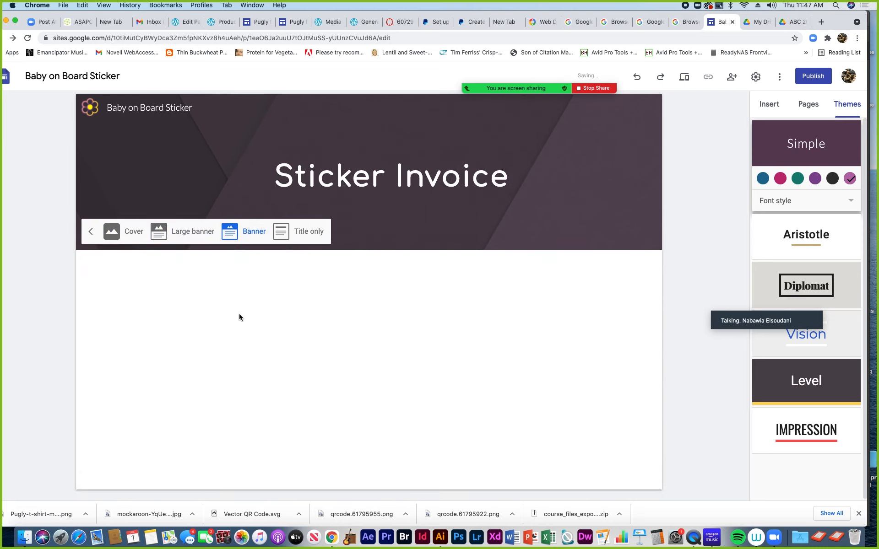
pyautogui.click(159, 233)
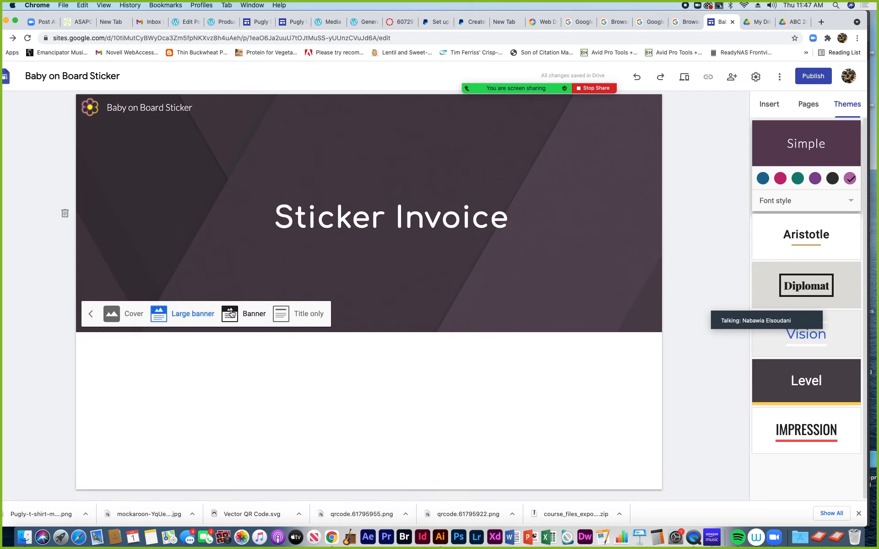
pyautogui.click(232, 313)
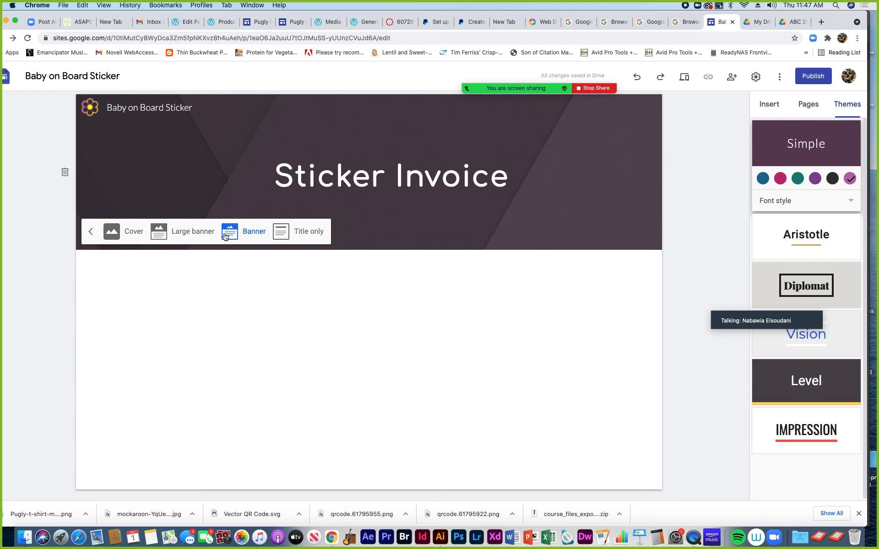
pyautogui.click(281, 236)
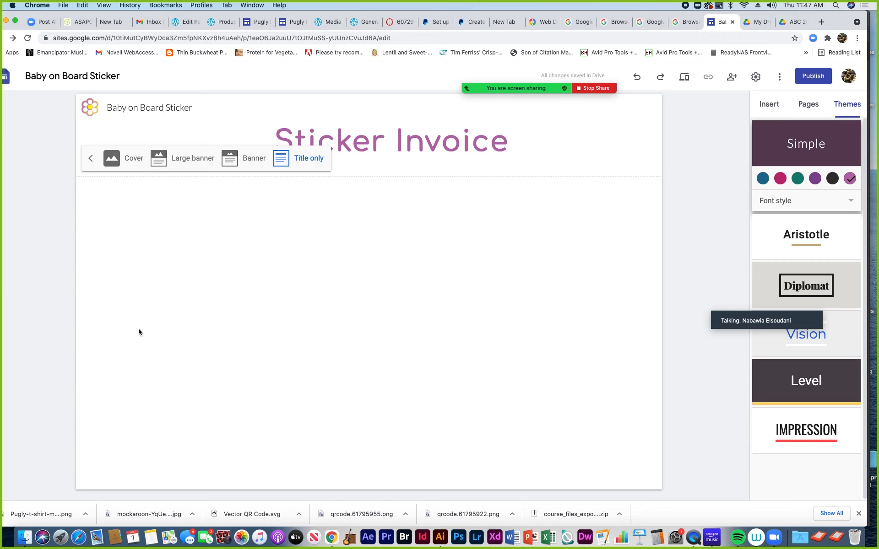
pyautogui.click(243, 159)
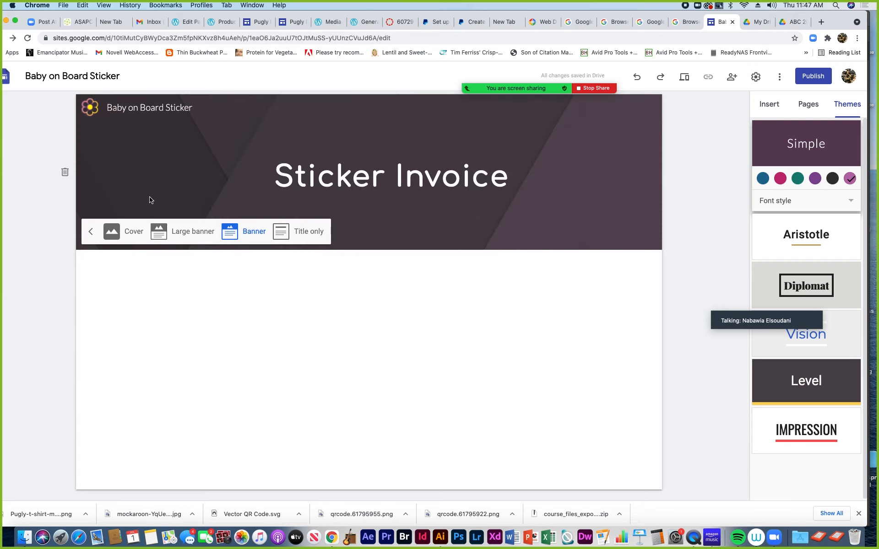
pyautogui.click(90, 231)
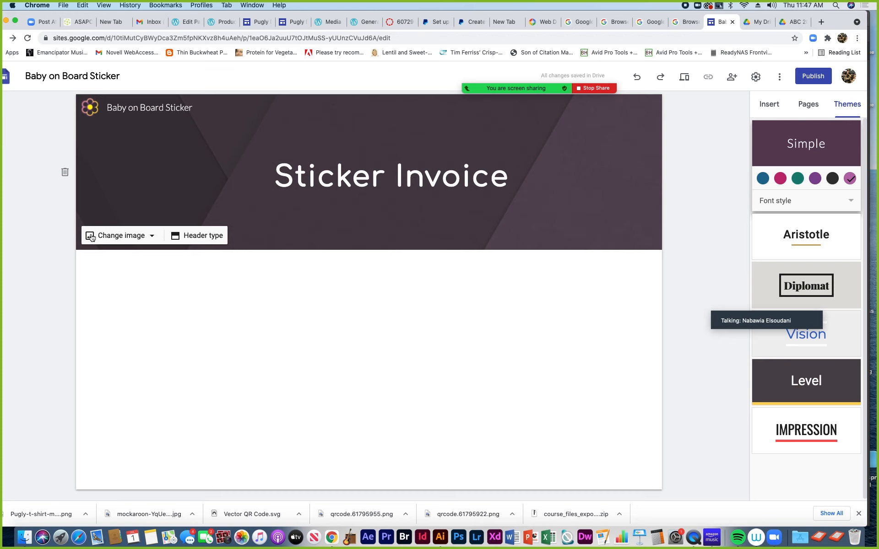
pyautogui.click(119, 241)
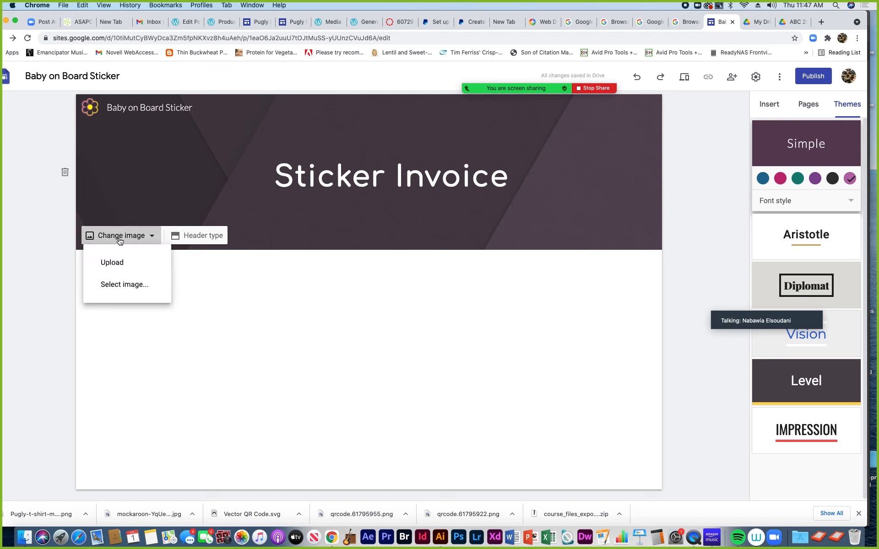
pyautogui.click(118, 265)
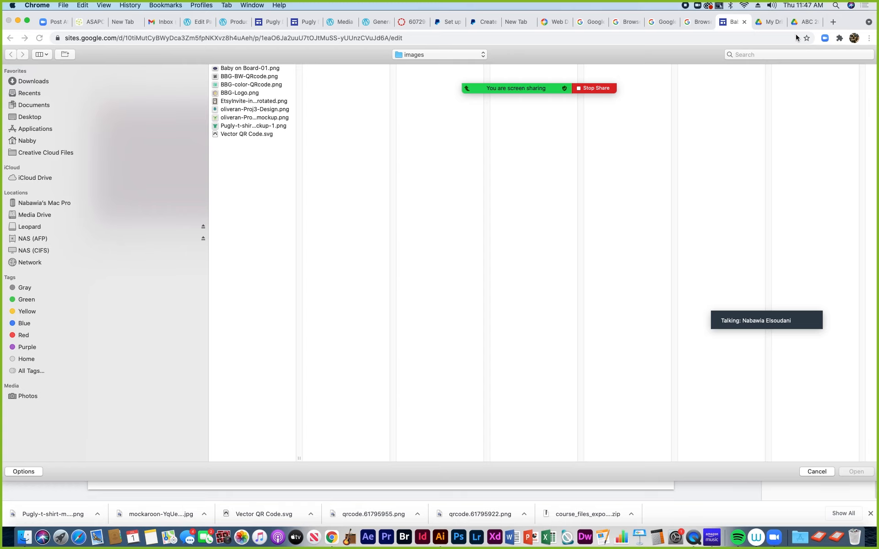
pyautogui.click(815, 471)
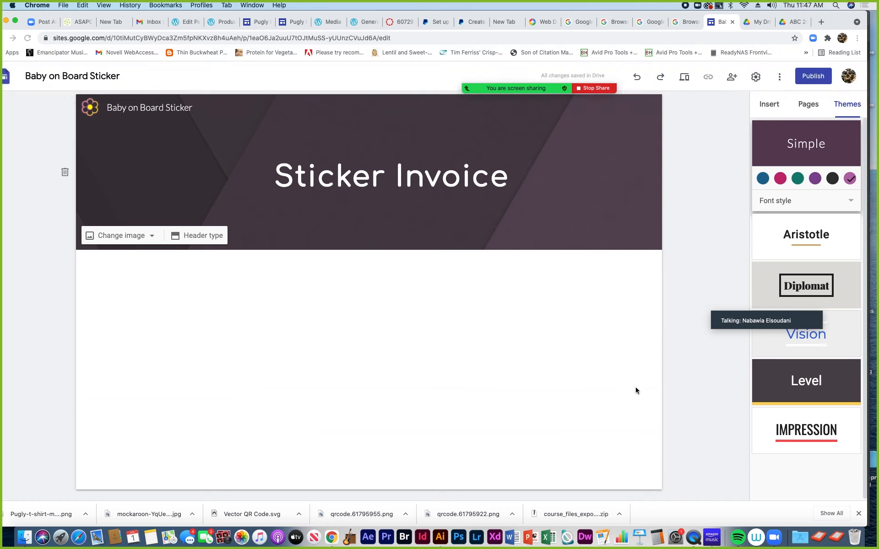
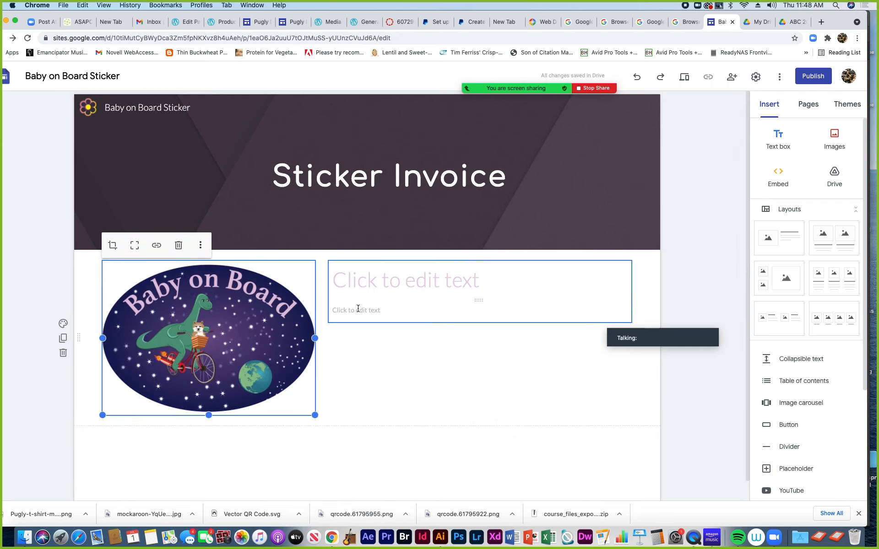
# Check the blank title and body placeholders beside the sticker image, then bring up the insert wheel below them
pyautogui.click(355, 287)
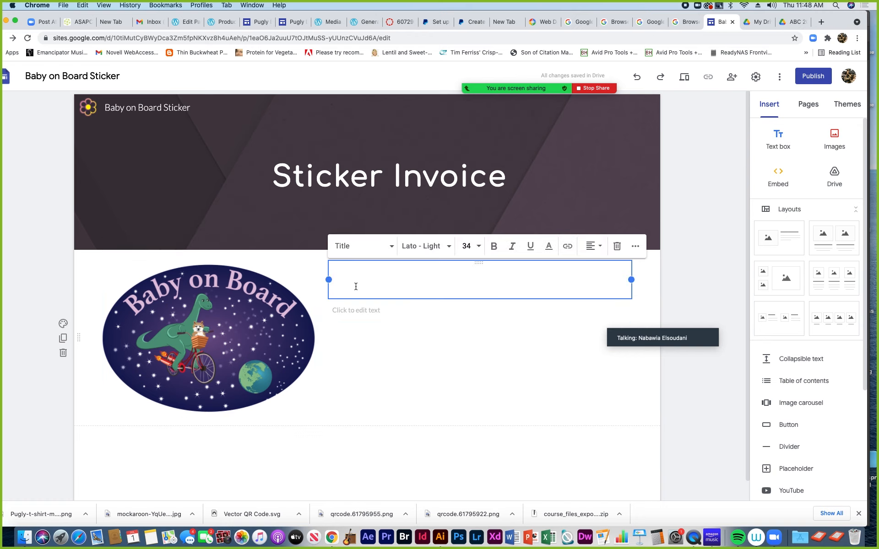
pyautogui.click(375, 310)
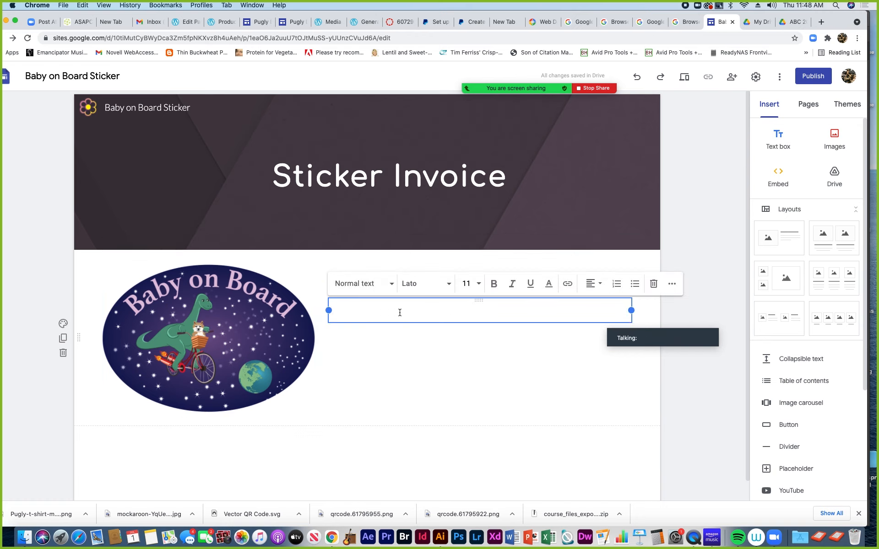
pyautogui.click(671, 285)
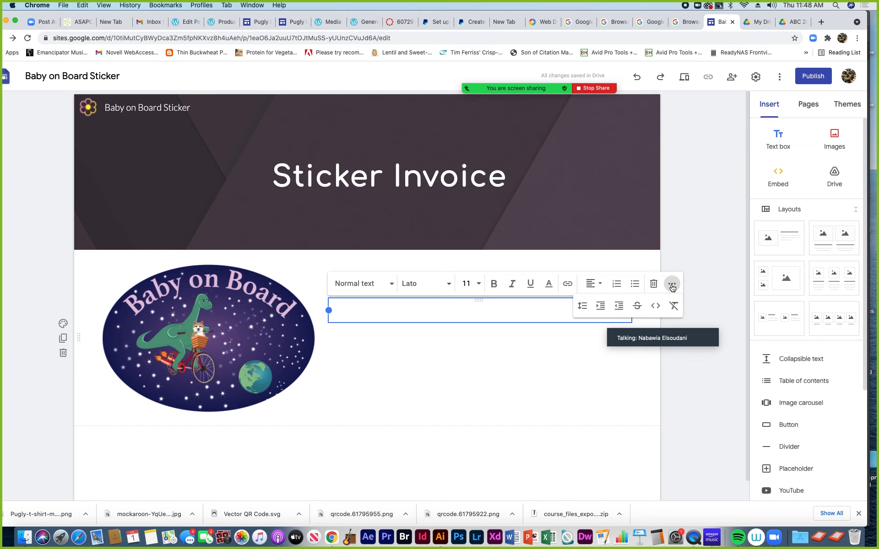
pyautogui.click(353, 346)
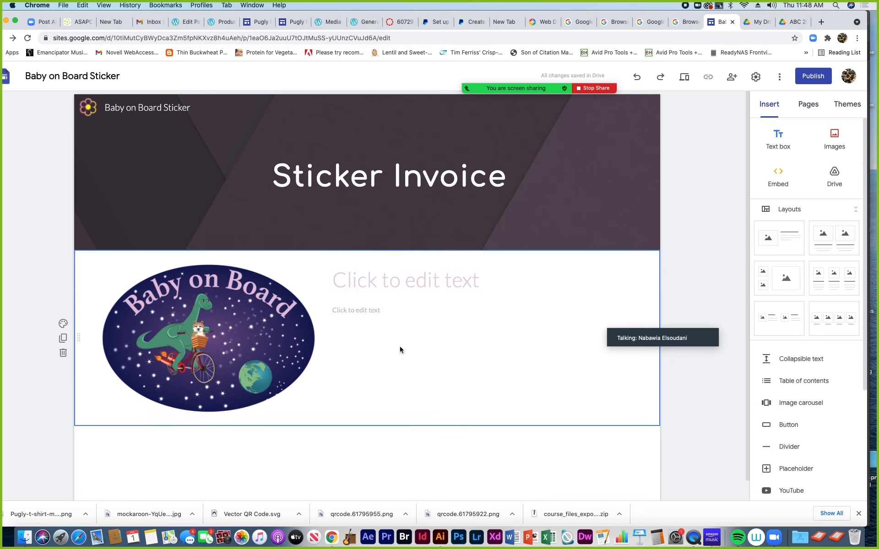
pyautogui.doubleClick(443, 351)
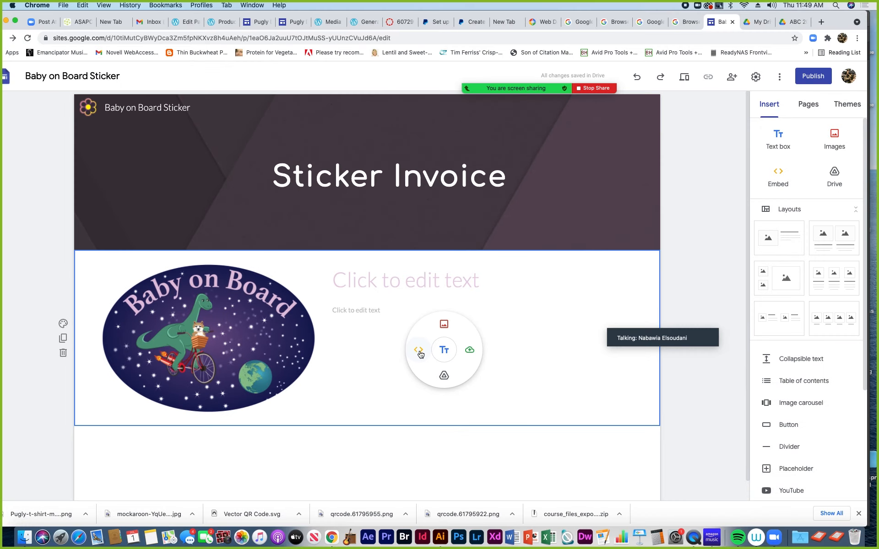
# Embed the pasted PayPal button code for the Baby on Board Bumper Sticker, Individual - 5 USD
pyautogui.click(419, 351)
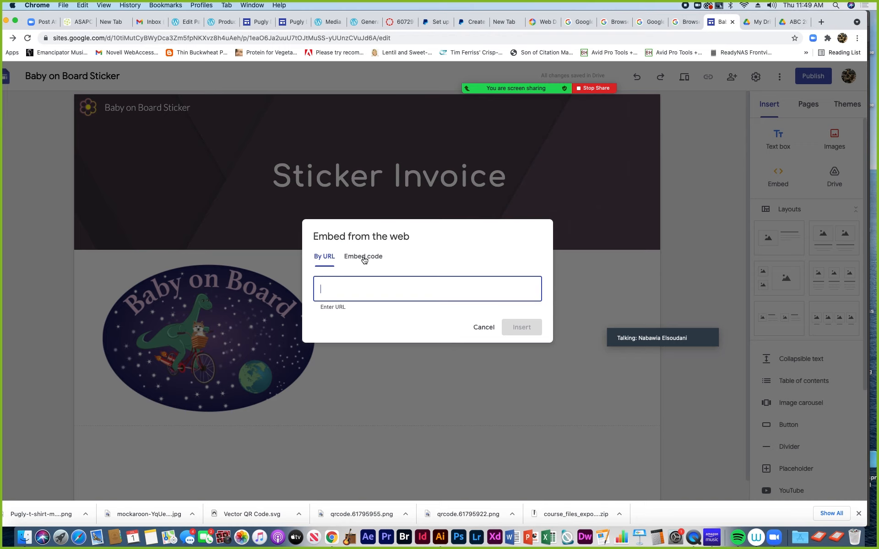
pyautogui.click(365, 259)
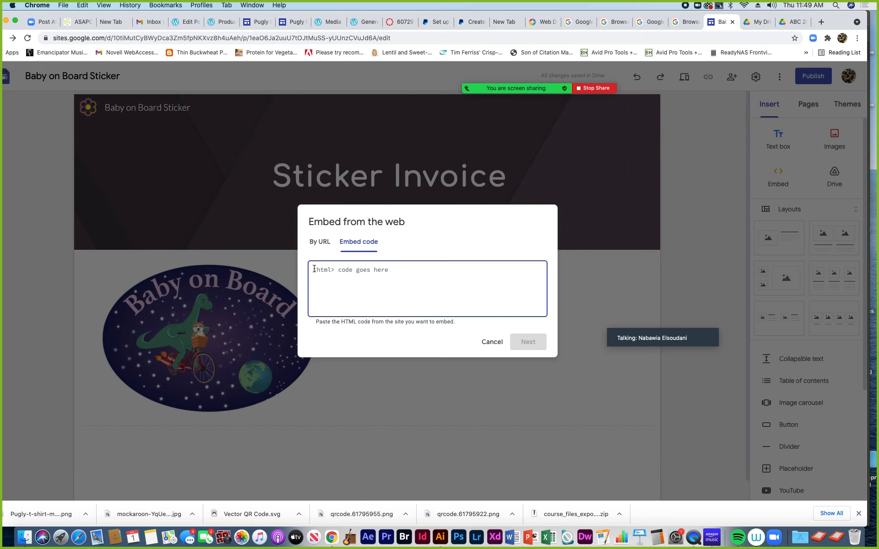
pyautogui.press('super+v')
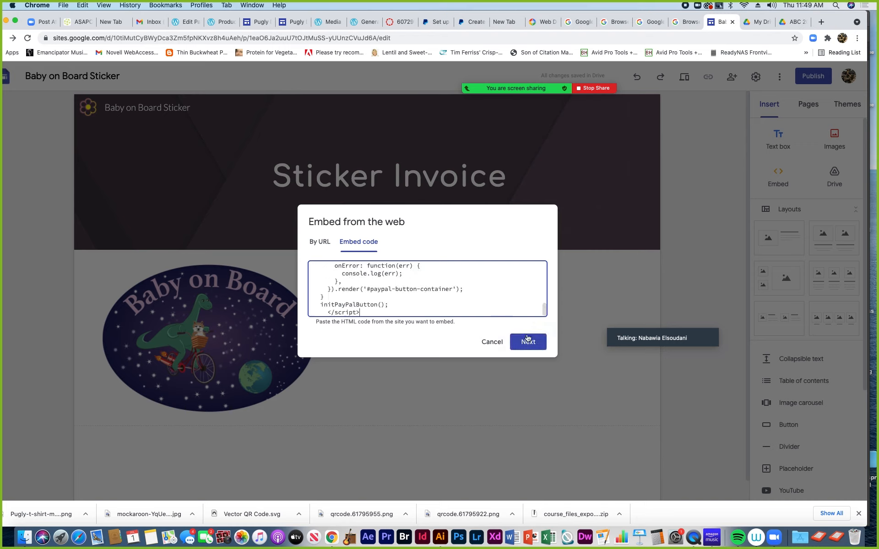
pyautogui.moveTo(544, 309)
pyautogui.mouseDown()
pyautogui.moveTo(548, 293)
pyautogui.moveTo(546, 318)
pyautogui.mouseUp()
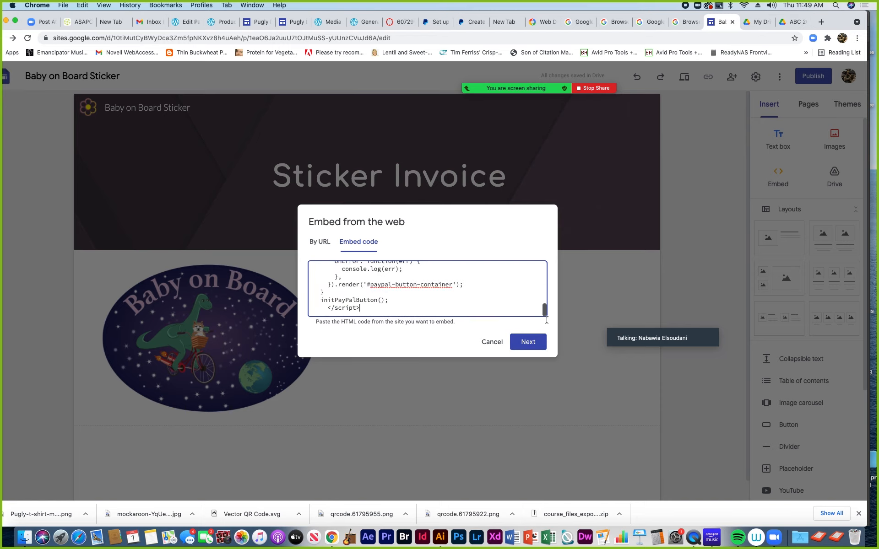
pyautogui.click(527, 343)
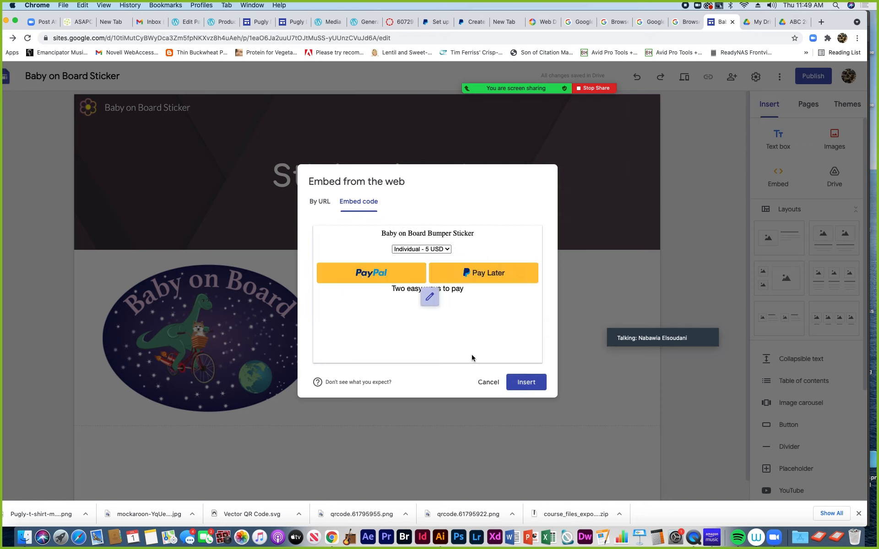
pyautogui.click(532, 387)
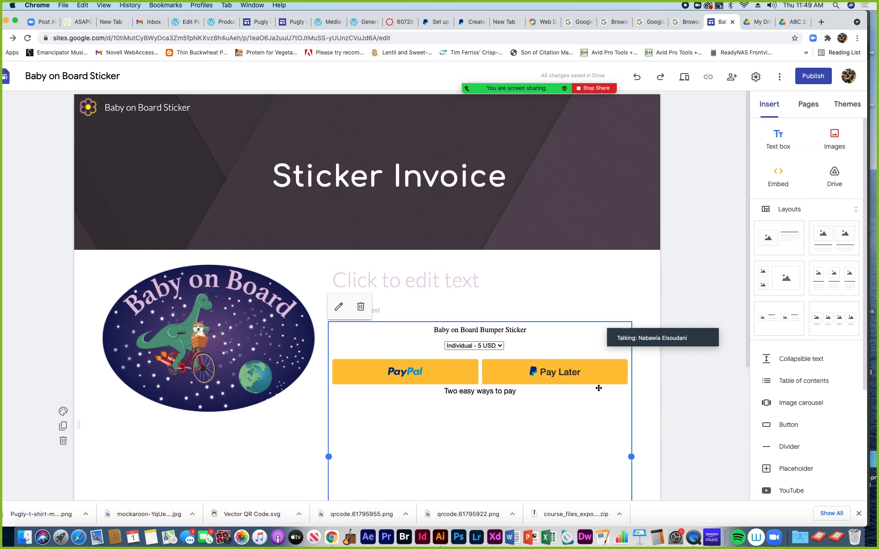
pyautogui.scroll(-5, 661, 401)
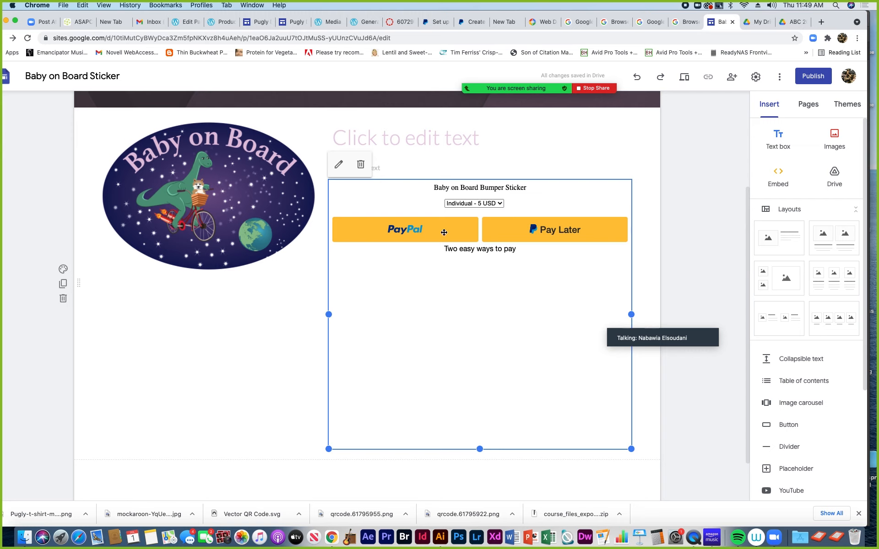
# Type a title above the checkout, then trim it back to just 'Checkout'
pyautogui.click(384, 140)
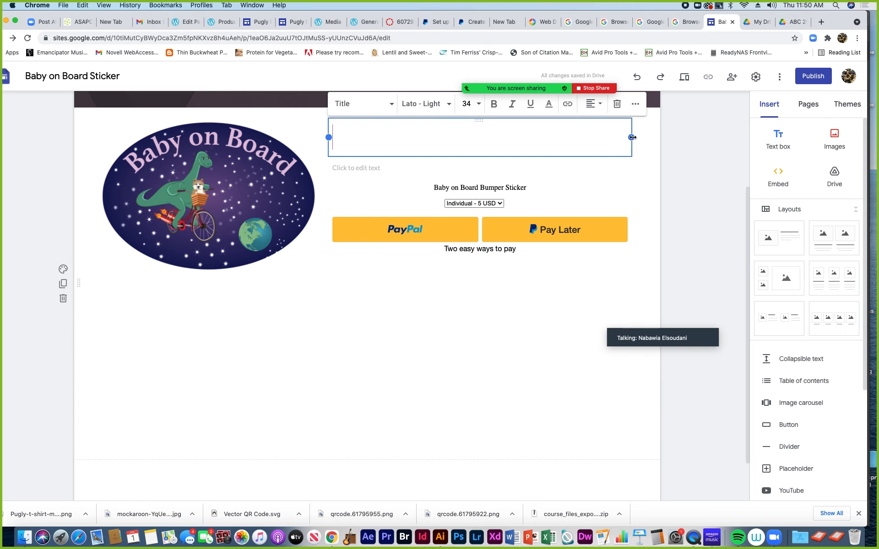
pyautogui.moveTo(632, 137); pyautogui.dragTo(615, 139)
pyautogui.write('C')
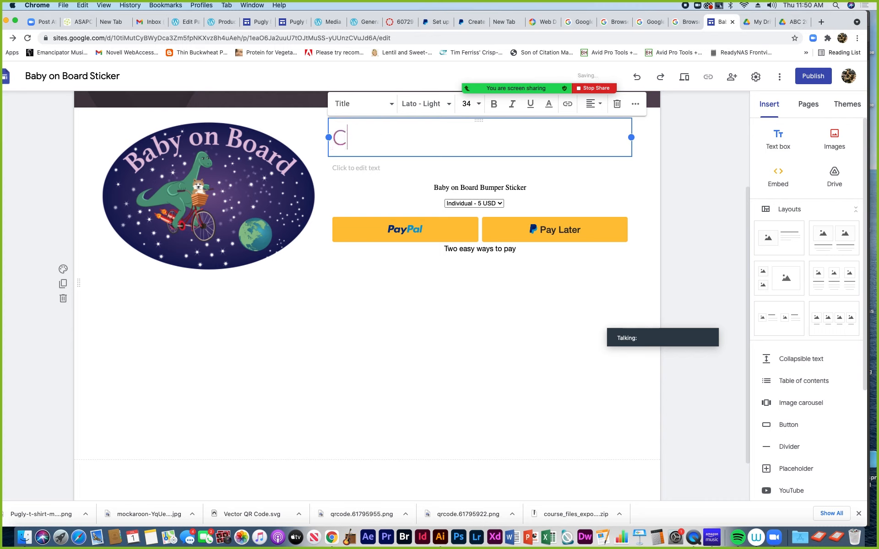
pyautogui.write('heck')
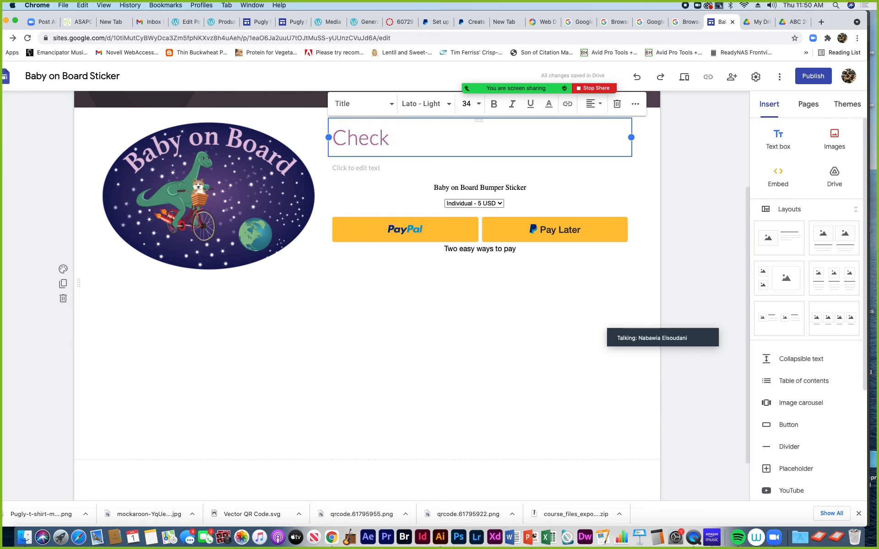
pyautogui.write('out your')
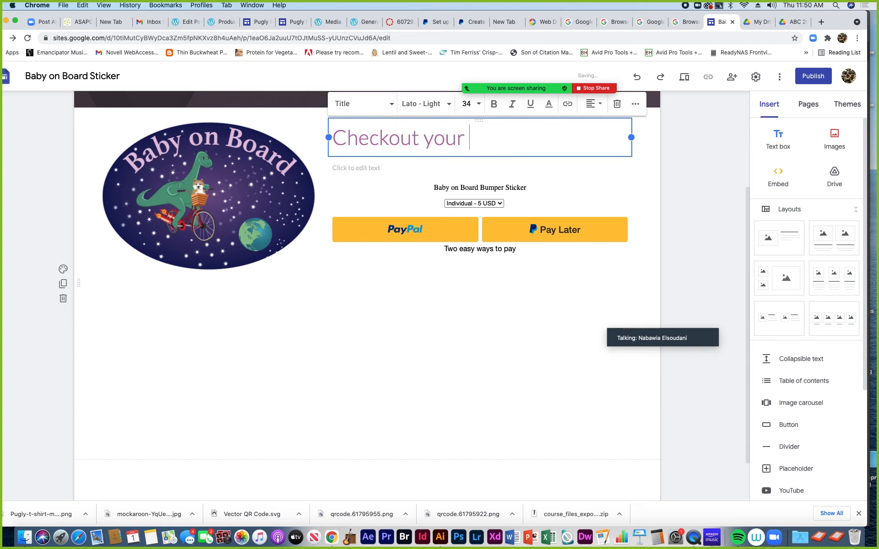
pyautogui.write(' Baby on ')
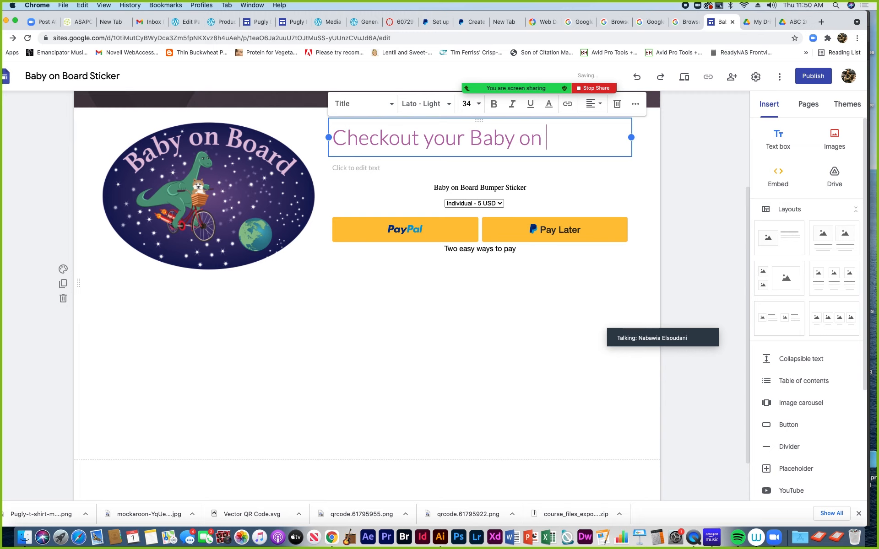
pyautogui.write('Board')
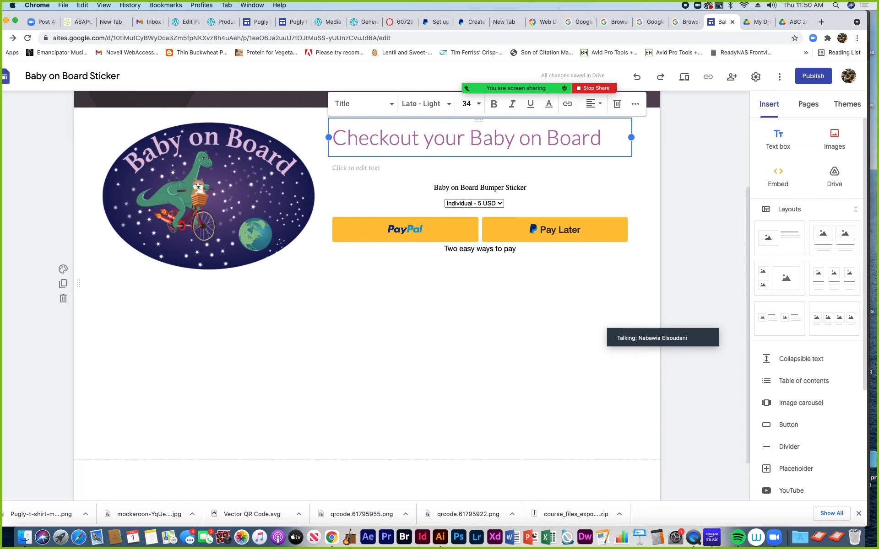
pyautogui.write(' Sticker')
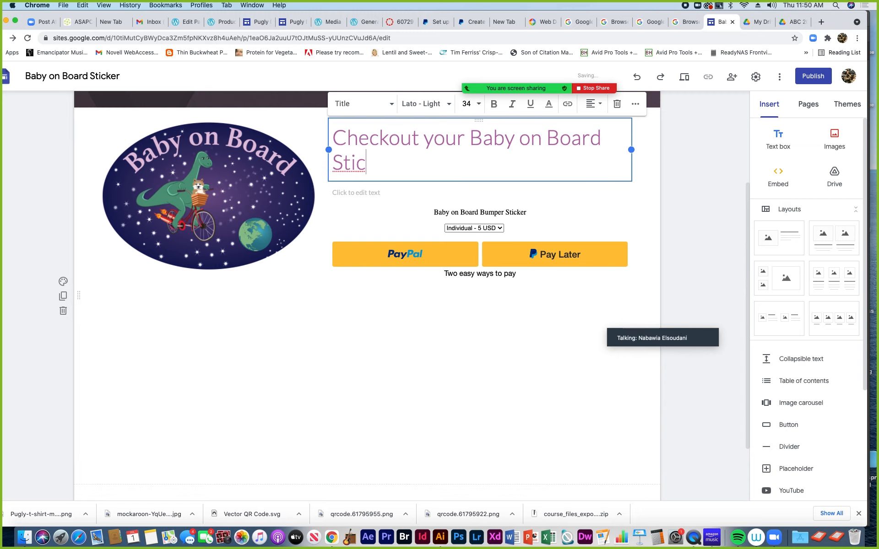
pyautogui.press('BackSpace')
pyautogui.press('BackSpace')
pyautogui.press('BackSpace')
pyautogui.press('BackSpace')
pyautogui.press('BackSpace')
pyautogui.press('BackSpace')
pyautogui.press('BackSpace')
pyautogui.press('BackSpace')
pyautogui.press('BackSpace')
pyautogui.press('BackSpace')
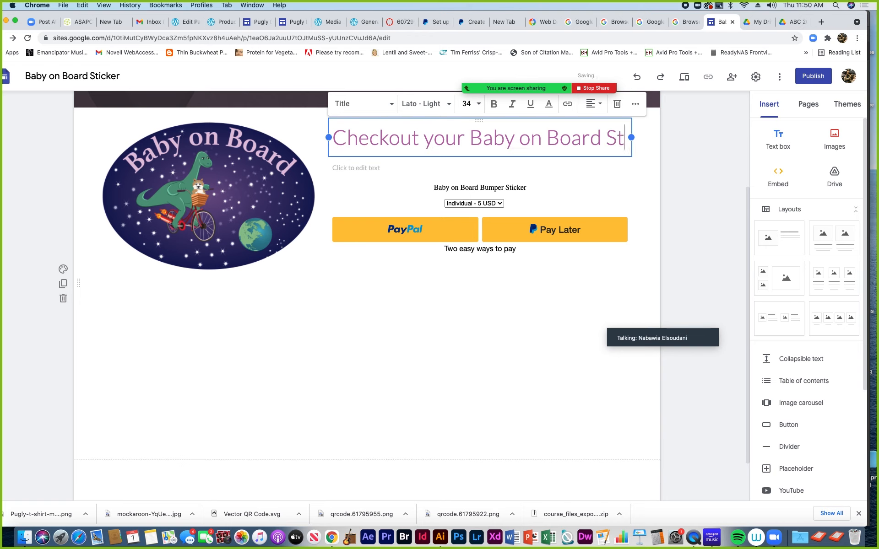
pyautogui.press('BackSpace')
pyautogui.press('BackSpace')
pyautogui.press('BackSpace')
pyautogui.press('BackSpace')
pyautogui.press('BackSpace')
pyautogui.press('BackSpace')
pyautogui.press('BackSpace')
pyautogui.press('BackSpace')
pyautogui.press('BackSpace')
pyautogui.press('BackSpace')
pyautogui.press('BackSpace')
pyautogui.press('BackSpace')
pyautogui.press('BackSpace')
pyautogui.press('BackSpace')
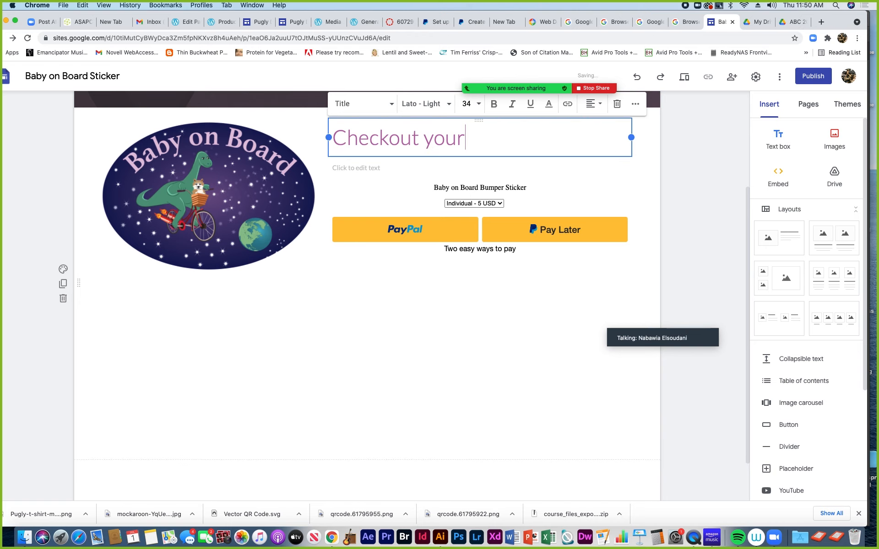
pyautogui.press('BackSpace')
pyautogui.press('BackSpace')
pyautogui.press('BackSpace')
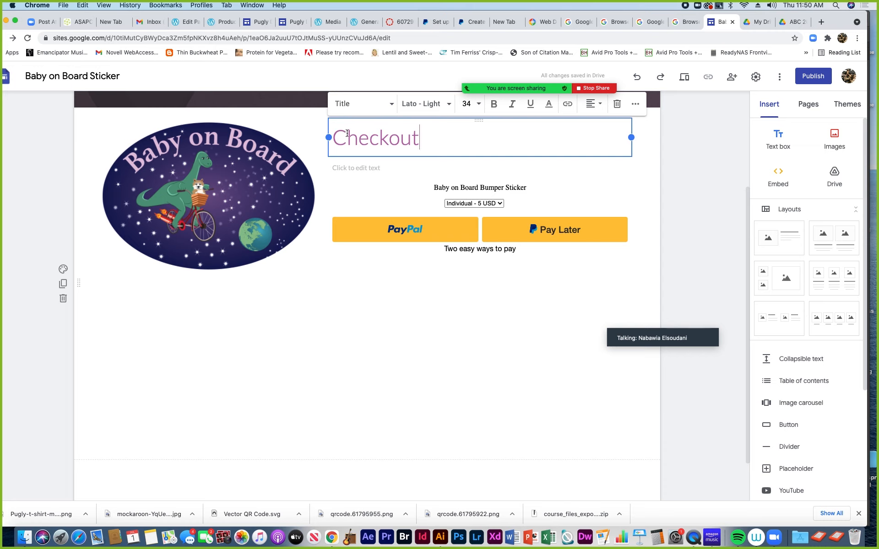
# Make the centered title read 'Welcome to Checkout' and deselect it
pyautogui.click(335, 135)
pyautogui.write('Welco')
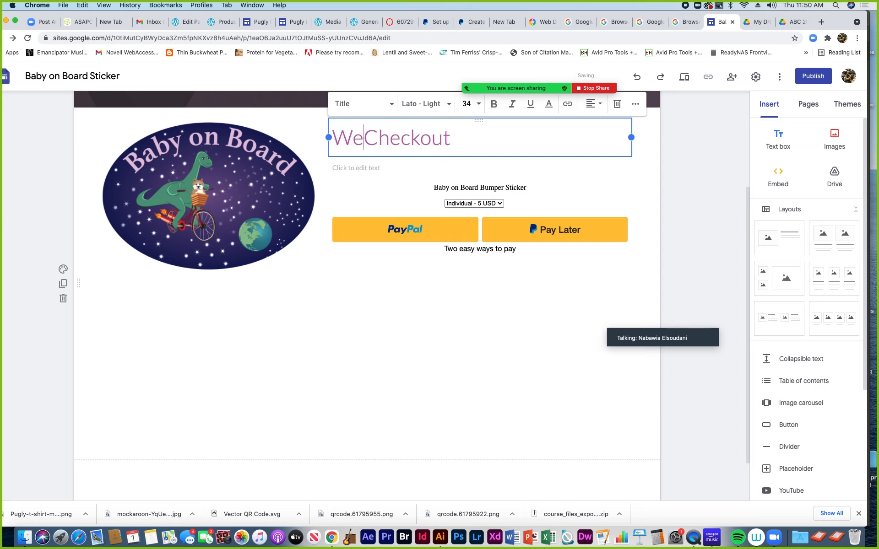
pyautogui.write('me')
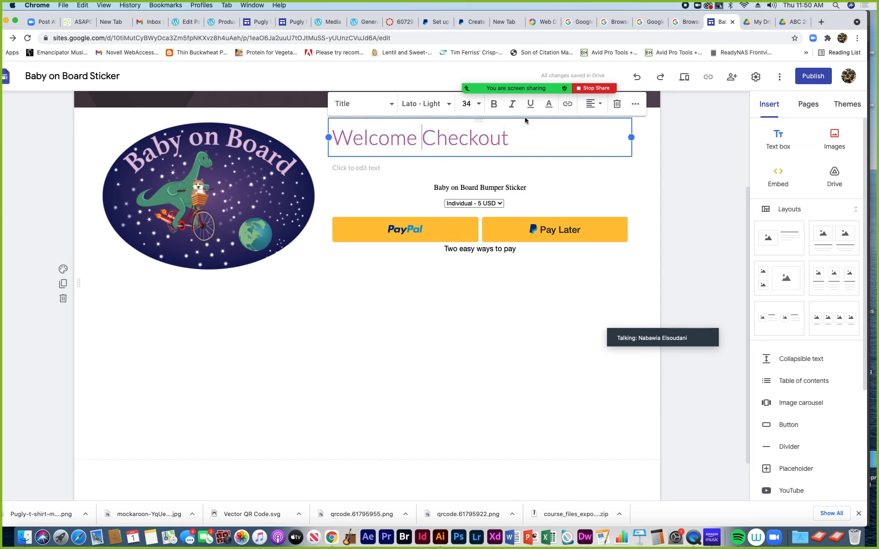
pyautogui.moveTo(505, 136); pyautogui.dragTo(339, 136)
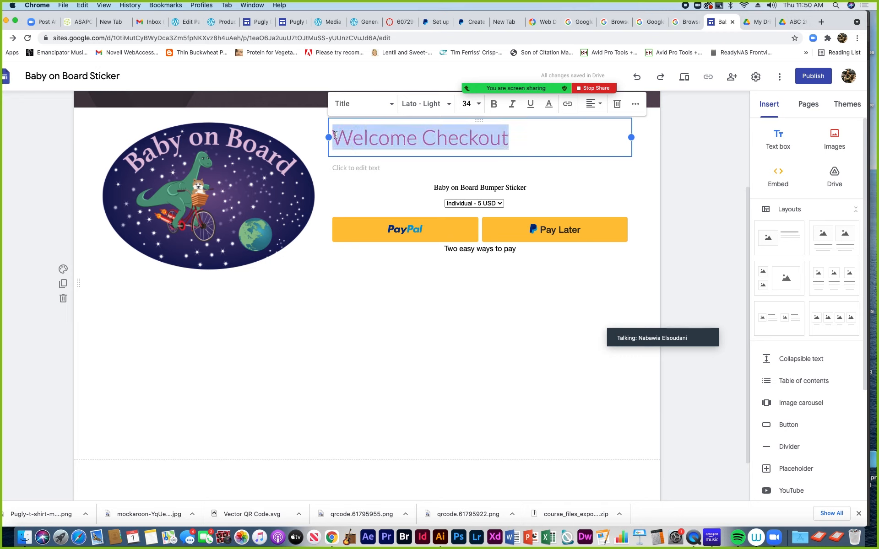
pyautogui.click(595, 103)
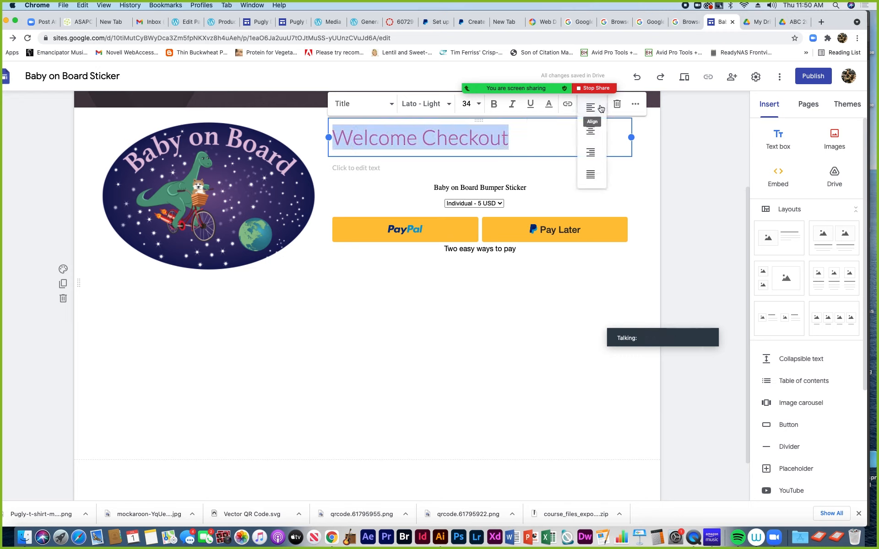
pyautogui.click(594, 132)
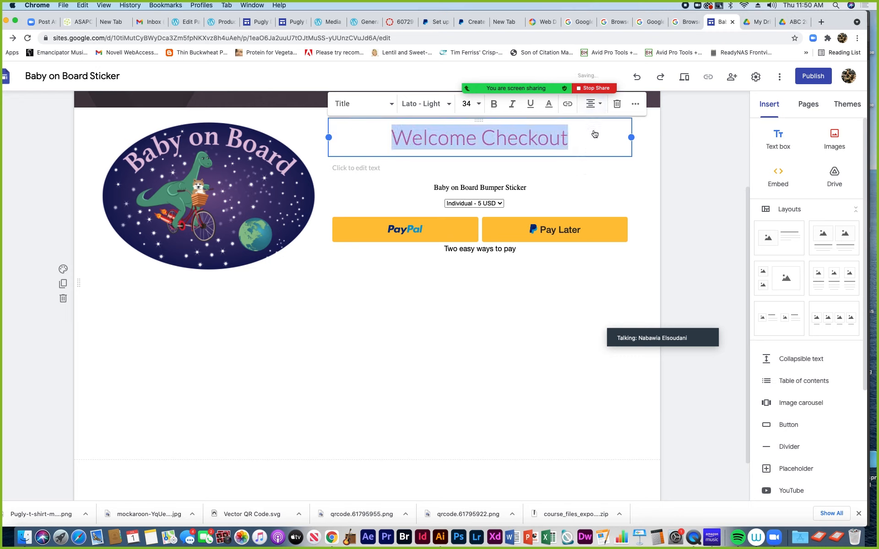
pyautogui.click(476, 146)
pyautogui.write('to')
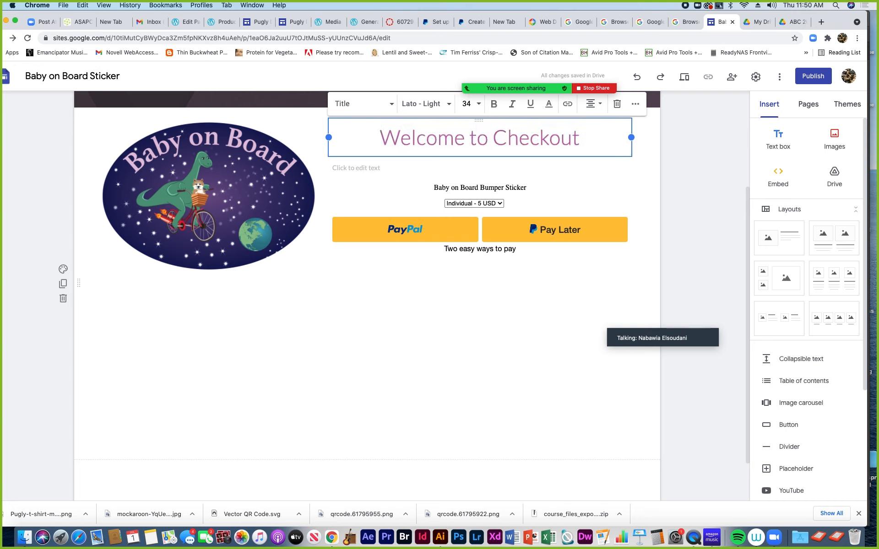
pyautogui.click(215, 353)
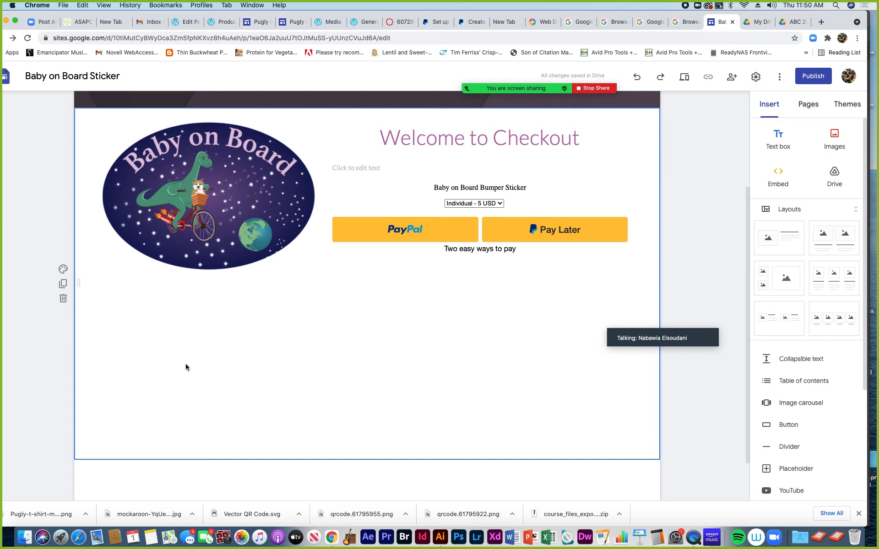
# Add a text box below the sticker image reading 'Continue Shopping at Bright Bloom Graphics'
pyautogui.doubleClick(212, 363)
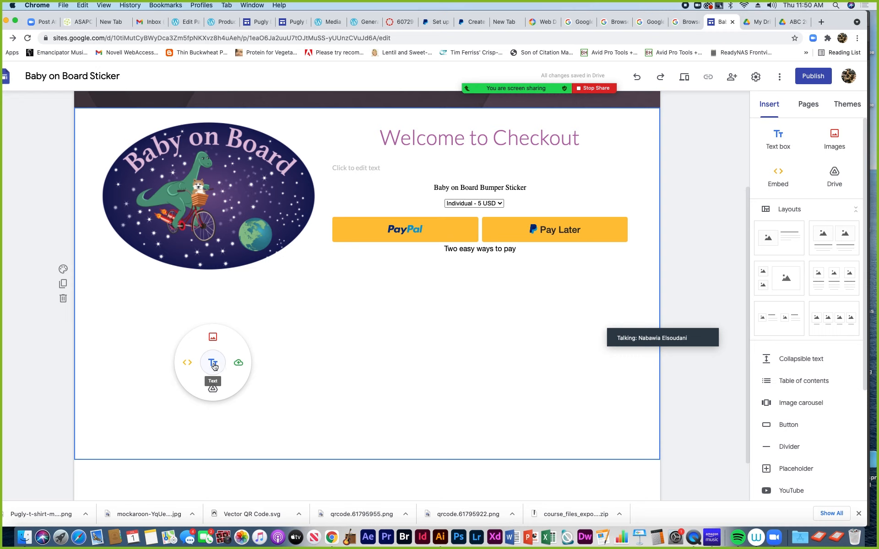
pyautogui.click(212, 363)
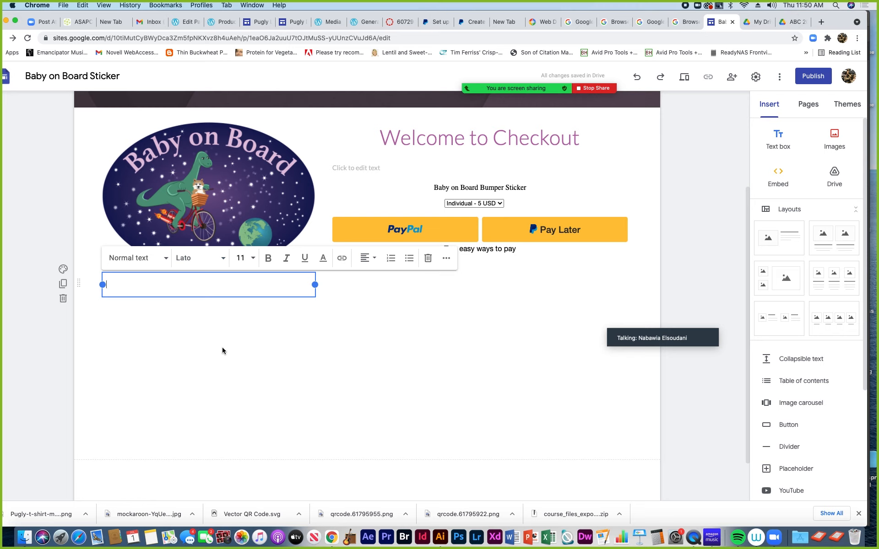
pyautogui.write('Continue Shopping at B')
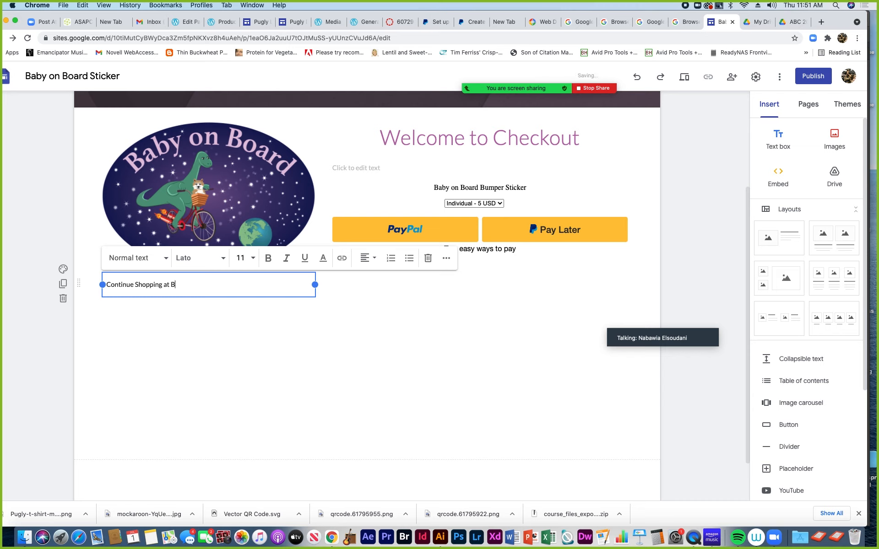
pyautogui.write('right Bloom Graphics')
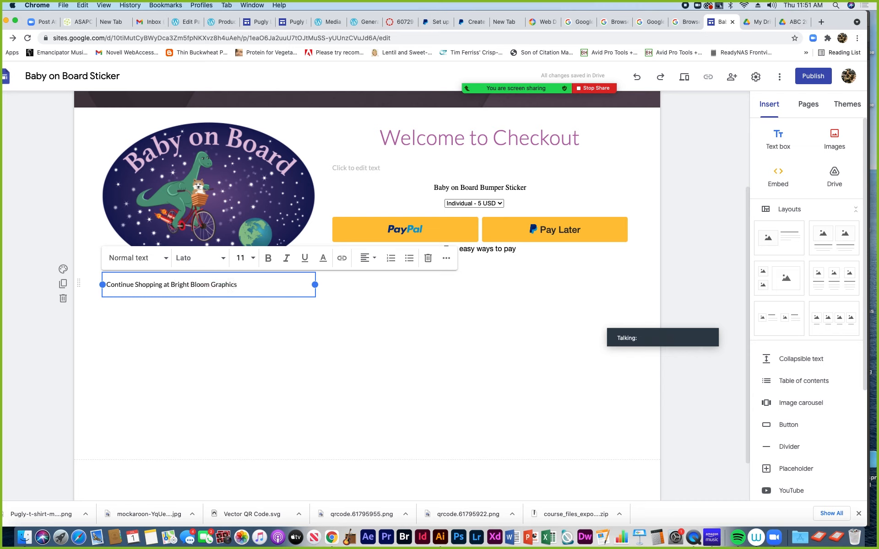
pyautogui.moveTo(235, 284); pyautogui.dragTo(106, 284)
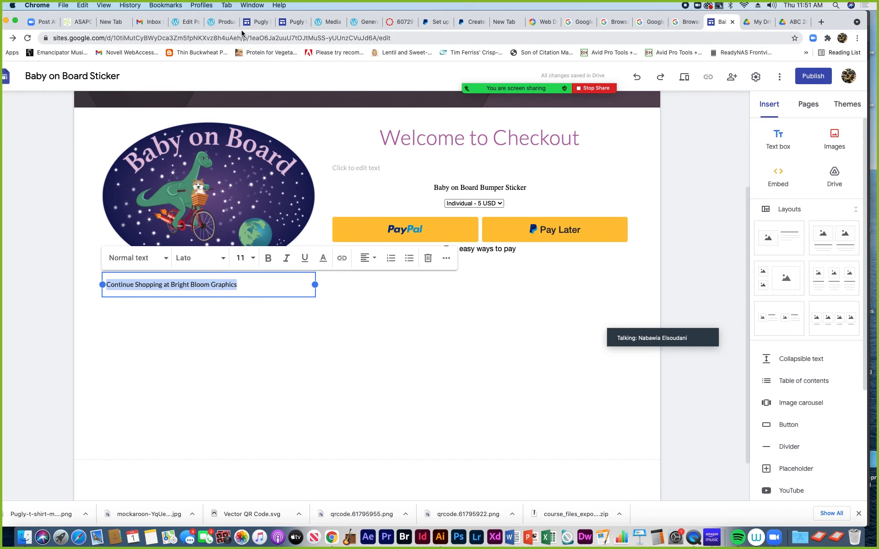
# Go to the WordPress Bright Bloom Graphics Products page and select its web address
pyautogui.click(217, 23)
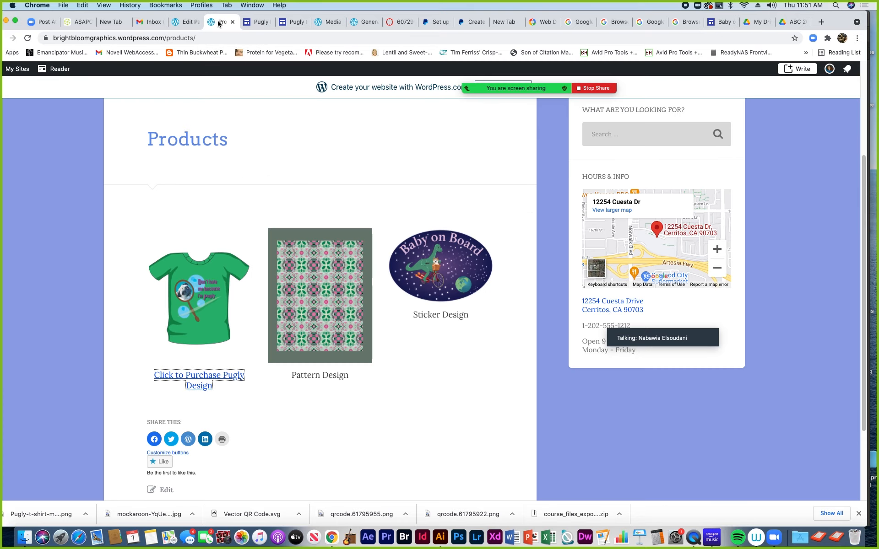
pyautogui.scroll(2, 209, 98)
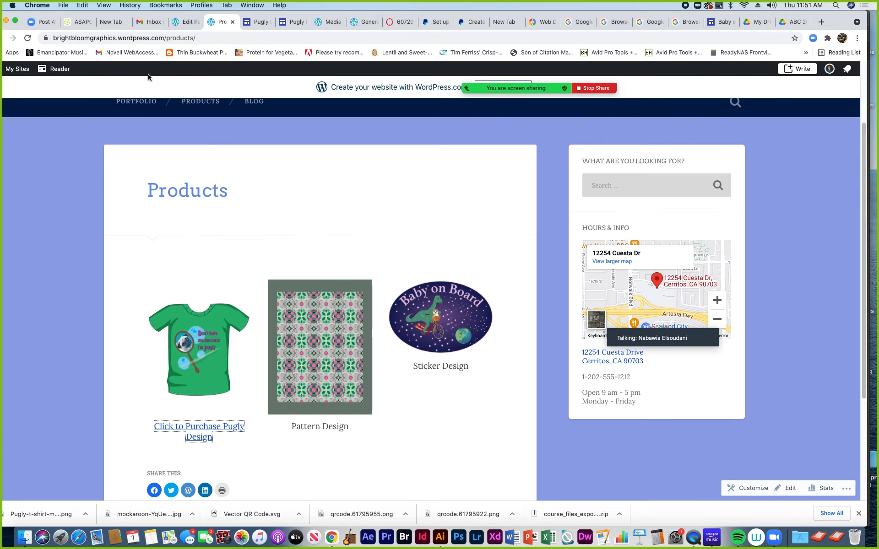
pyautogui.scroll(3, 197, 150)
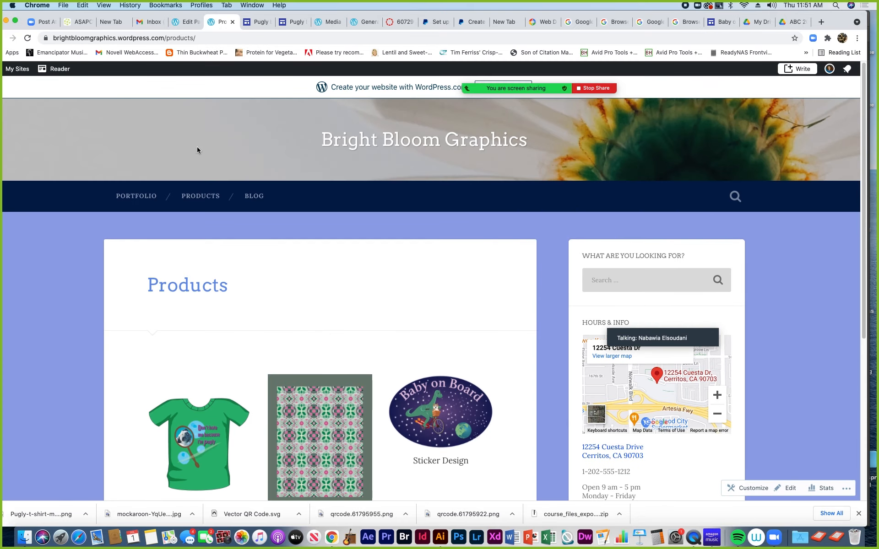
pyautogui.click(64, 39)
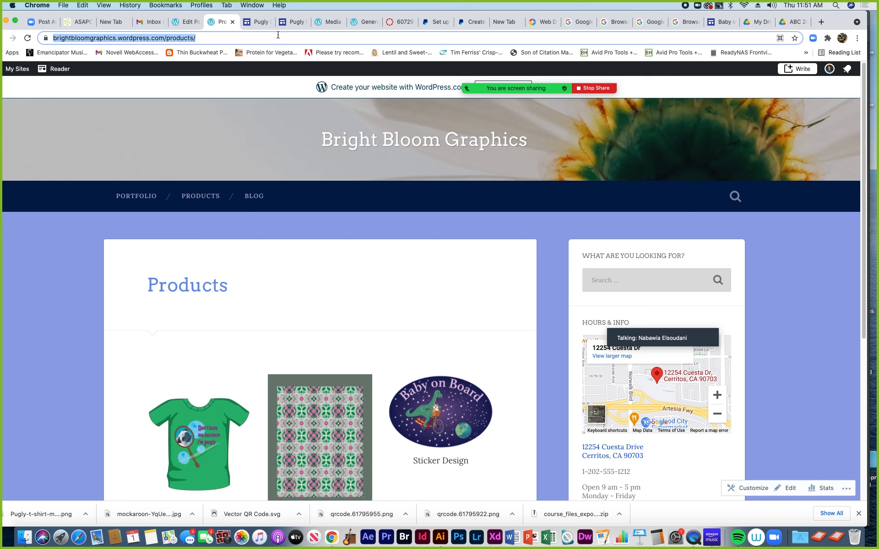
# Close the Pugly payment, media attachment, QR-code and Workspace Marketplace tabs, glancing at the PayPal tabs
pyautogui.click(256, 23)
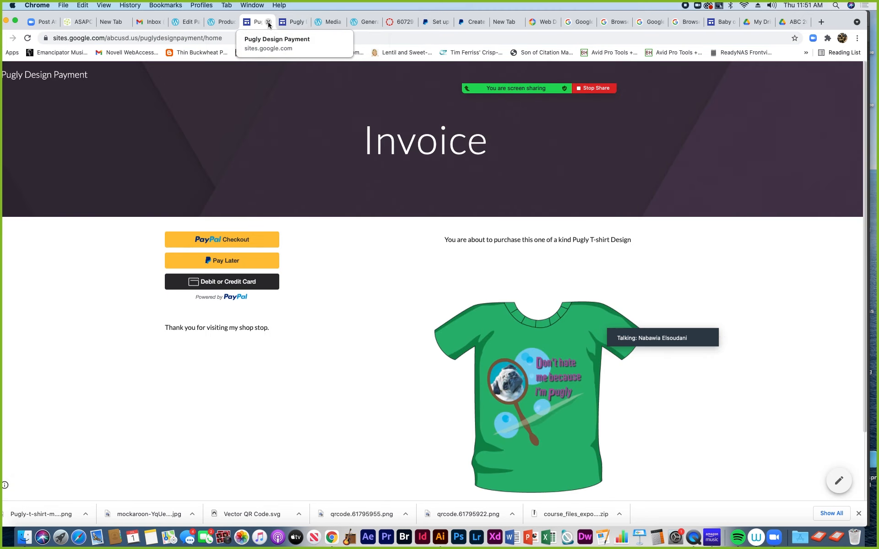
pyautogui.click(268, 23)
pyautogui.click(269, 22)
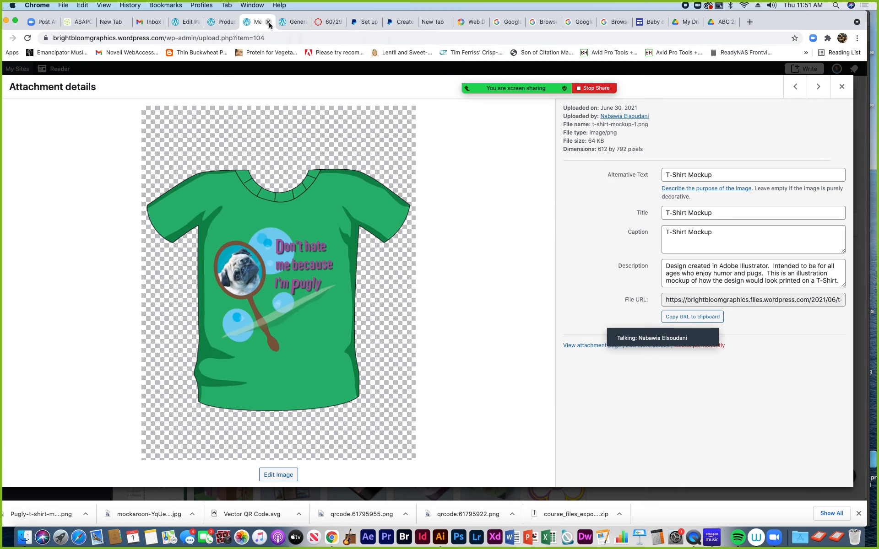
pyautogui.click(268, 22)
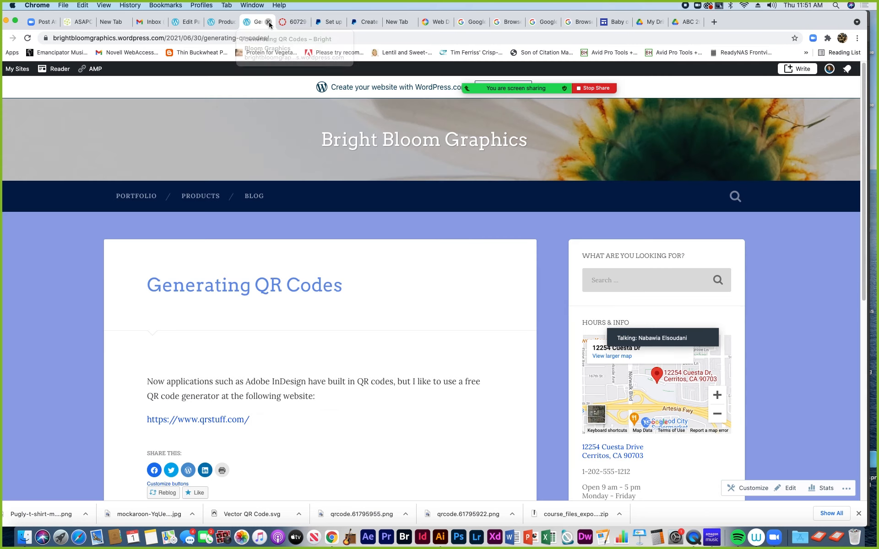
pyautogui.click(269, 22)
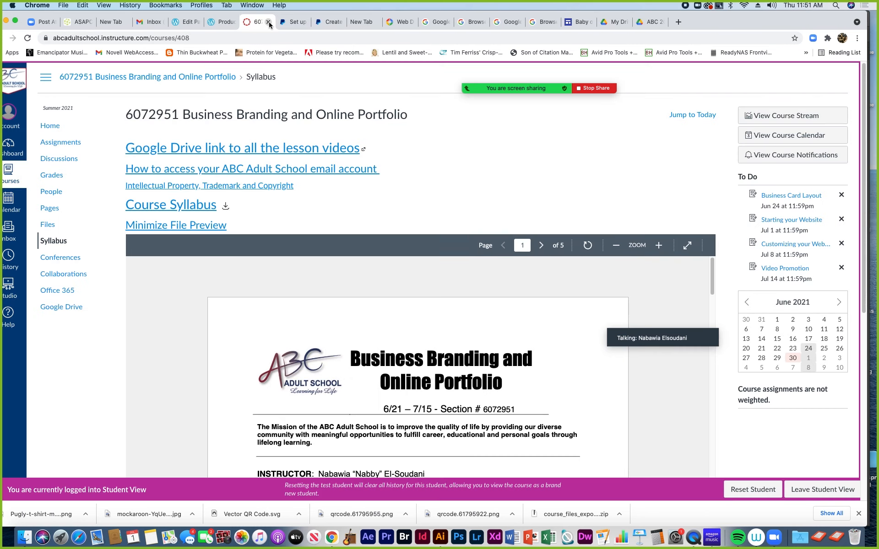
pyautogui.click(297, 23)
pyautogui.click(331, 23)
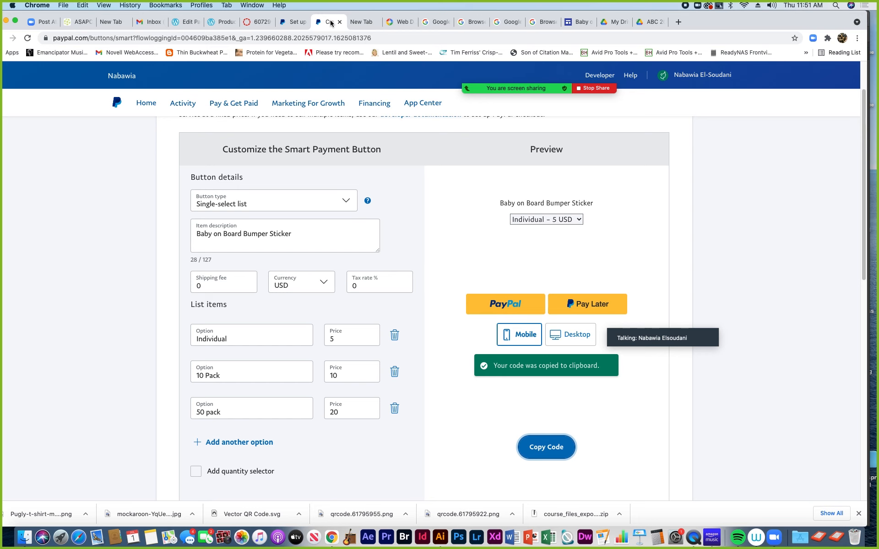
pyautogui.click(361, 21)
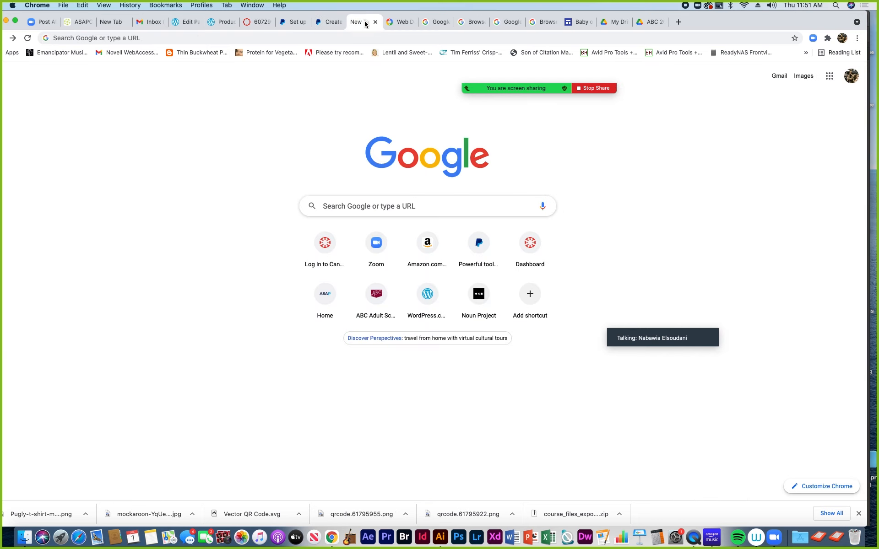
pyautogui.click(404, 24)
pyautogui.click(410, 22)
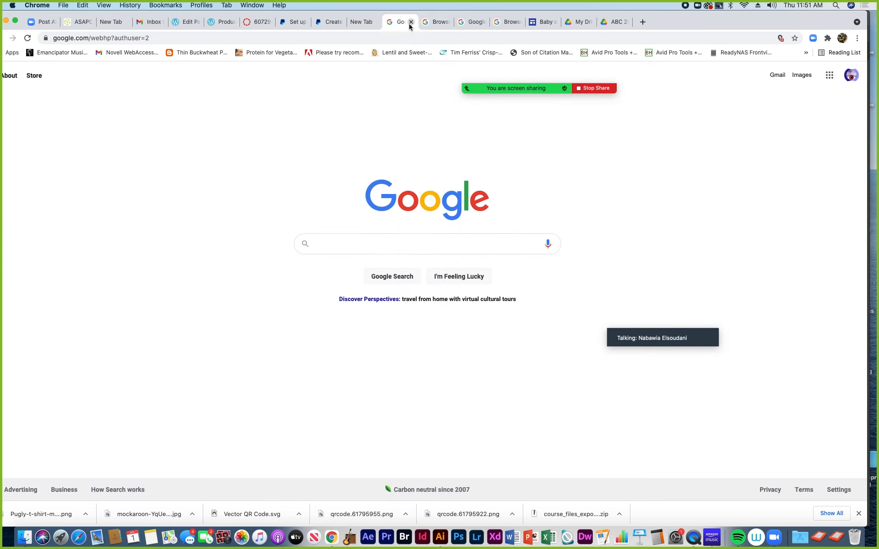
# Link 'Continue Shopping at Bright Bloom Graphics' to the copied WordPress Products page URL
pyautogui.click(544, 23)
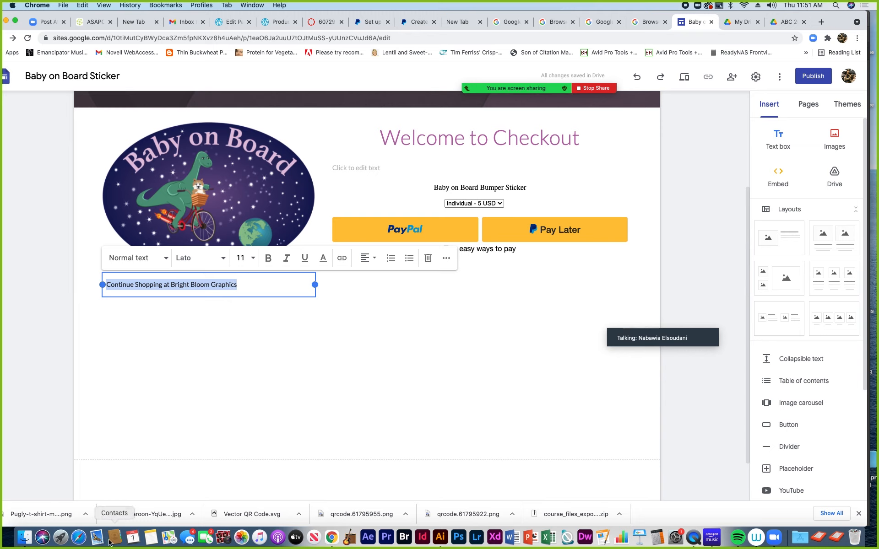
pyautogui.click(342, 259)
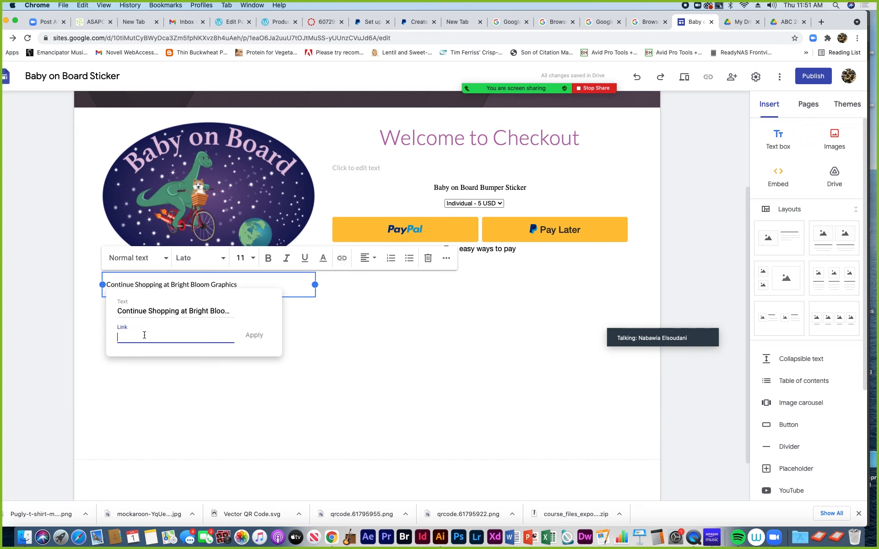
pyautogui.press('super+v')
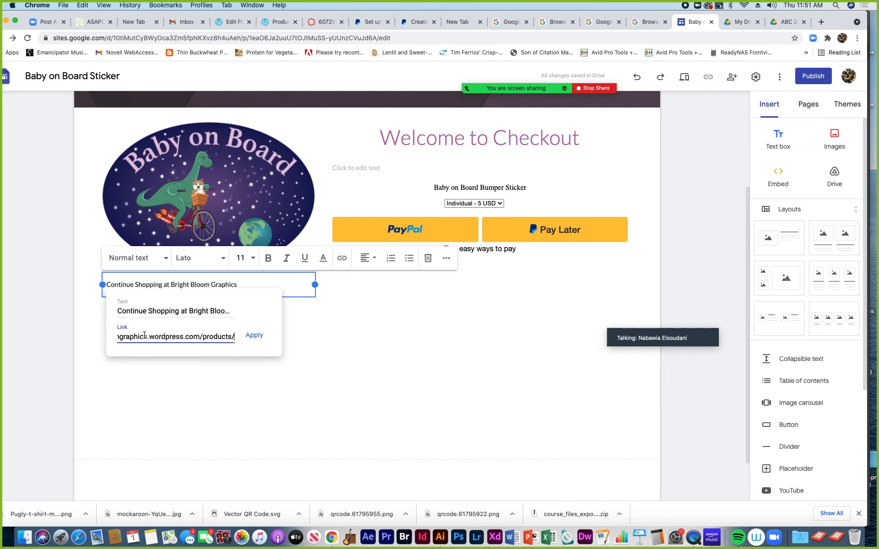
pyautogui.click(251, 337)
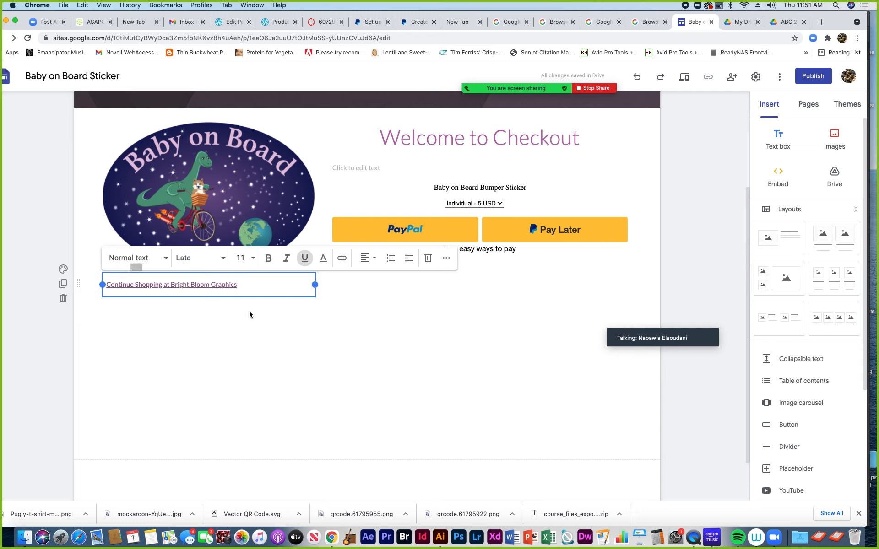
# Publish the Baby on Board Sticker site at the baby-on-board-sticker web address
pyautogui.click(808, 78)
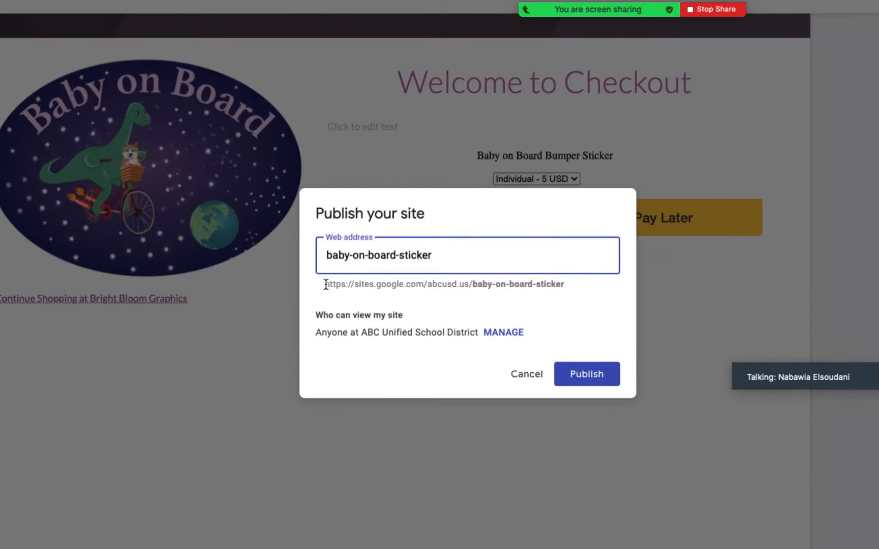
pyautogui.moveTo(325, 284); pyautogui.dragTo(564, 284)
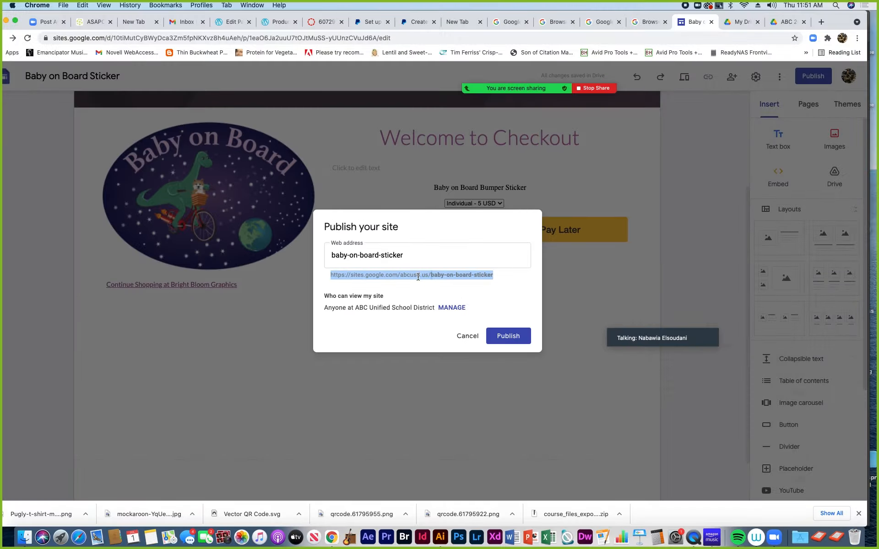
pyautogui.click(507, 337)
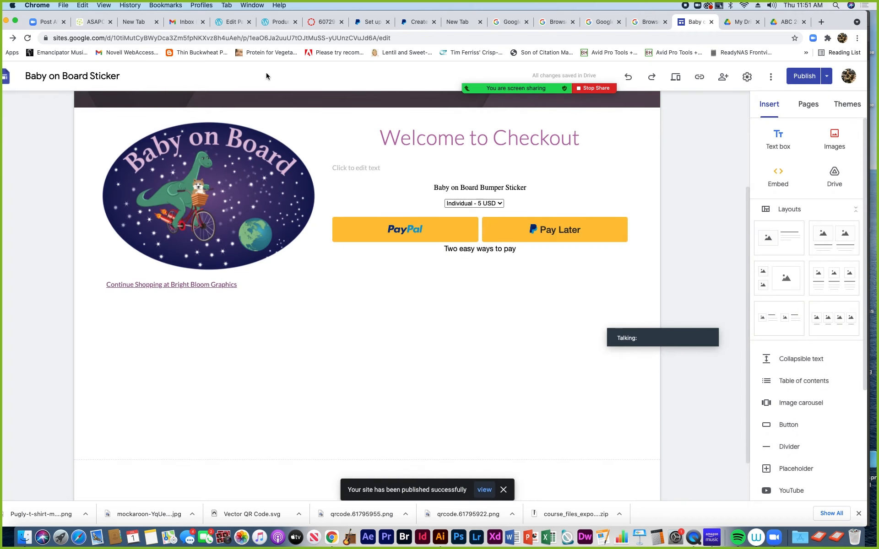
# Change the sticker caption from 'Sticker Design' to 'Click to Purchase Sticker' and select it
pyautogui.click(226, 23)
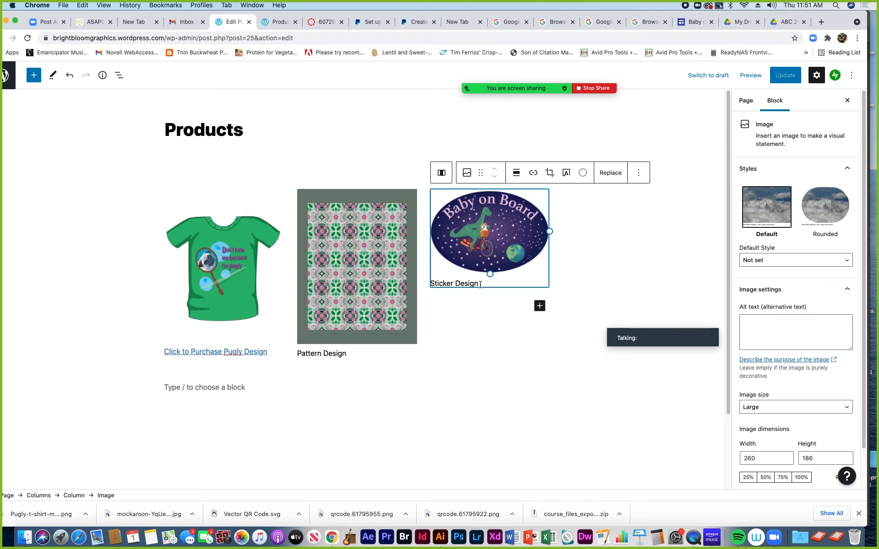
pyautogui.moveTo(479, 284); pyautogui.dragTo(431, 284)
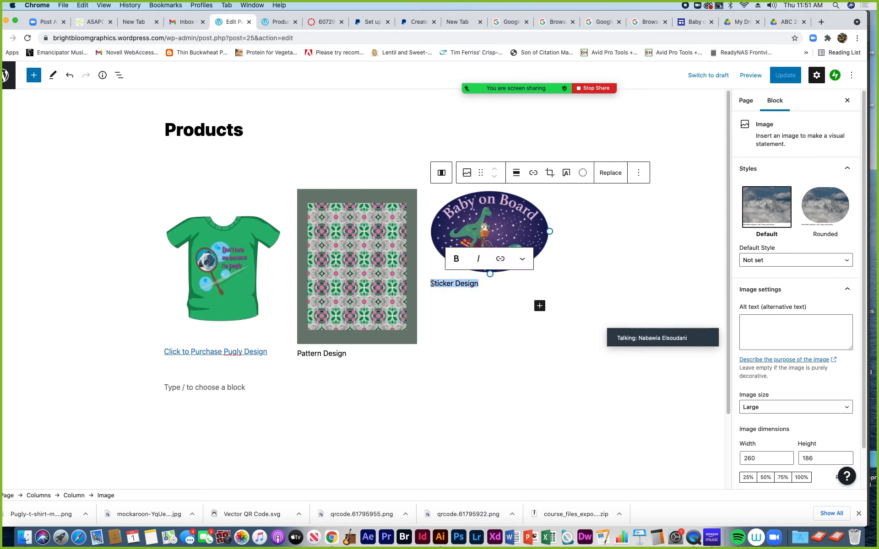
pyautogui.click(432, 283)
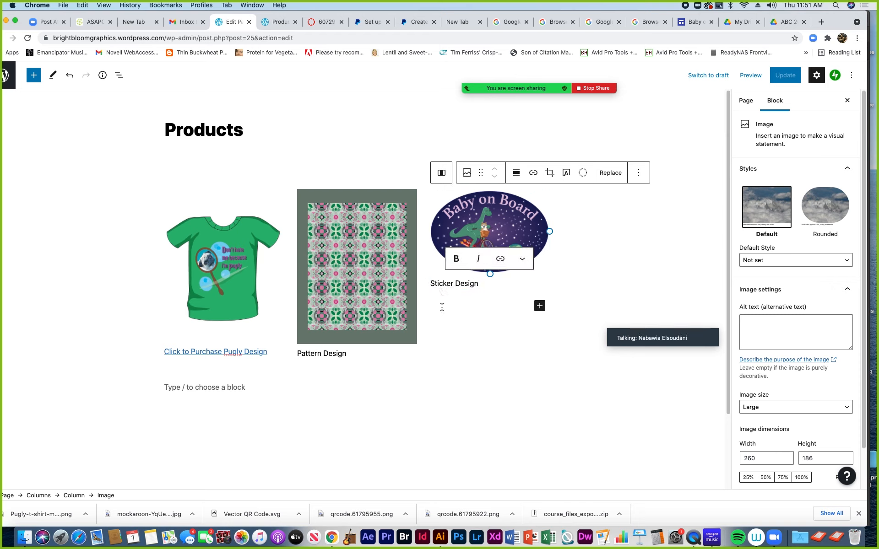
pyautogui.write('Click to ')
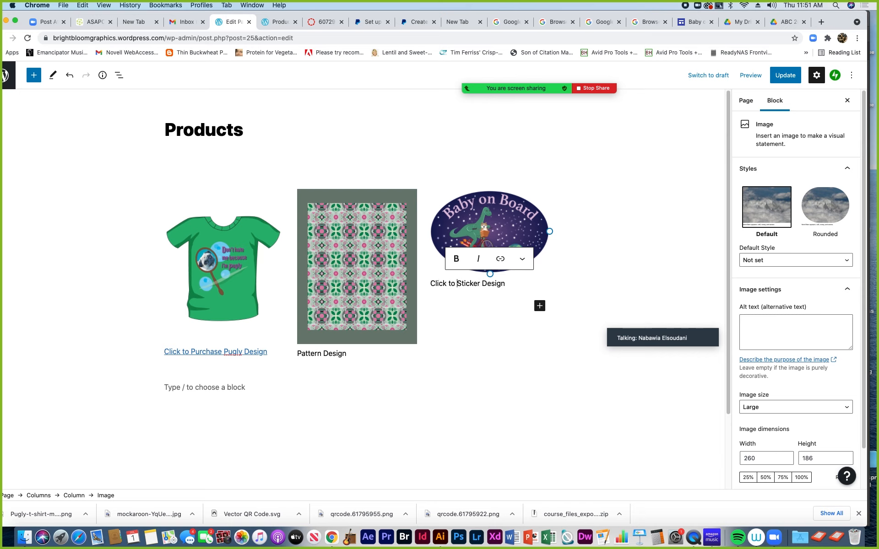
pyautogui.write('Purchase')
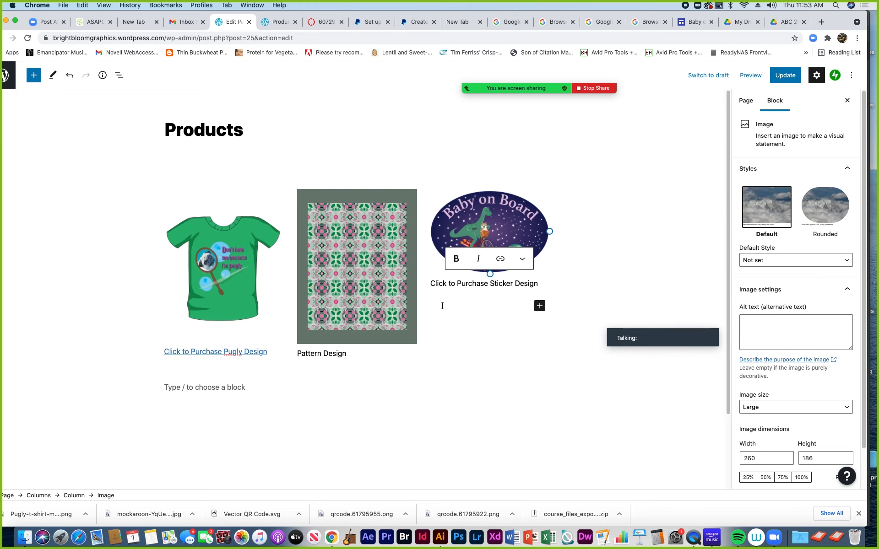
pyautogui.moveTo(432, 282); pyautogui.dragTo(540, 285)
pyautogui.press('BackSpace')
pyautogui.moveTo(513, 283); pyautogui.dragTo(432, 283)
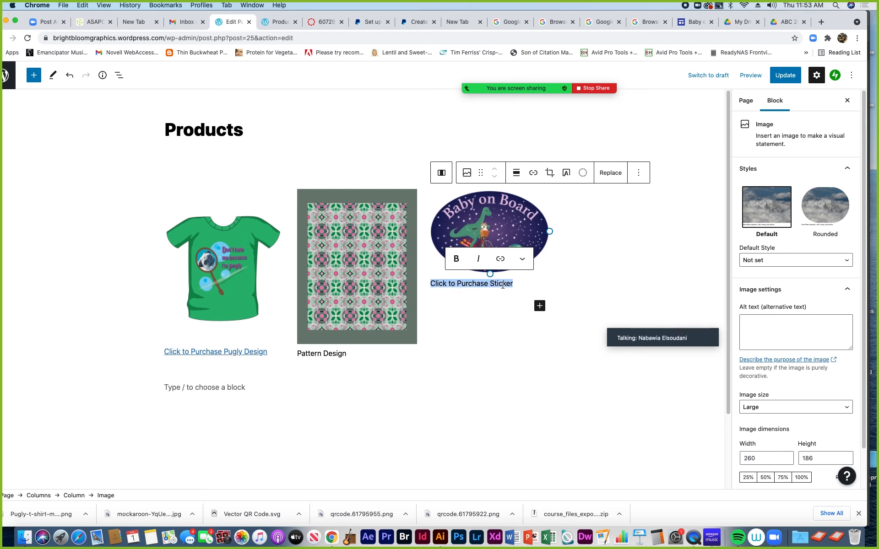
pyautogui.click(523, 260)
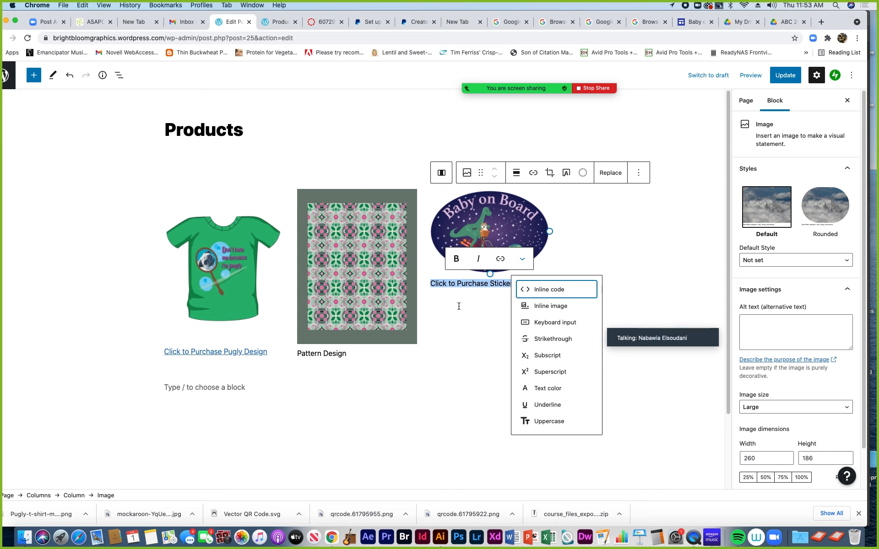
pyautogui.click(455, 282)
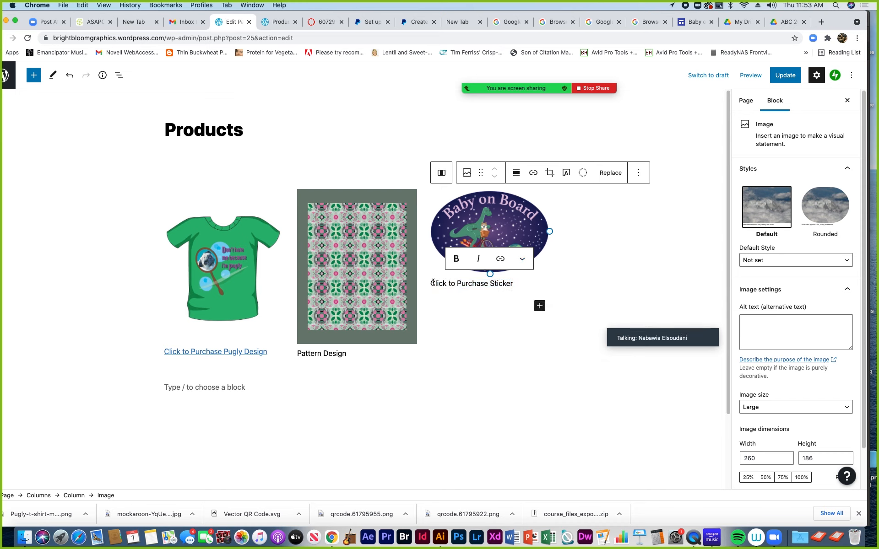
pyautogui.moveTo(432, 283); pyautogui.dragTo(525, 285)
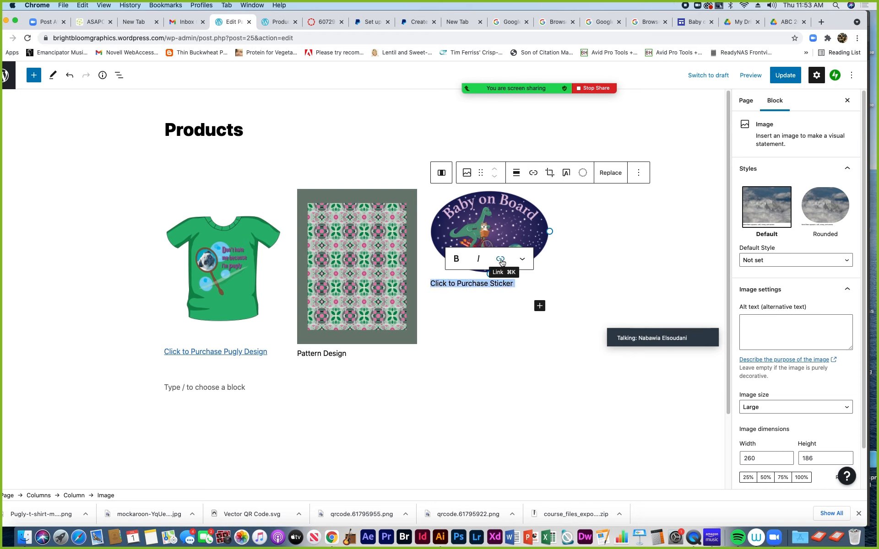
# Link the caption to the Google Sites sticker page URL, opening in a new tab
pyautogui.click(501, 260)
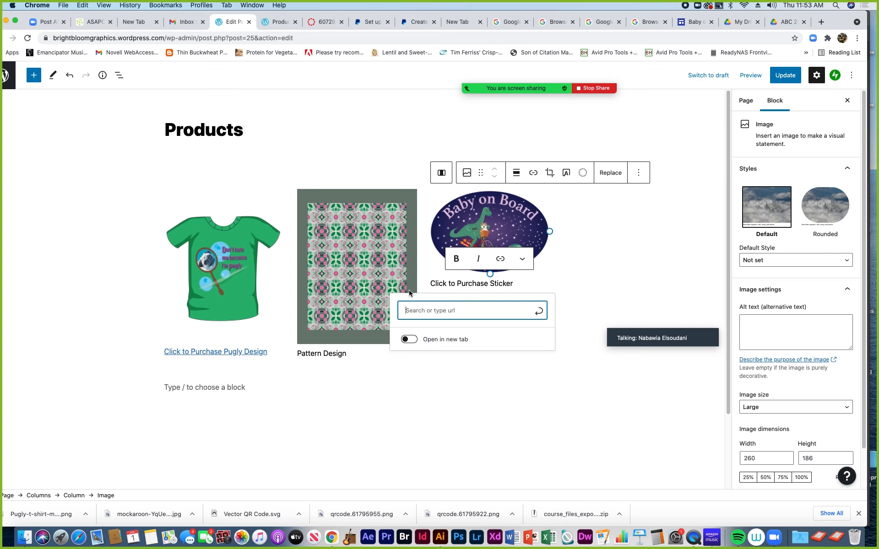
pyautogui.press('super+v')
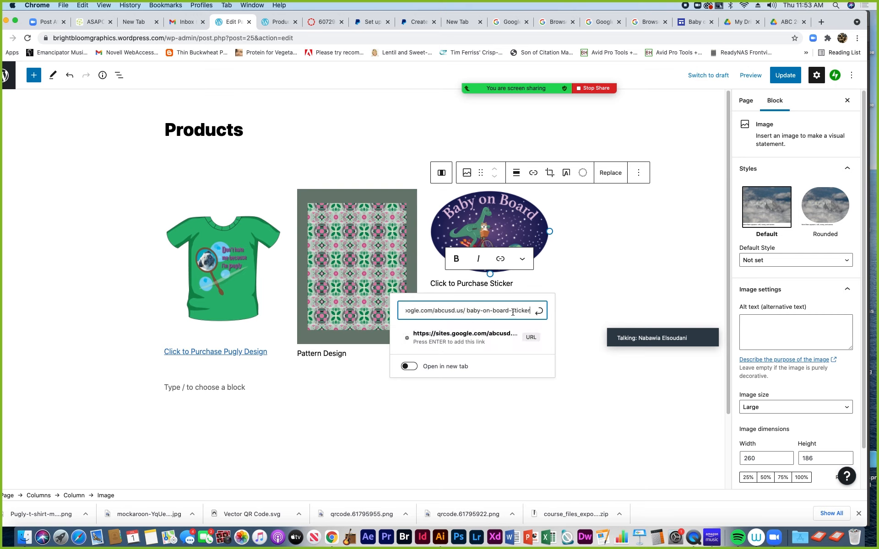
pyautogui.click(540, 313)
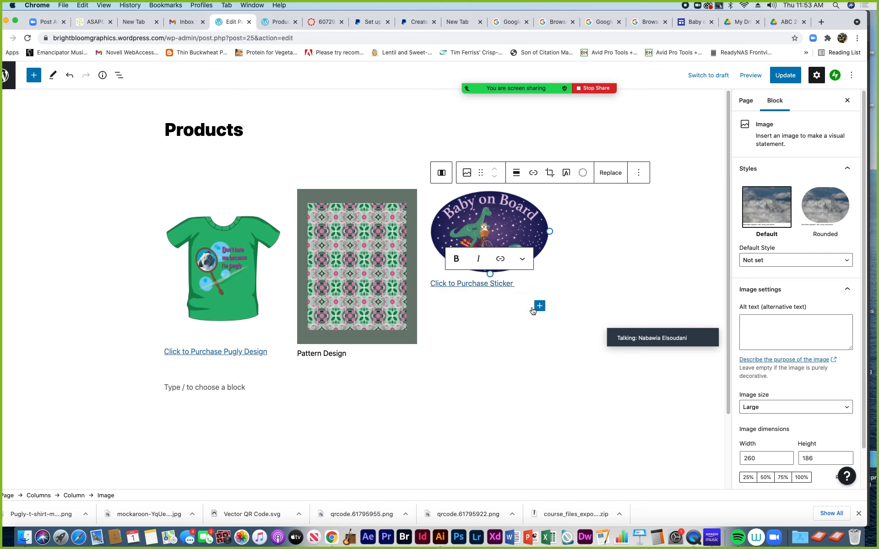
pyautogui.click(495, 284)
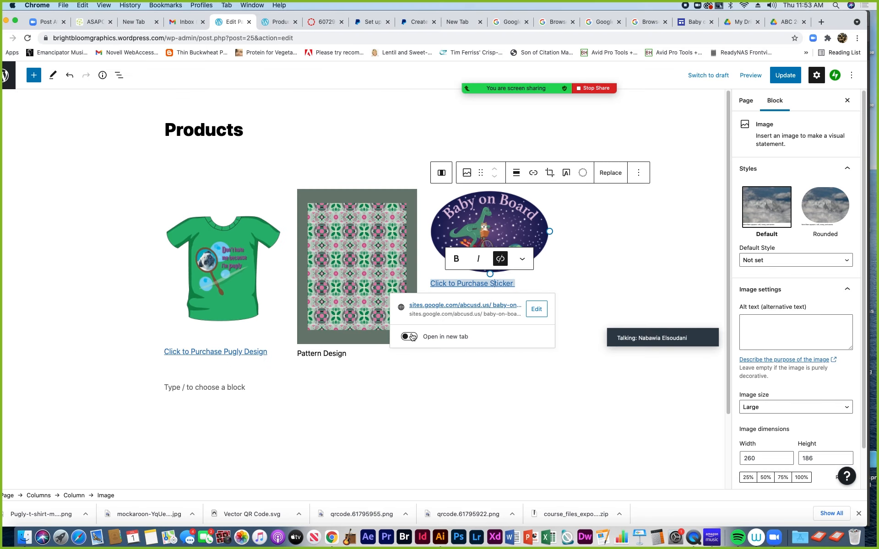
pyautogui.click(408, 333)
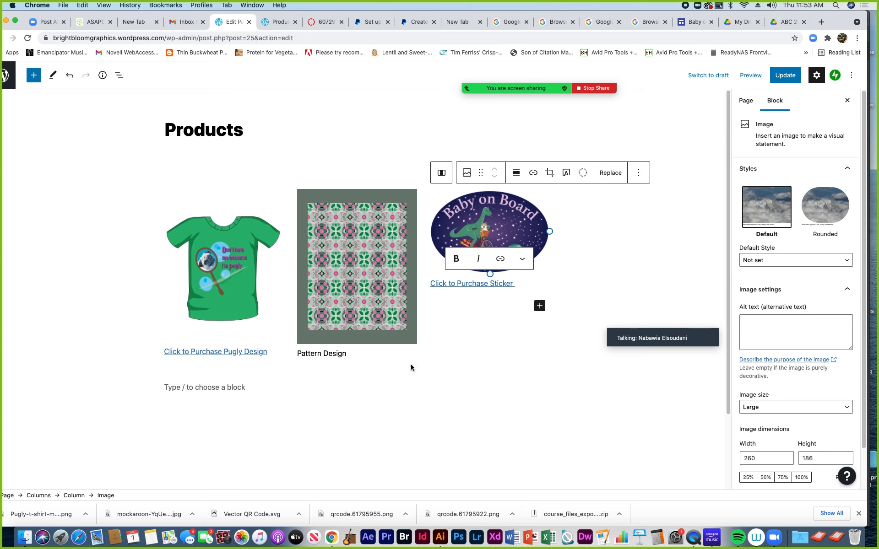
# Check the product images and columns, then update the Products page
pyautogui.click(349, 353)
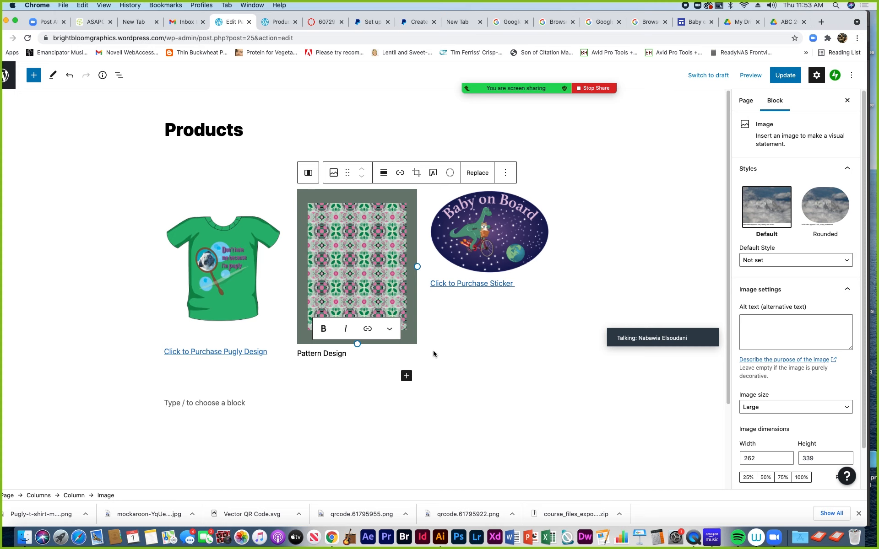
pyautogui.click(477, 325)
pyautogui.click(346, 302)
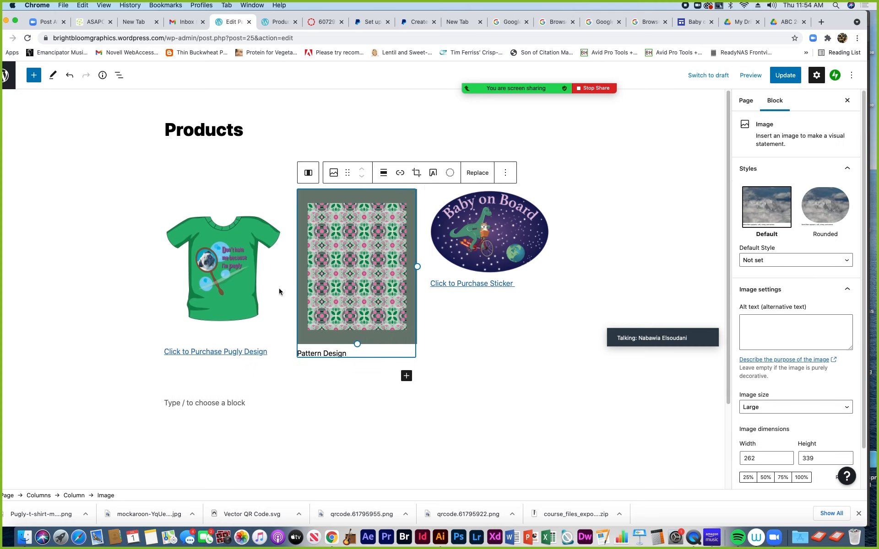
pyautogui.click(250, 285)
pyautogui.click(348, 287)
pyautogui.click(479, 252)
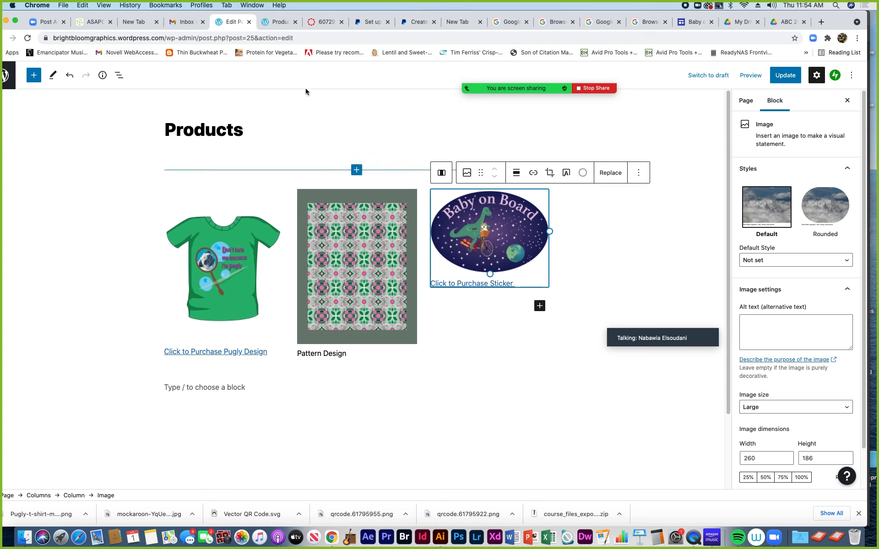
pyautogui.click(785, 75)
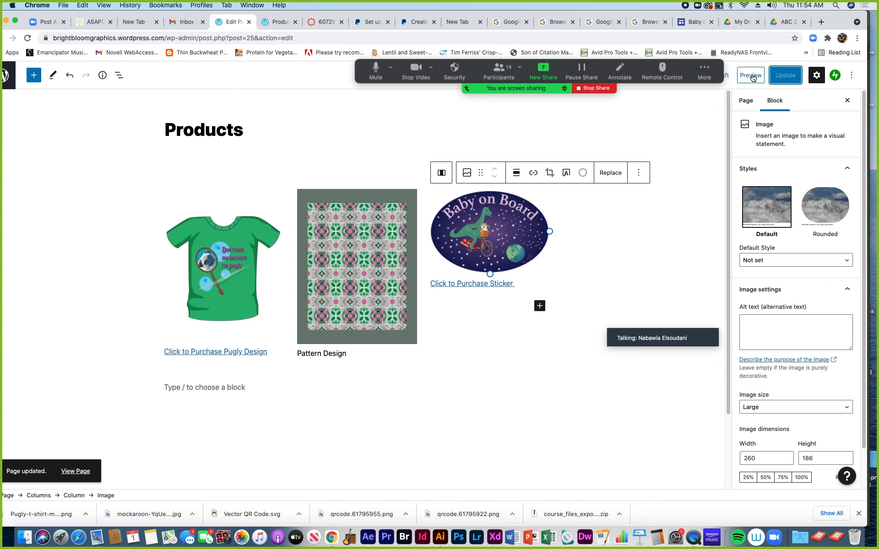
# Preview the Products page, find the sticker link leads to a 404, then return to the Google Sites editor
pyautogui.click(753, 79)
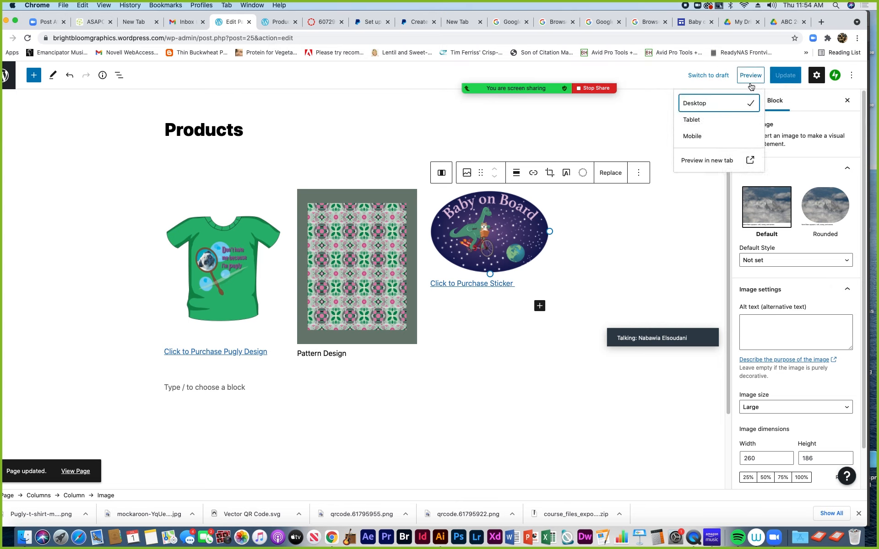
pyautogui.click(716, 165)
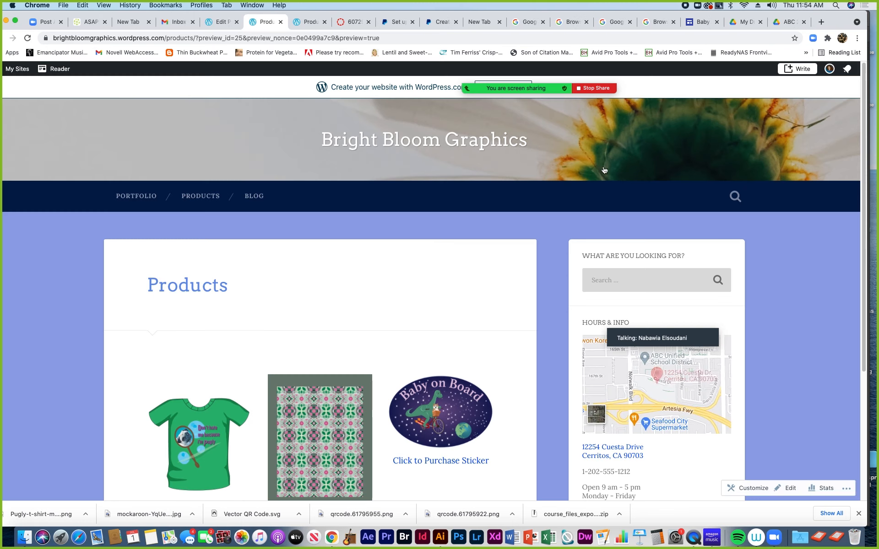
pyautogui.scroll(-5, 353, 290)
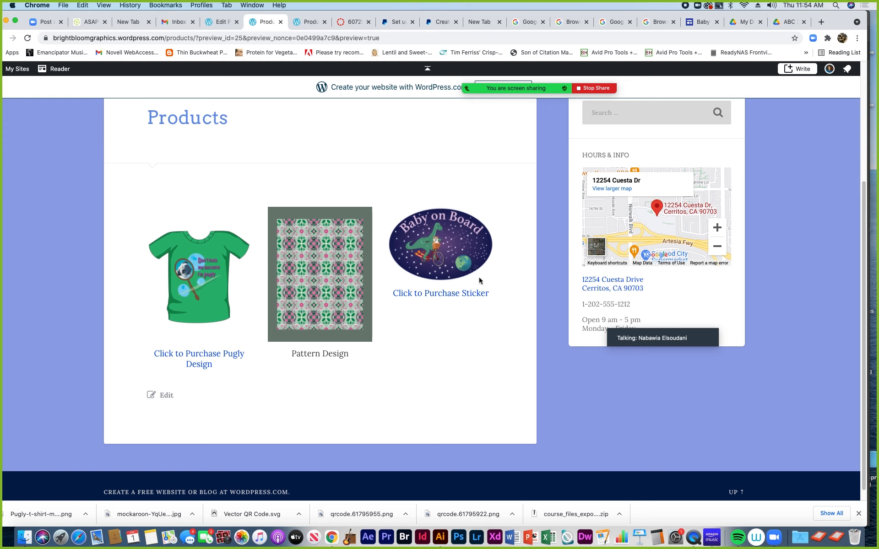
pyautogui.click(428, 295)
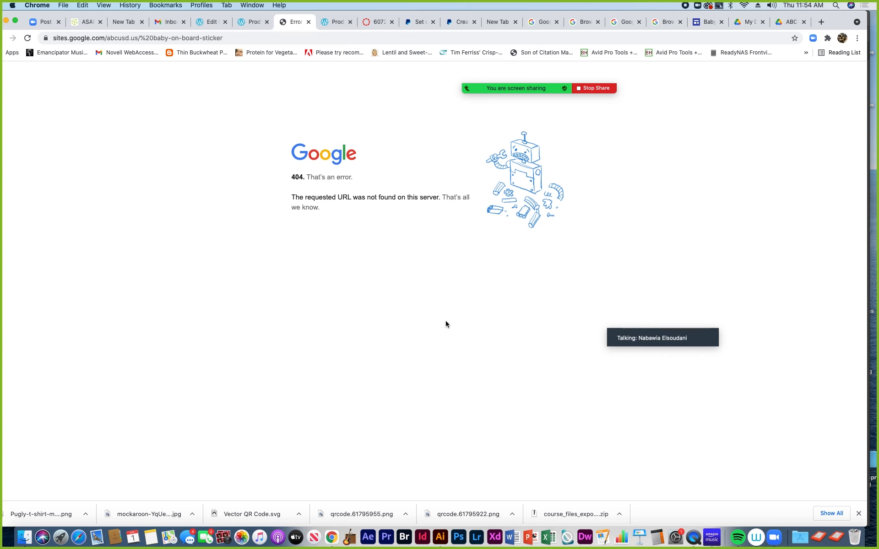
pyautogui.click(309, 21)
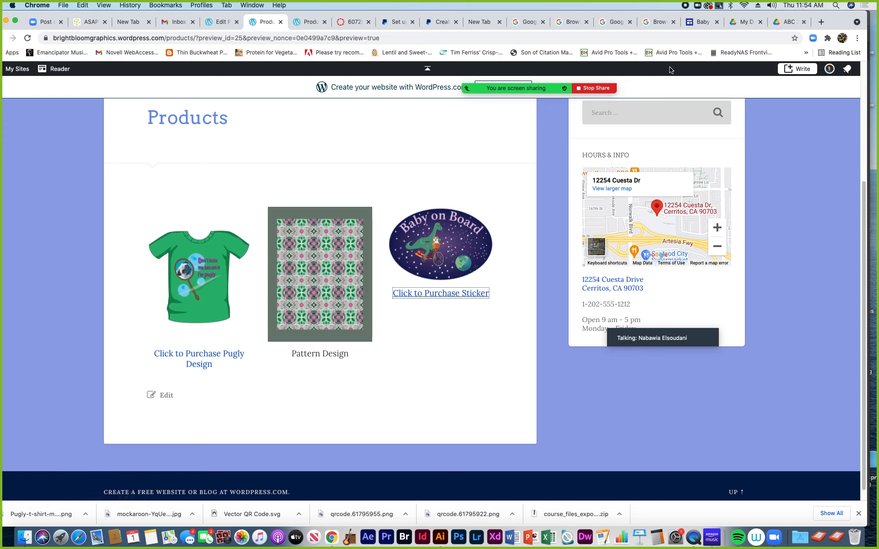
pyautogui.click(701, 22)
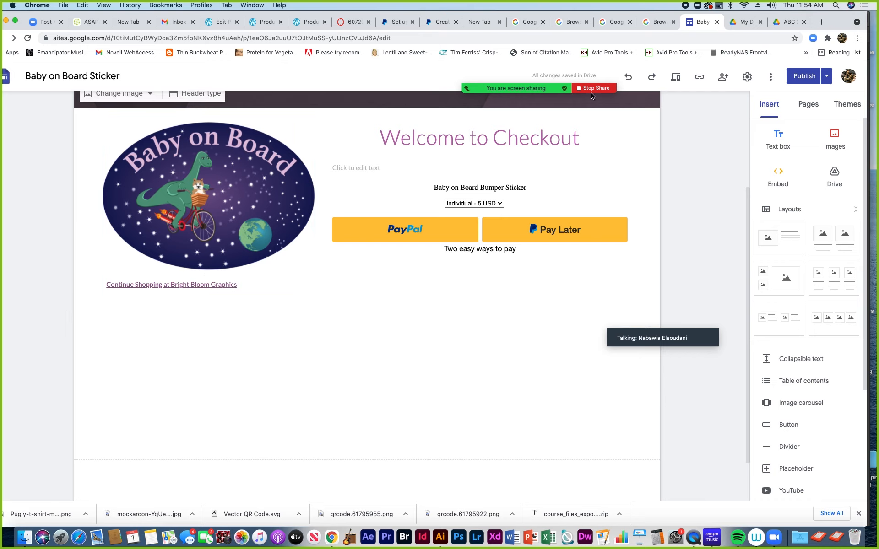
# Try publishing the Baby on Board Sticker site, confirm no unpublished changes, and show the Publish dropdown options
pyautogui.click(804, 76)
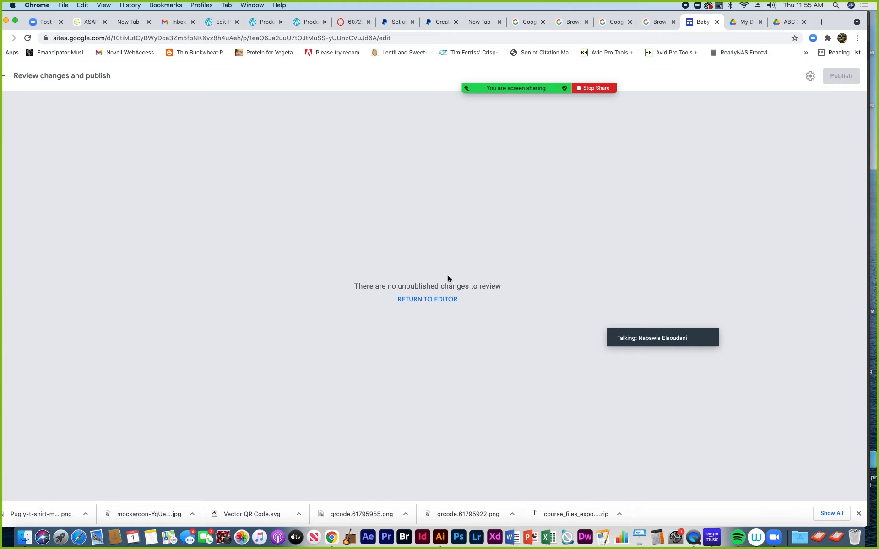
pyautogui.click(434, 300)
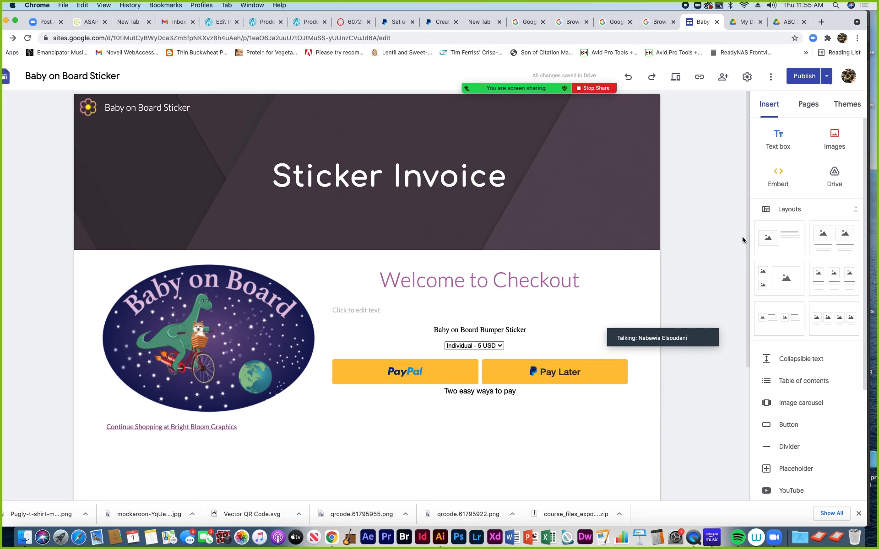
pyautogui.click(827, 78)
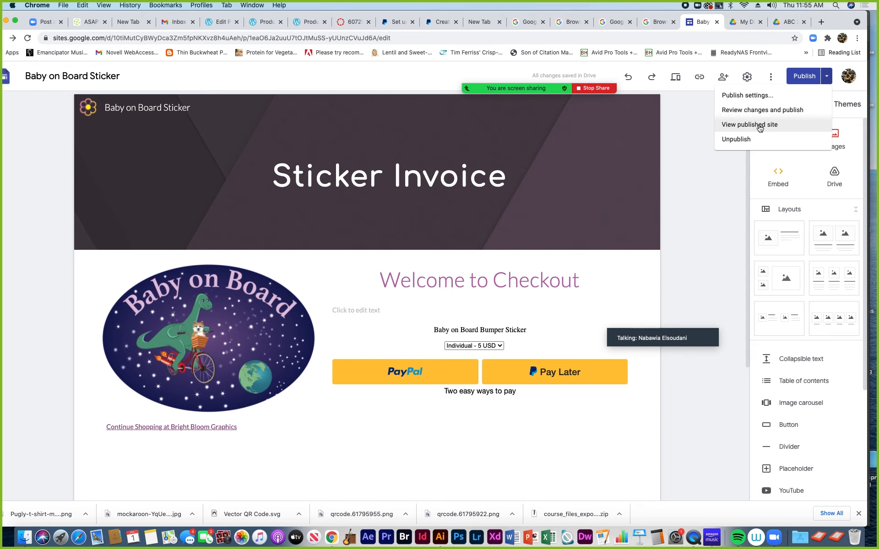
# Open the published sticker site and copy its baby-on-board-sticker/home web address
pyautogui.click(760, 126)
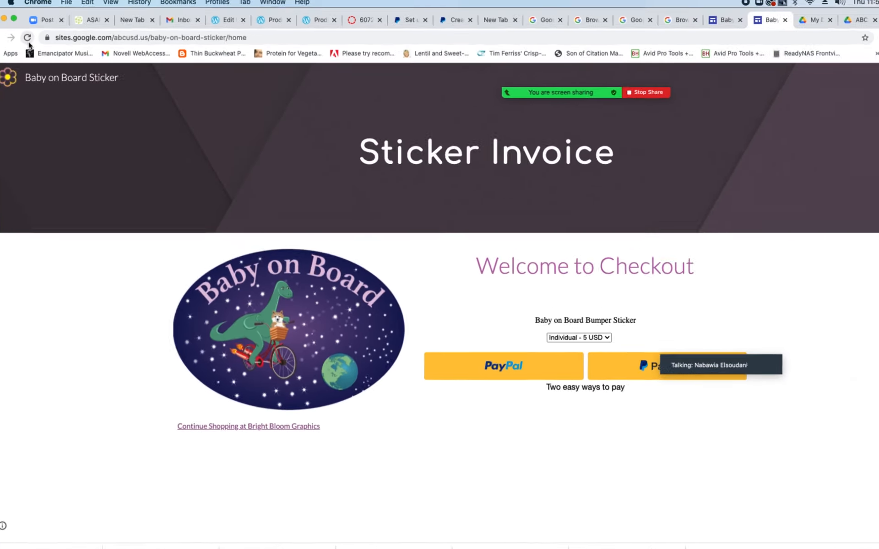
pyautogui.click(67, 38)
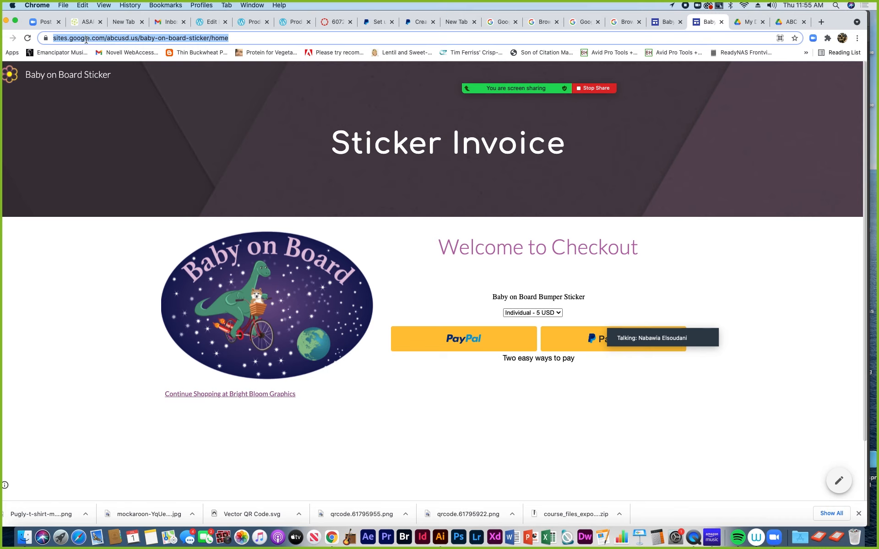
pyautogui.click(83, 6)
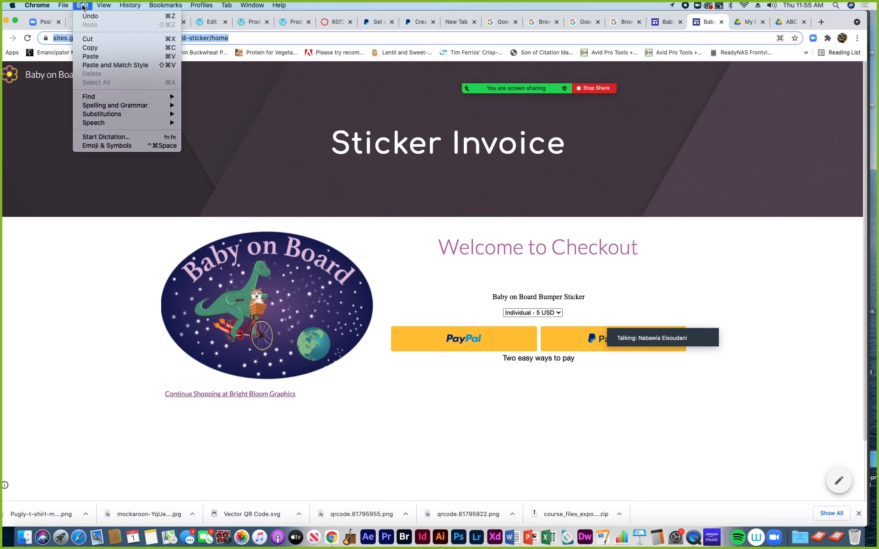
pyautogui.click(105, 48)
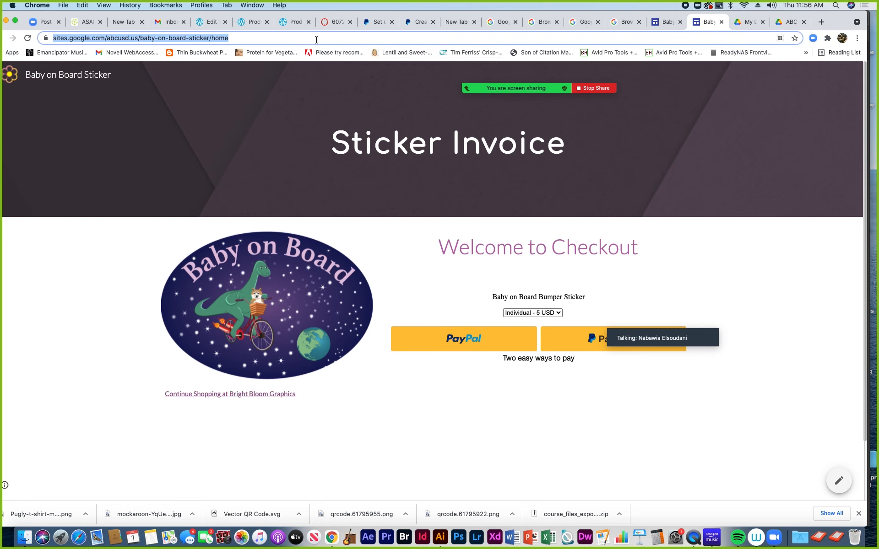
# Check the outdated live Products page, close its tab, and return to the Products page editor
pyautogui.click(251, 26)
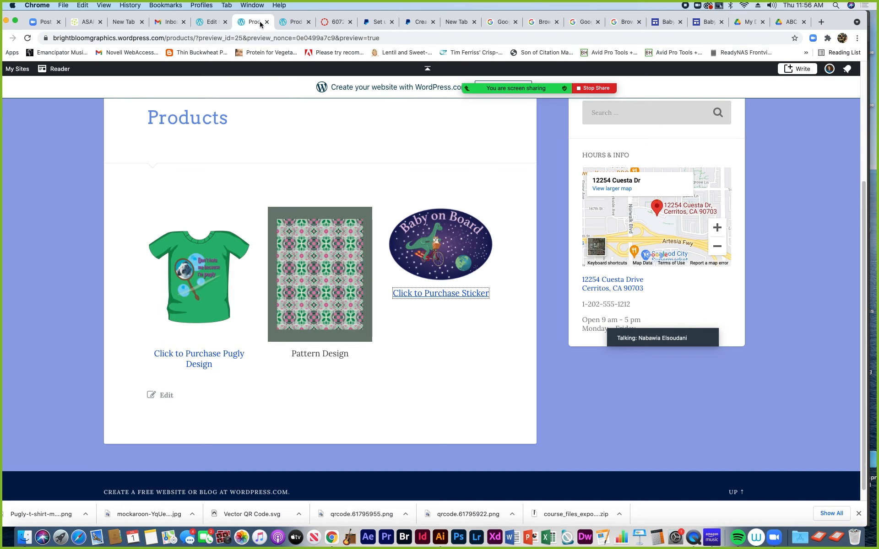
pyautogui.click(277, 25)
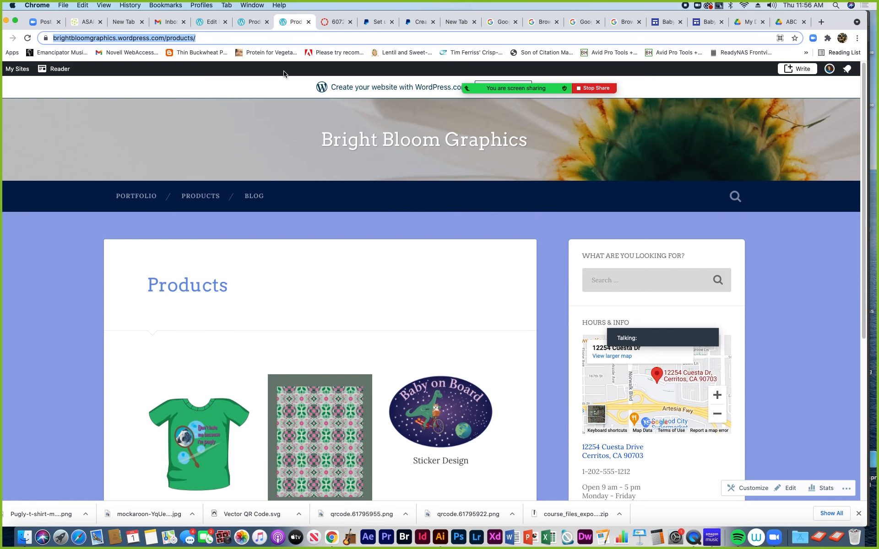
pyautogui.scroll(-3, 284, 69)
pyautogui.scroll(3, 283, 67)
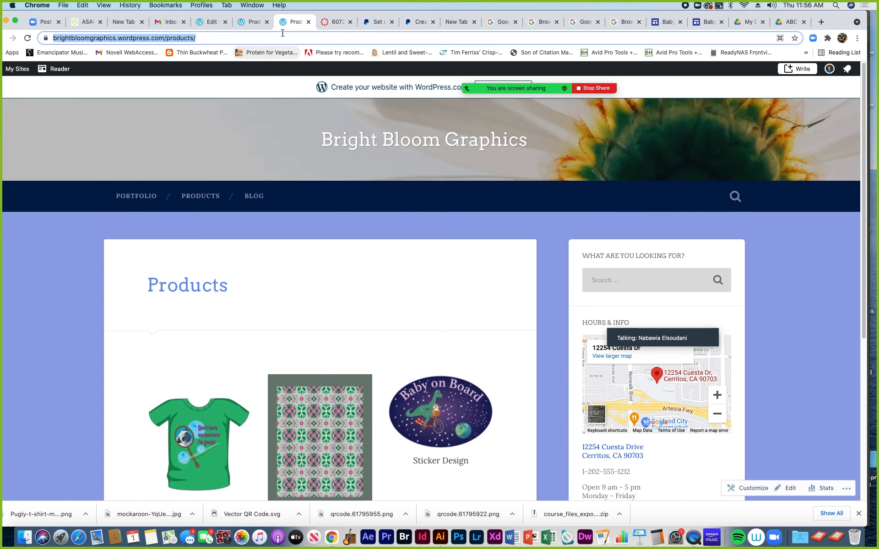
pyautogui.click(308, 22)
pyautogui.click(250, 24)
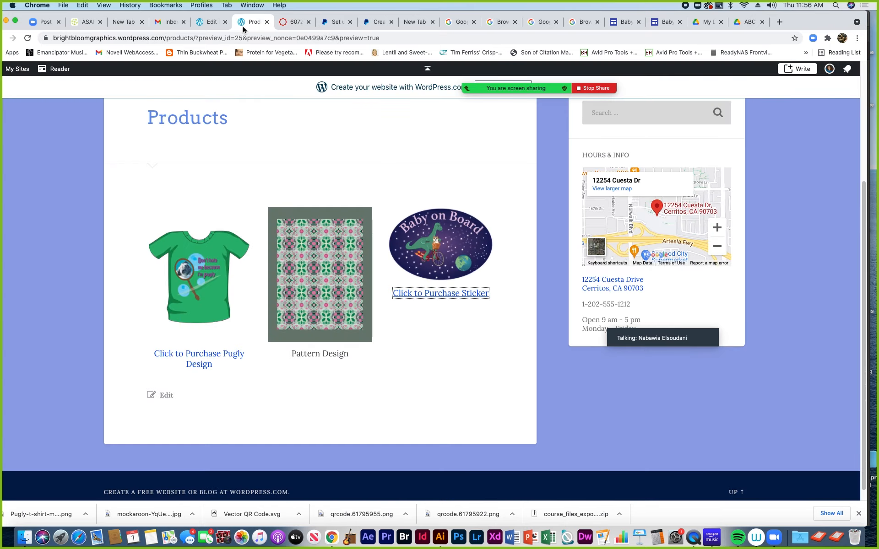
pyautogui.click(208, 23)
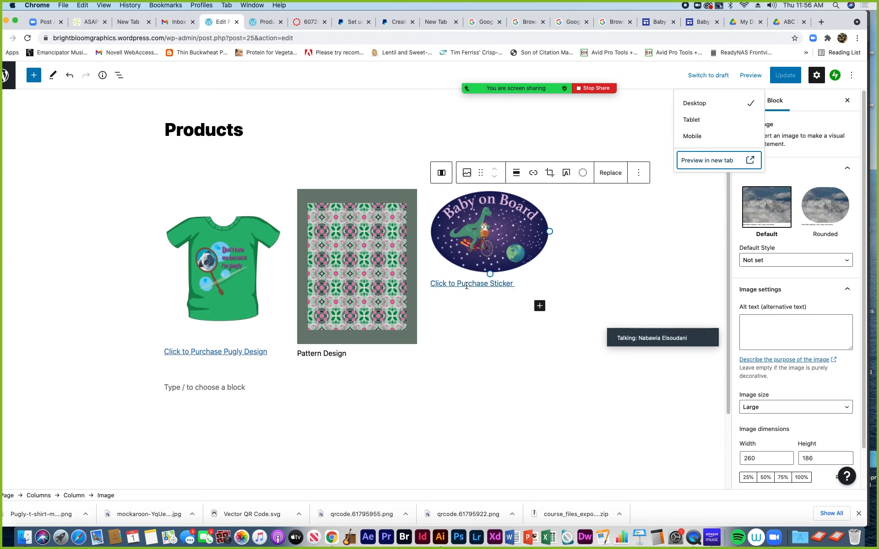
# Replace the 'Click to Purchase Sticker' caption link with the pasted Google Sites checkout URL
pyautogui.tripleClick(466, 285)
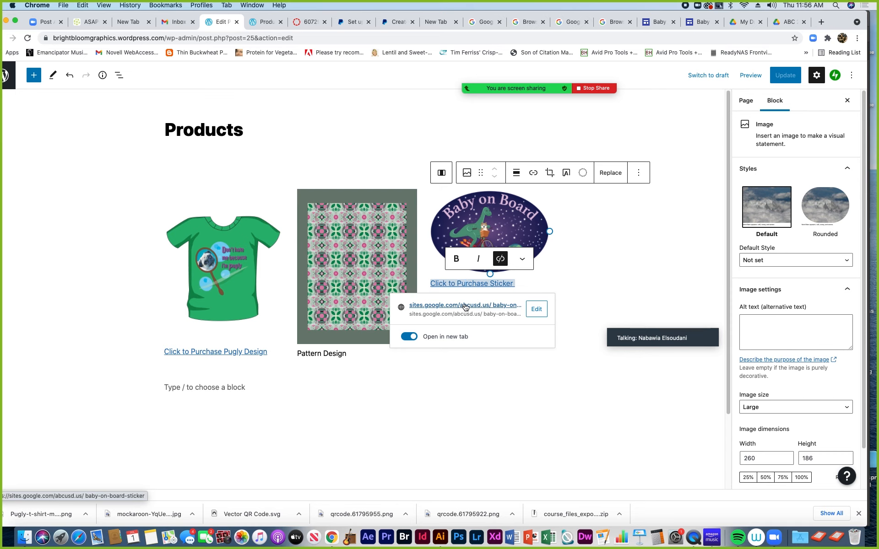
pyautogui.click(538, 310)
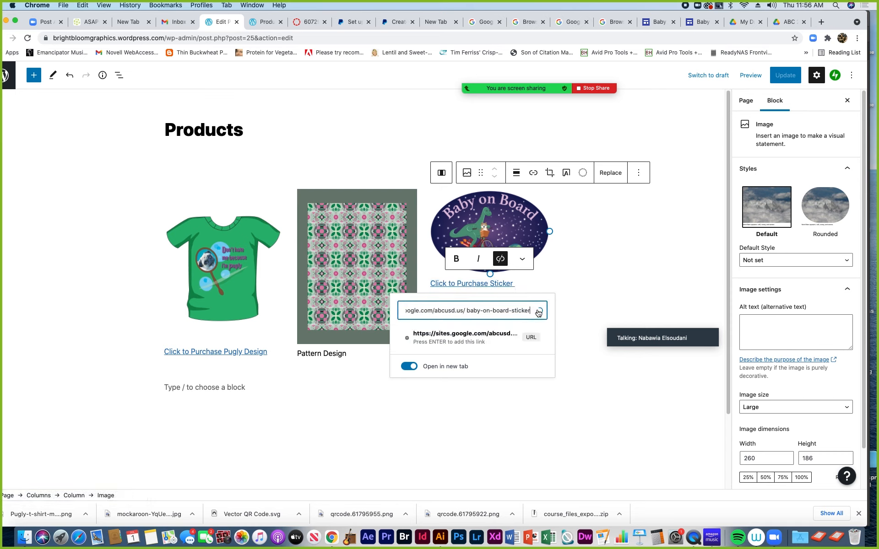
pyautogui.press('BackSpace')
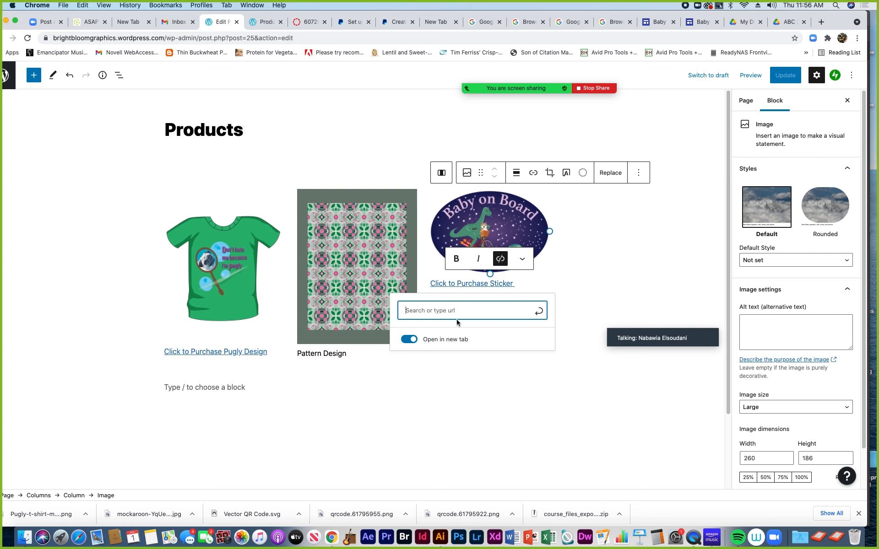
pyautogui.click(83, 5)
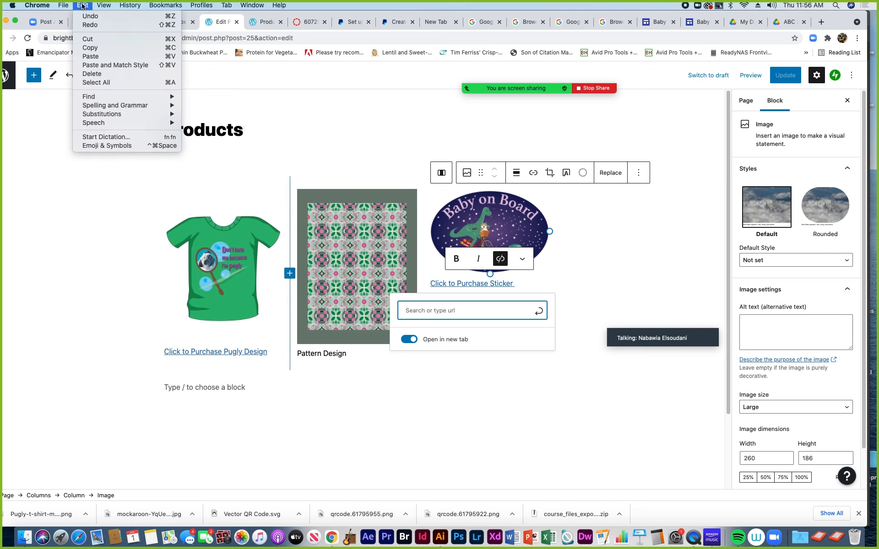
pyautogui.click(90, 57)
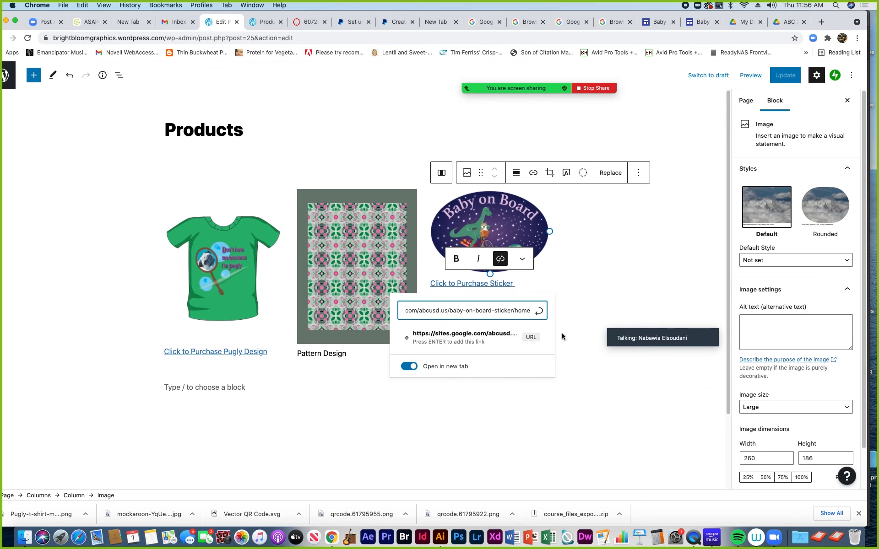
pyautogui.click(539, 310)
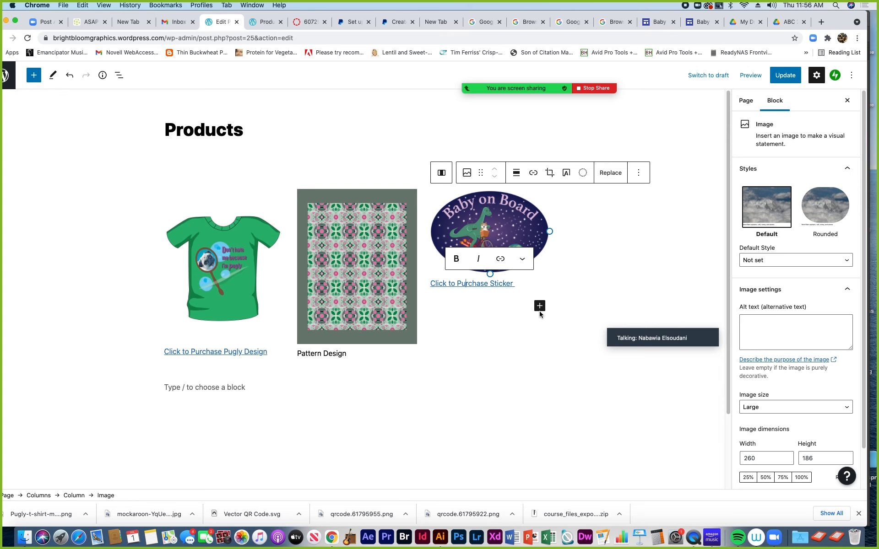
# Set the caption link to open in a new tab
pyautogui.click(483, 284)
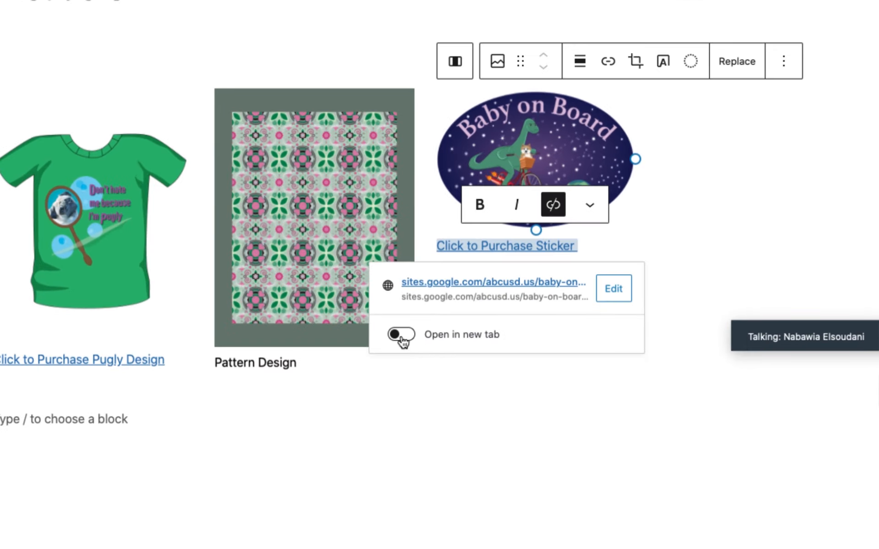
pyautogui.click(401, 335)
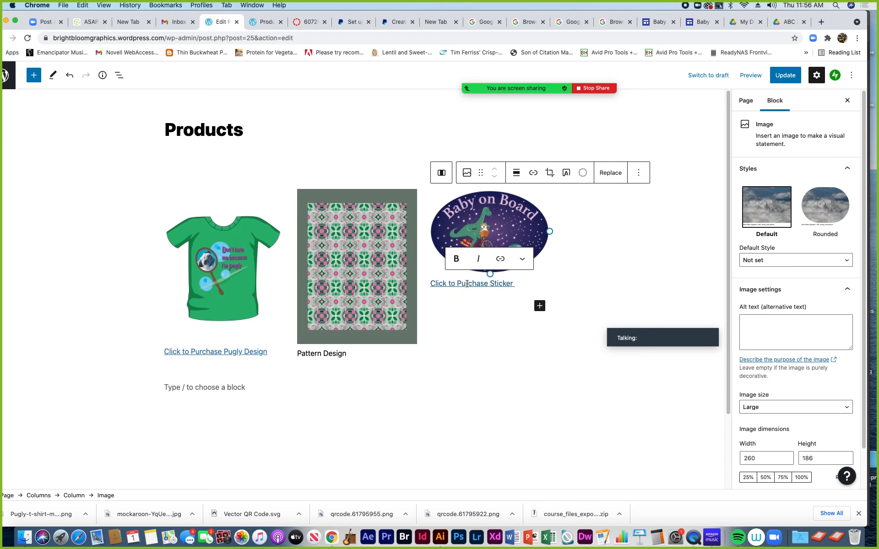
pyautogui.click(466, 285)
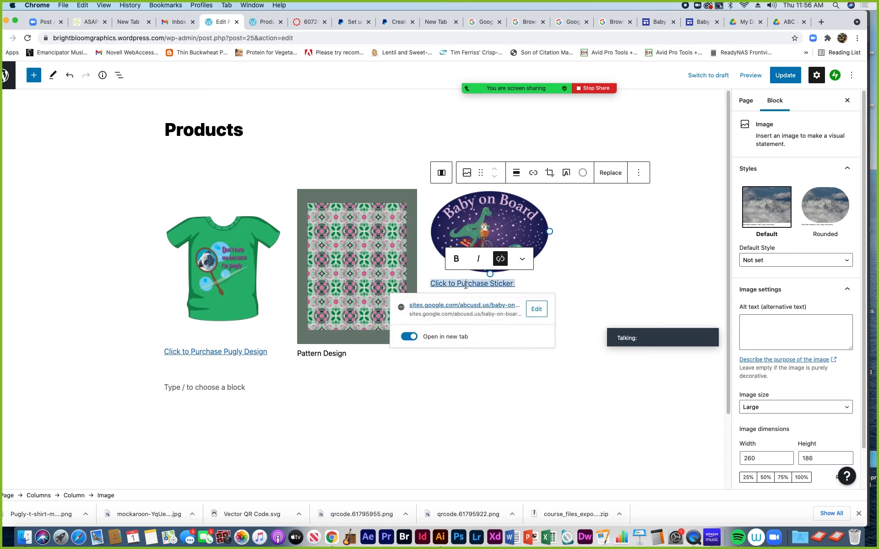
pyautogui.click(608, 286)
pyautogui.click(487, 236)
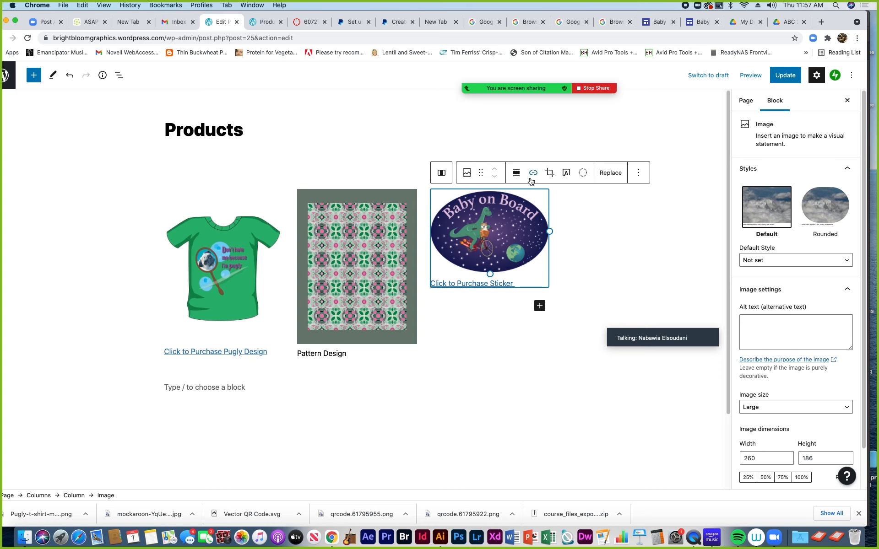
# Link the sticker image to the same checkout URL in a new tab, then update the Products page
pyautogui.click(534, 173)
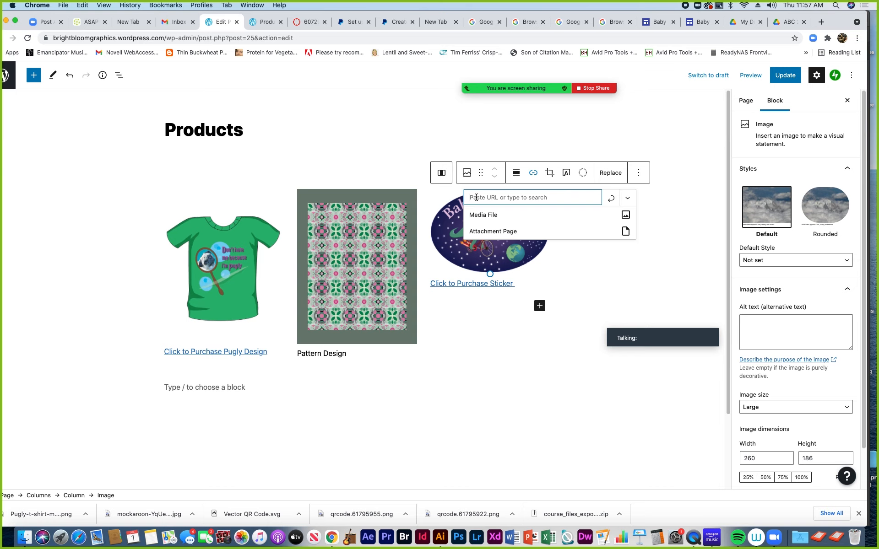
pyautogui.press('super+v')
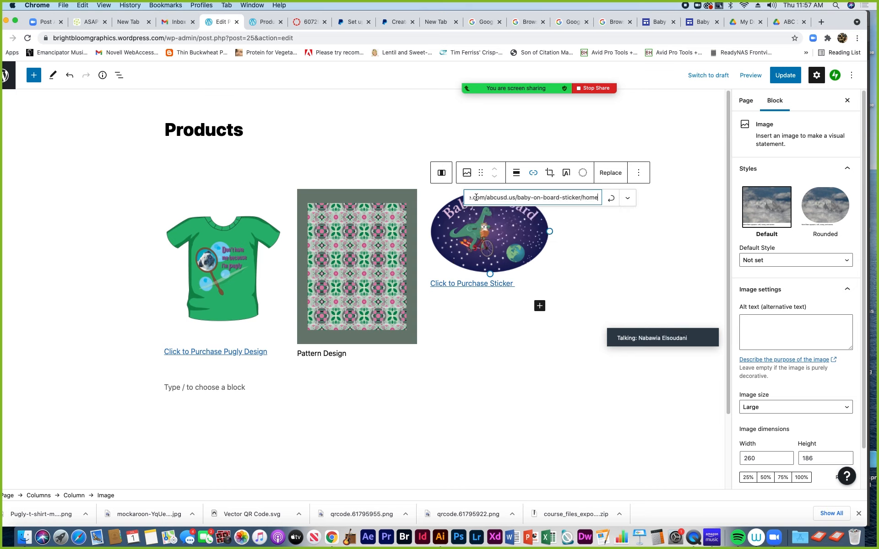
pyautogui.click(611, 199)
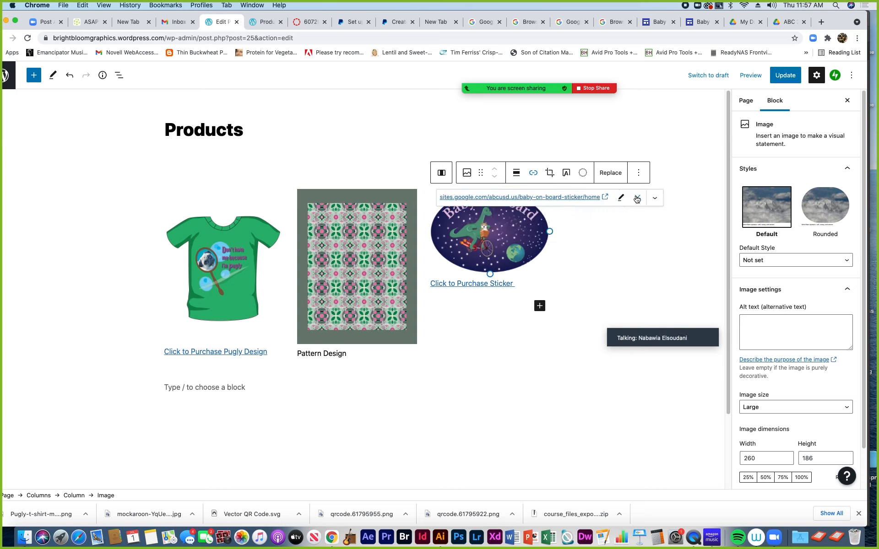
pyautogui.click(655, 198)
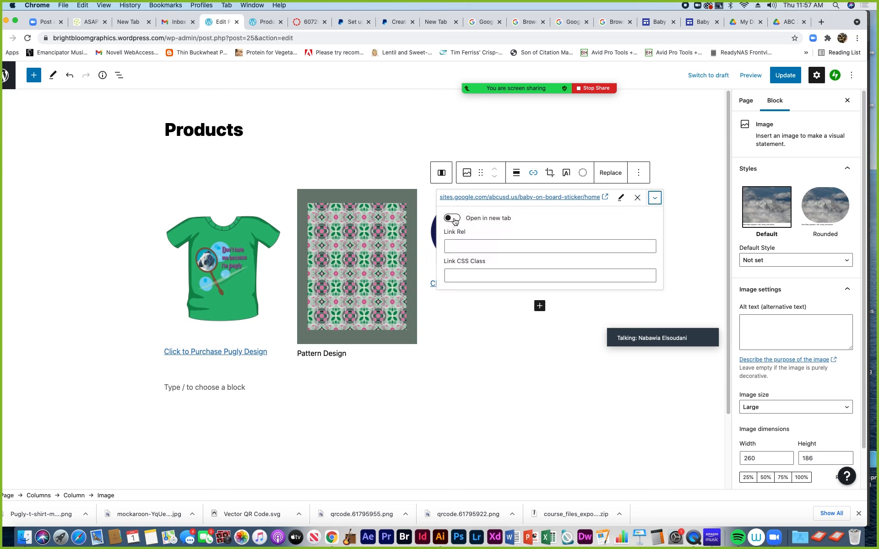
pyautogui.click(454, 219)
pyautogui.click(679, 208)
pyautogui.click(788, 79)
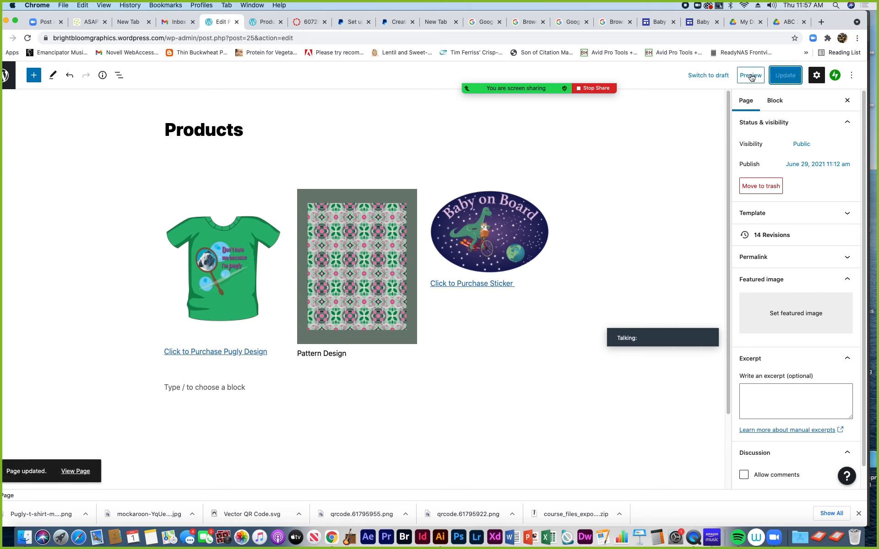
# Preview the Products page in a new tab and test the 'Click to Purchase Sticker' link
pyautogui.click(751, 76)
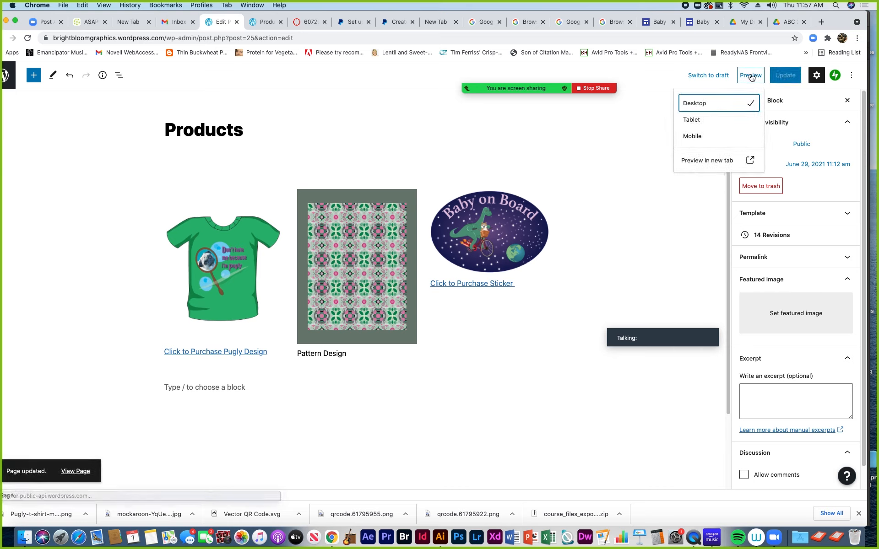
pyautogui.click(694, 163)
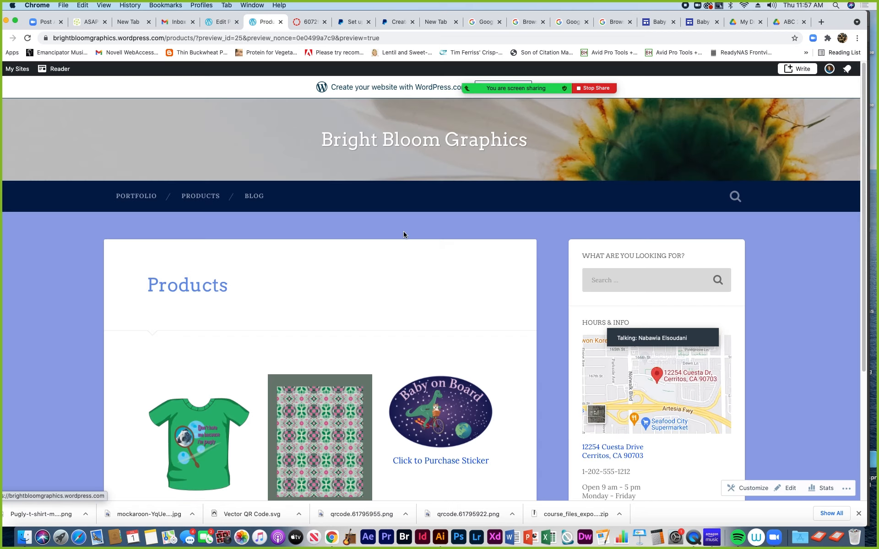
pyautogui.scroll(-5, 348, 248)
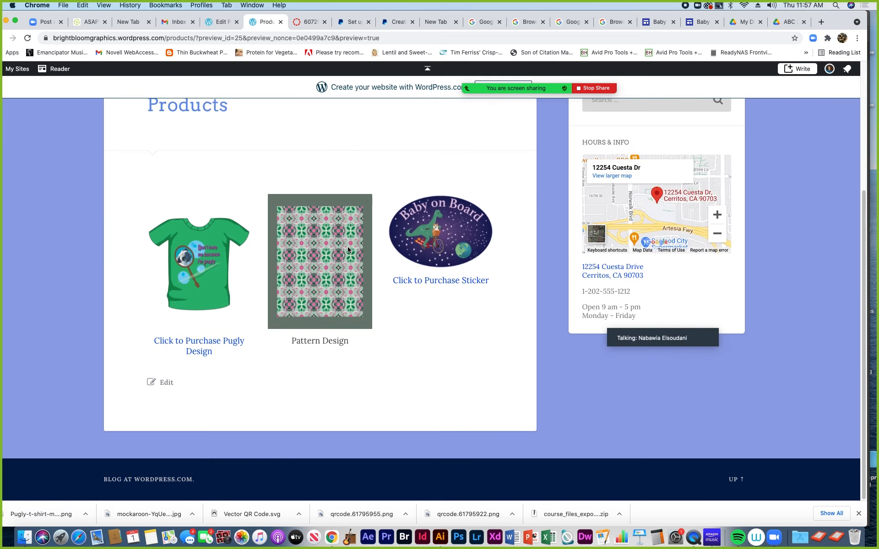
pyautogui.click(440, 282)
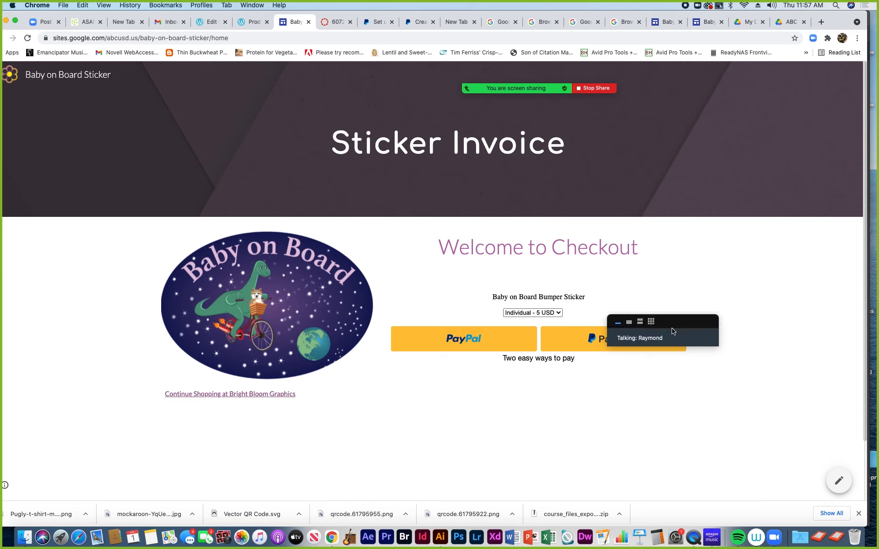
# Check the sticker price options, keep Individual - 5 USD, then follow Continue Shopping to Bright Bloom Graphics
pyautogui.moveTo(673, 330); pyautogui.dragTo(772, 291)
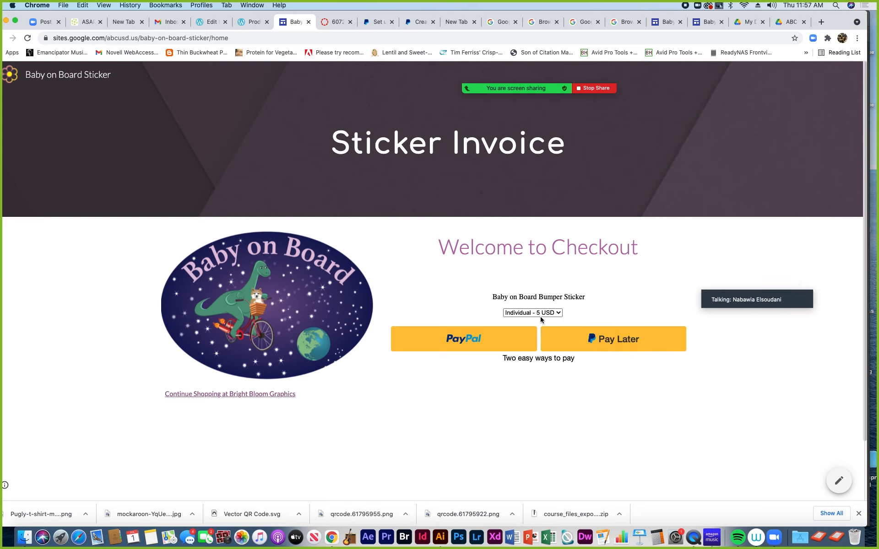
pyautogui.click(559, 313)
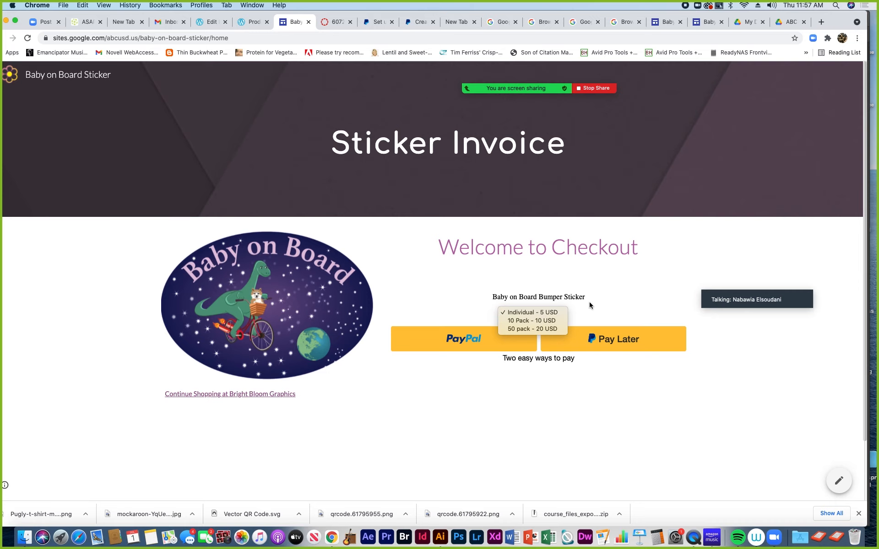
pyautogui.click(628, 287)
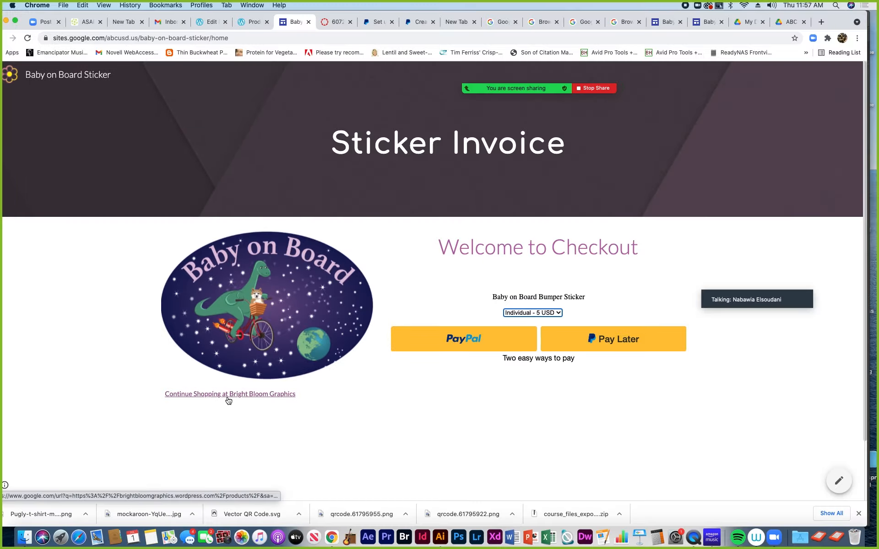
pyautogui.click(228, 396)
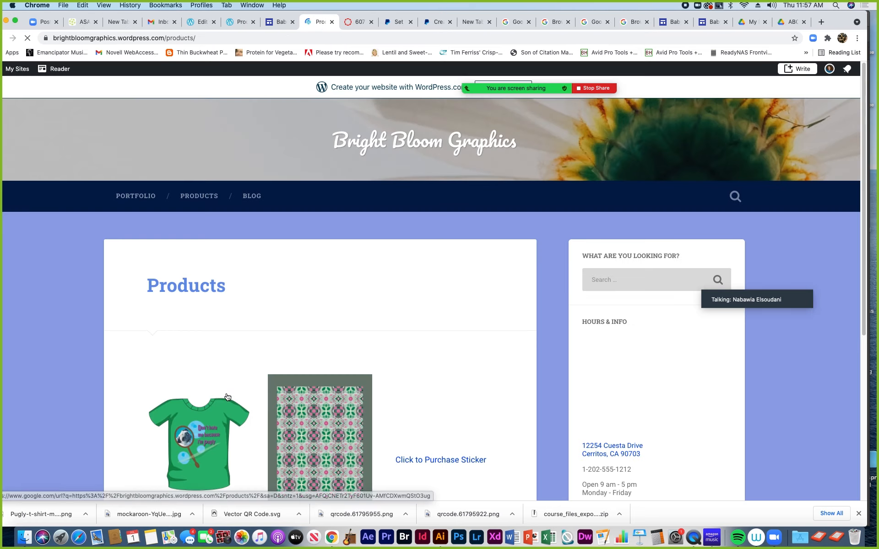